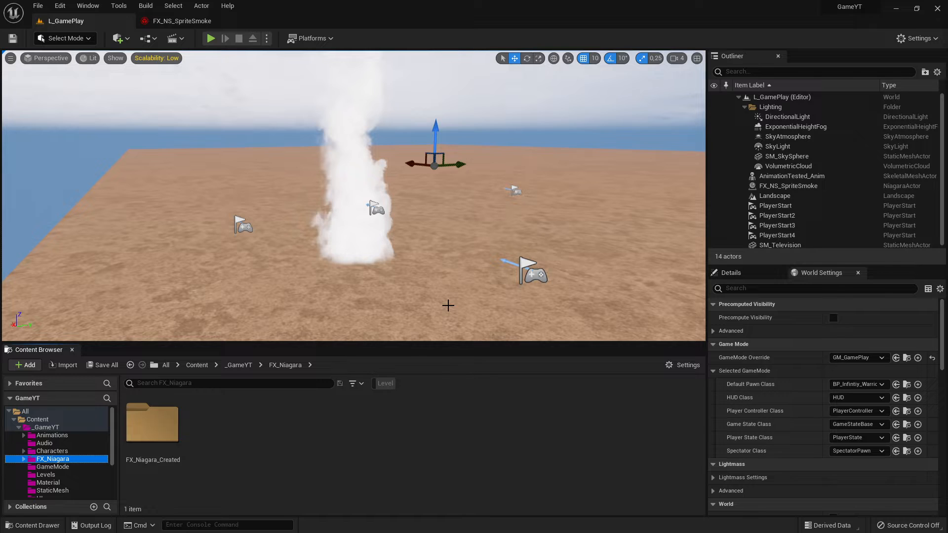
Switch to the browser and open the Sprite Smoke tutorial in the Unreal Engine 5.0 documentation
key(alt+Tab)
key(alt+Tab)
key(alt+Tab)
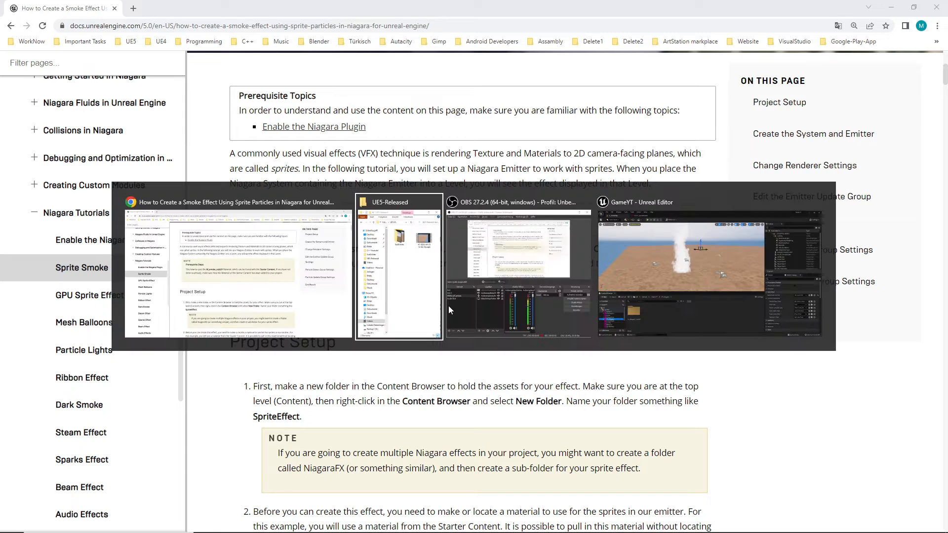
key(alt+Tab)
key(alt+Tab)
key(alt+Tab)
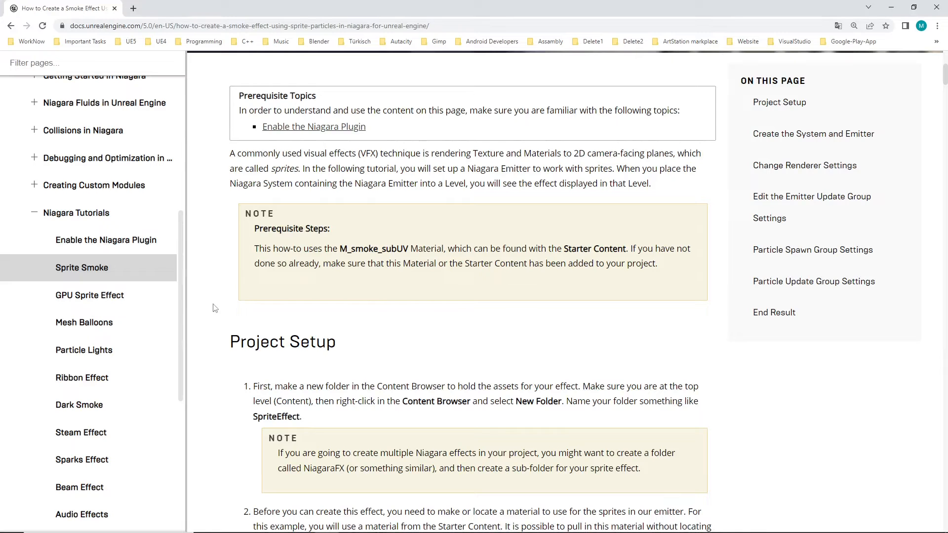
click(101, 271)
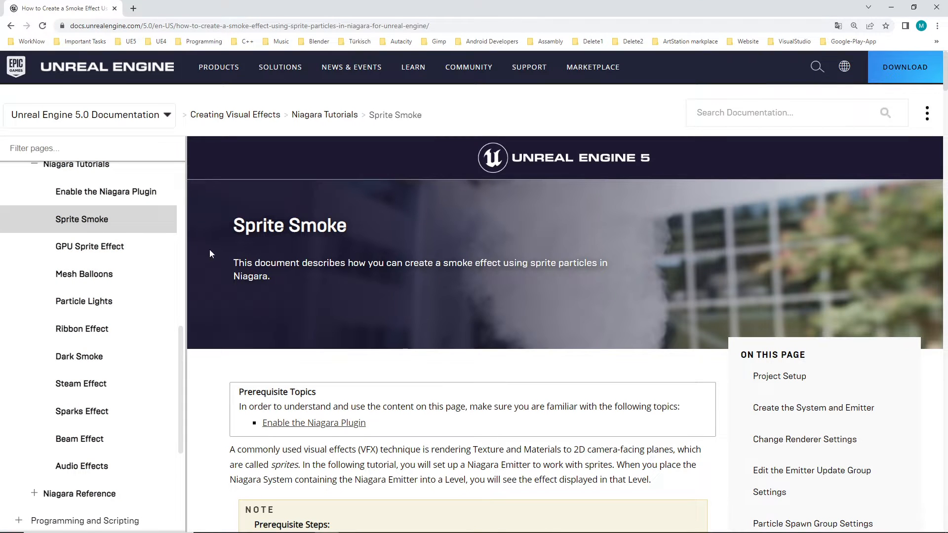
Read through the tutorial's prerequisites, Project Setup and Create the System and Emitter sections
scroll(454, 327, down, 15)
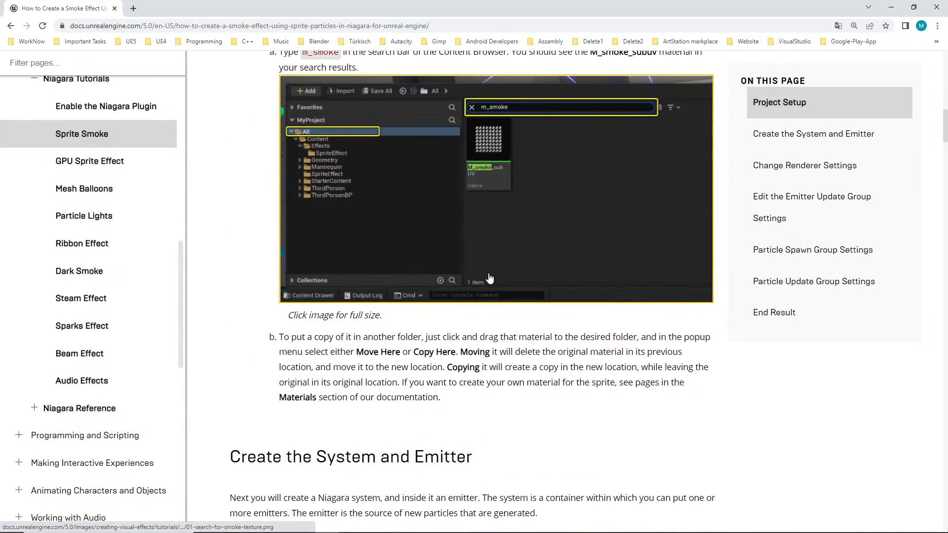
scroll(477, 288, up, 7)
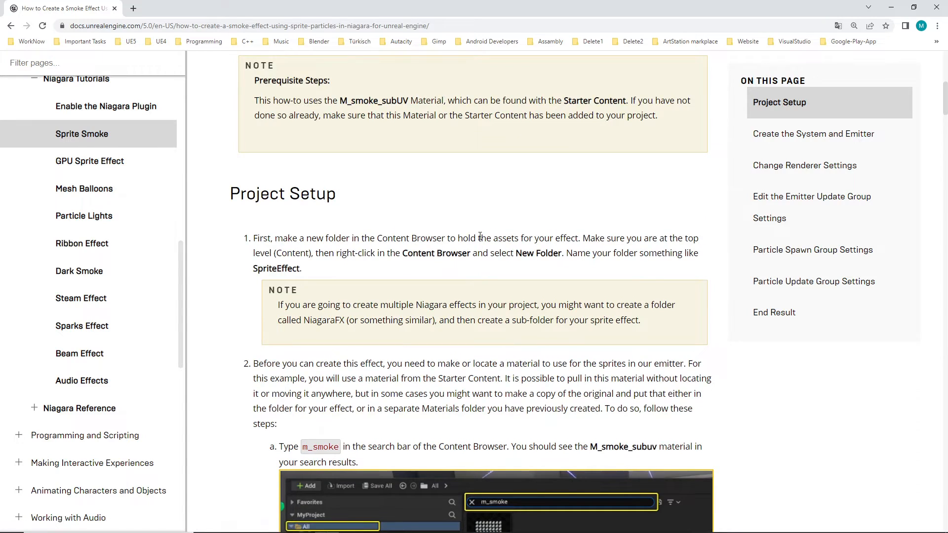
scroll(476, 267, down, 10)
scroll(477, 267, down, 5)
scroll(489, 257, up, 10)
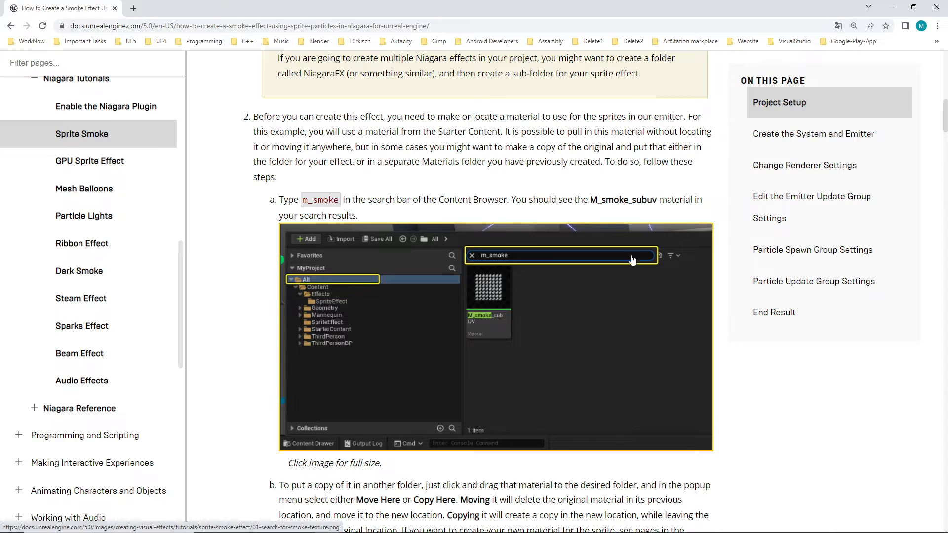
scroll(585, 278, down, 10)
scroll(602, 237, down, 4)
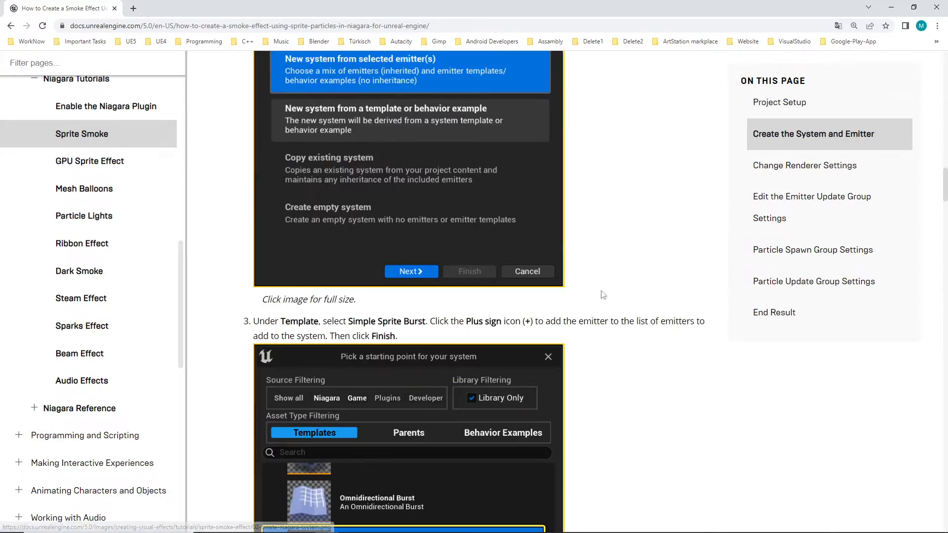
scroll(619, 294, up, 7)
scroll(619, 295, up, 15)
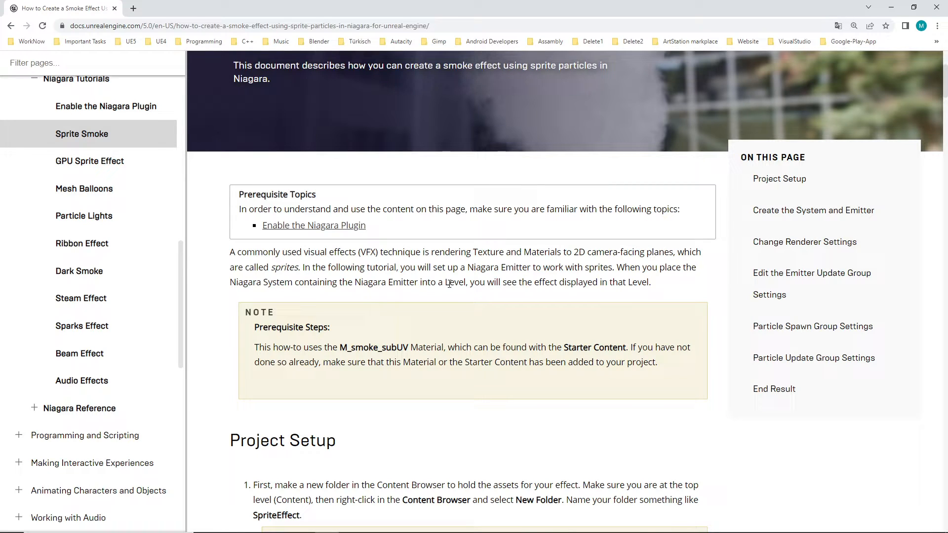
Look over the effects listed under Niagara Tutorials in the documentation's page tree
scroll(468, 319, up, 2)
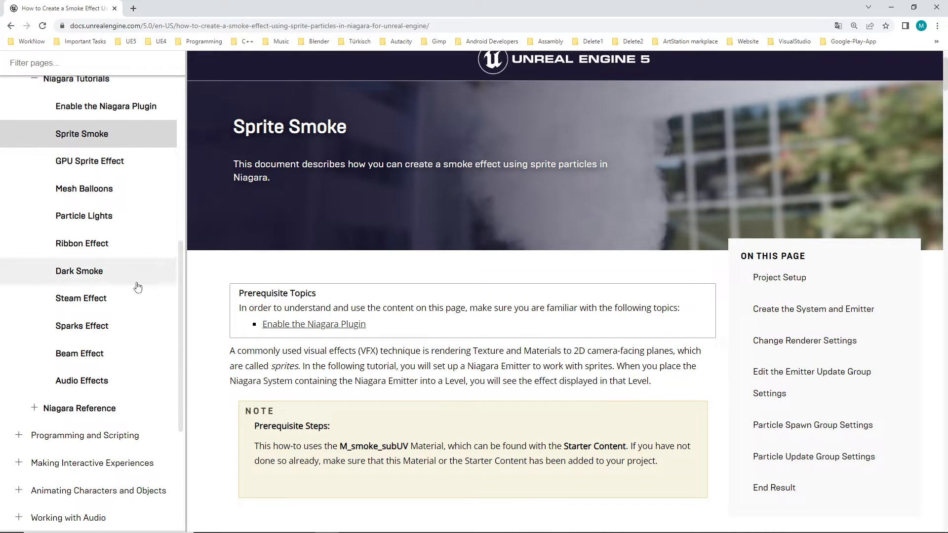
scroll(144, 290, up, 4)
scroll(148, 292, down, 1)
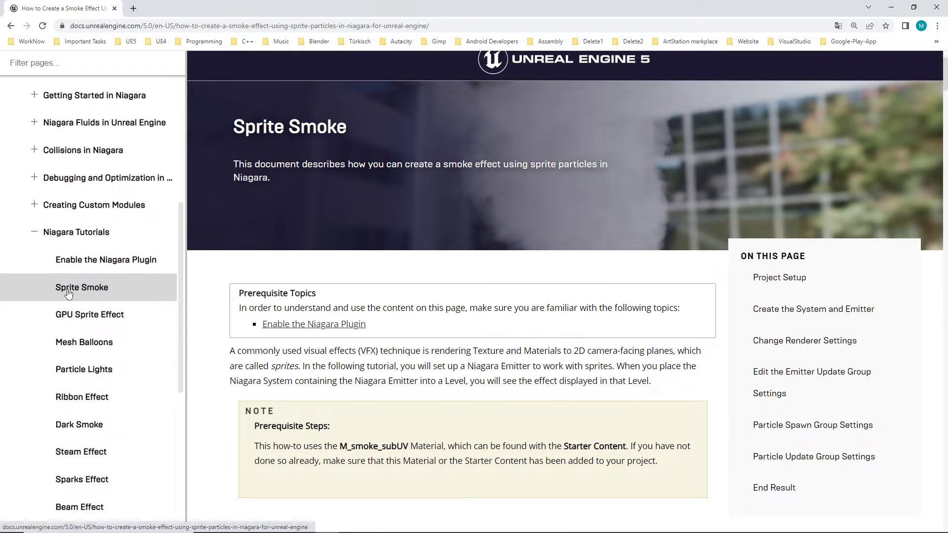
scroll(123, 375, down, 3)
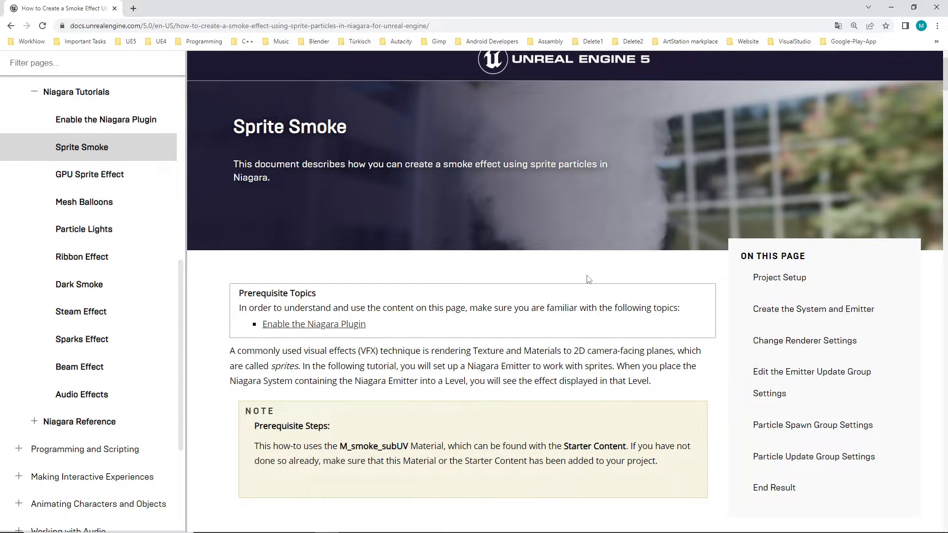
Switch to the Unreal Editor and show the contents of the project's FX_Niagara folder
key(alt+Tab)
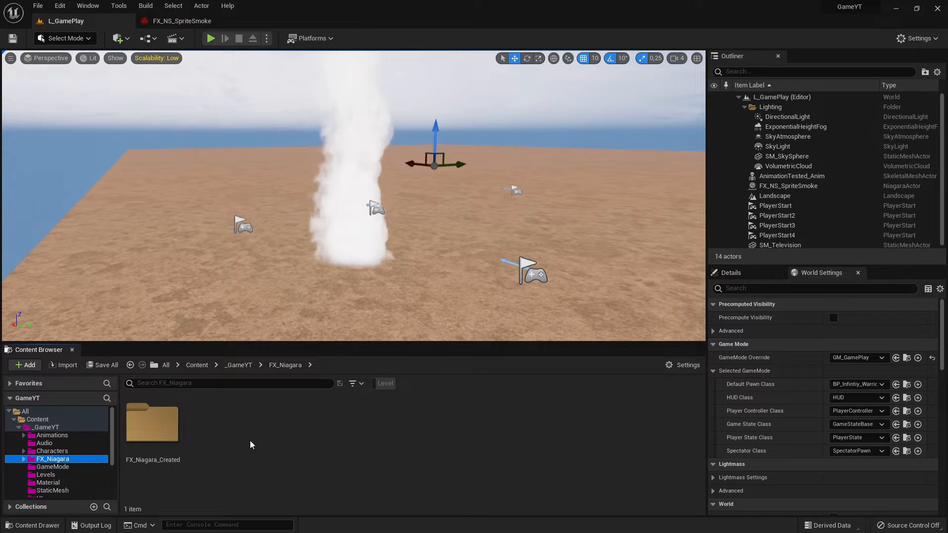
click(52, 450)
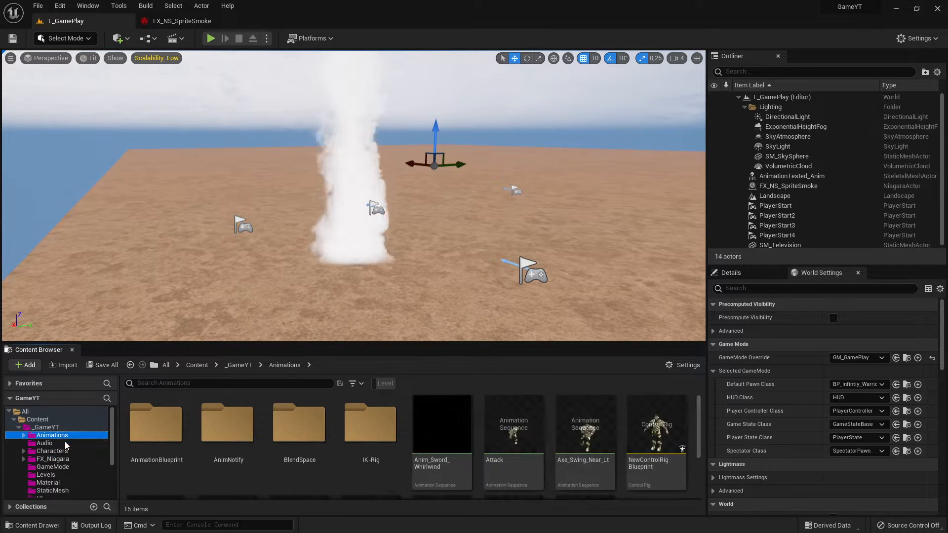
click(49, 459)
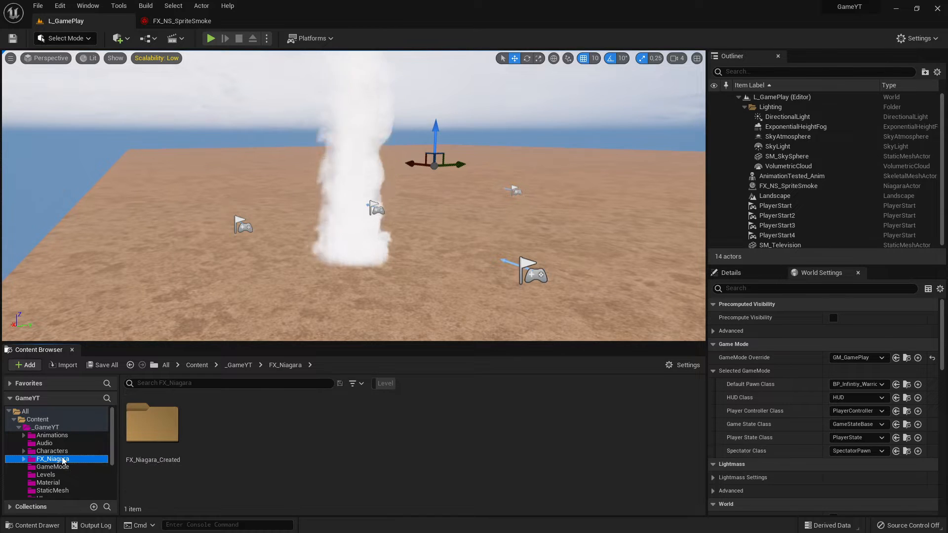
Open the P_Fire particle system from StarterContent's Particles folder and dock its editor in the main window
scroll(54, 459, down, 3)
click(57, 494)
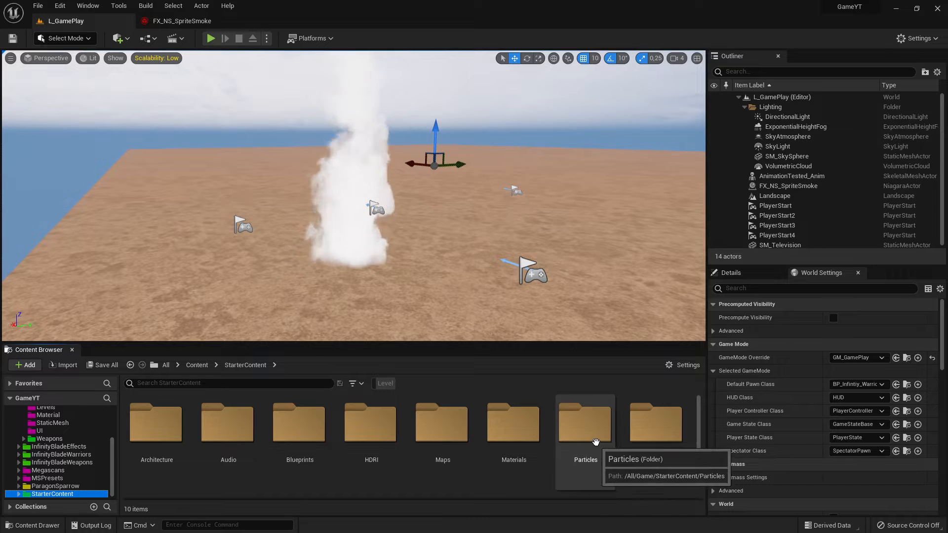
double_click(594, 435)
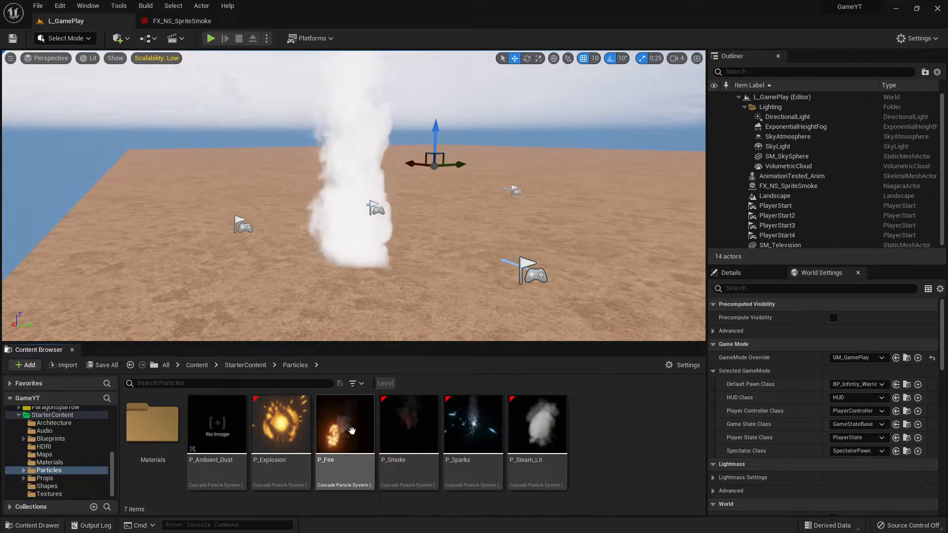
click(346, 439)
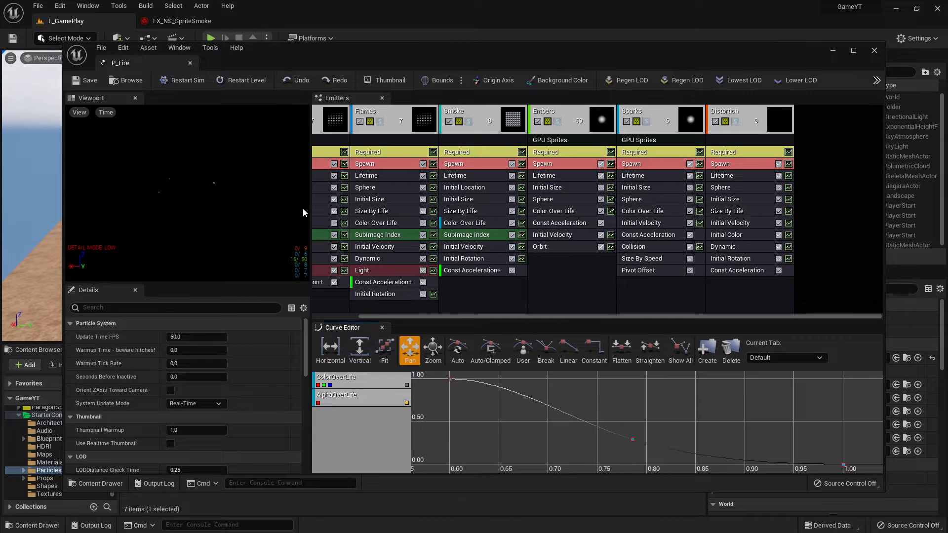
drag(114, 63, 266, 28)
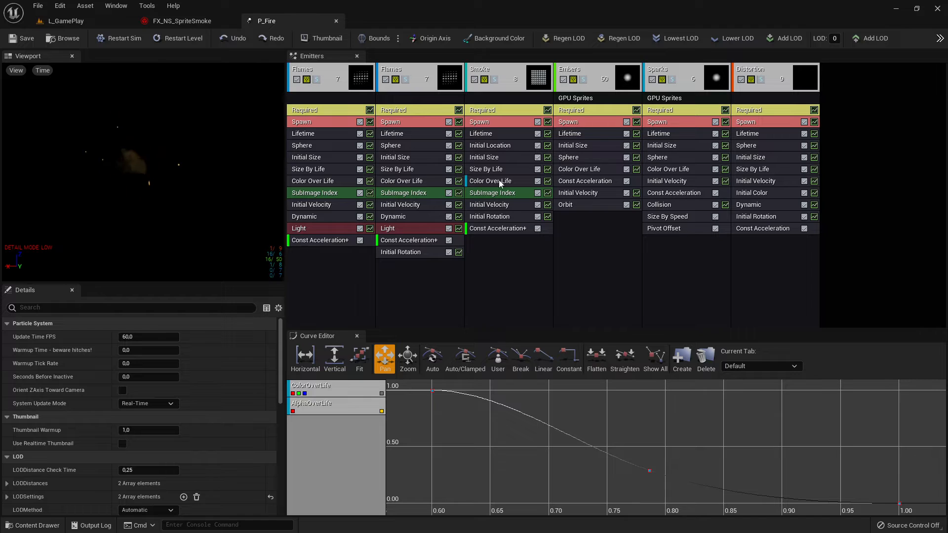
Search the project's plugins for "Niagar" to check which Niagara plugins are enabled, and close the plugin browser
click(64, 7)
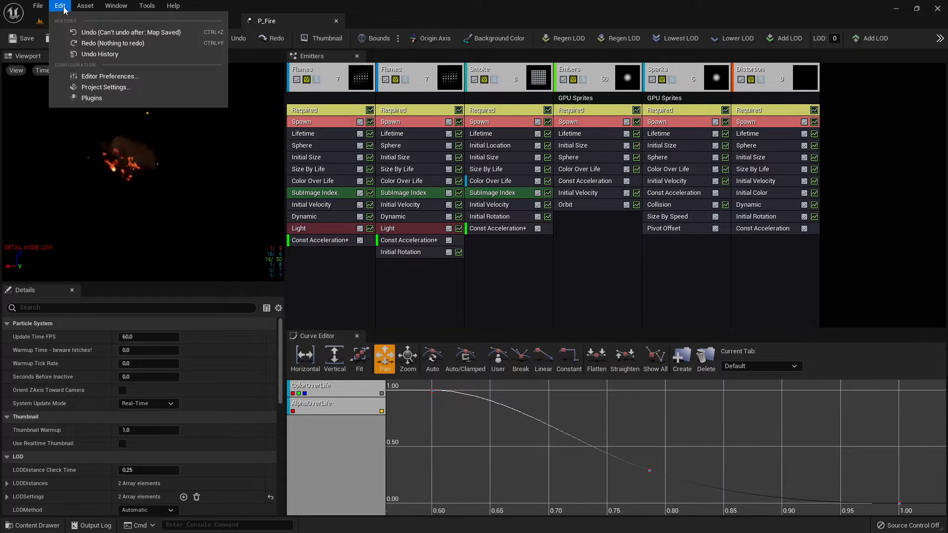
click(94, 99)
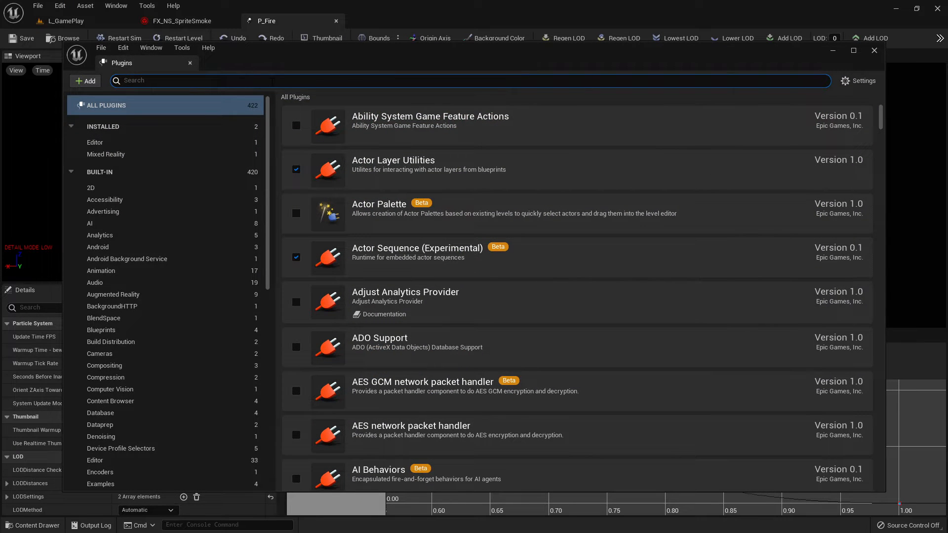
text(N)
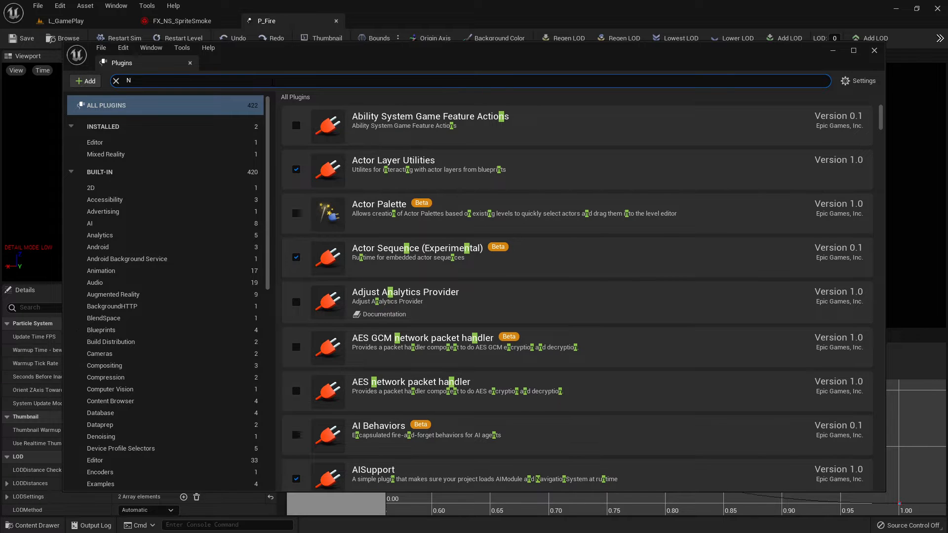
text(iagar)
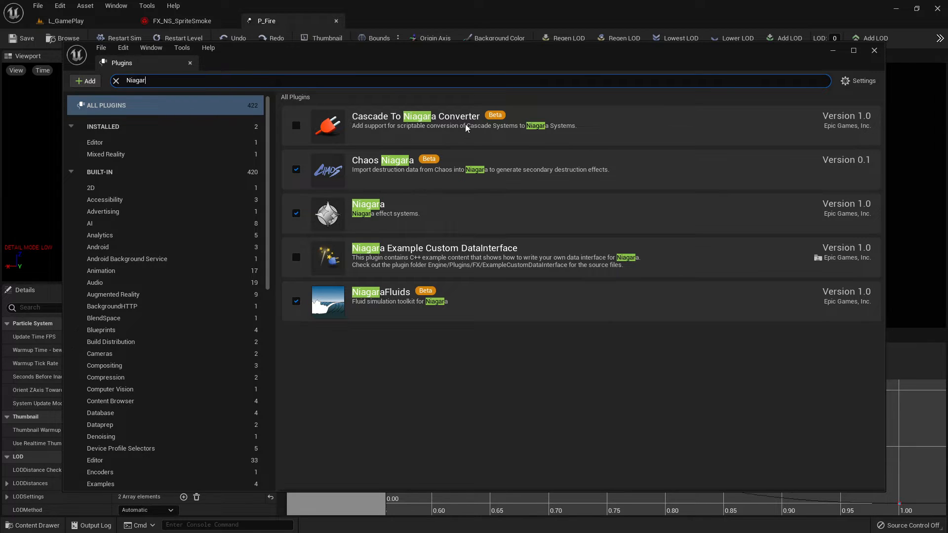
click(190, 63)
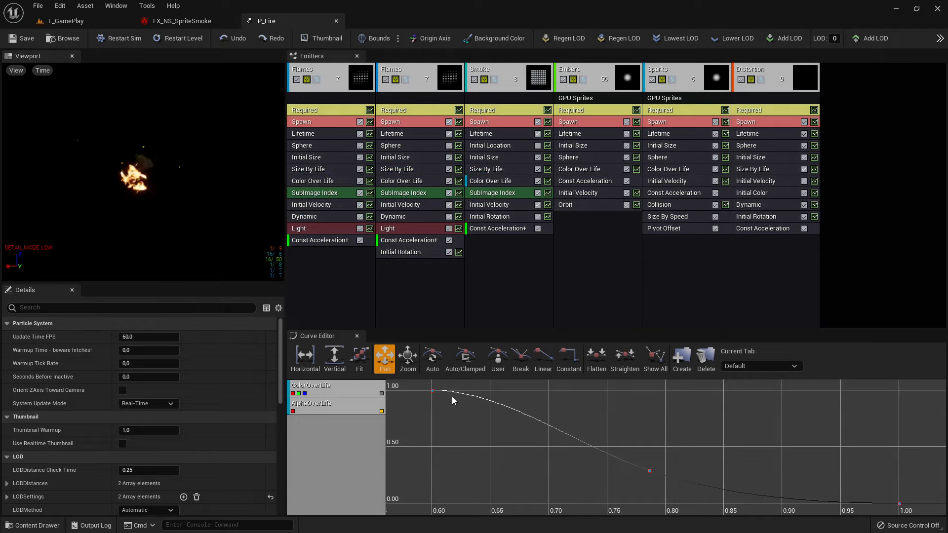
Close the P_Fire editor and look over the FX_NS_SpriteSmoke system's node graph
click(336, 21)
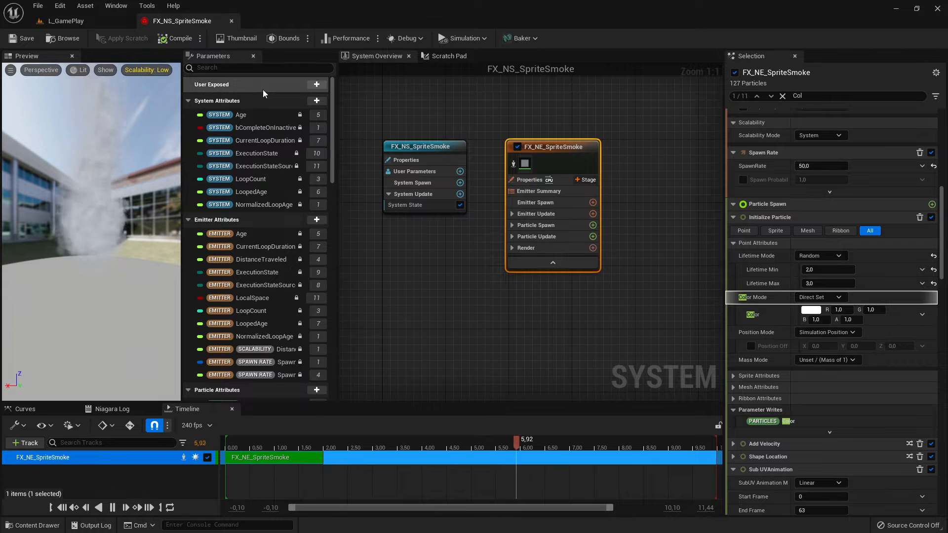
mouse_move(465, 311)
right_down()
mouse_move(450, 330)
mouse_move(472, 311)
right_up()
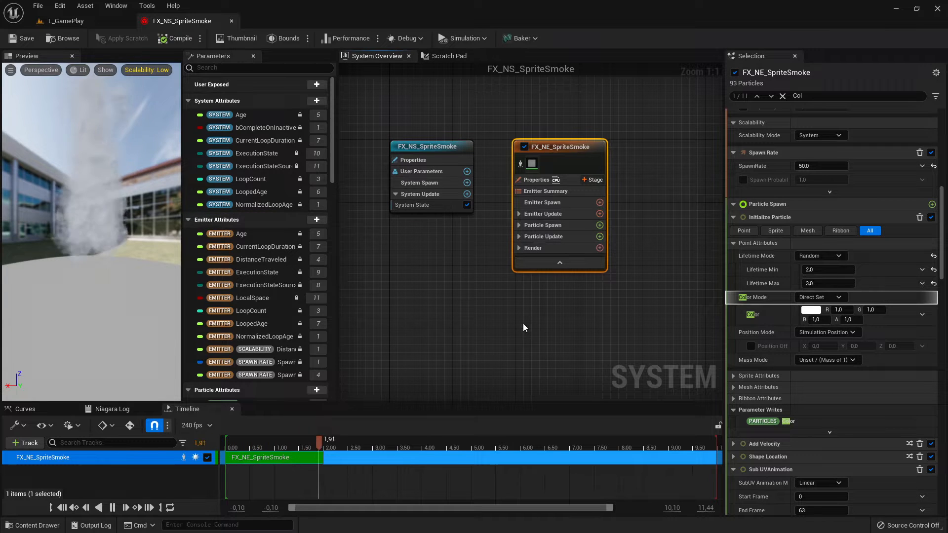
Switch to the browser, reopen the Sprite Smoke page and review the Niagara Tutorials list and the prerequisite notes
key(alt+Tab)
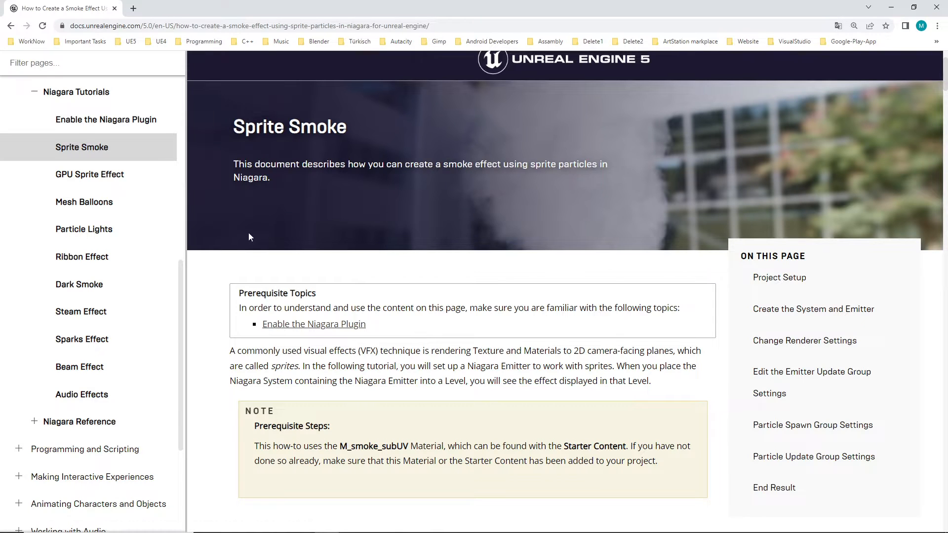
click(69, 149)
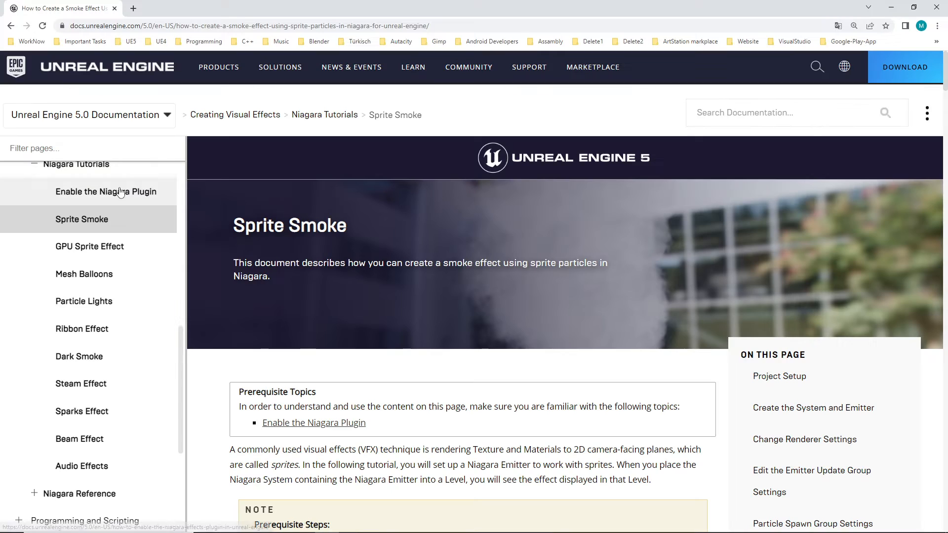
scroll(143, 259, up, 3)
scroll(147, 258, up, 7)
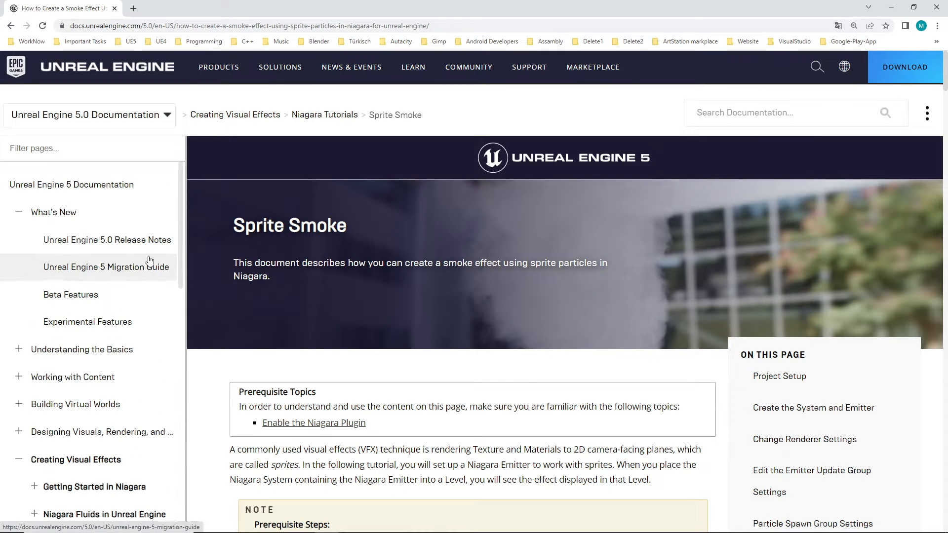
scroll(148, 286, down, 5)
scroll(149, 302, down, 2)
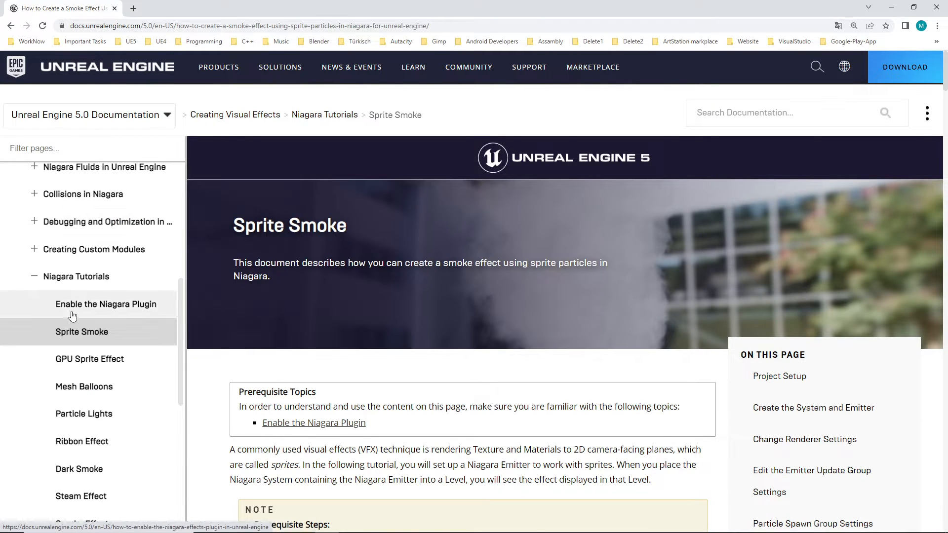
scroll(146, 299, down, 1)
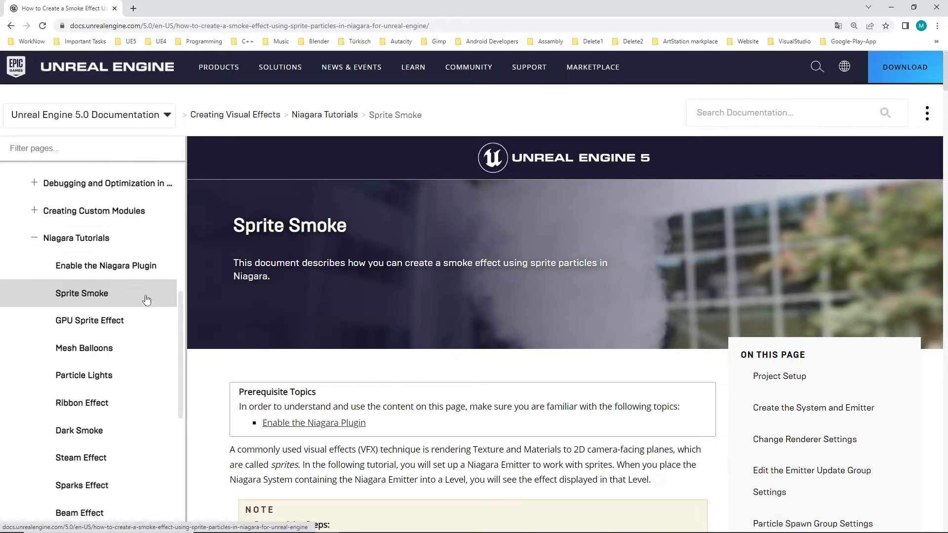
scroll(139, 310, down, 4)
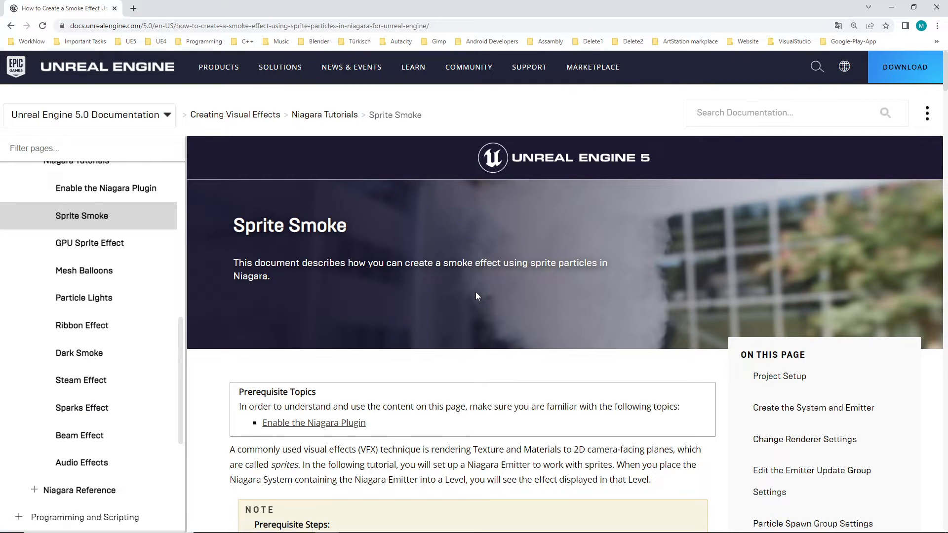
scroll(476, 292, down, 3)
scroll(504, 274, down, 3)
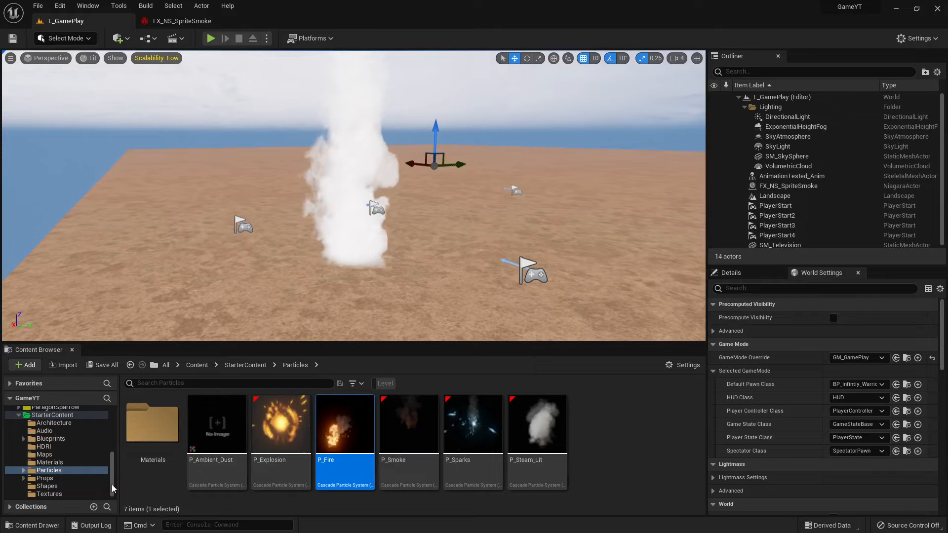
Show the StarterContent folder in the Unreal Editor, and highlight the material name M_smoke_subUV in the browser tutorial's prerequisite note
click(52, 415)
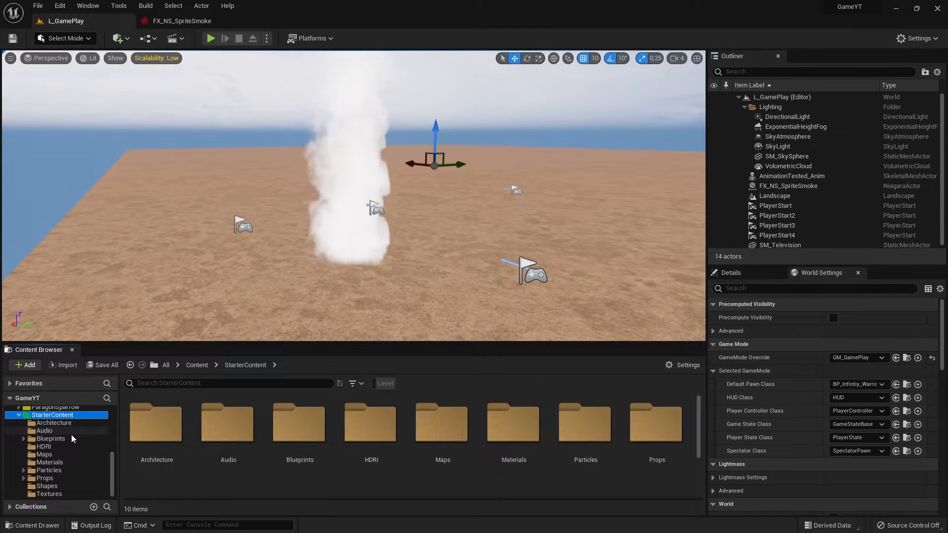
key(alt+Tab)
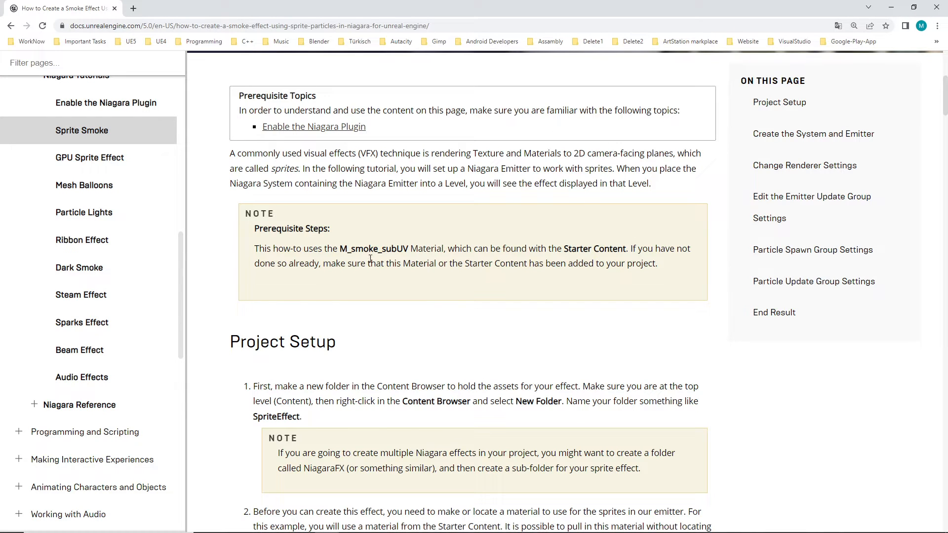
drag(341, 248, 411, 248)
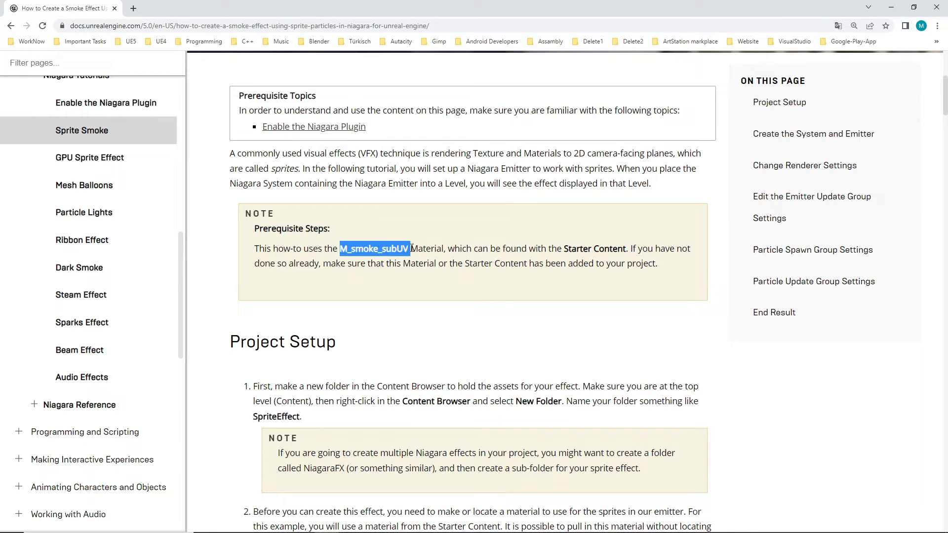
Switch to the Unreal Editor and search the StarterContent folder for "M_smoke"
key(alt+Tab)
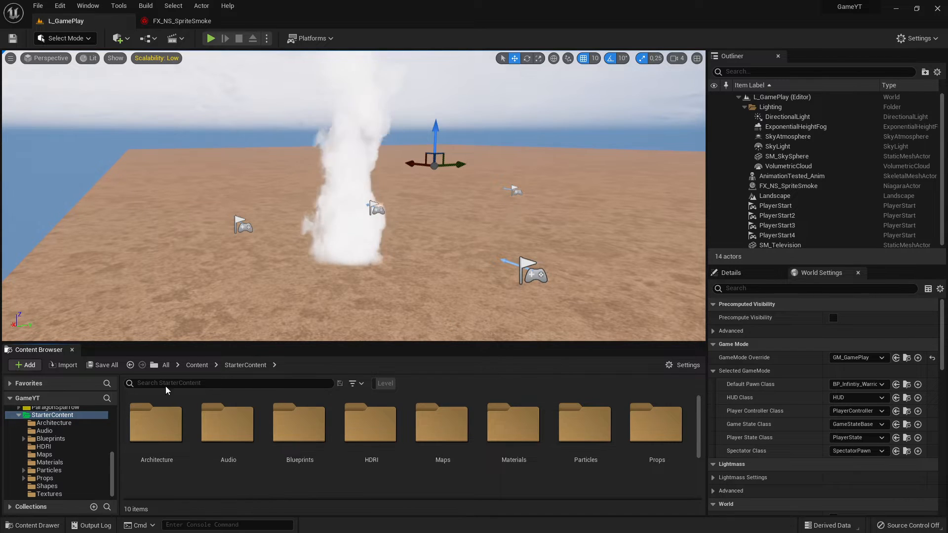
text(M)
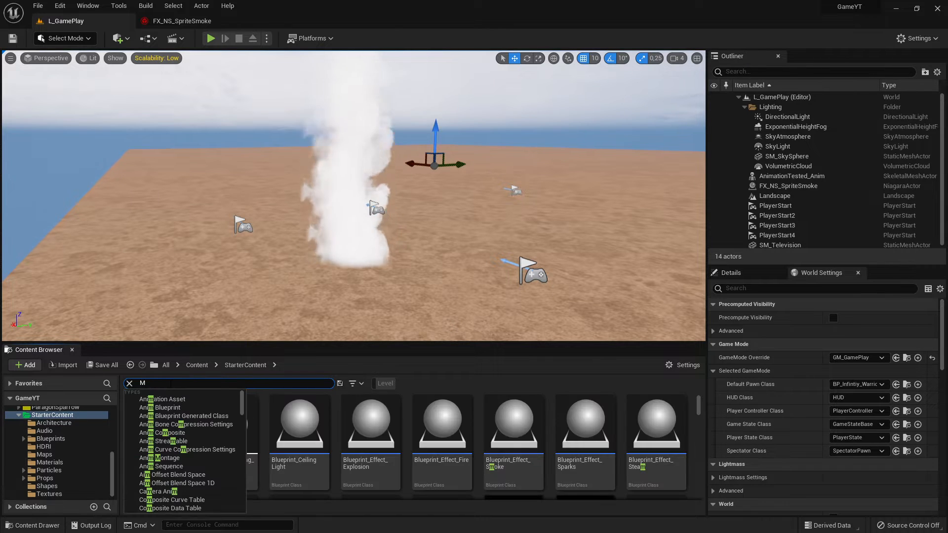
text(_smoke)
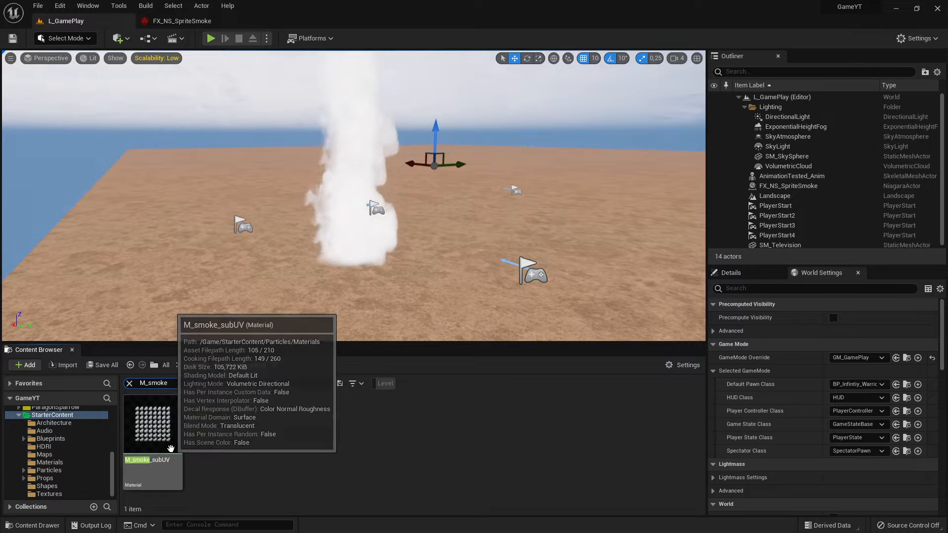
Look for the smoke material inside the project's FX_Niagara folder, and clear the asset search
scroll(70, 446, up, 10)
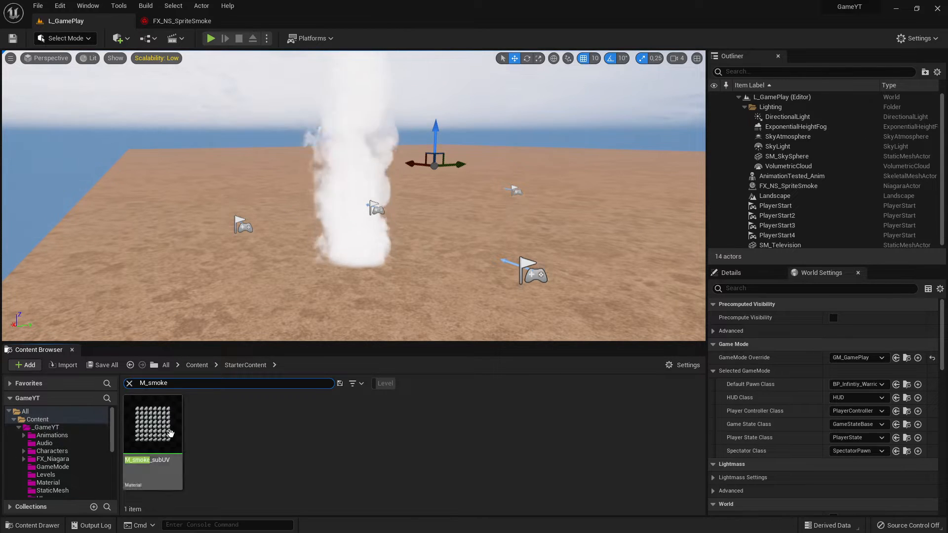
click(53, 458)
click(241, 441)
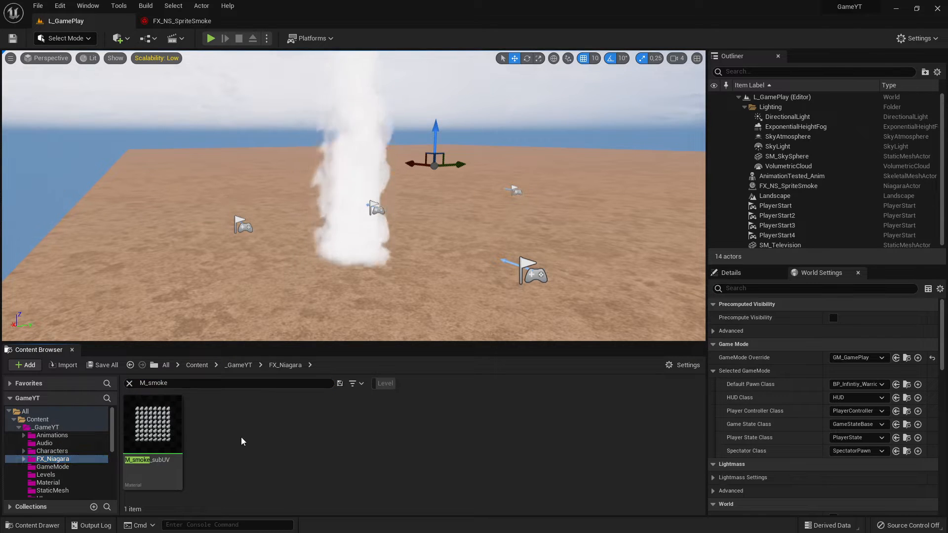
drag(141, 381, 130, 394)
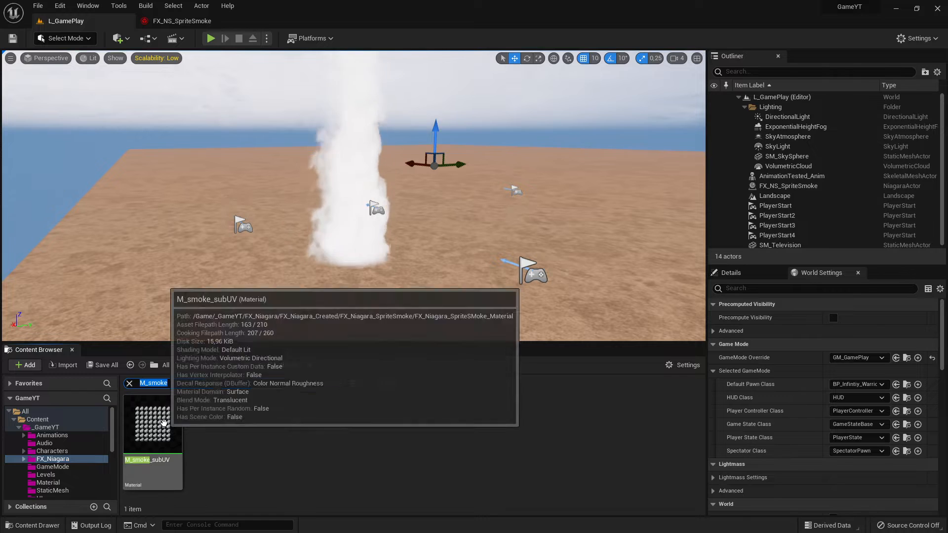
key(BackSpace)
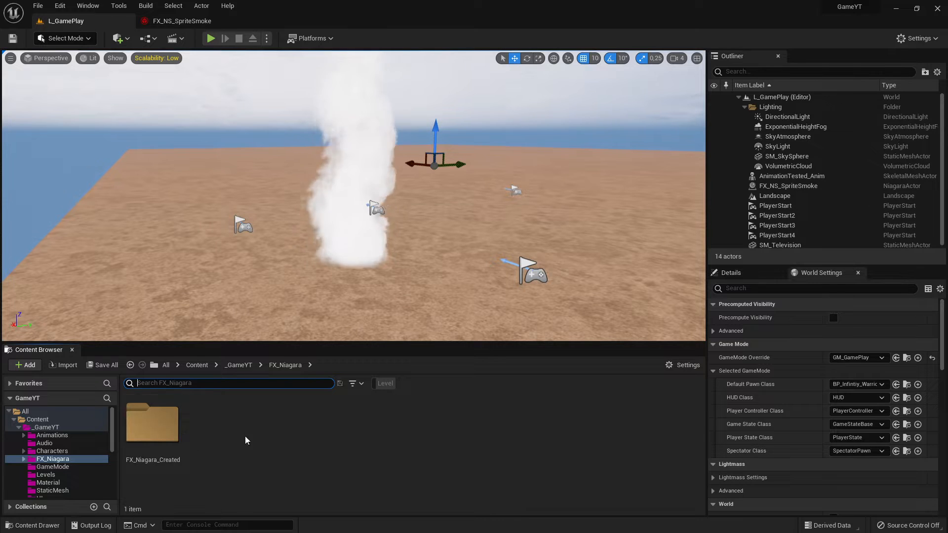
Browse through FX_Niagara_Created and FX_Niagara_SpriteSmoke to the FX_Niagara_SpriteSMoke_Material folder holding the M_smoke_subUV copy
double_click(152, 424)
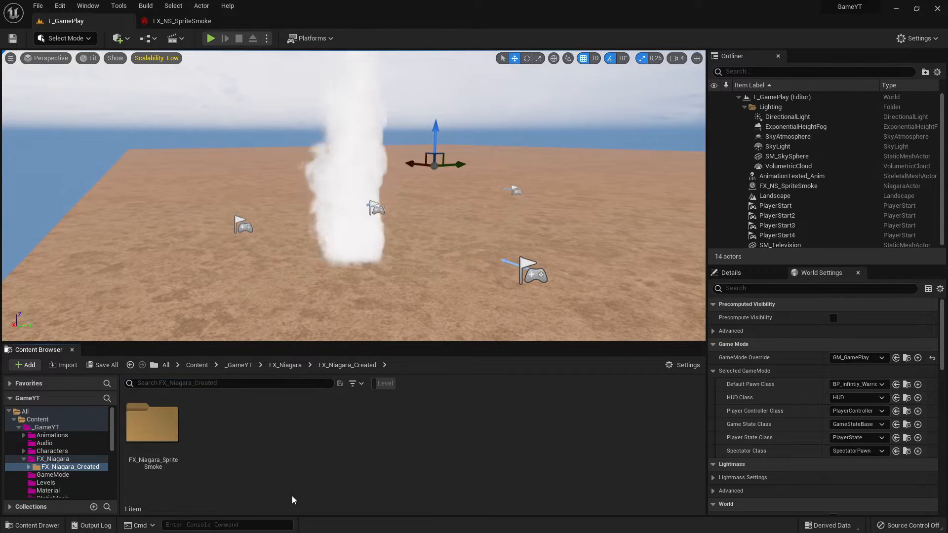
click(93, 467)
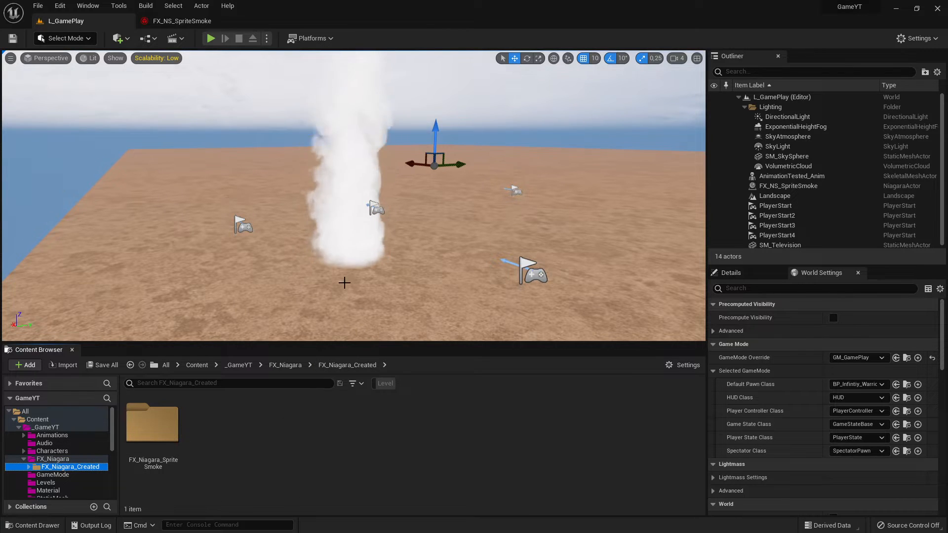
key(alt+Tab)
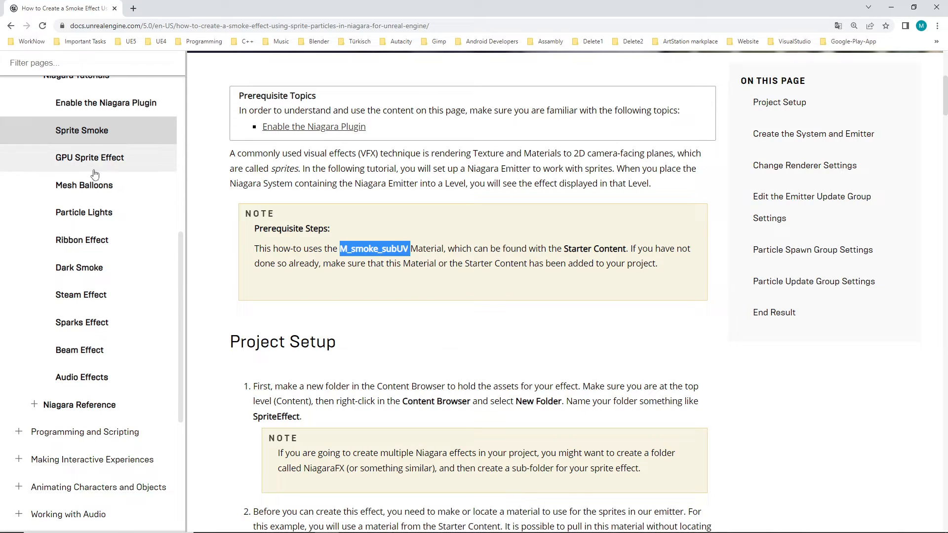
key(alt+Tab)
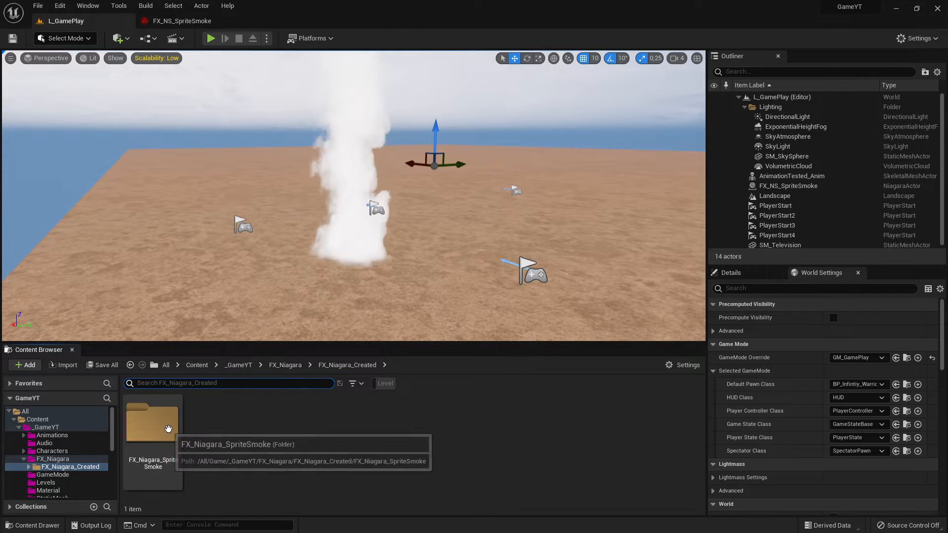
double_click(168, 427)
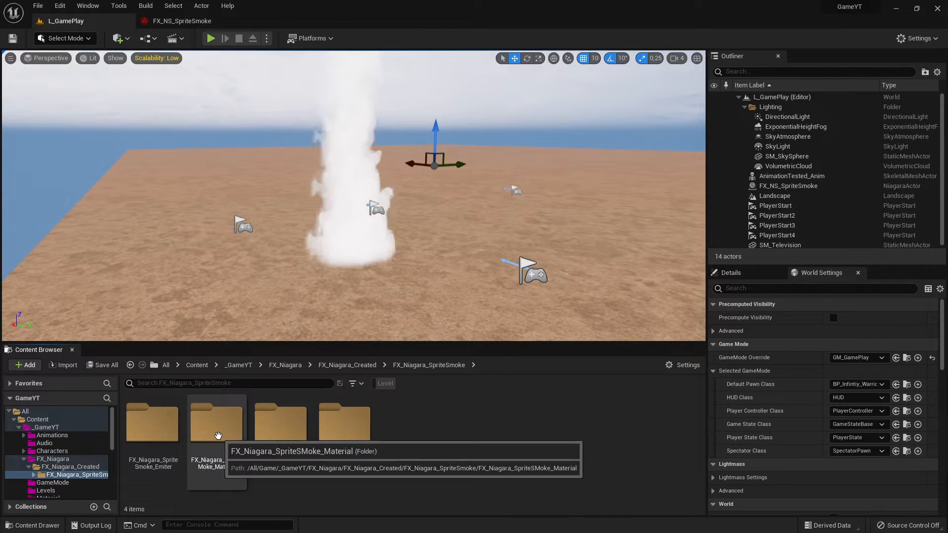
double_click(218, 435)
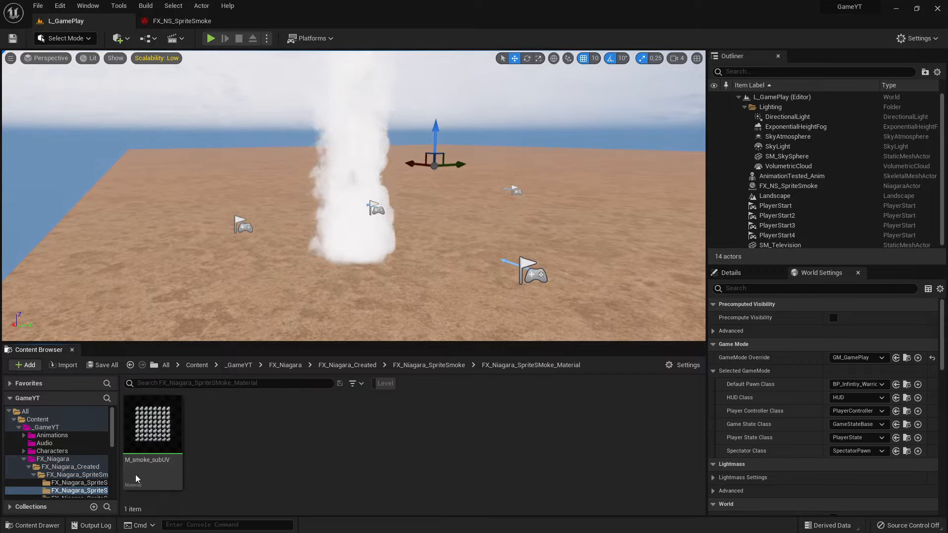
Switch to the browser and read the tutorial's Project Setup steps and the start of the Create the System and Emitter section
key(alt+Tab)
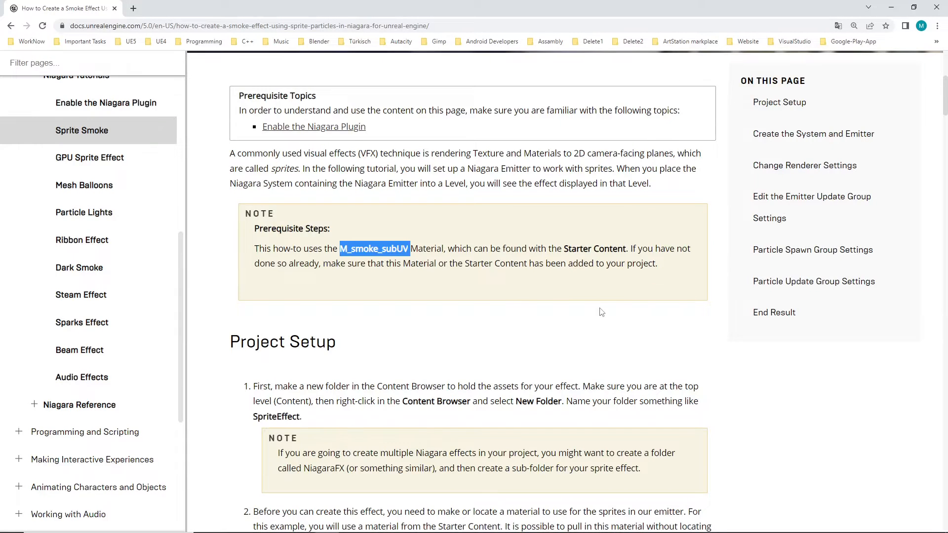
scroll(601, 312, down, 6)
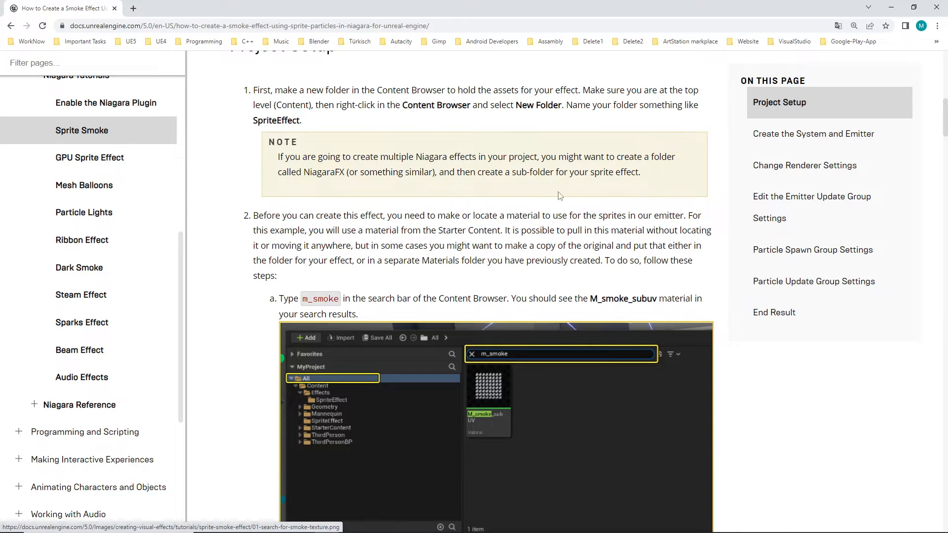
scroll(563, 257, down, 1)
scroll(575, 257, up, 4)
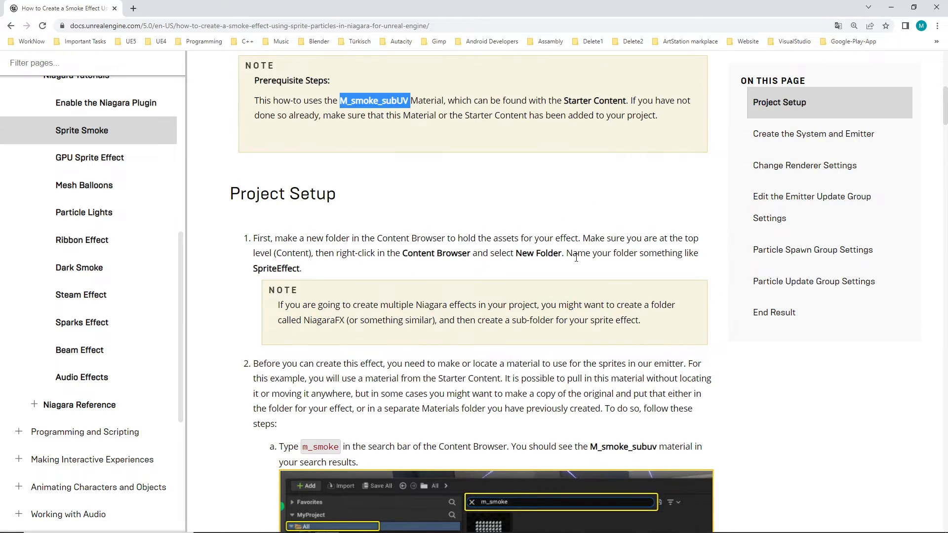
scroll(573, 237, down, 3)
scroll(586, 260, down, 10)
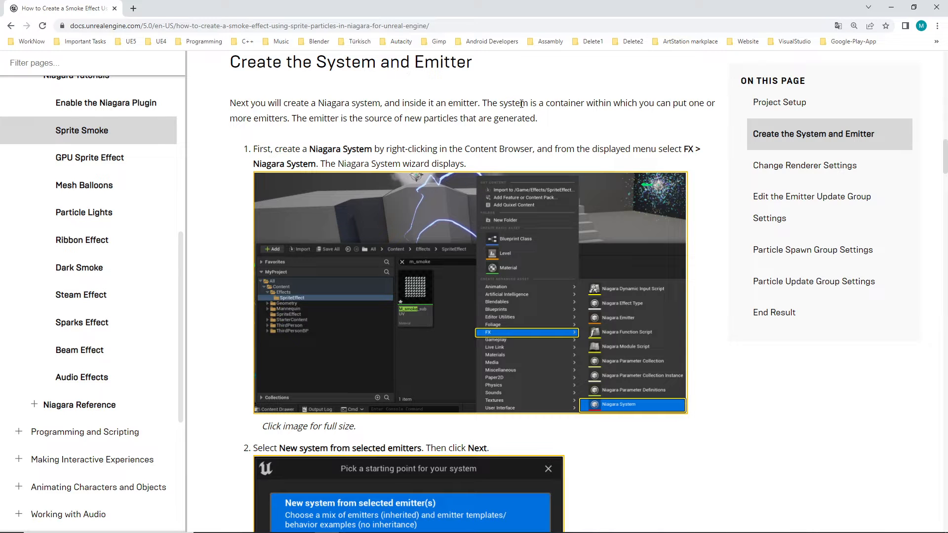
scroll(568, 237, down, 1)
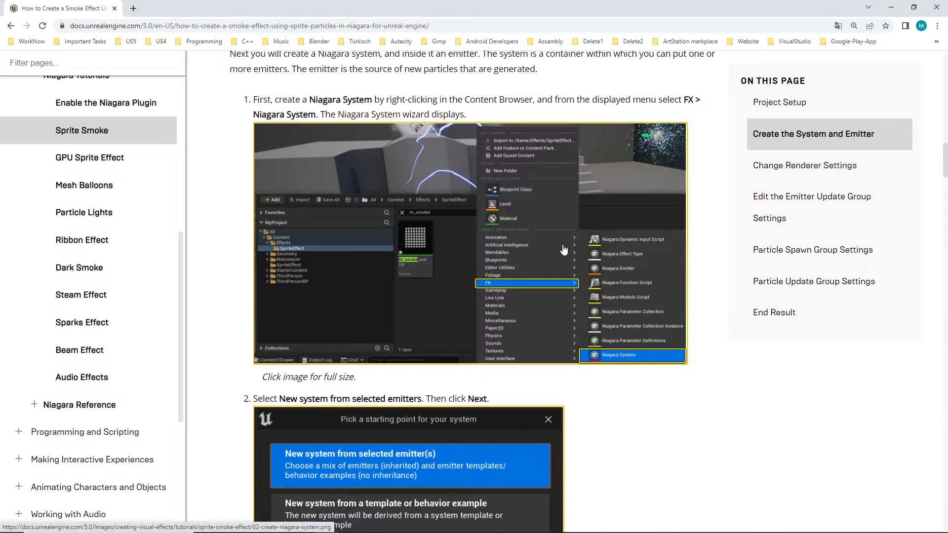
scroll(518, 188, up, 1)
Switch to the Unreal Editor, open the FX_Niagara_SpriteSmoke_System folder and look over its options for creating a Niagara System
key(alt+Tab)
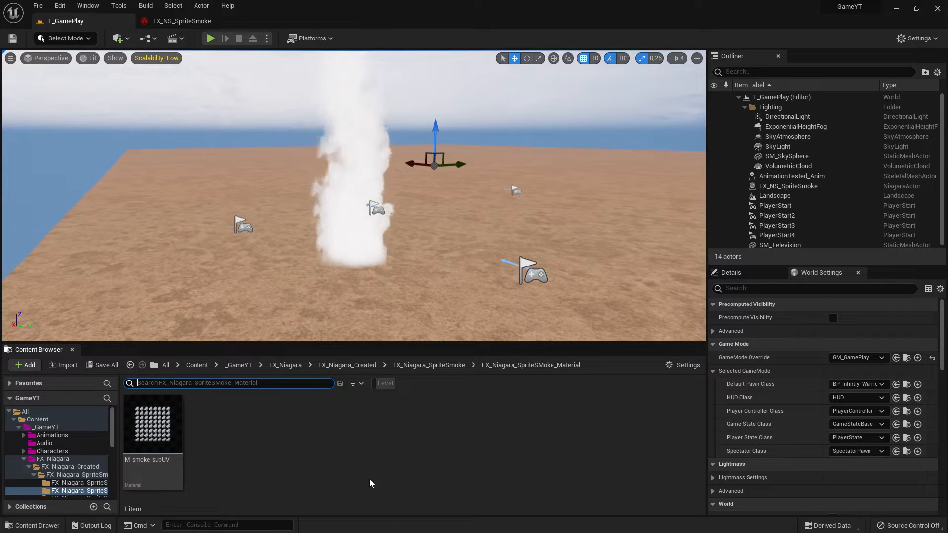
click(89, 475)
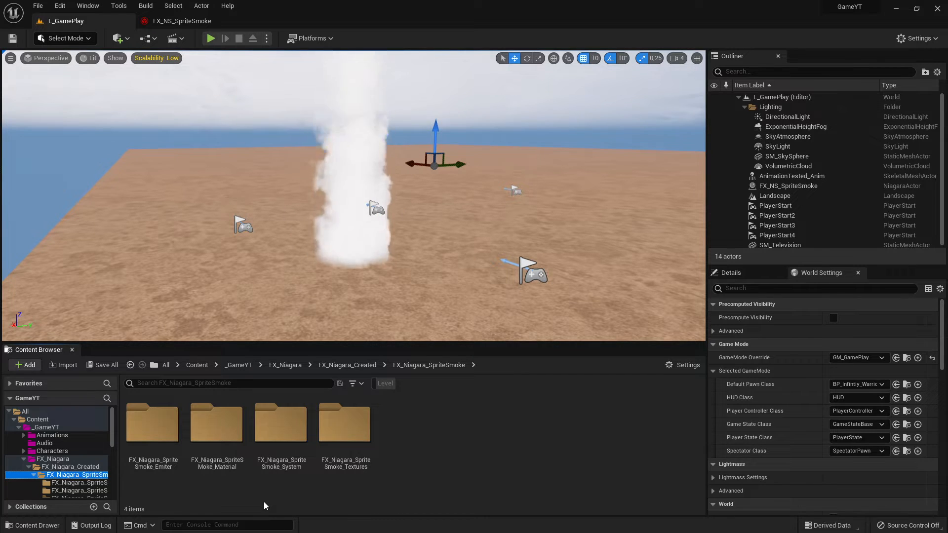
double_click(273, 452)
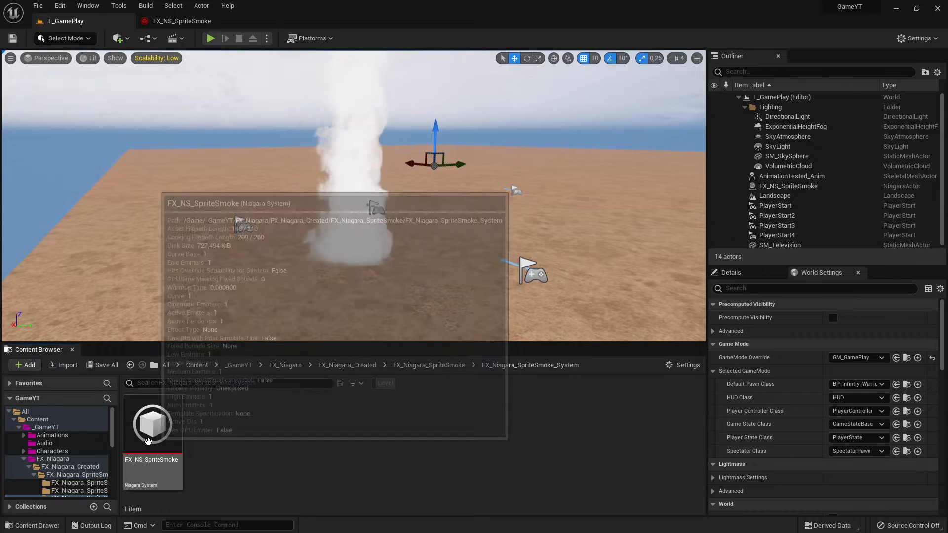
right_click(313, 448)
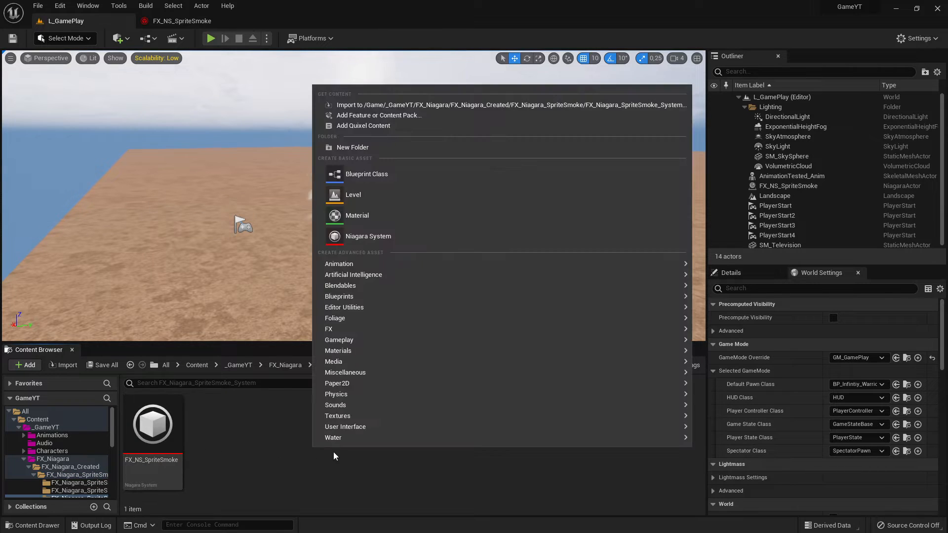
mouse_move(354, 330)
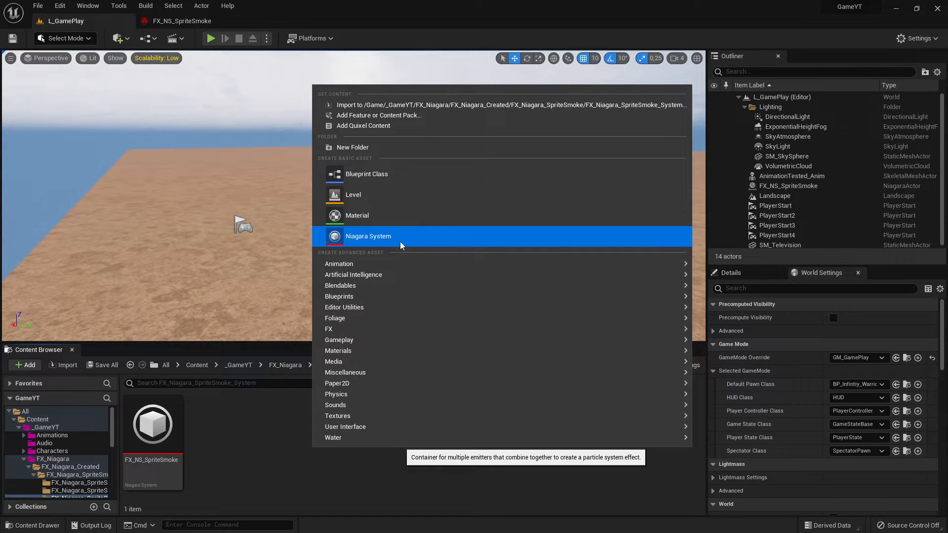
mouse_move(400, 439)
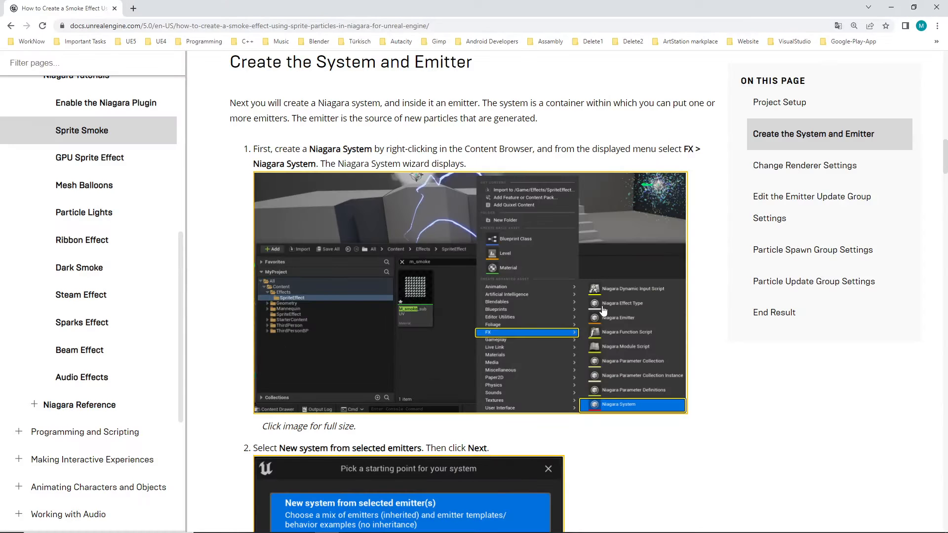
In the browser, read the tutorial steps on creating a system from selected emitters with the Simple Sprite Burst template
scroll(600, 390, down, 3)
scroll(531, 387, up, 2)
scroll(379, 398, down, 2)
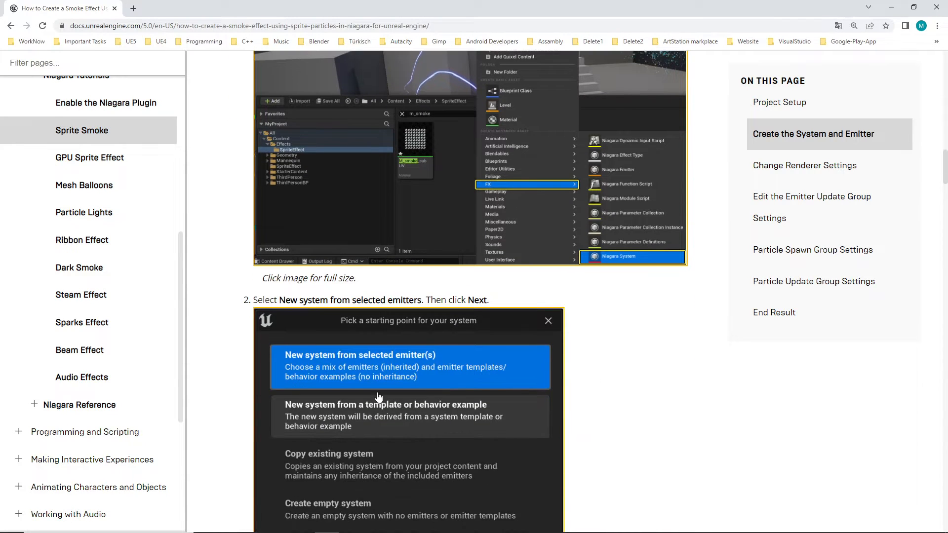
scroll(309, 365, down, 3)
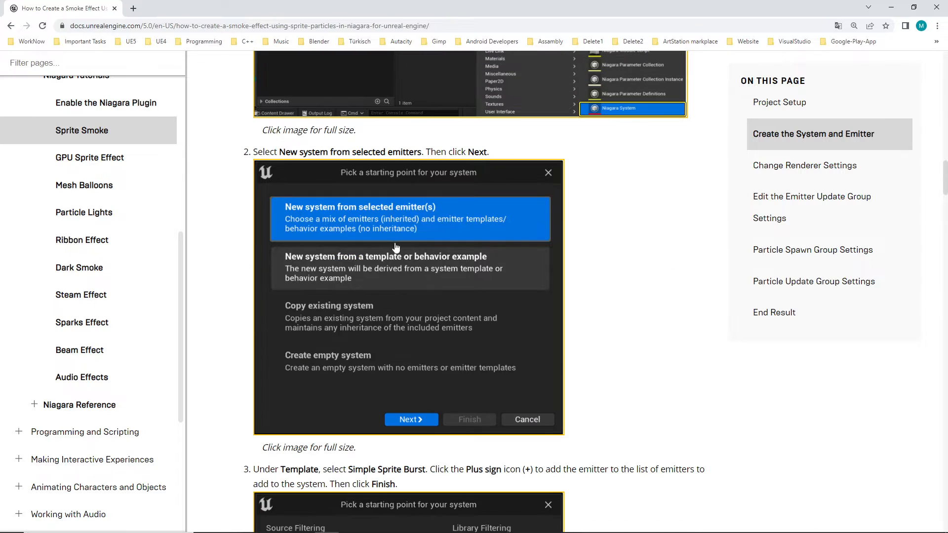
scroll(511, 253, down, 6)
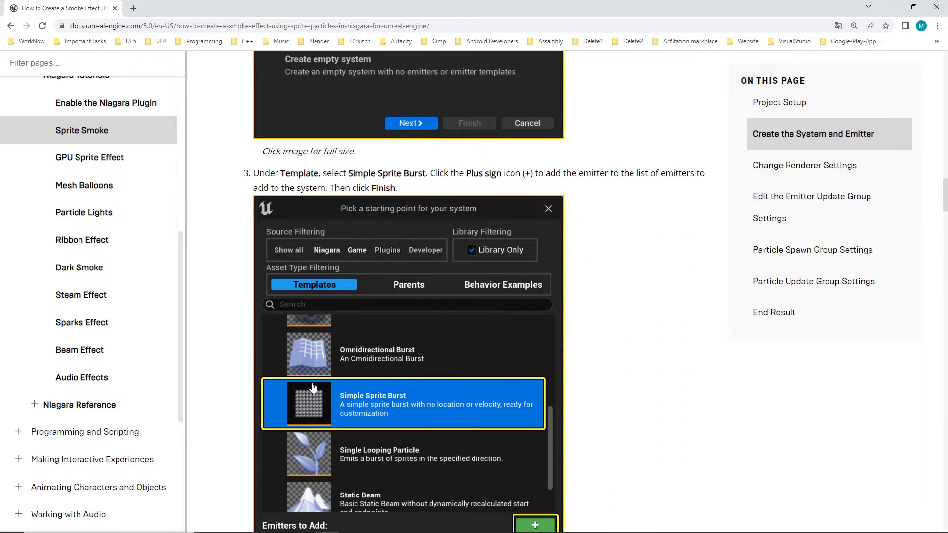
scroll(435, 384, down, 2)
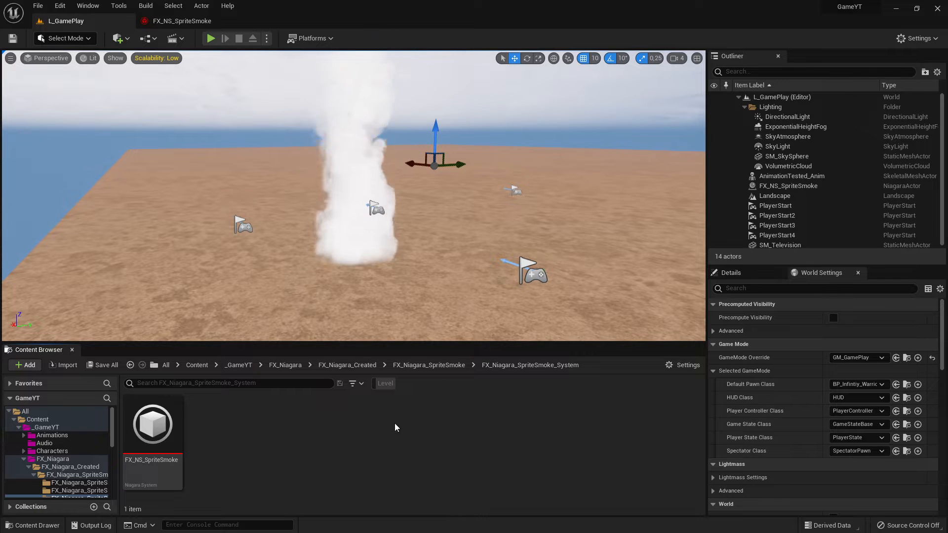
In the Unreal Editor, start a new Niagara System from selected emitters and add the Simple Sprite Burst template to its emitters
right_click(394, 428)
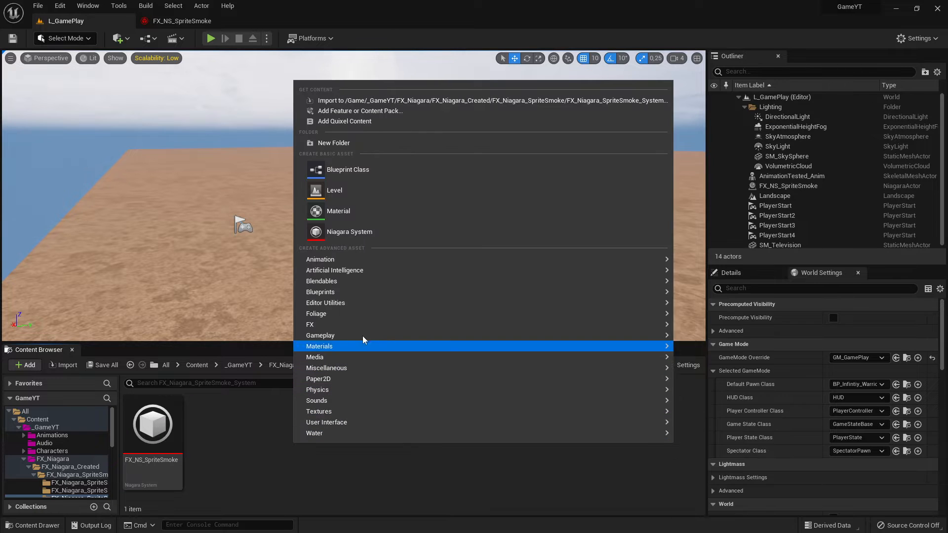
mouse_move(346, 326)
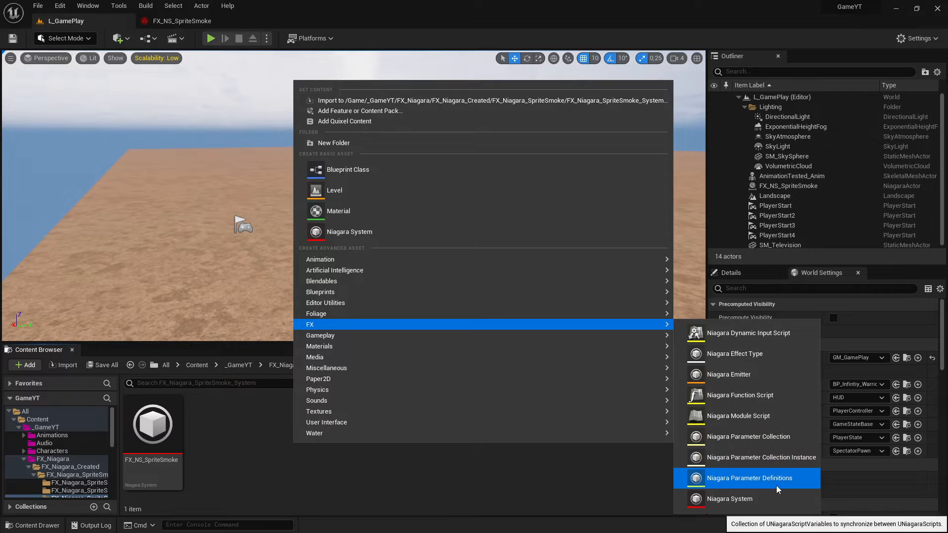
click(755, 499)
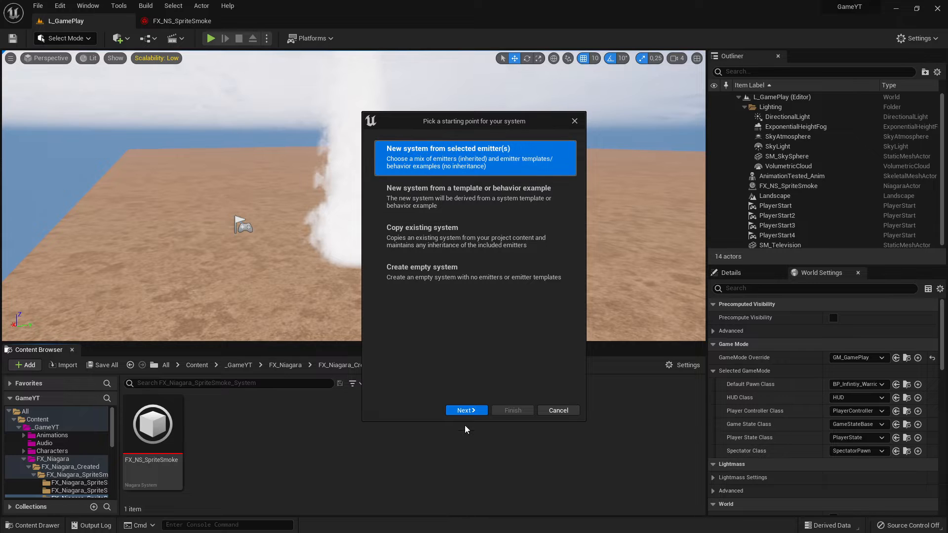
click(466, 410)
scroll(570, 319, down, 5)
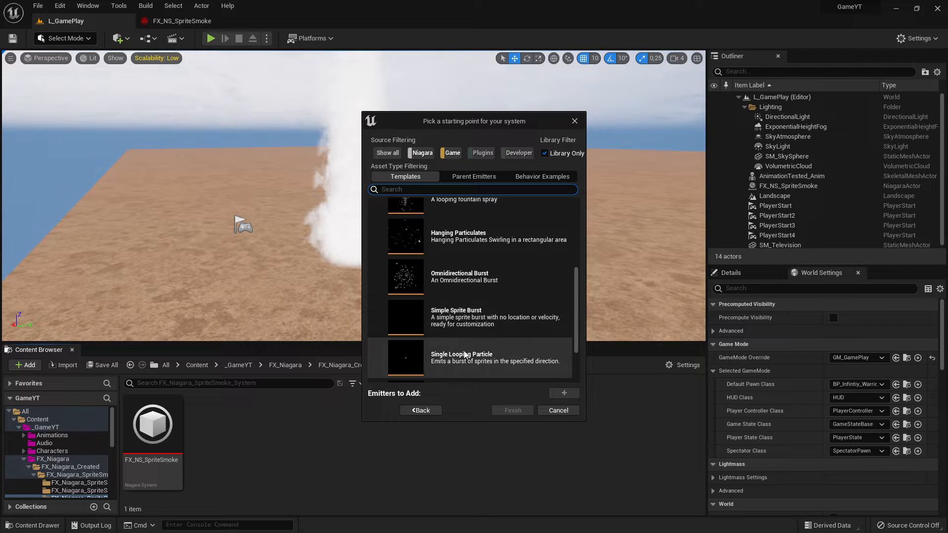
click(443, 321)
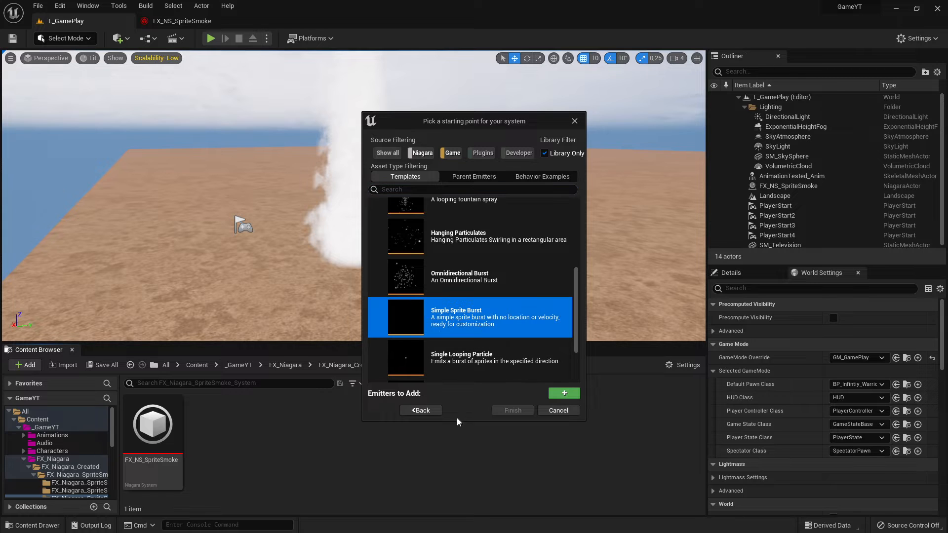
click(563, 392)
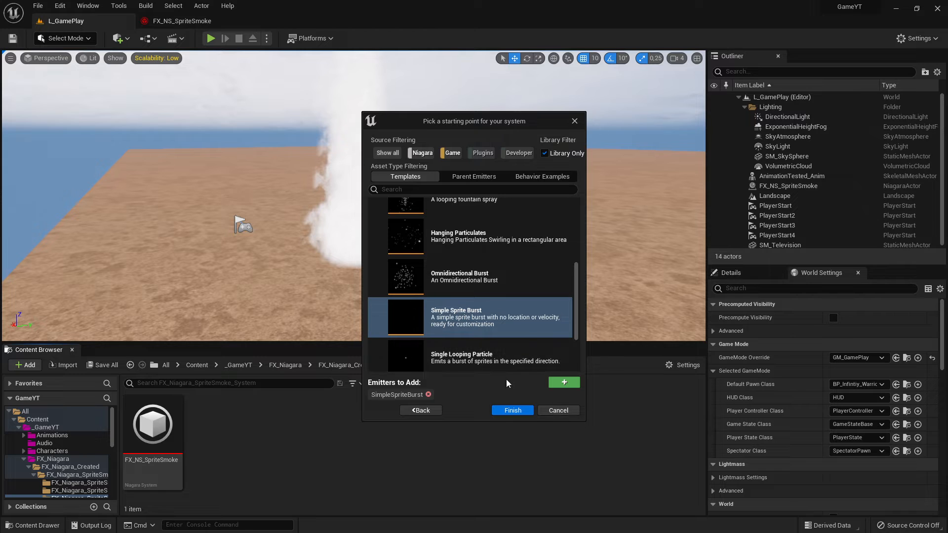
scroll(444, 321, down, 2)
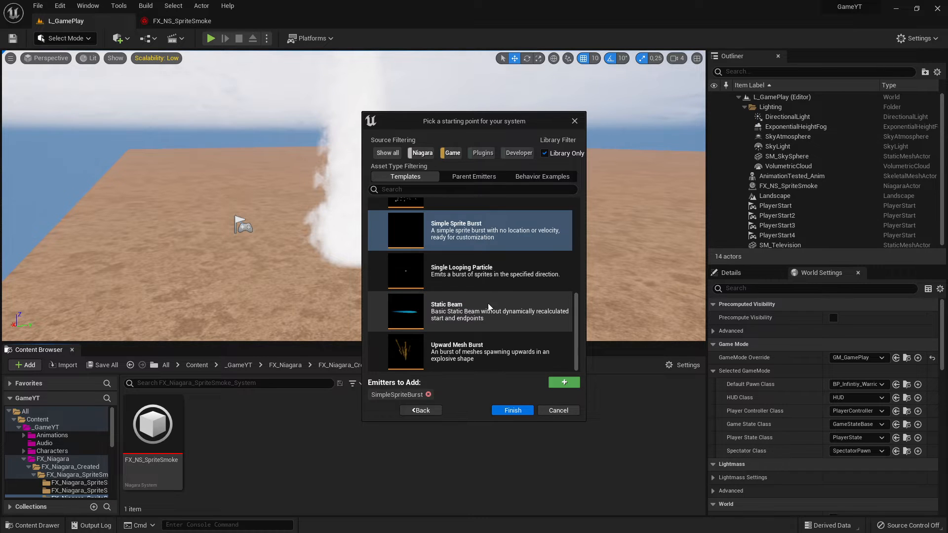
Finish creating the Niagara System with the Simple Sprite Burst emitter, keeping the default name NewNiagaraSystem
scroll(494, 301, up, 1)
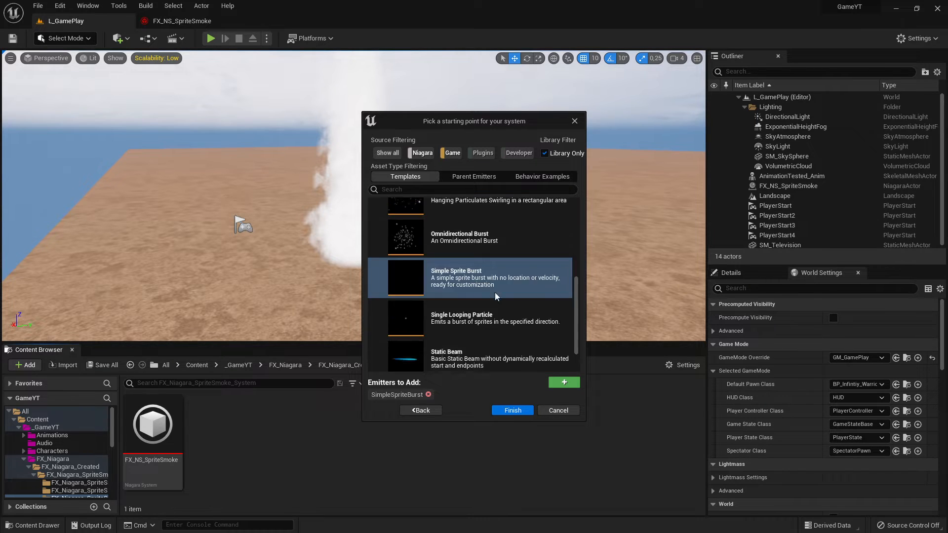
click(512, 410)
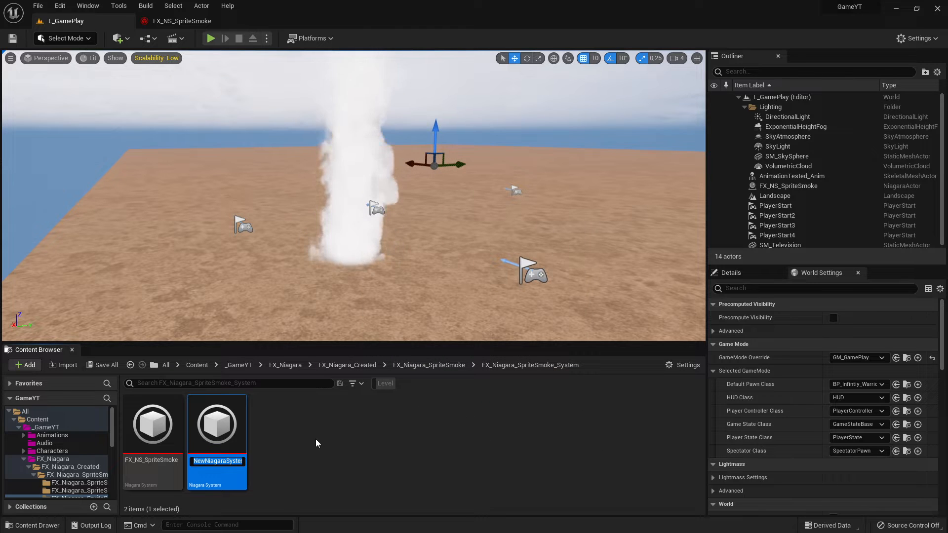
key(Return)
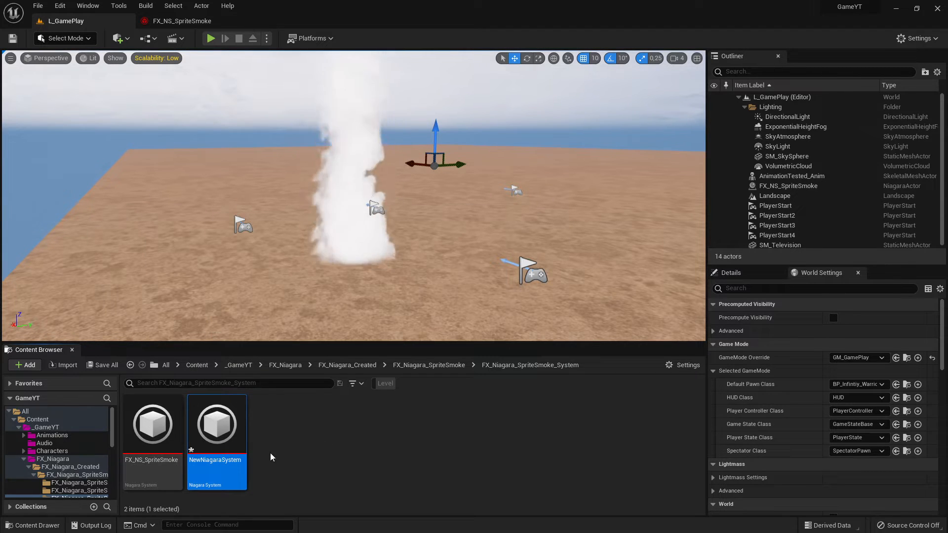
Switch to the browser and read the tutorial steps on naming the system SmokeSystem and its emitter FX_Smoke
key(alt+Tab)
scroll(560, 332, down, 3)
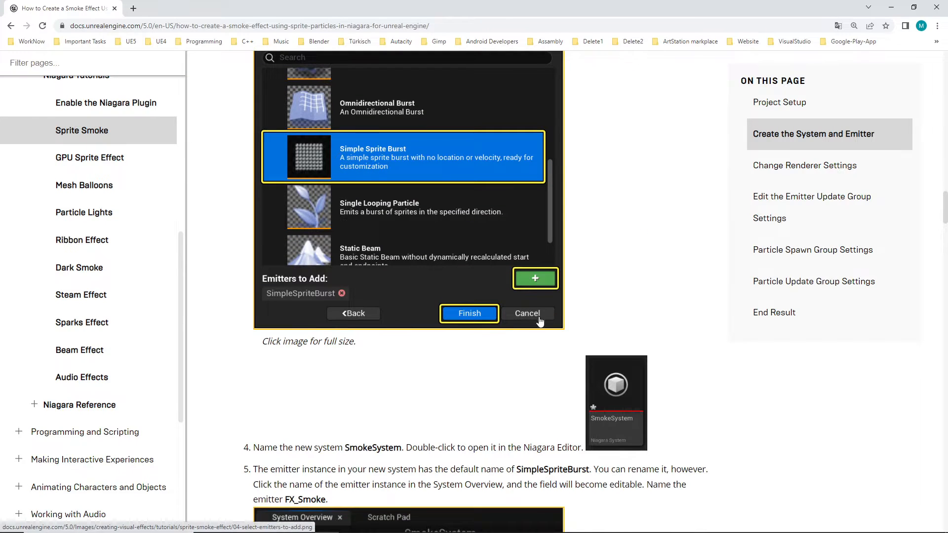
scroll(539, 321, down, 8)
scroll(553, 328, up, 2)
scroll(568, 334, down, 1)
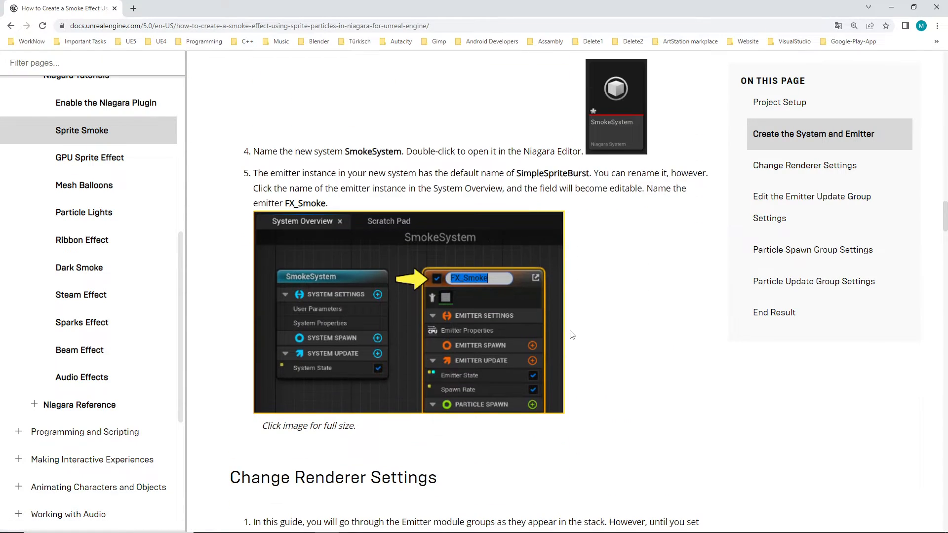
scroll(530, 321, down, 3)
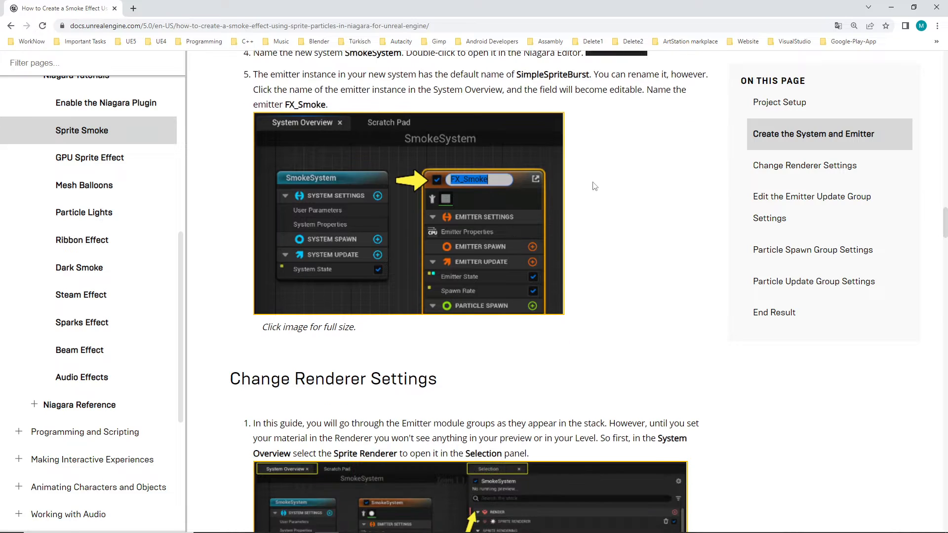
Switch to the Unreal Editor and delete the NewNiagaraSystem asset from the FX_Niagara_SpriteSmoke_System folder
key(alt+Tab)
click(216, 444)
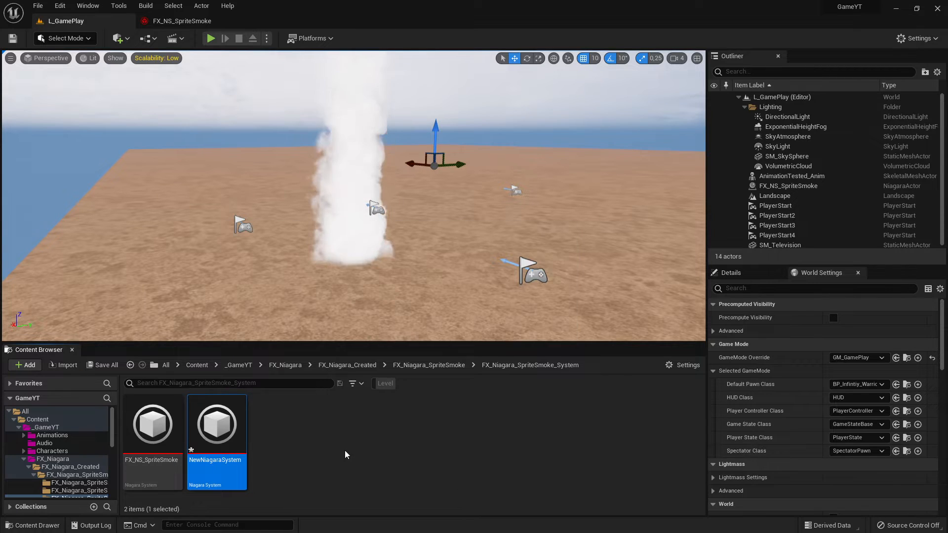
key(Delete)
click(431, 427)
Open the FX_NS_SpriteSmoke system and compare its editable emitter name with the tutorial's renaming step, leaving the name as it is
double_click(153, 426)
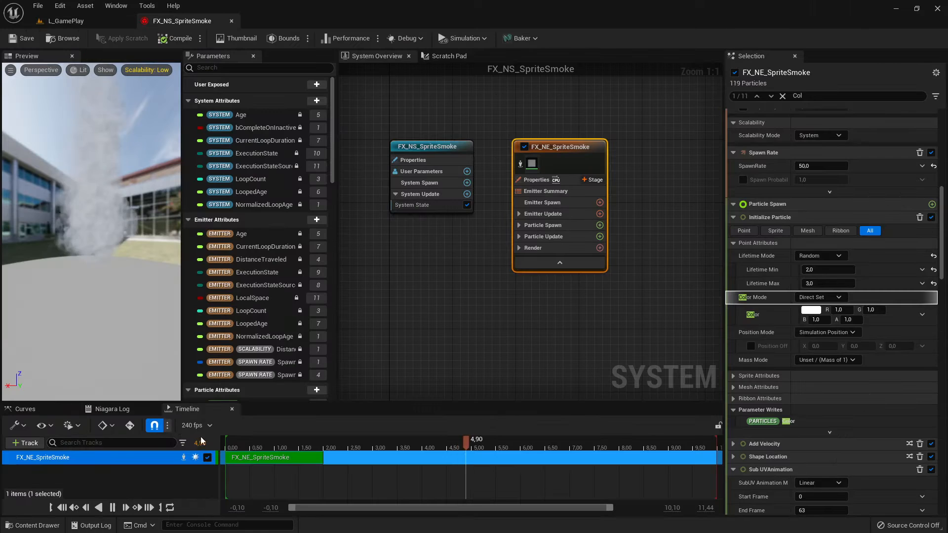
double_click(558, 148)
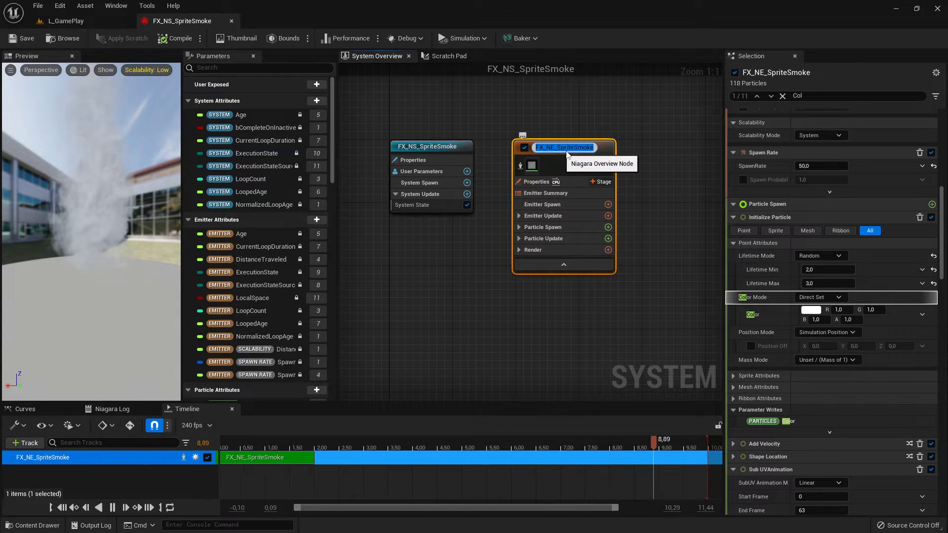
click(490, 120)
key(alt+Tab)
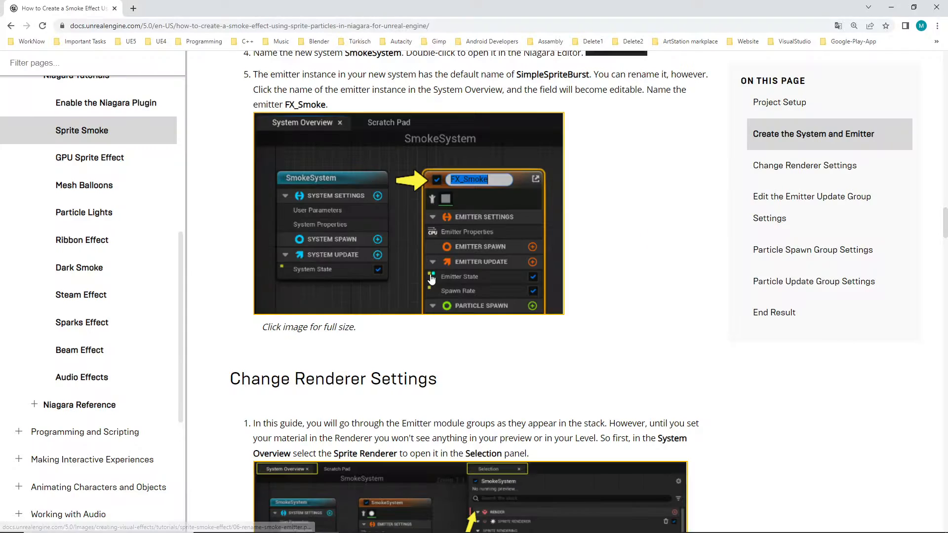
key(alt+Tab)
click(561, 148)
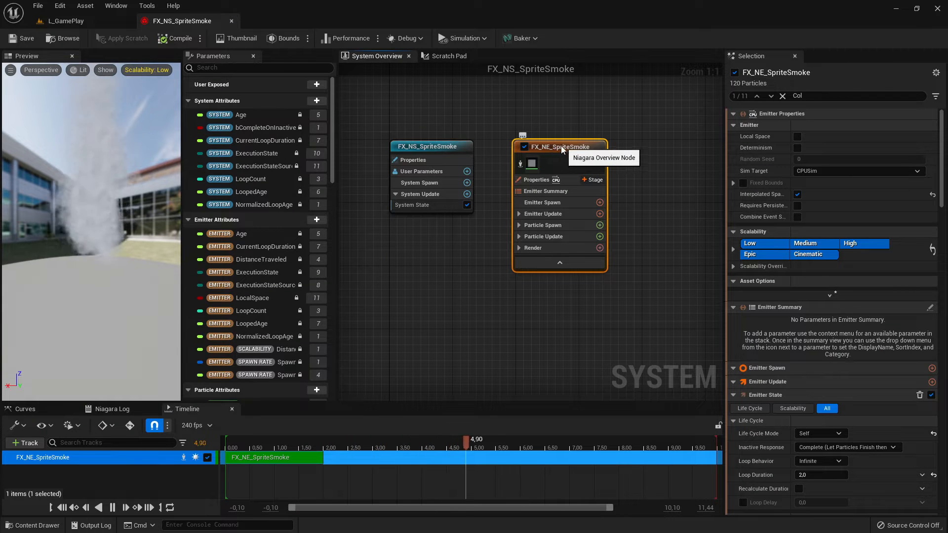
click(563, 149)
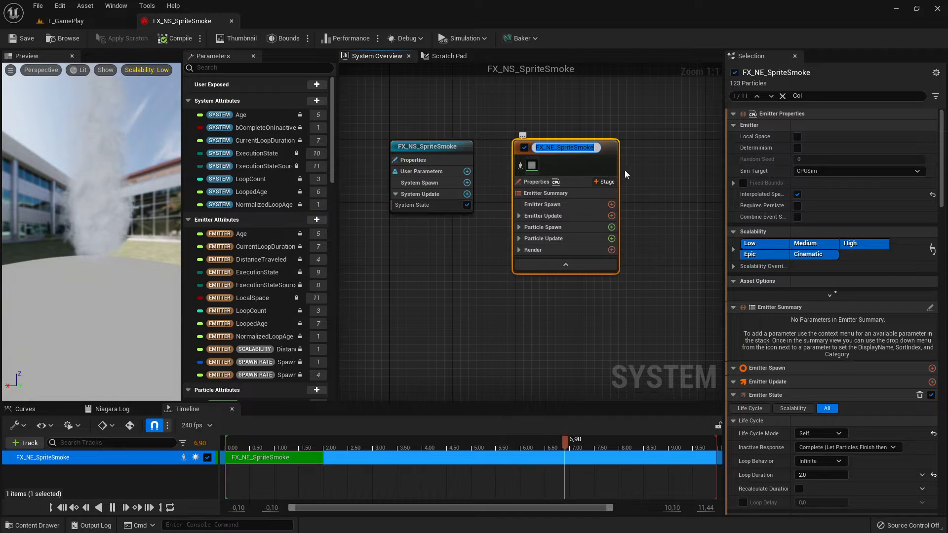
click(656, 179)
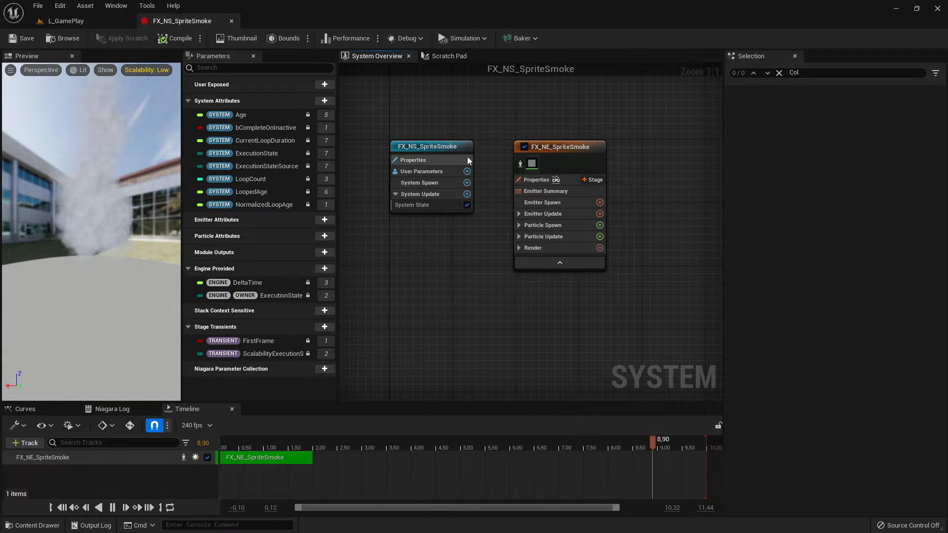
Select the FX_NS_SpriteSmoke system node in the System Overview and look over its system properties
right_drag(459, 260, 479, 264)
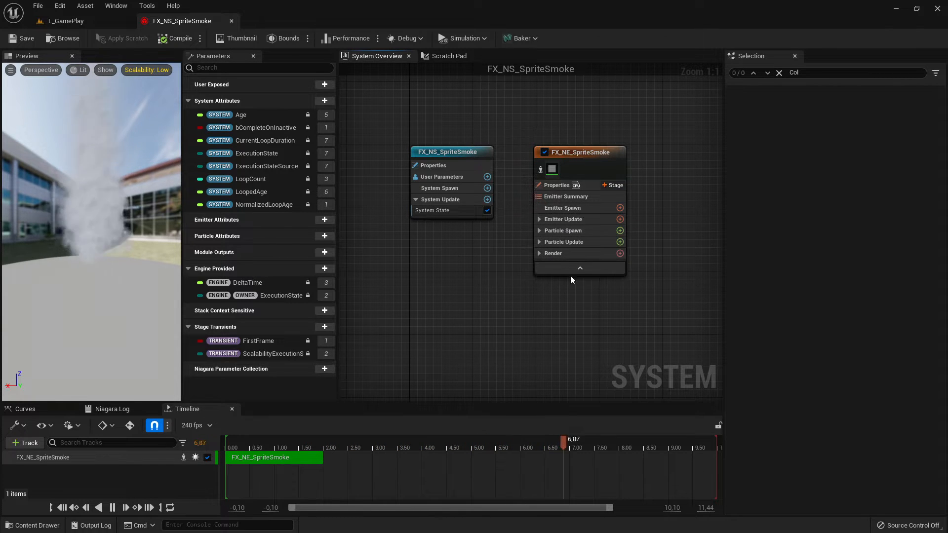
click(441, 153)
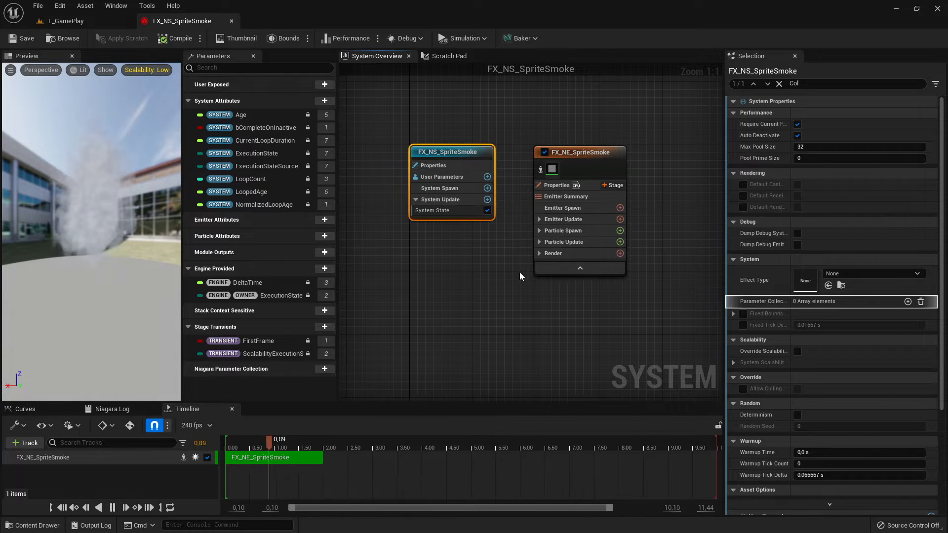
right_drag(520, 273, 510, 269)
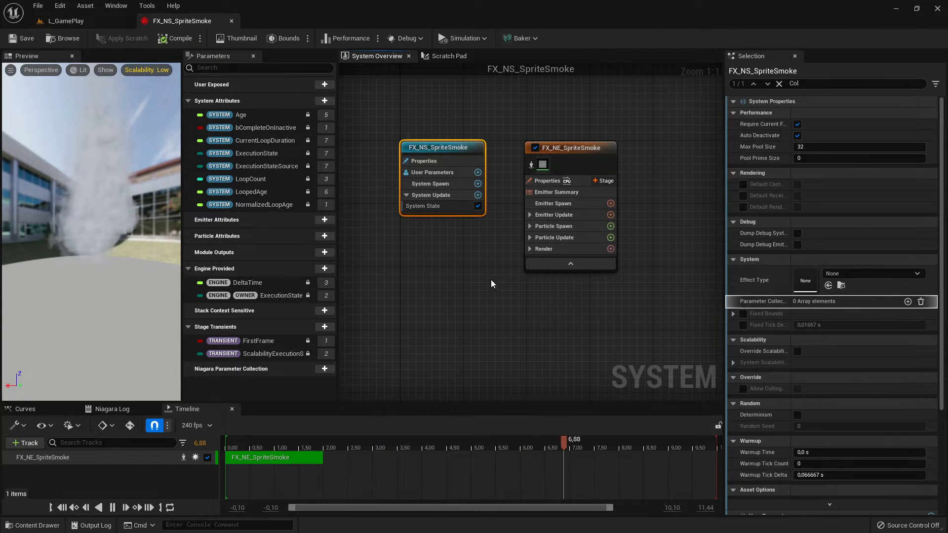
right_drag(508, 298, 480, 308)
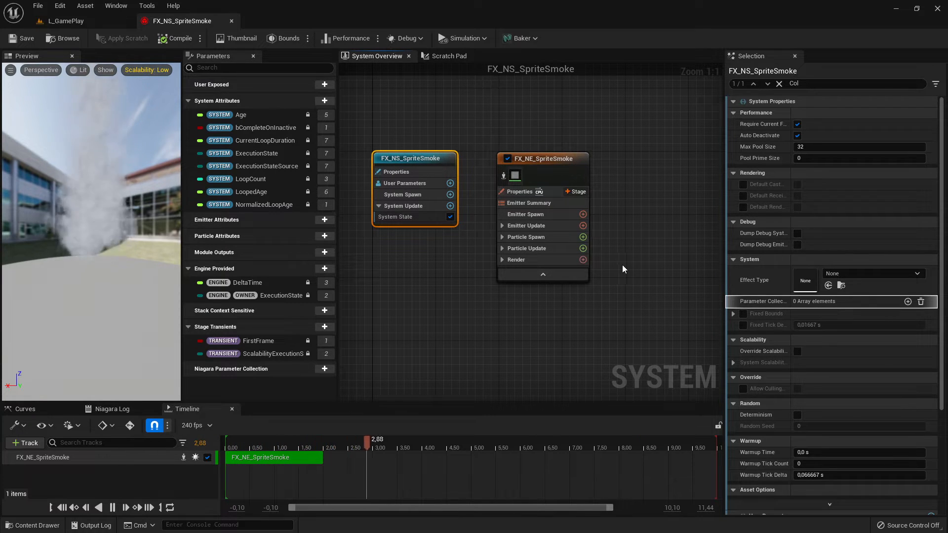
Look over the Templates, Parent Emitters and Behavior Examples offered for adding an emitter to the system, without adding one
mouse_move(623, 269)
right_down()
mouse_move(614, 274)
mouse_move(621, 271)
right_up()
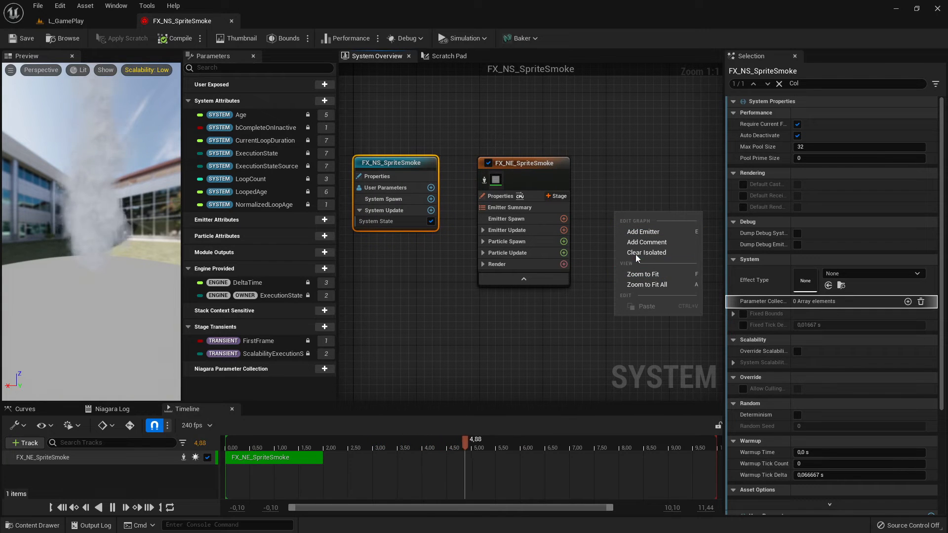
click(632, 154)
right_click(620, 197)
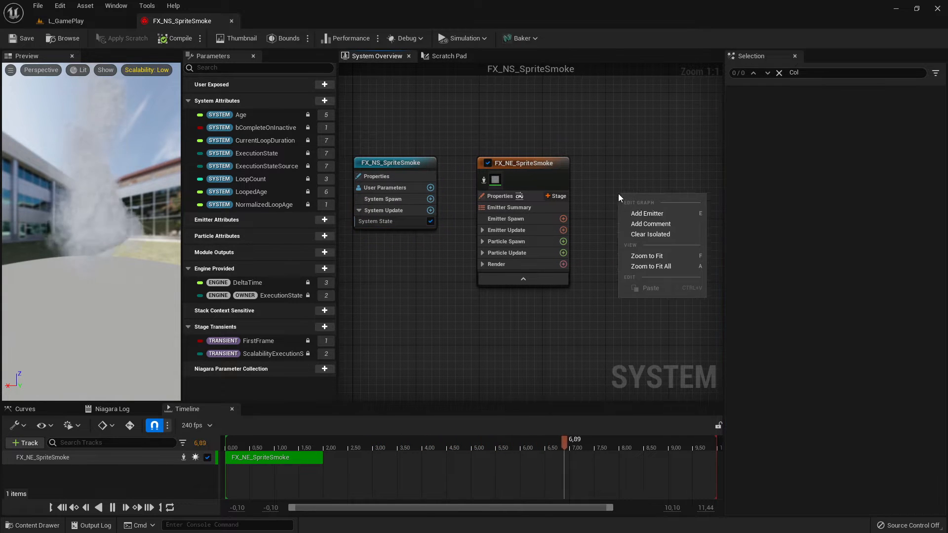
click(648, 213)
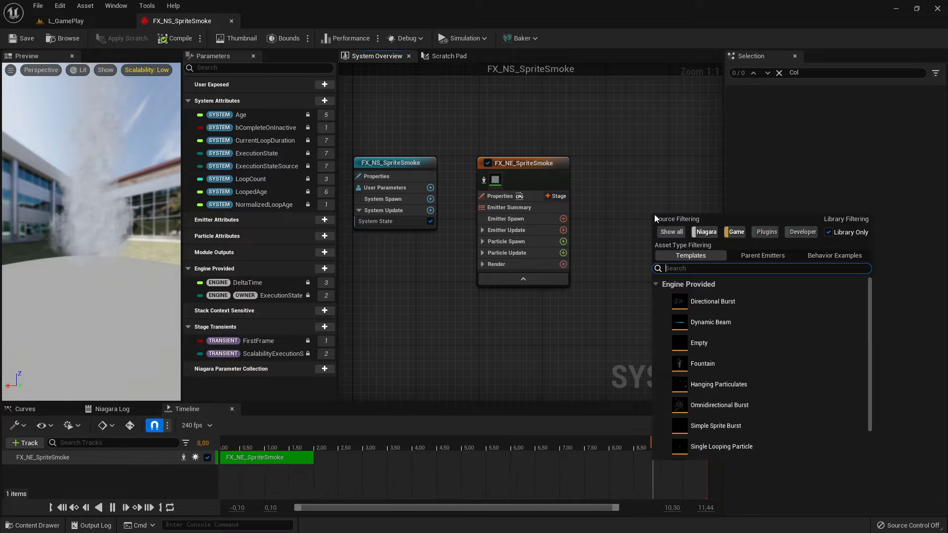
scroll(695, 326, down, 2)
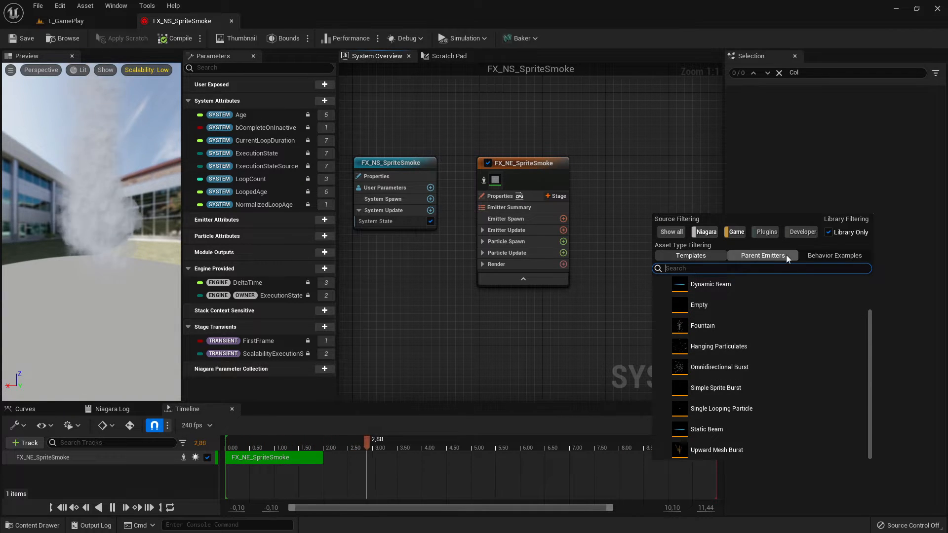
click(823, 254)
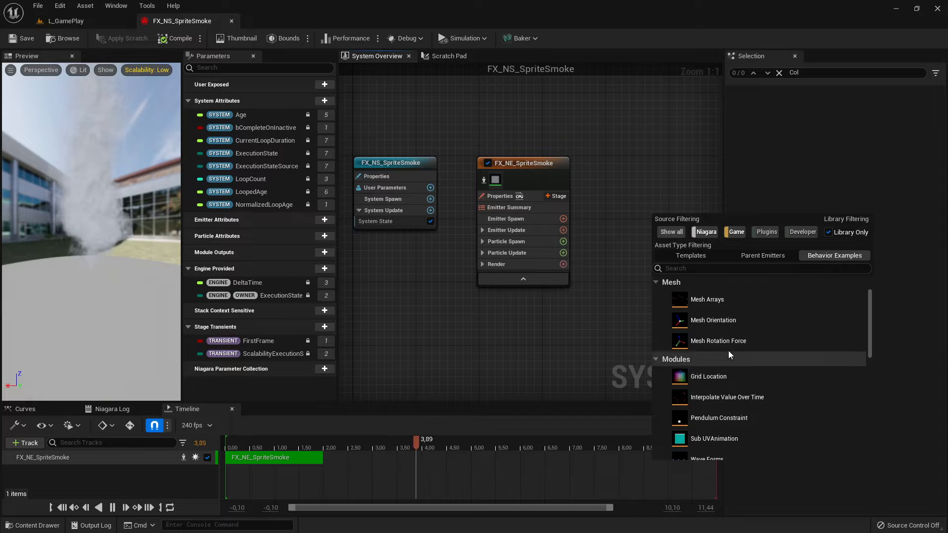
click(697, 259)
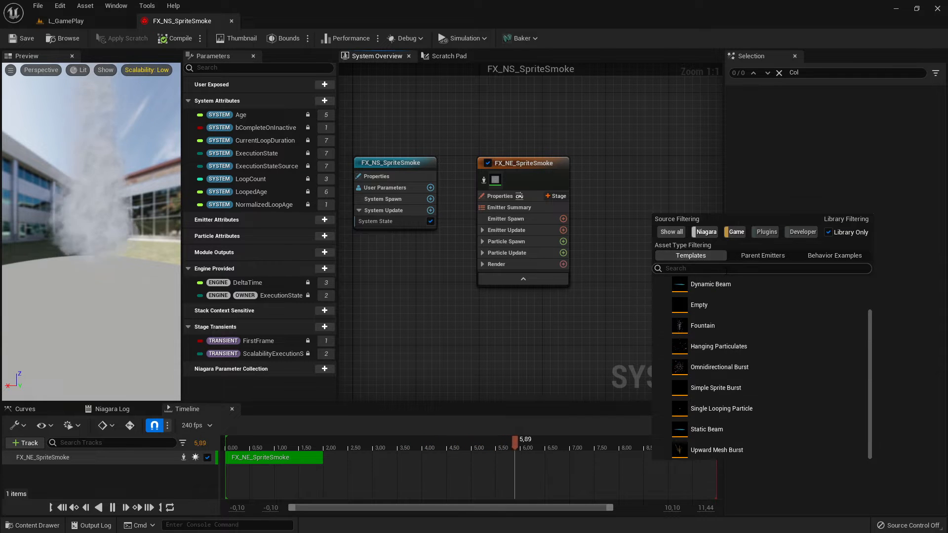
click(763, 255)
click(711, 256)
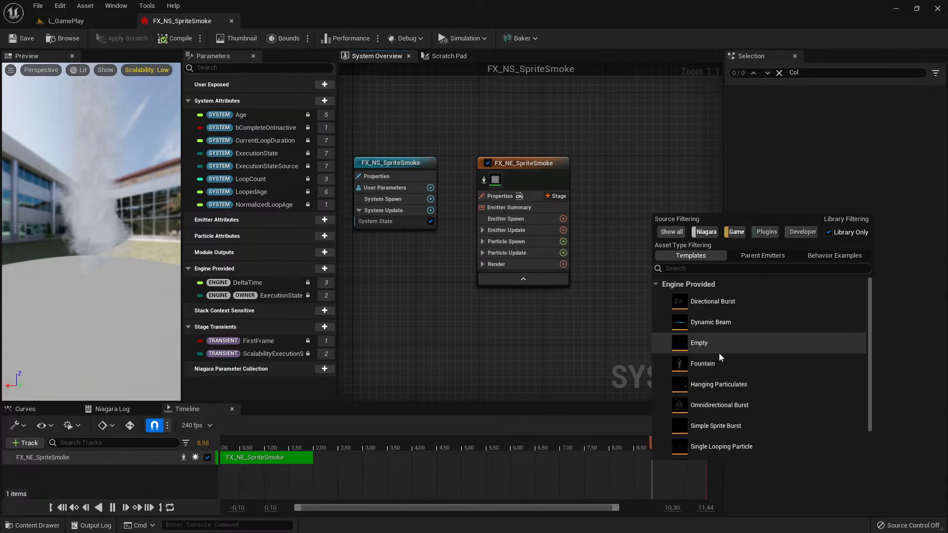
scroll(725, 353, down, 2)
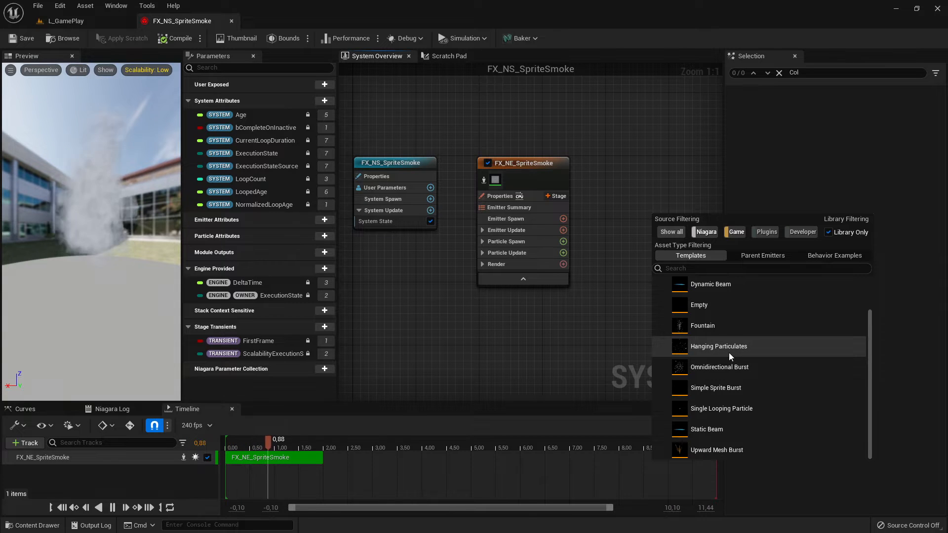
click(618, 183)
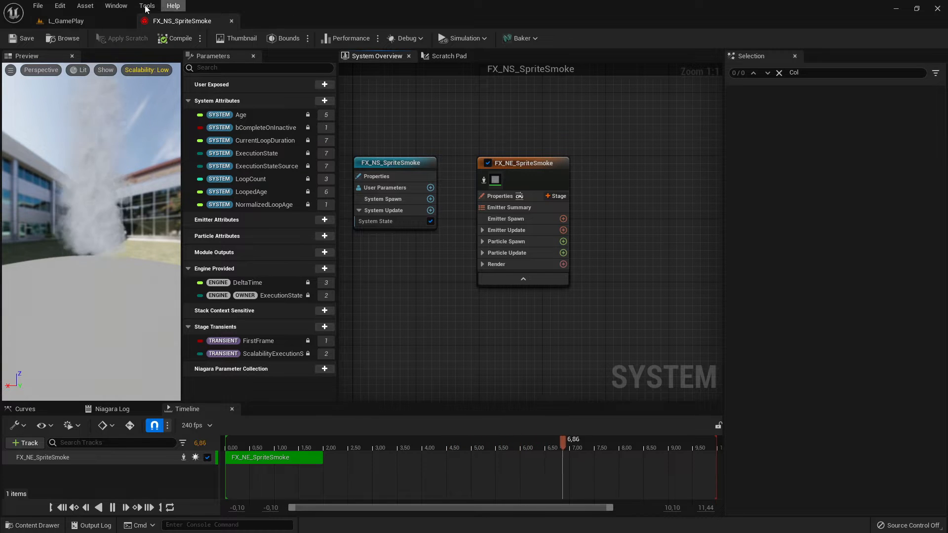
Back in the L_GamePlay level, start a Niagara System from a template or behavior example, look through the system templates and cancel
click(65, 21)
right_click(314, 454)
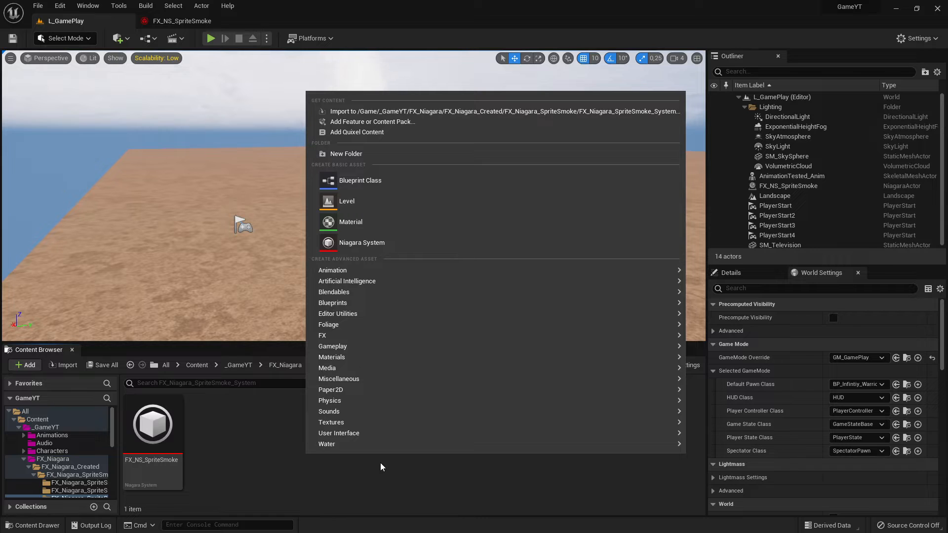
mouse_move(332, 335)
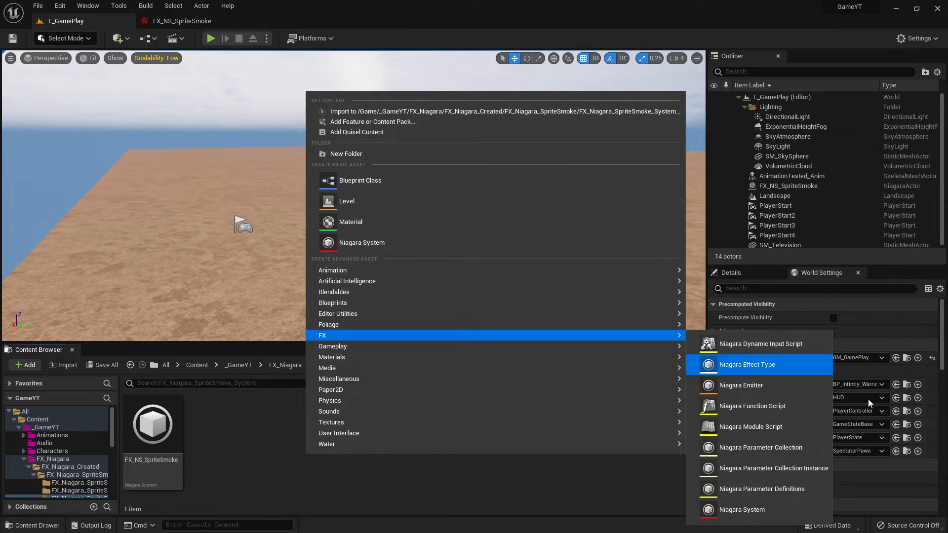
click(334, 247)
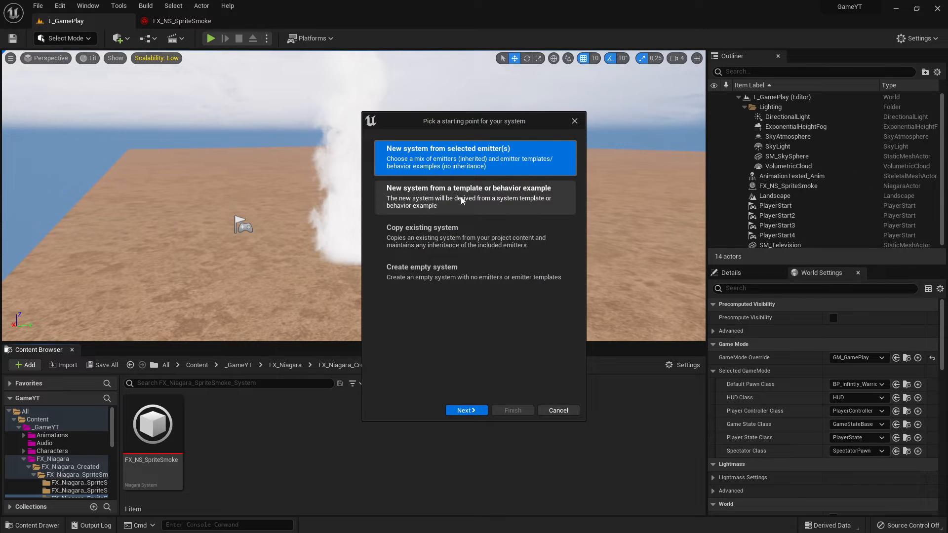
click(398, 192)
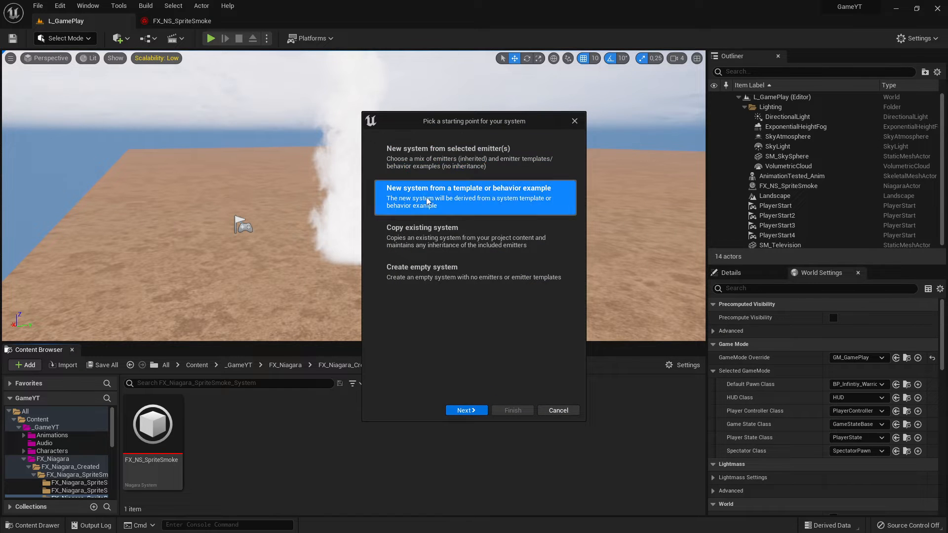
click(463, 412)
scroll(444, 301, down, 8)
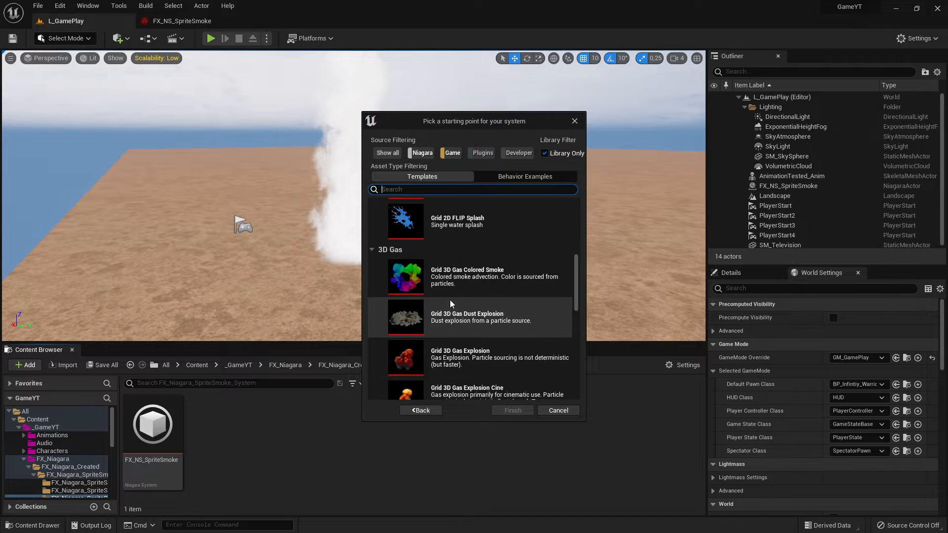
scroll(458, 324, up, 5)
scroll(467, 334, up, 1)
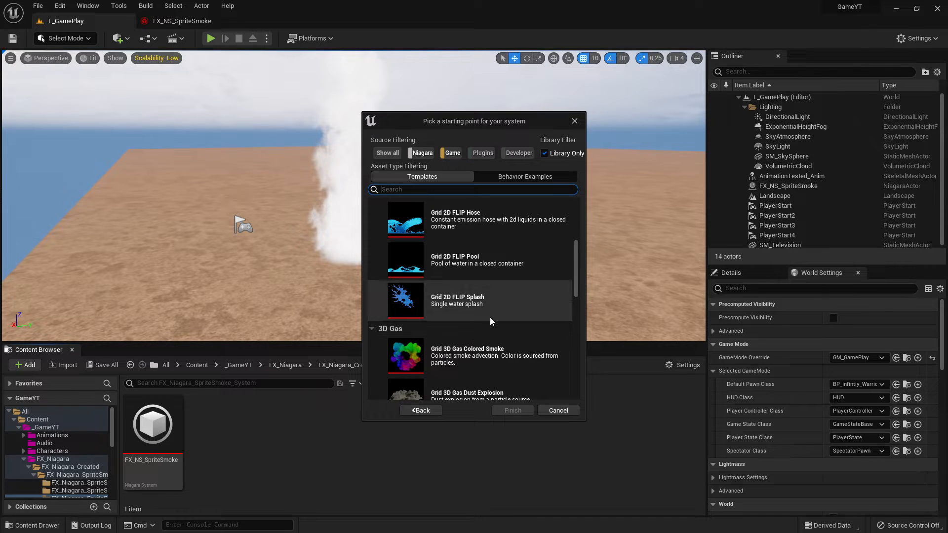
scroll(491, 318, up, 2)
scroll(503, 321, up, 4)
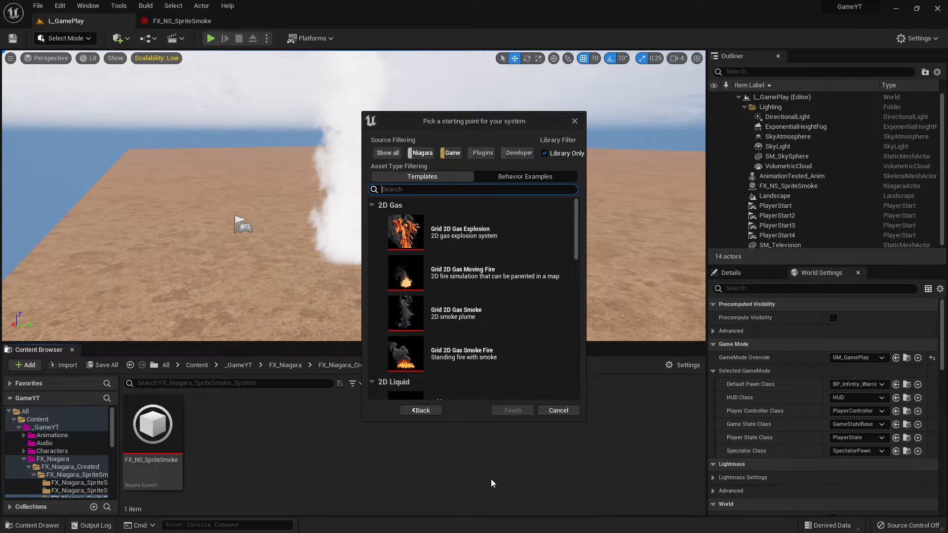
click(574, 121)
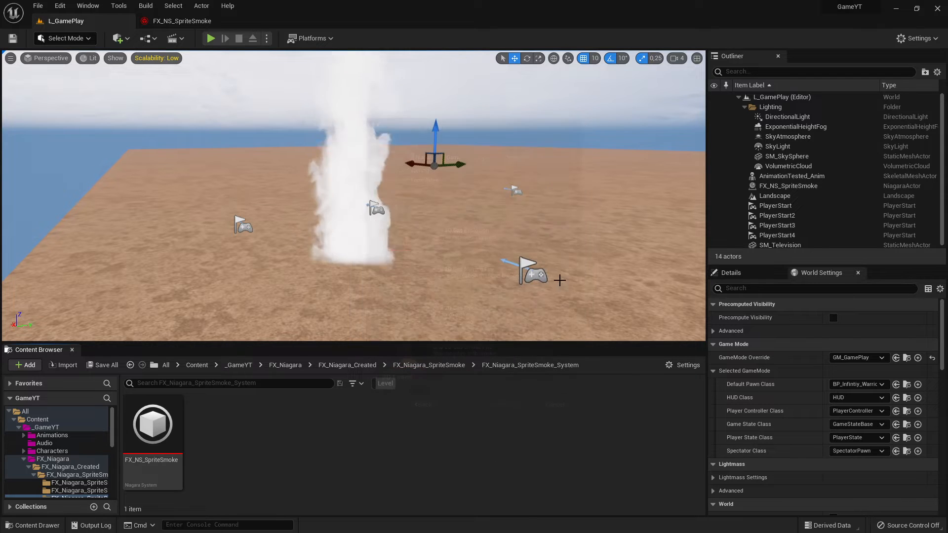
Switch to the Unreal Engine documentation in the browser and read the first step of its Change Renderer Settings section
key(alt+Tab)
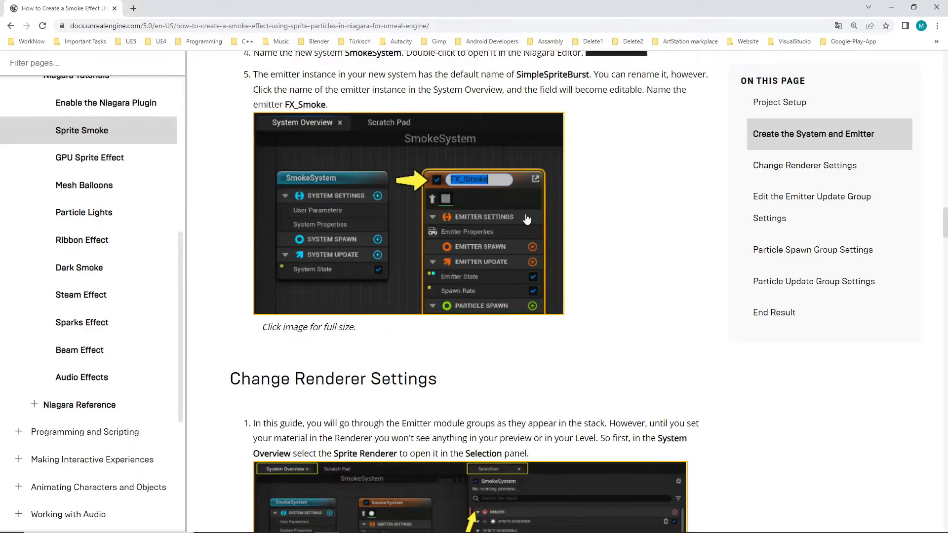
scroll(647, 325, down, 5)
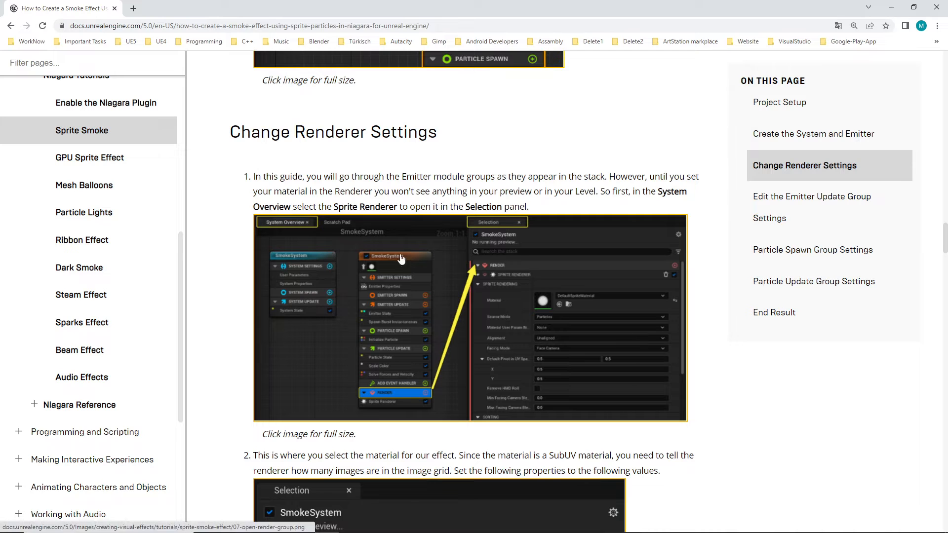
scroll(566, 272, down, 3)
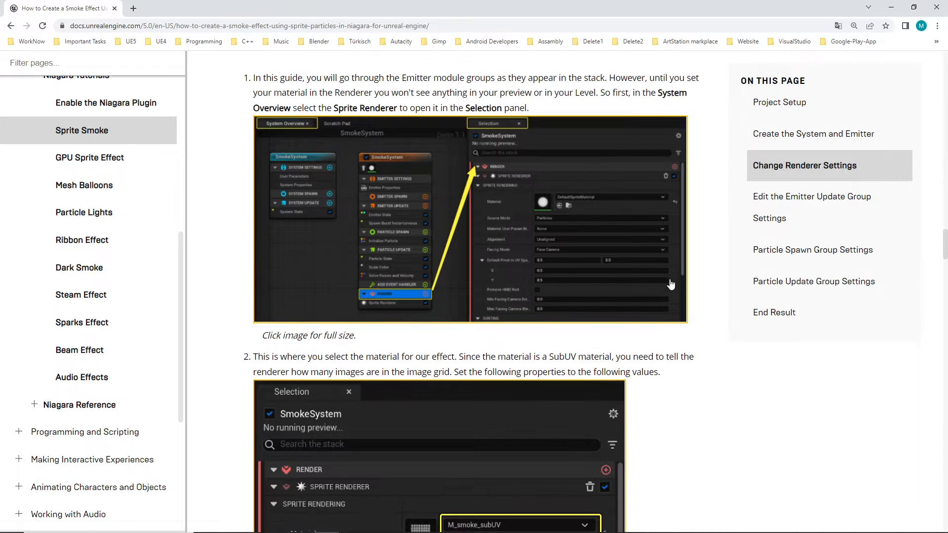
Return to the FX_NS_SpriteSmoke system and look over the emitter's Properties, Emitter Summary and Emitter Spawn groups, collapsing the Emitter Properties and Summary
key(alt+Tab)
click(210, 22)
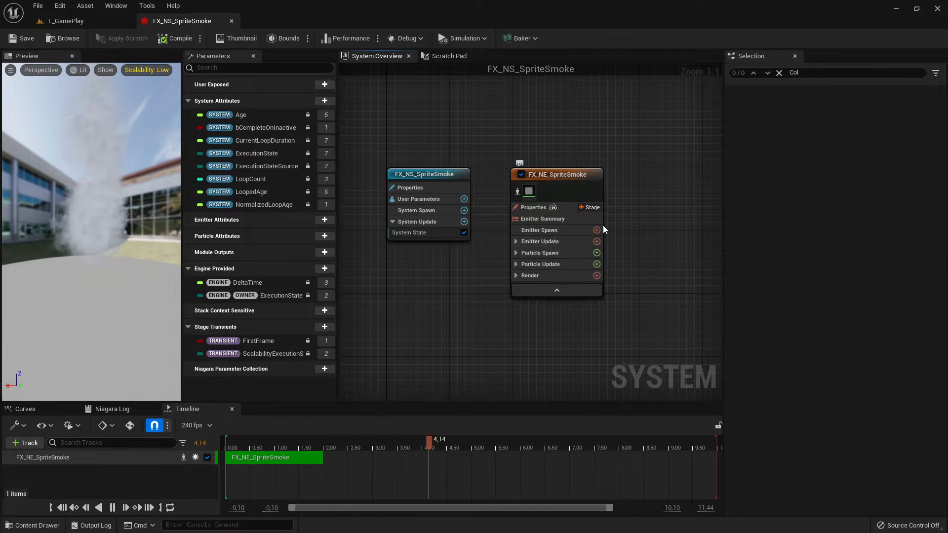
click(533, 207)
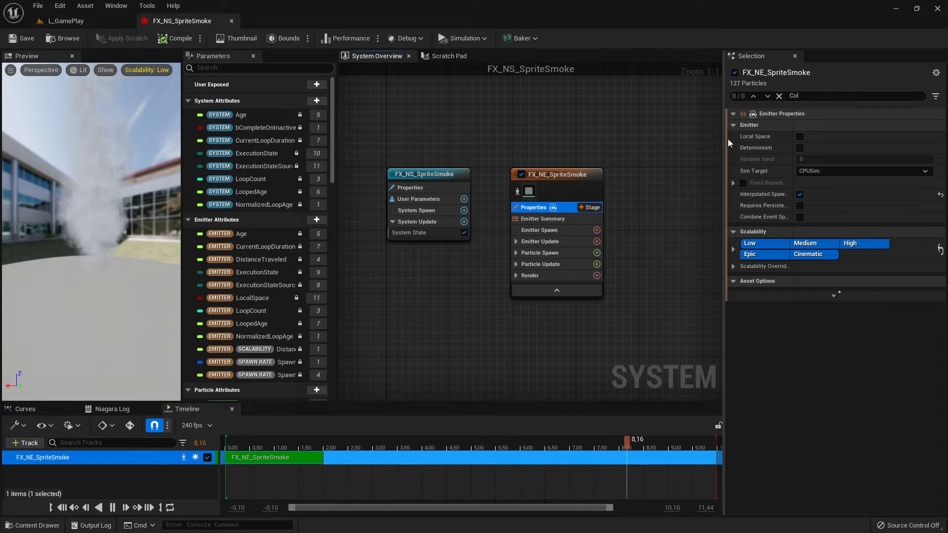
click(733, 115)
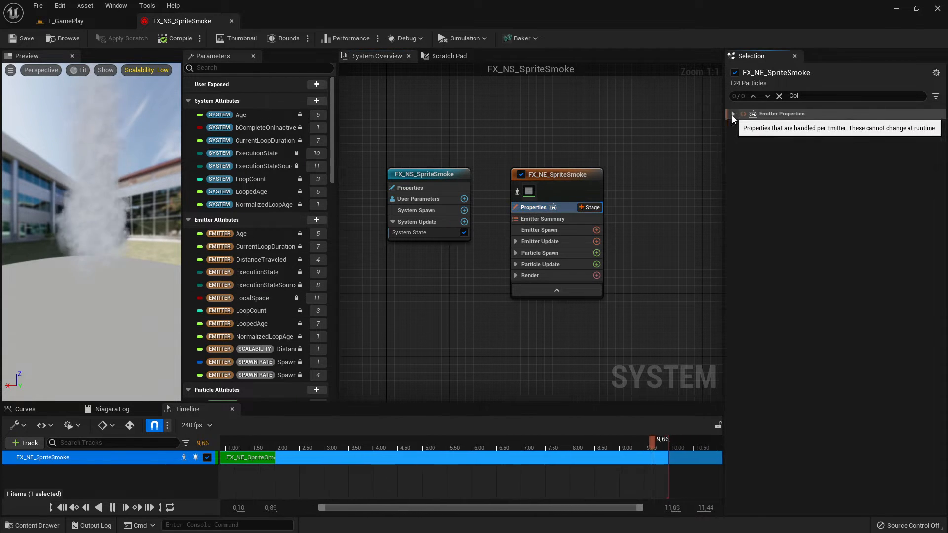
click(547, 220)
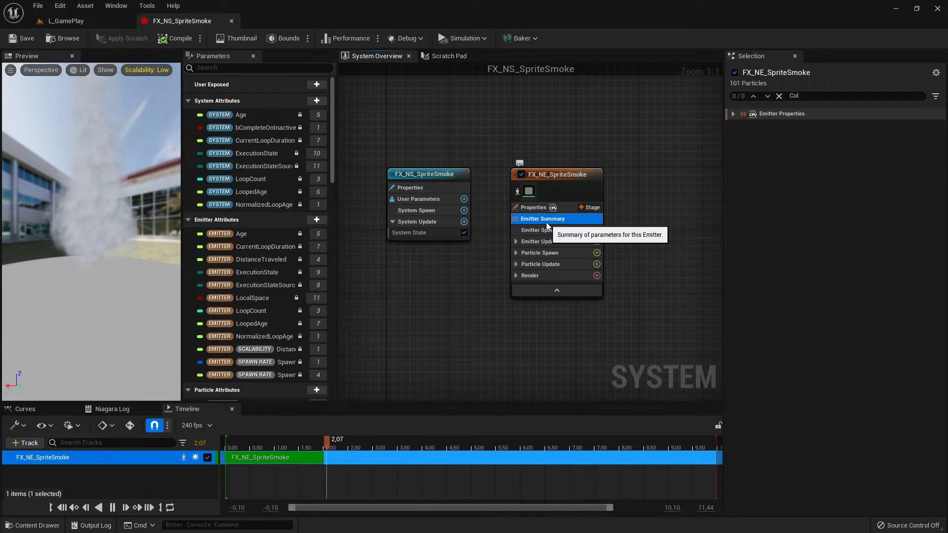
click(732, 115)
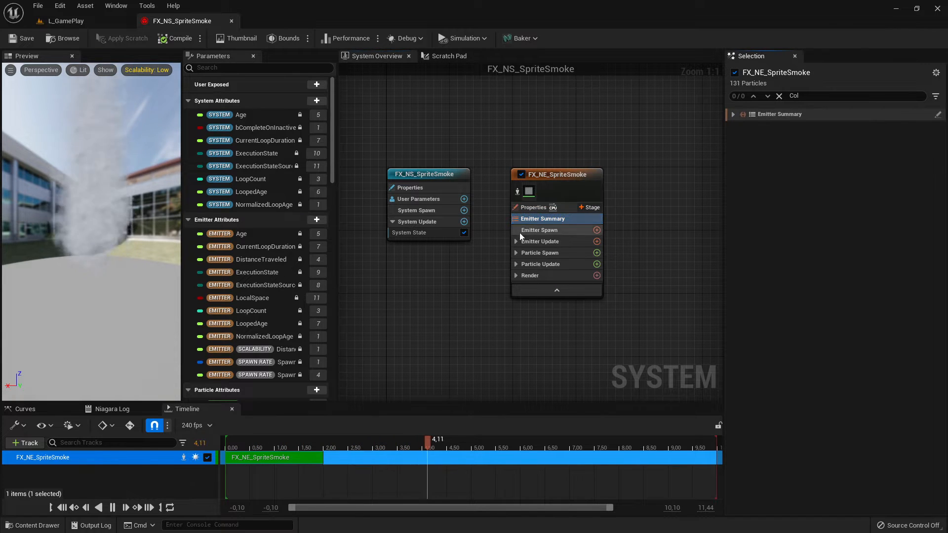
click(546, 231)
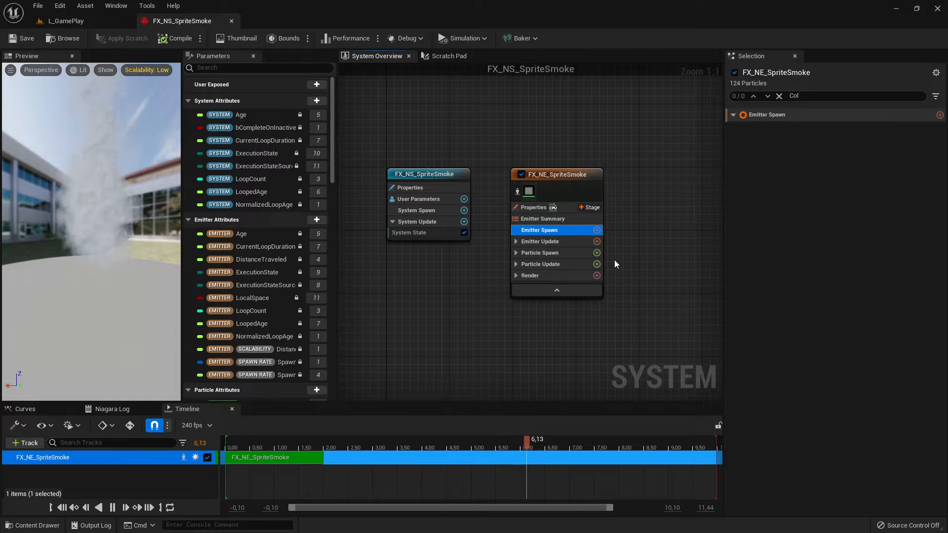
Check the documentation's renderer step, select the emitter's Render group in FX_NS_SpriteSmoke and collapse every Sprite Renderer category from Sprite Rendering to Rendering
key(alt+Tab)
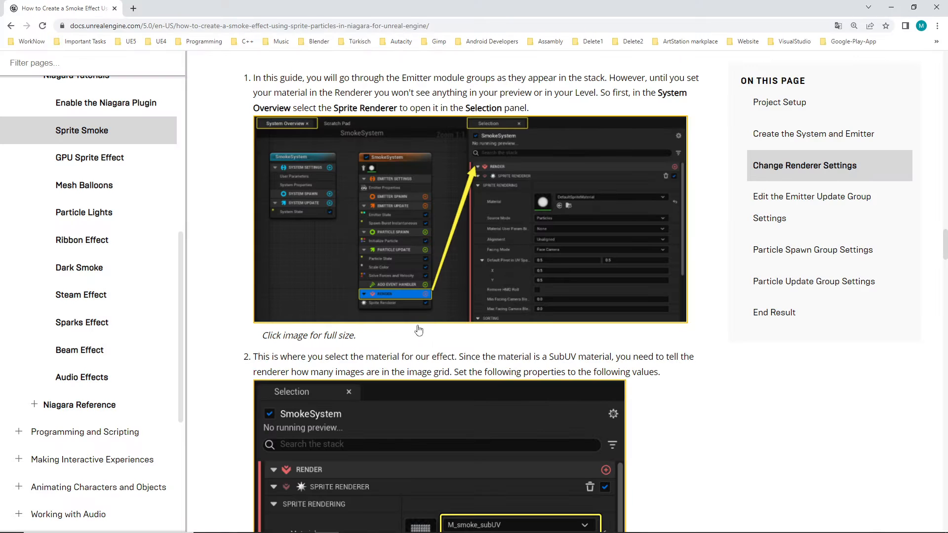
key(alt+Tab)
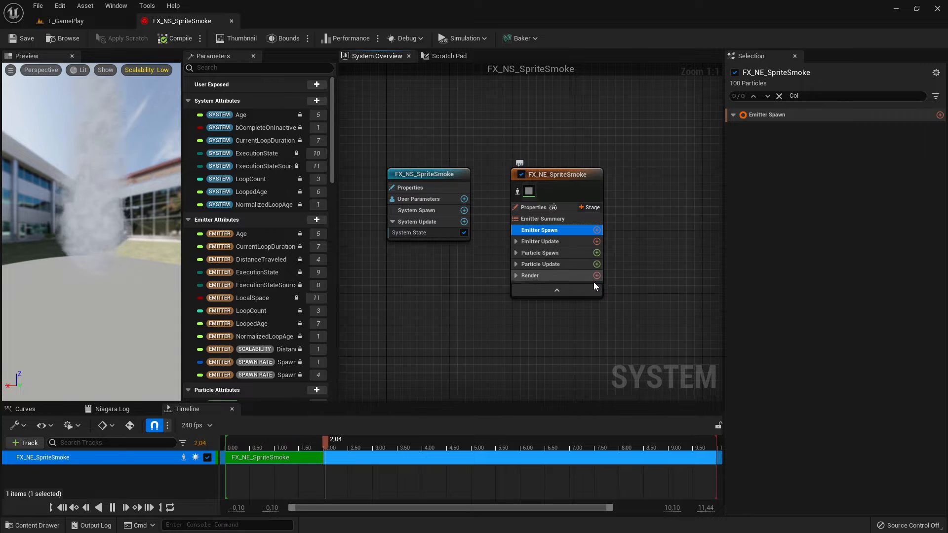
click(536, 276)
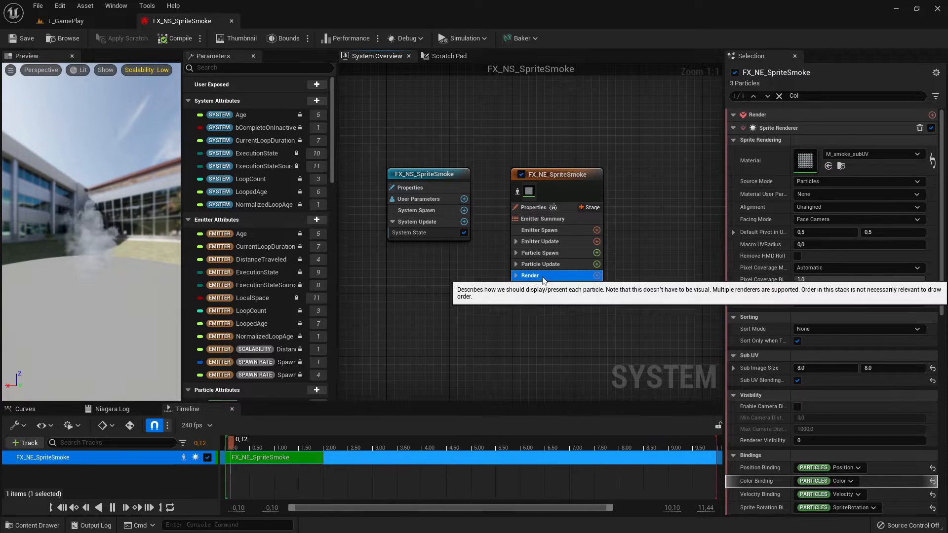
click(732, 140)
click(733, 151)
click(732, 163)
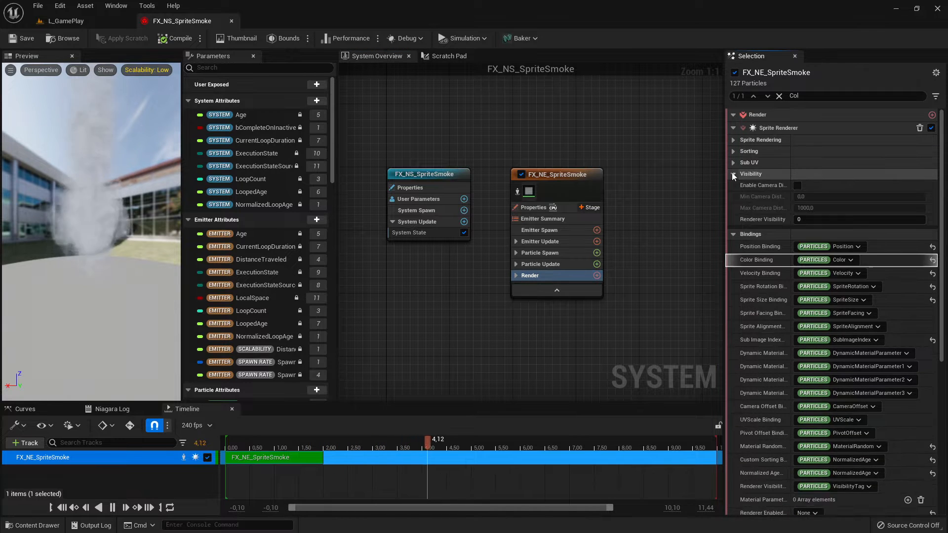
click(732, 174)
click(733, 186)
click(733, 197)
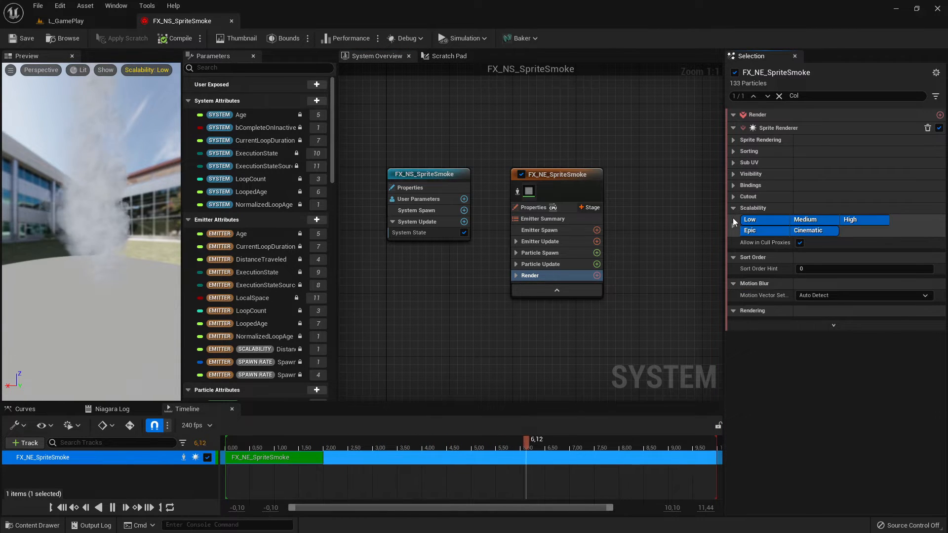
click(733, 208)
click(734, 219)
click(733, 231)
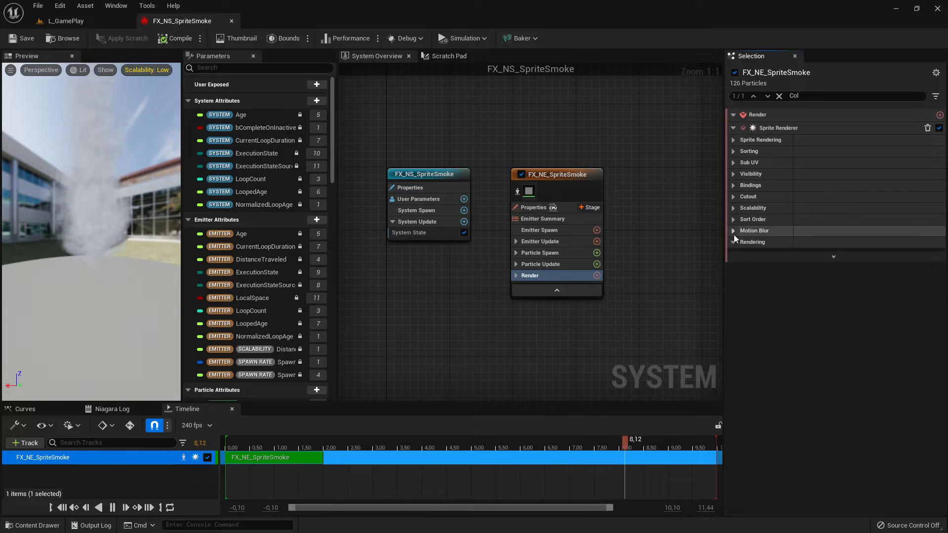
click(733, 242)
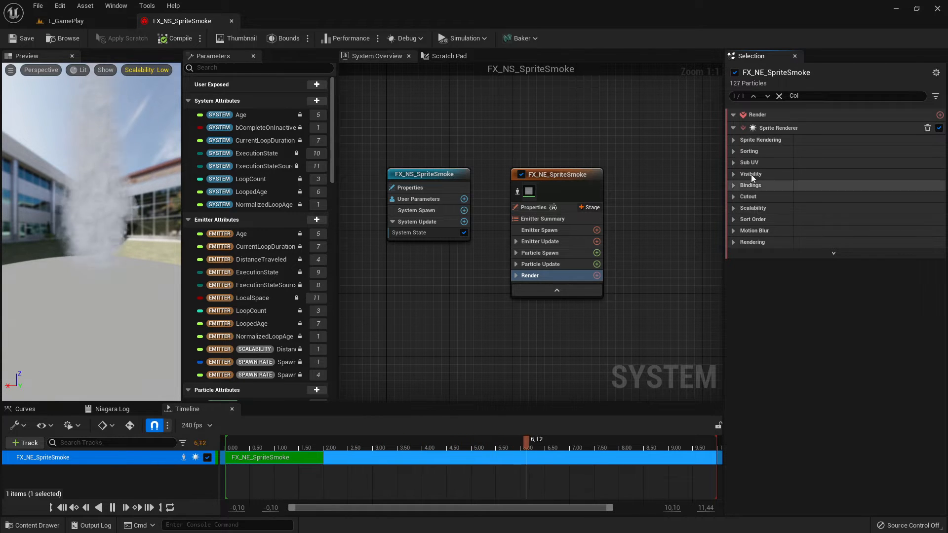
Collapse and re-expand the Sprite Renderer, and read the documentation's step on selecting the M_smoke_subUV material
click(733, 128)
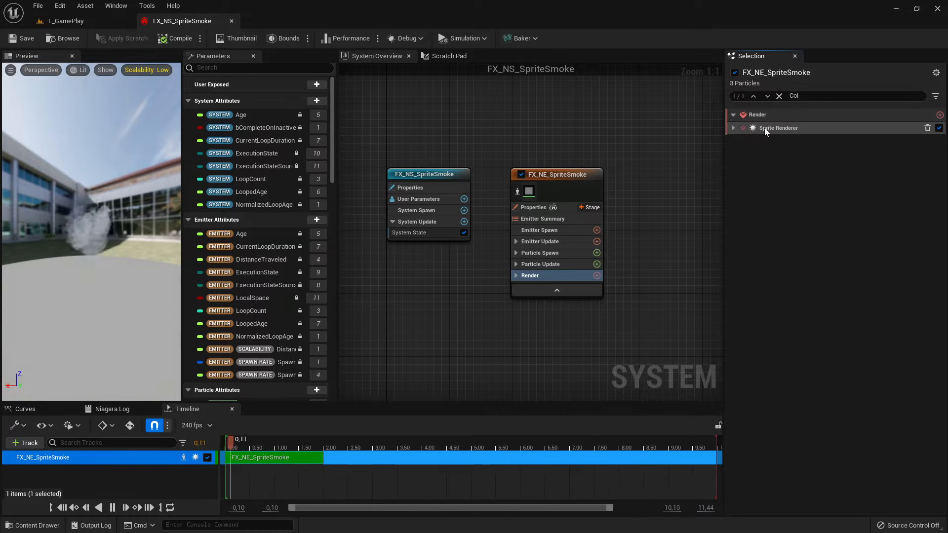
click(733, 128)
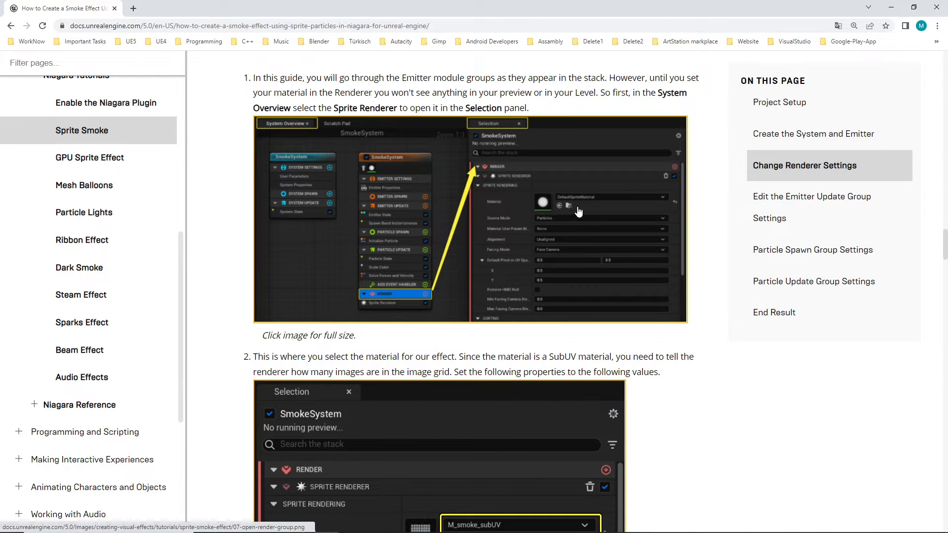
scroll(606, 211, down, 4)
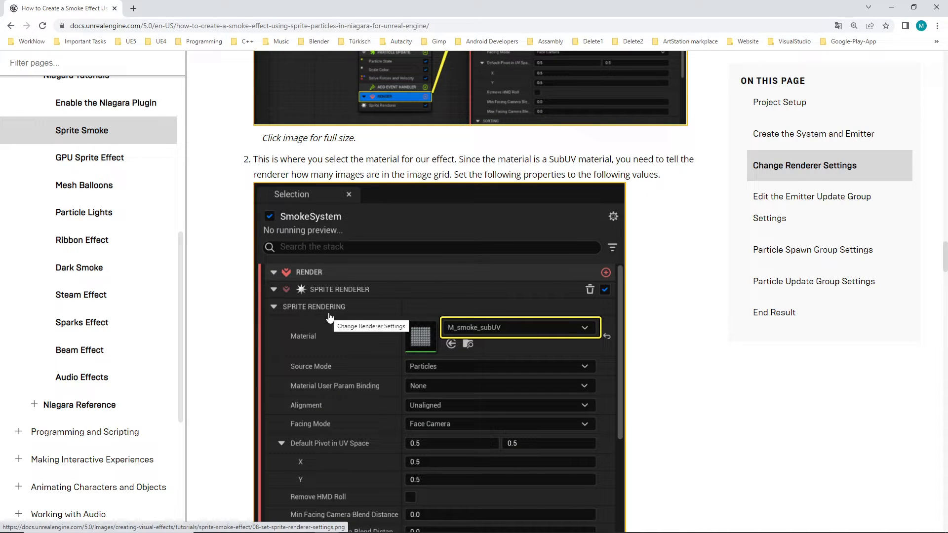
key(alt+Tab)
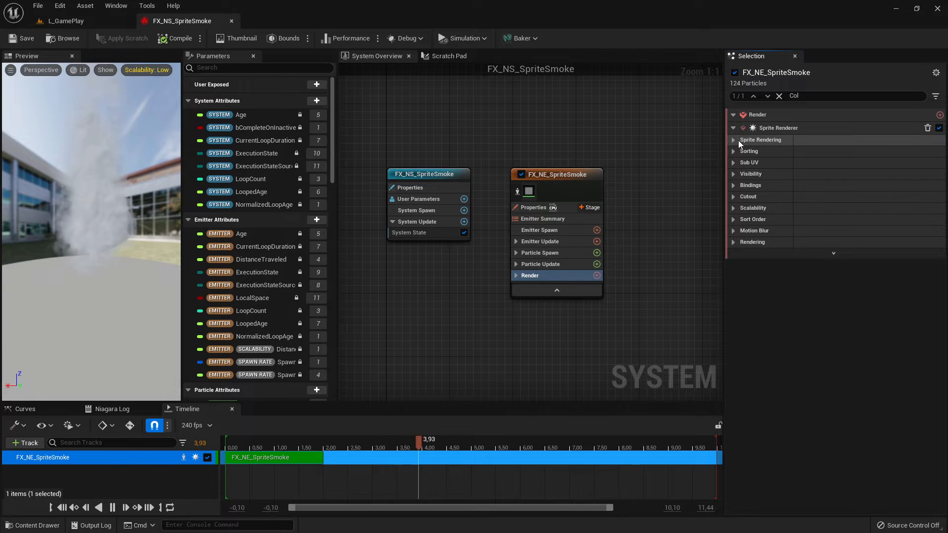
Look over the Sprite Rendering settings and the option to add another renderer to the Render group, leaving Sprite Rendering expanded
click(734, 139)
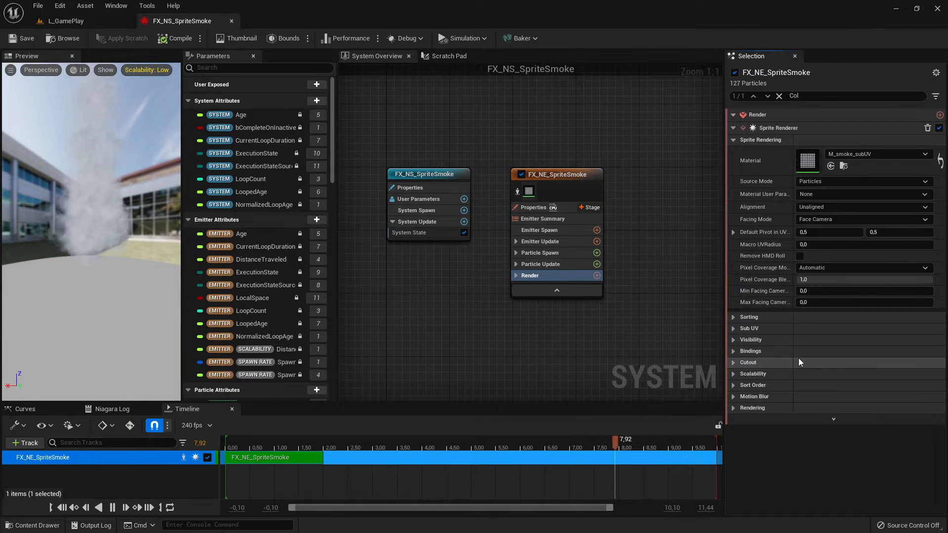
click(733, 141)
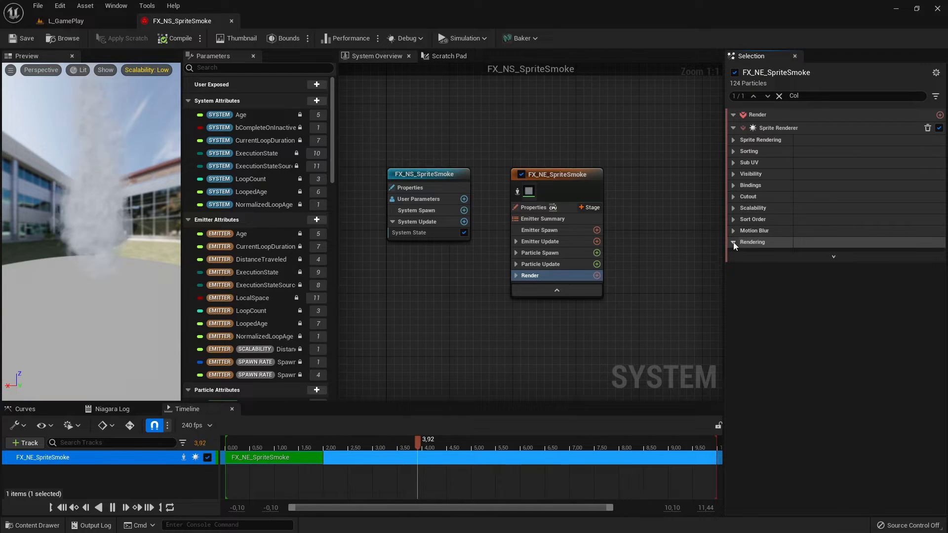
click(939, 115)
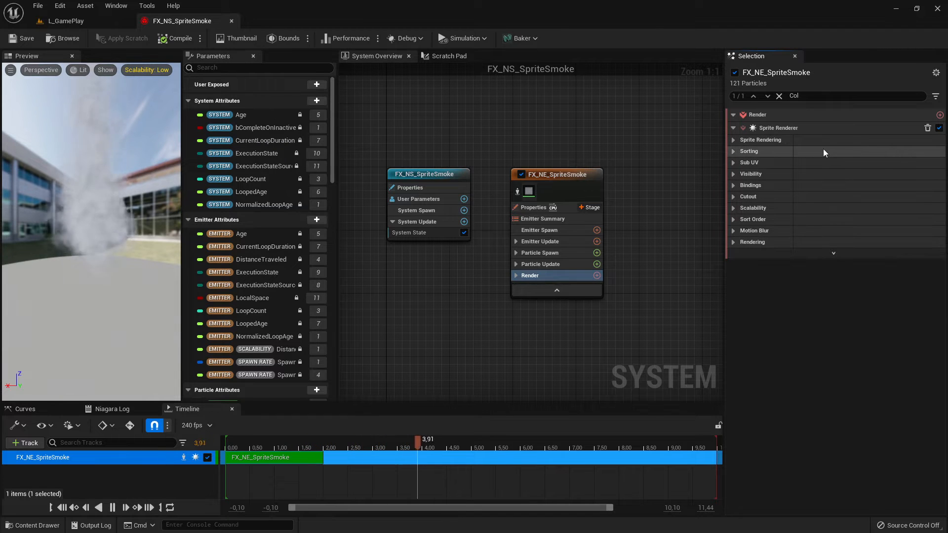
click(733, 140)
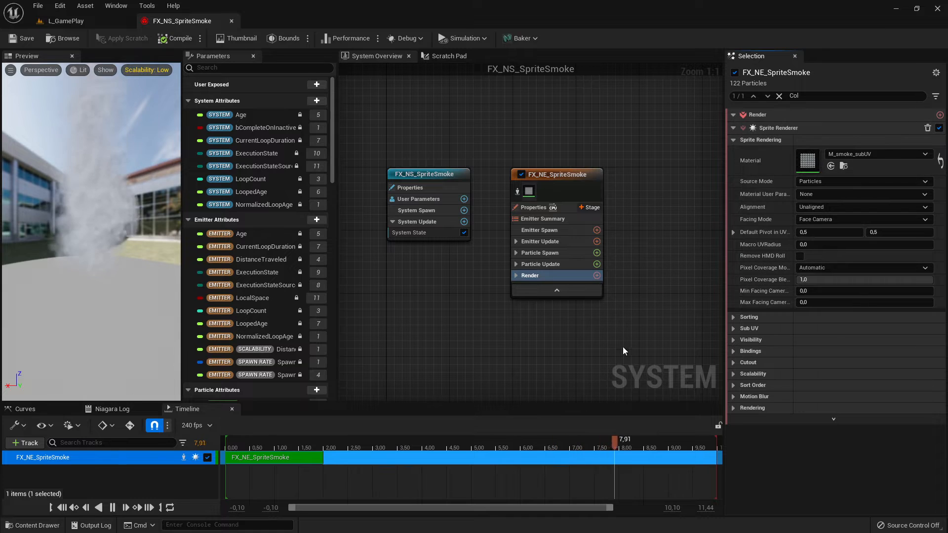
Check the material named in the documentation and set the Sprite Renderer's material to M_Smoke_Add_subUV_mult
key(alt+Tab)
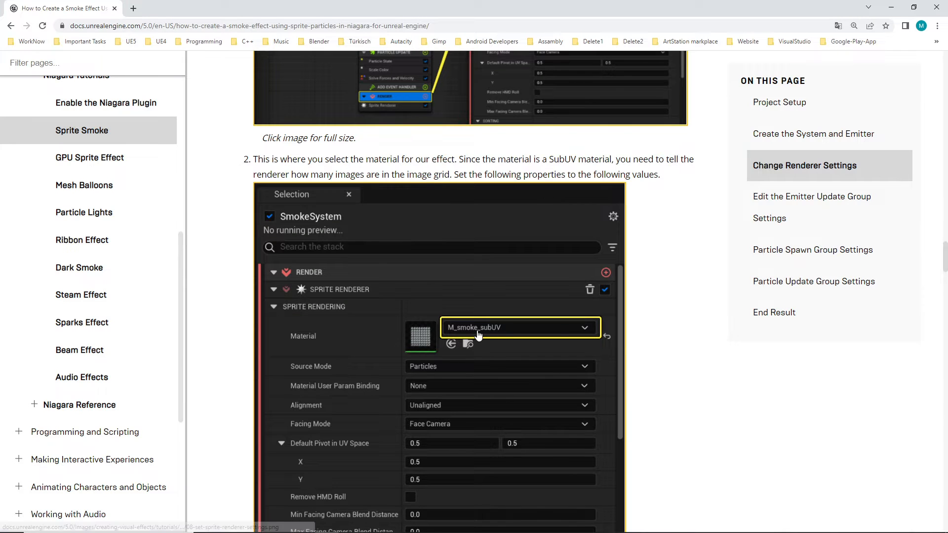
key(alt+Tab)
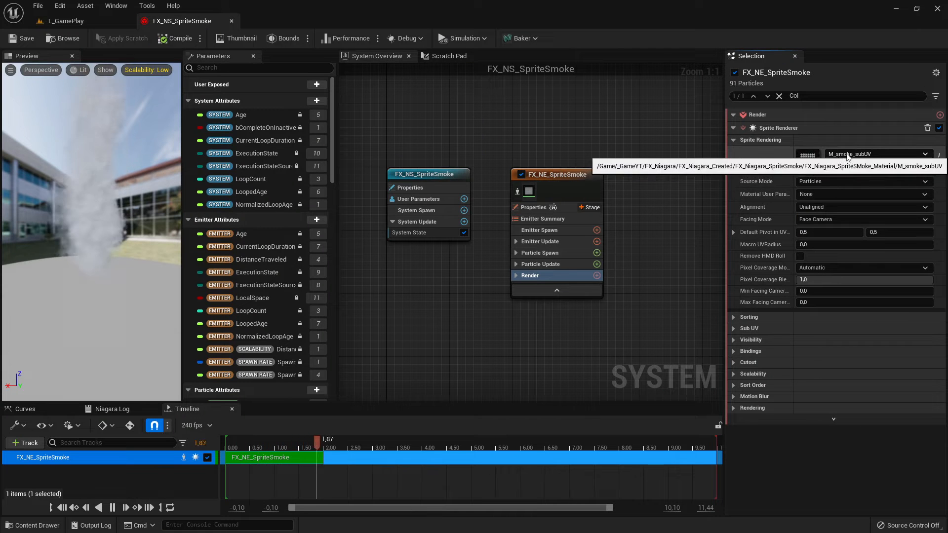
click(849, 155)
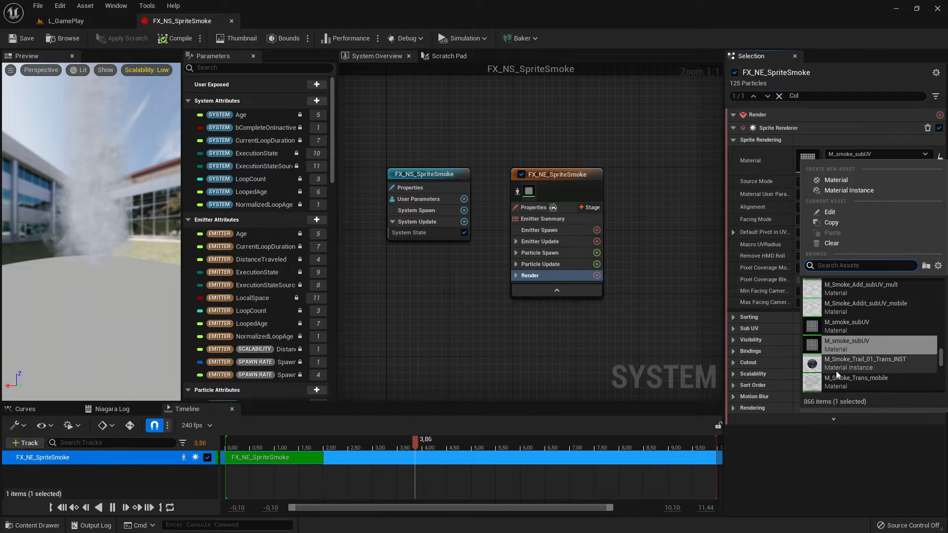
click(822, 291)
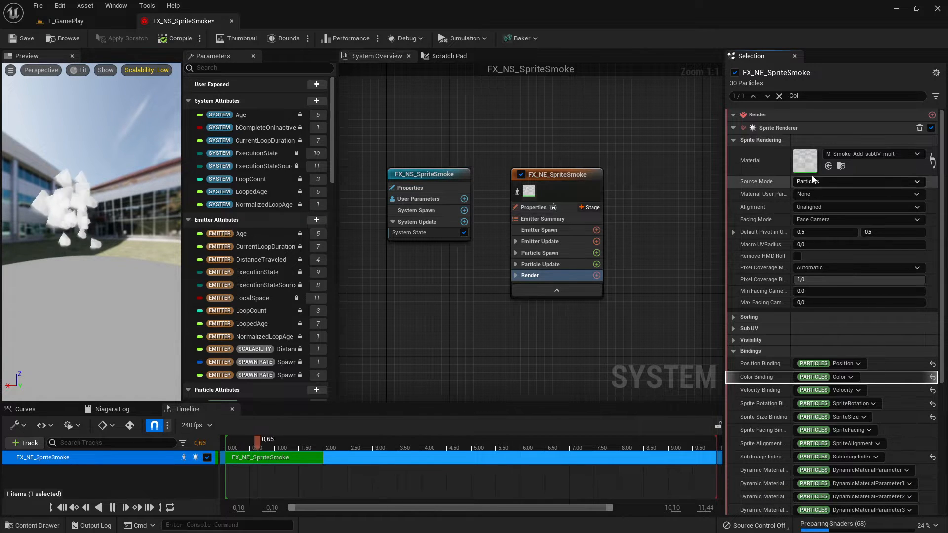
Browse the other materials available for the Sprite Renderer without picking one
click(852, 155)
scroll(858, 341, down, 2)
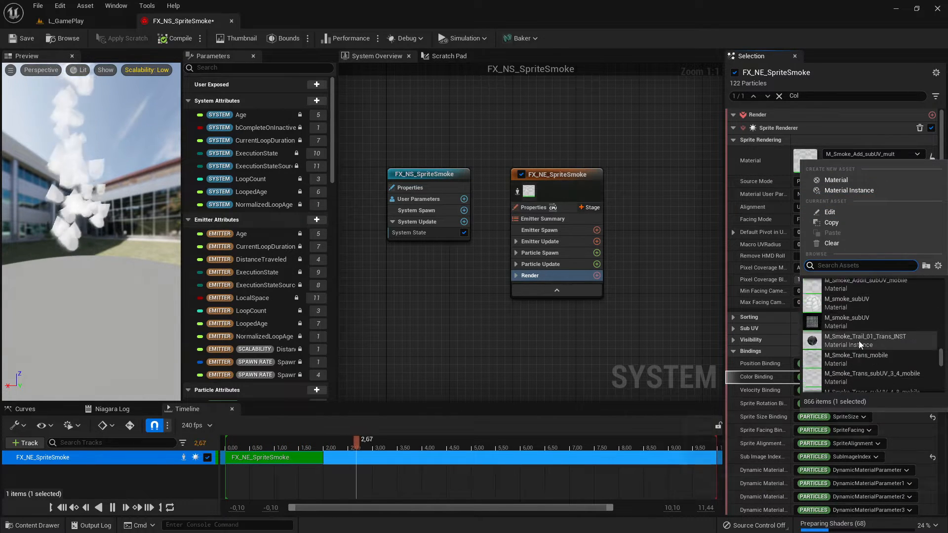
scroll(860, 345, down, 3)
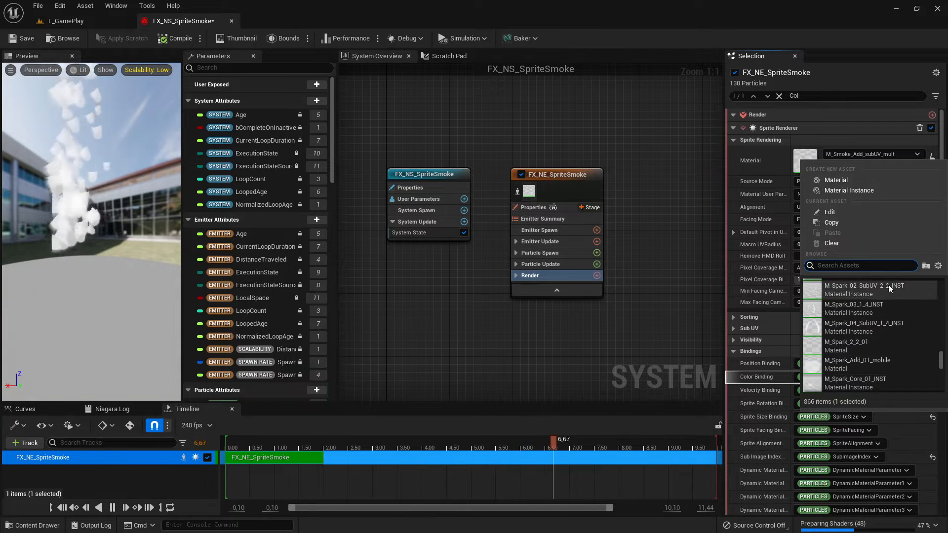
click(693, 183)
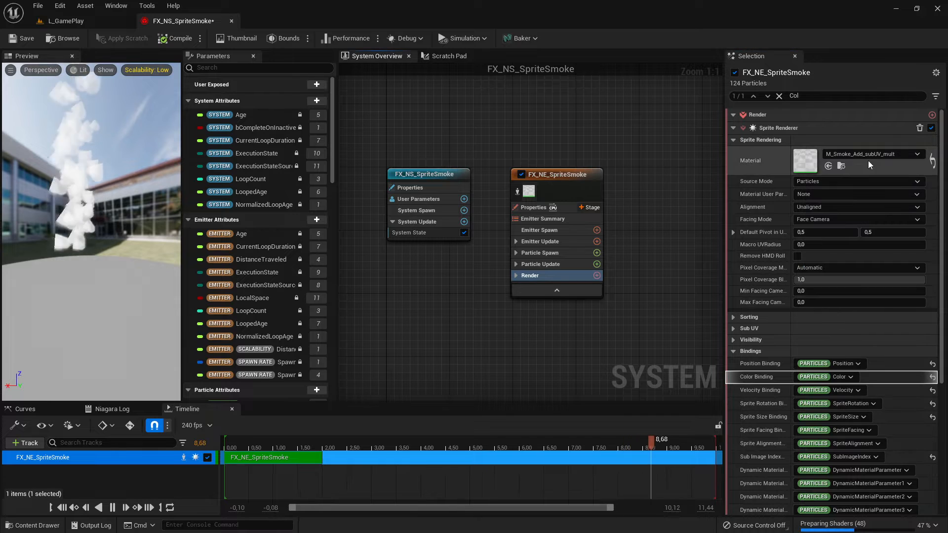
click(884, 156)
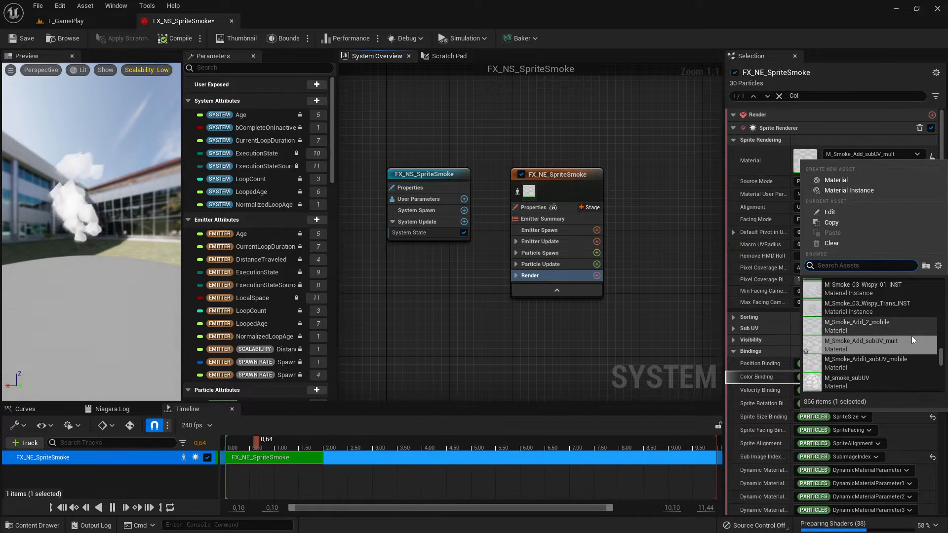
click(659, 138)
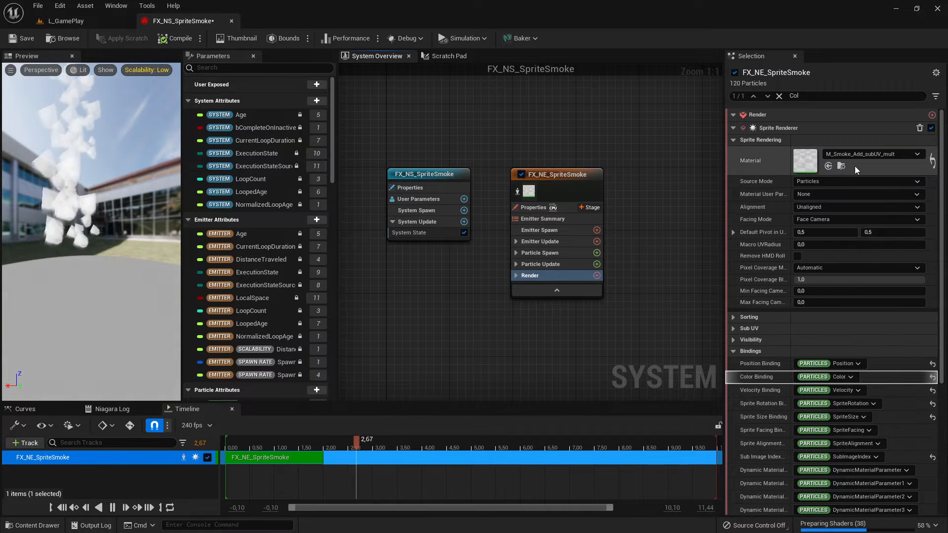
Select M_smoke_subUV in the FX_Niagara_SpriteSMoke_Material folder from the L_GamePlay editor, assign it as the Sprite Renderer's material, and check it in the material list
click(101, 24)
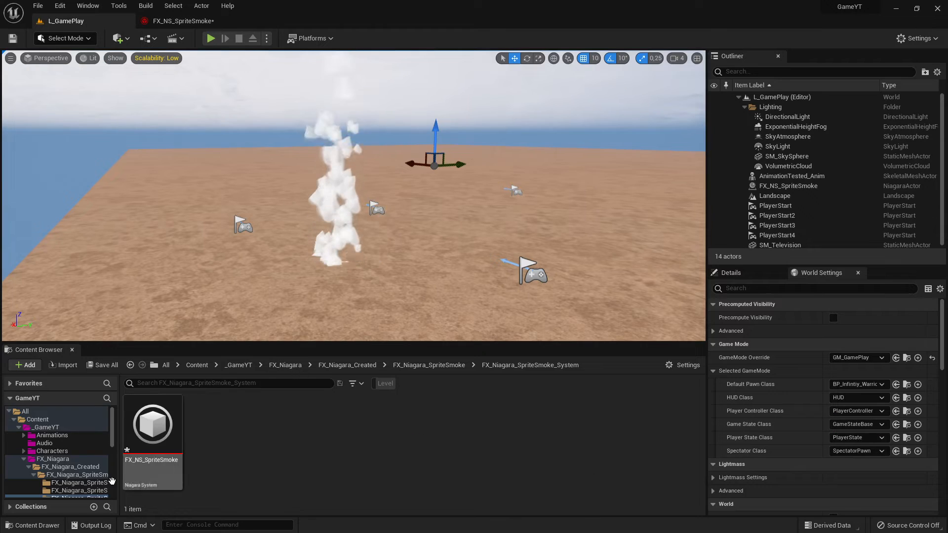
click(79, 475)
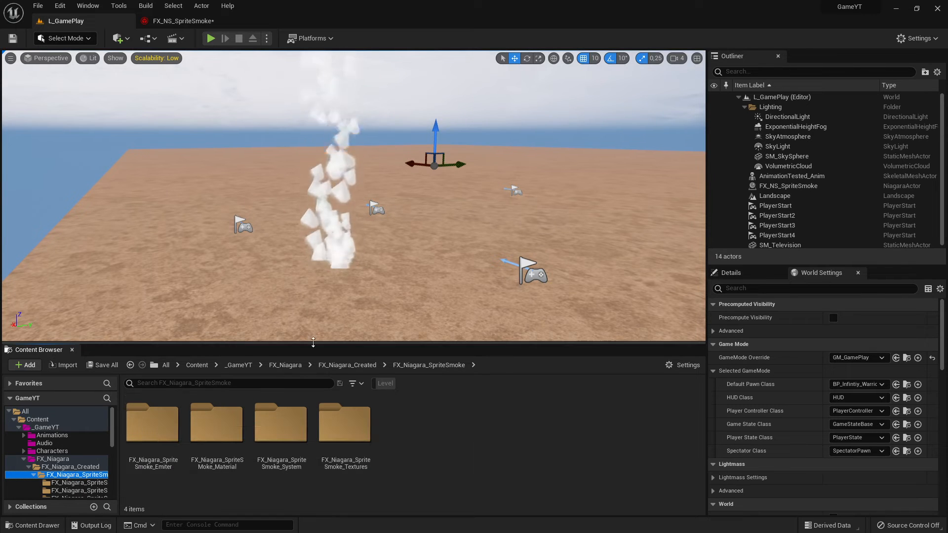
drag(313, 342, 313, 311)
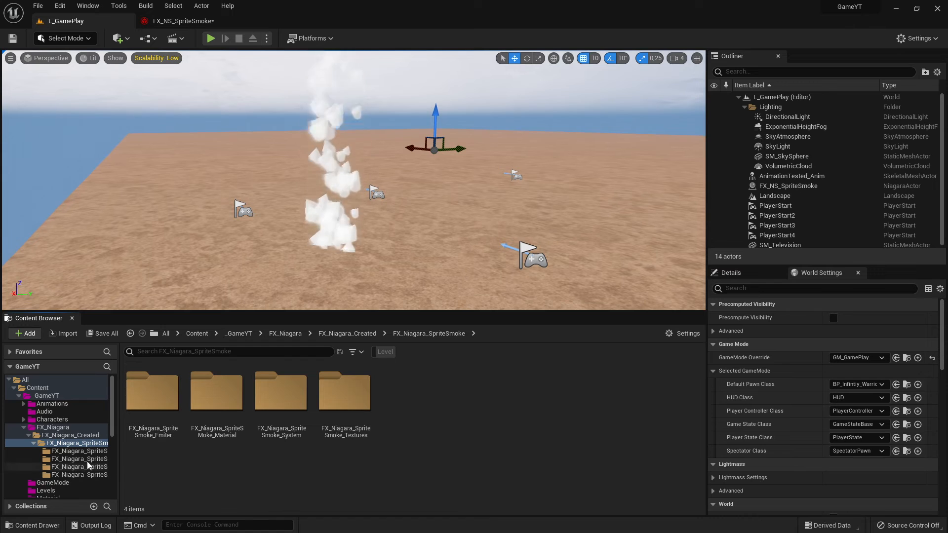
click(88, 444)
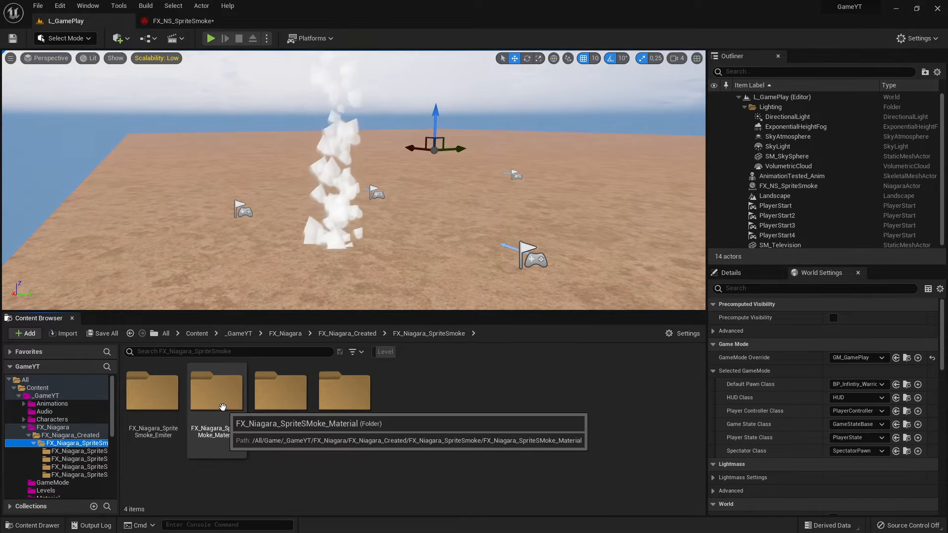
double_click(223, 407)
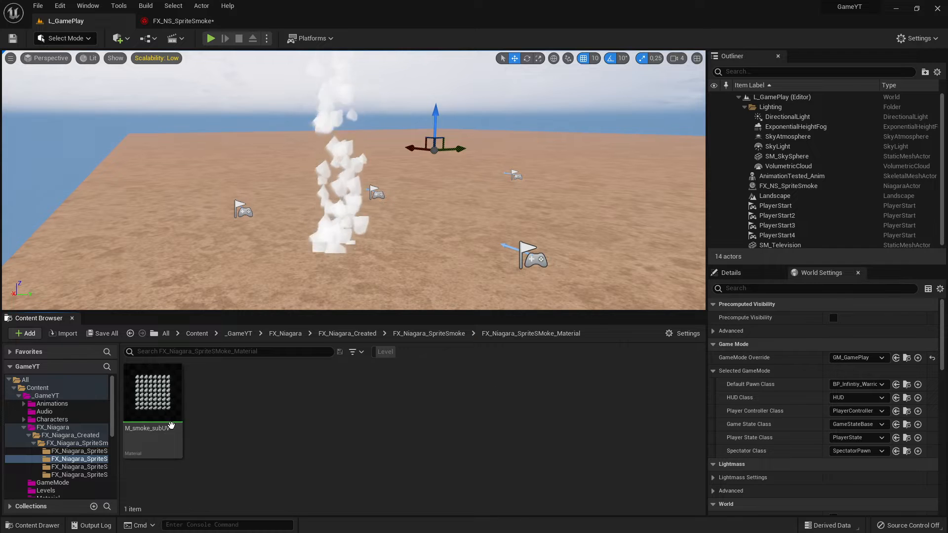
click(171, 426)
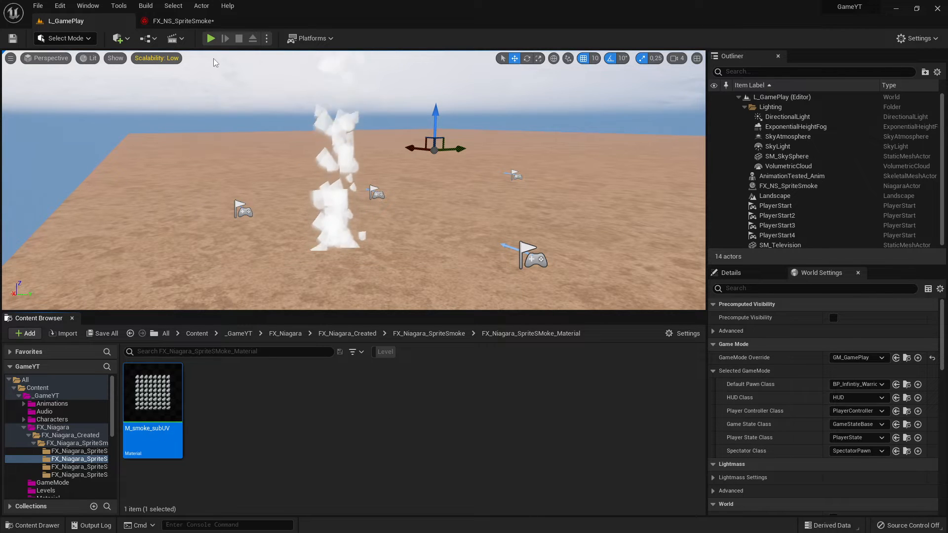
click(149, 17)
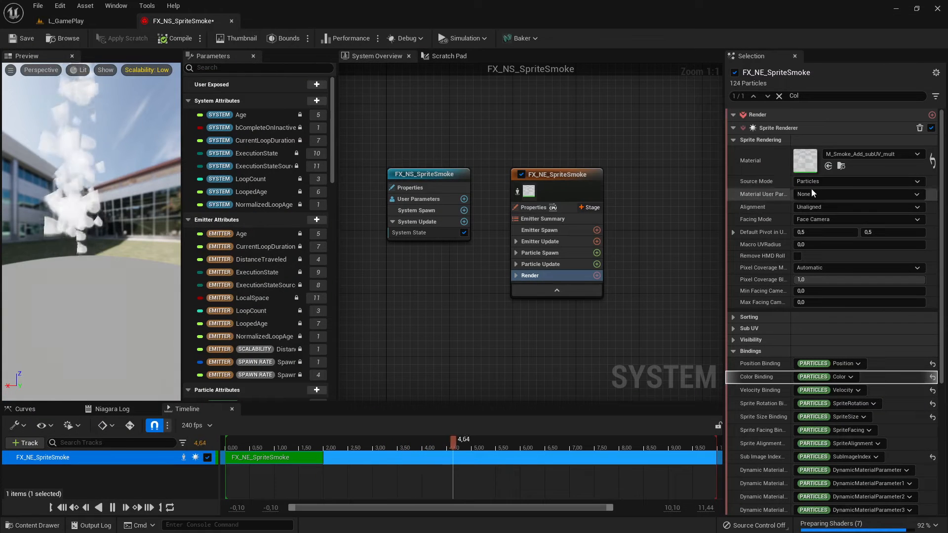
click(829, 167)
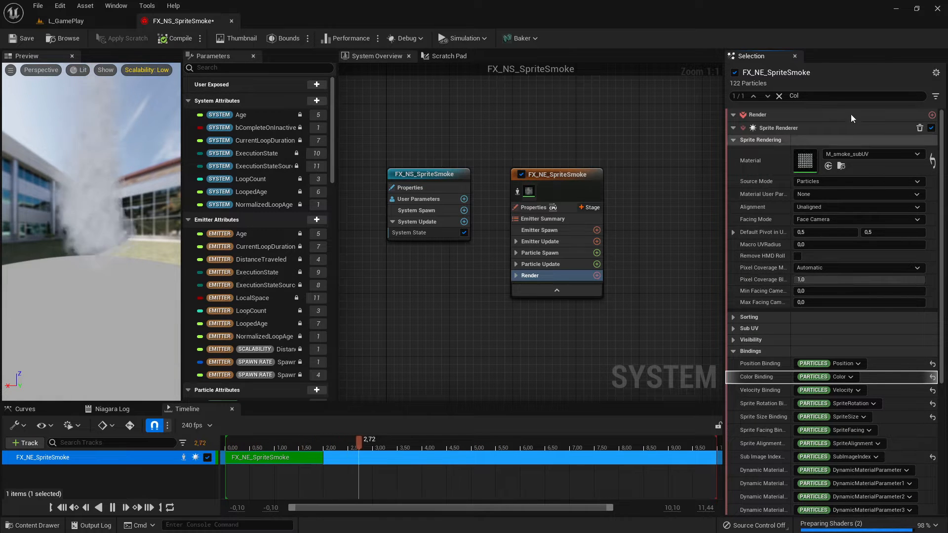
click(869, 154)
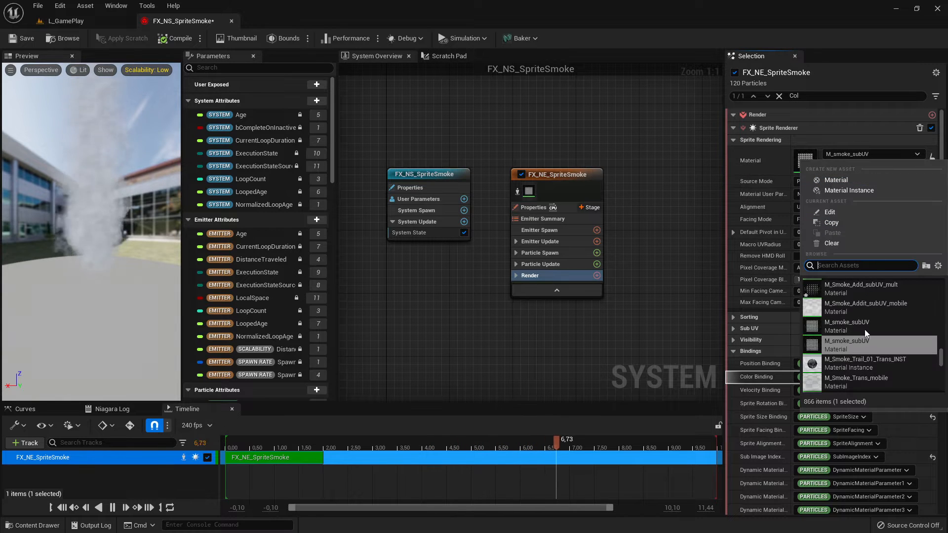
click(673, 161)
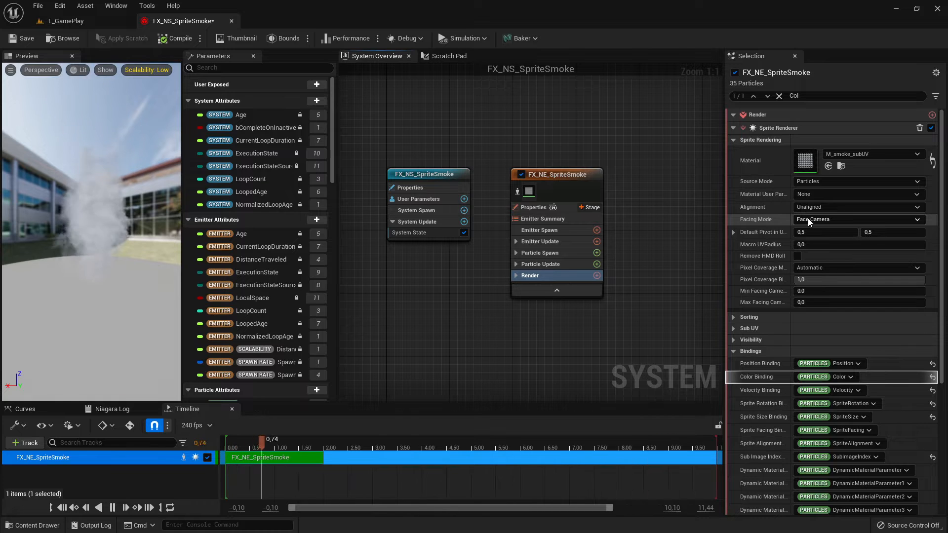
Read the documentation's Sprite Renderer properties for Material, Sub Image Size and Sub UV Blending, and compare them with the emitter's settings
key(alt+Tab)
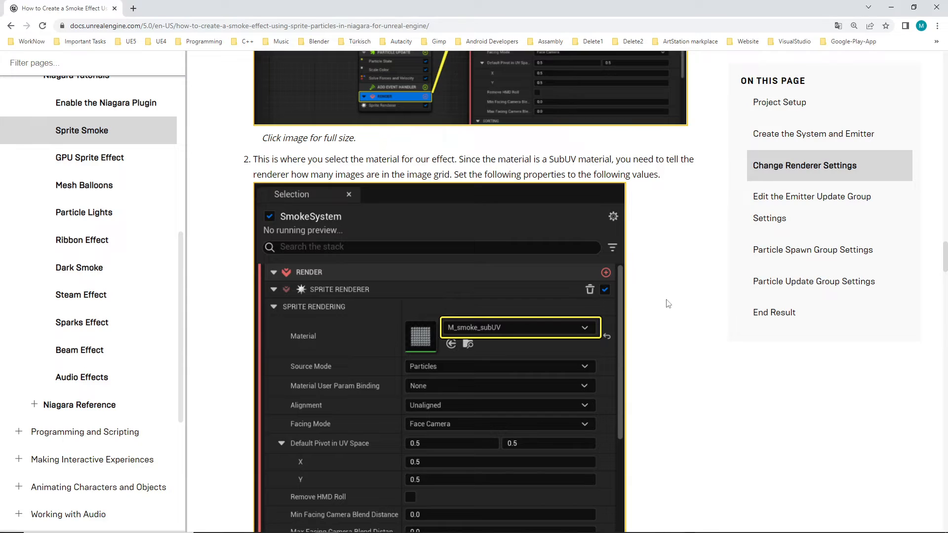
scroll(662, 292, down, 6)
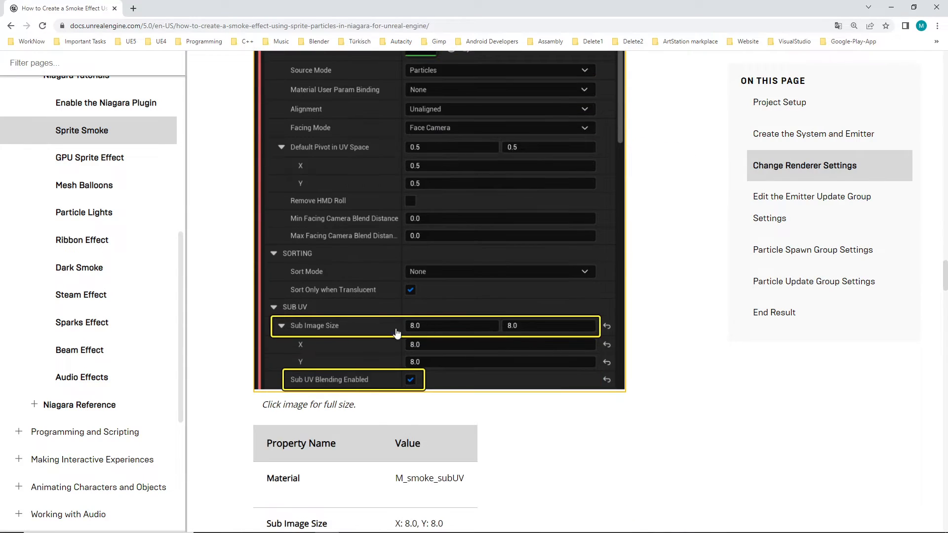
scroll(586, 268, up, 4)
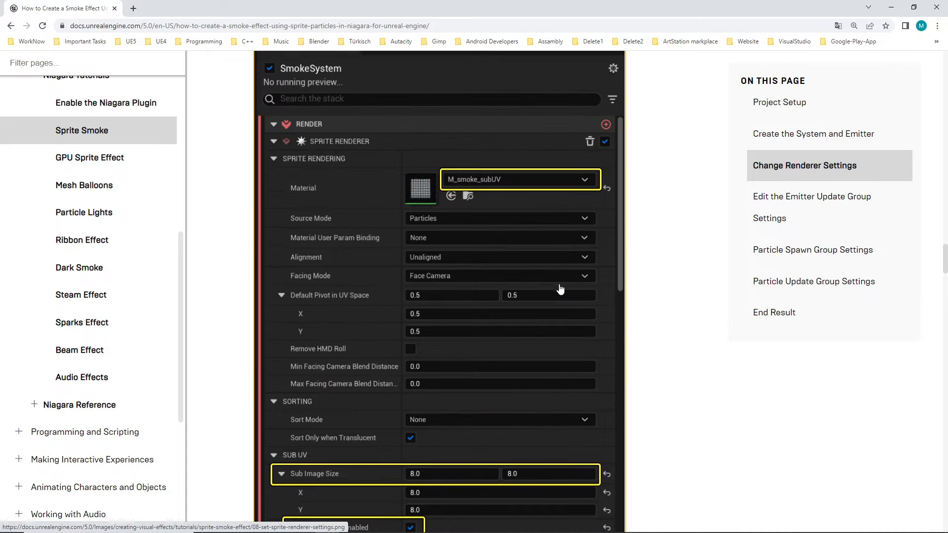
scroll(439, 390, down, 3)
key(alt+Tab)
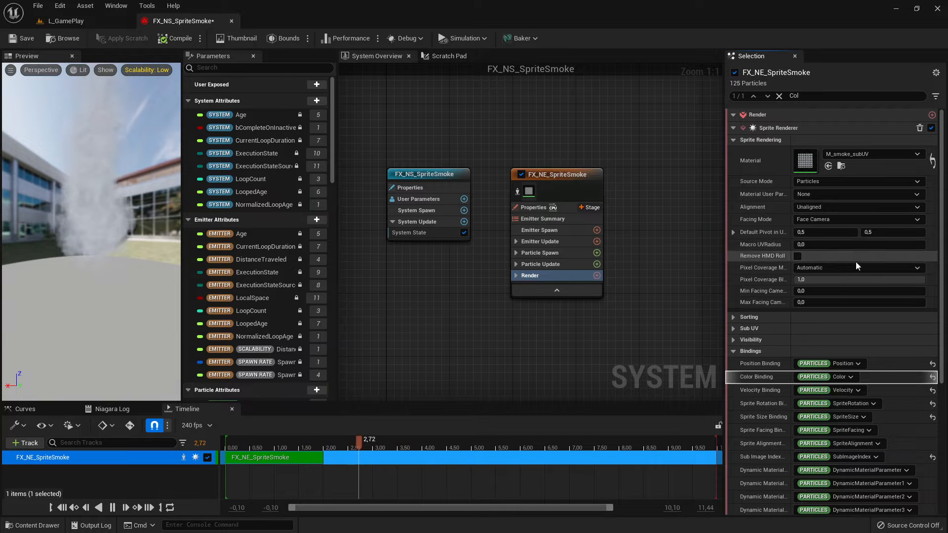
key(alt+Tab)
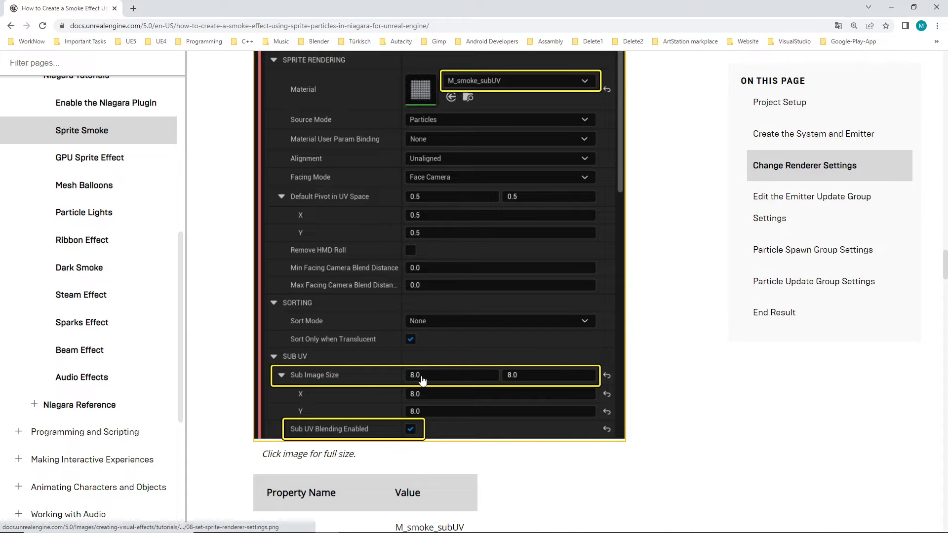
key(alt+Tab)
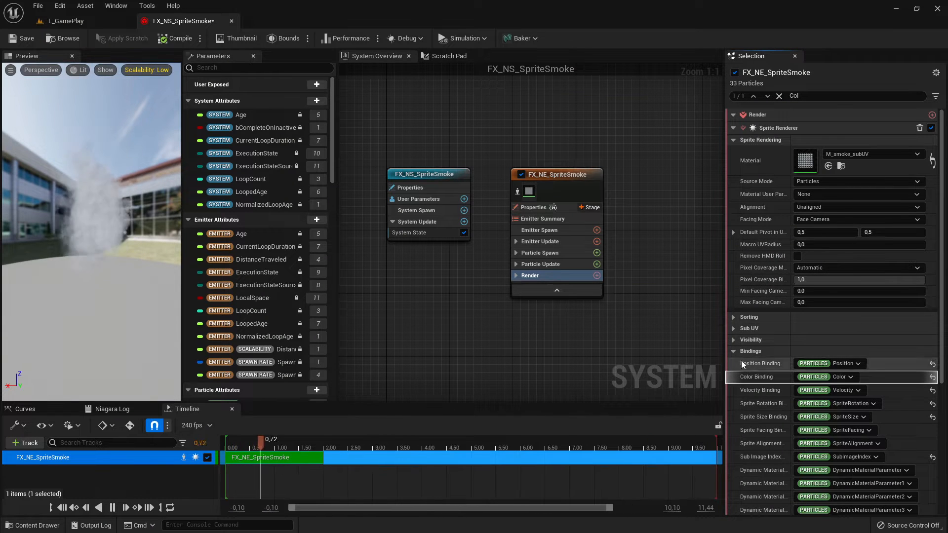
Collapse Bindings to reach the Sub UV settings, and look through the Sprite Renderer's expanded Sub UV, Sorting, Visibility and Bindings sections
click(732, 351)
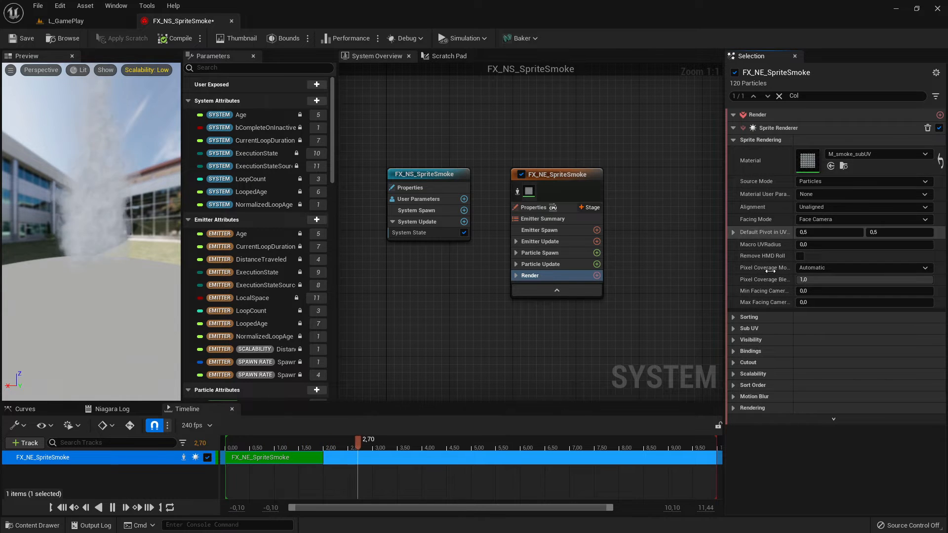
key(alt+Tab)
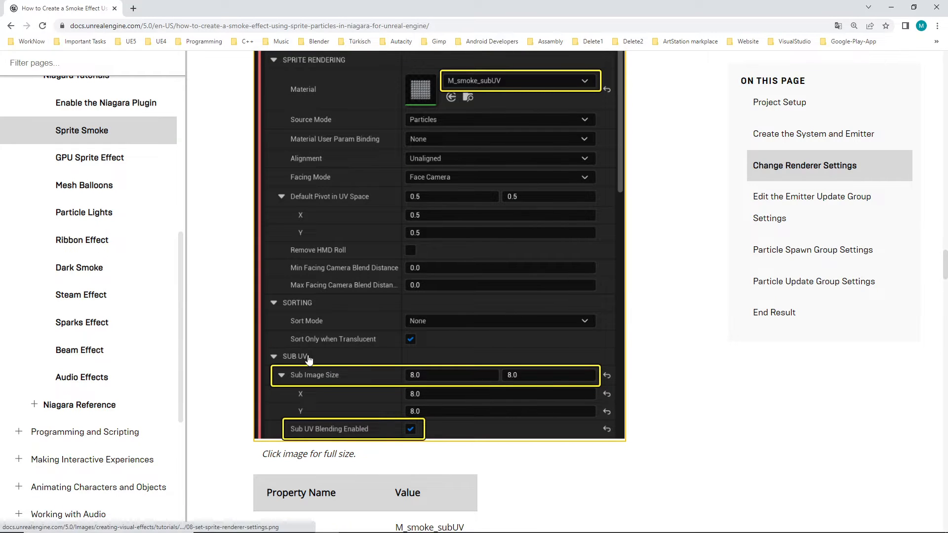
key(alt+Tab)
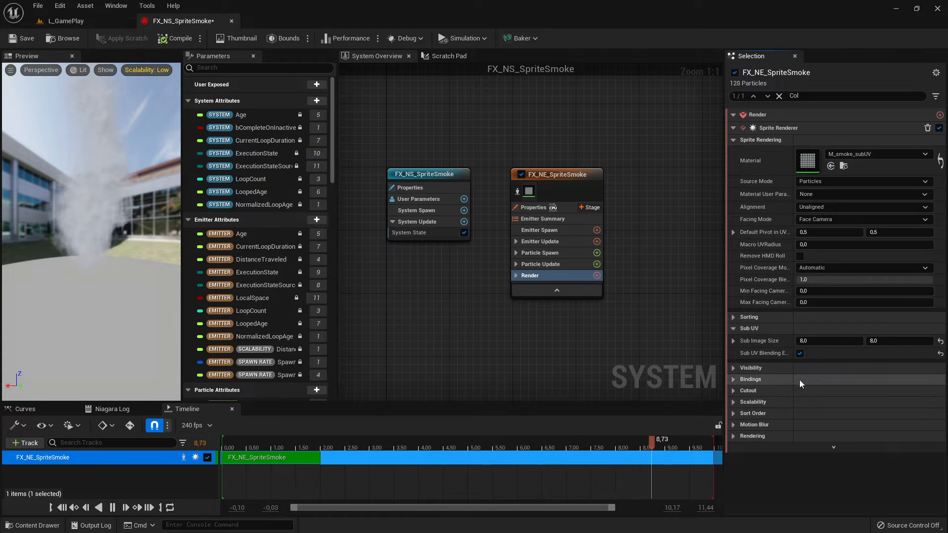
click(738, 318)
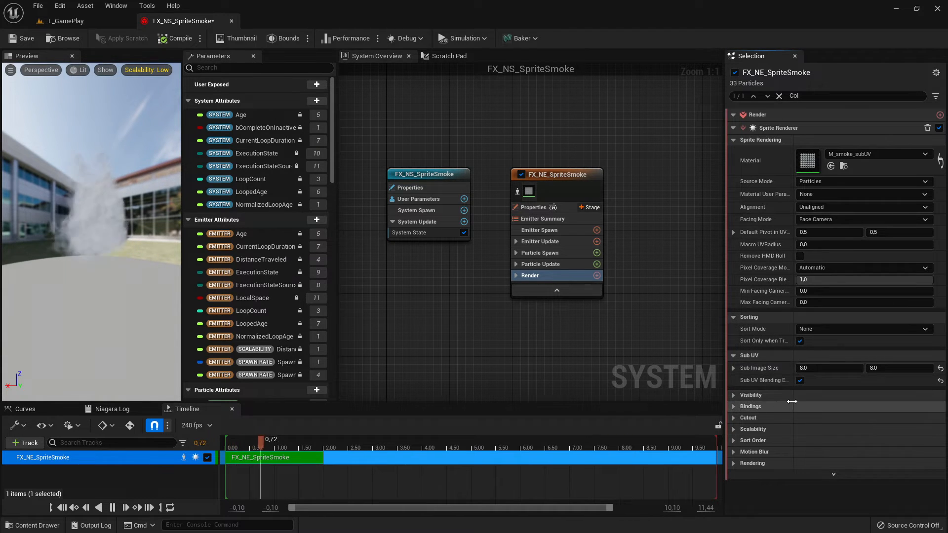
click(735, 395)
click(736, 457)
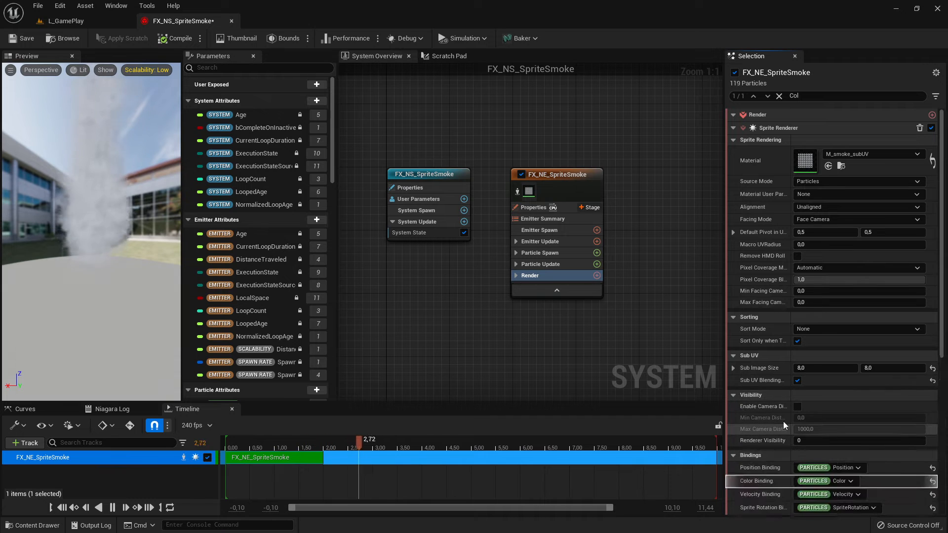
scroll(783, 435, down, 10)
scroll(790, 439, up, 8)
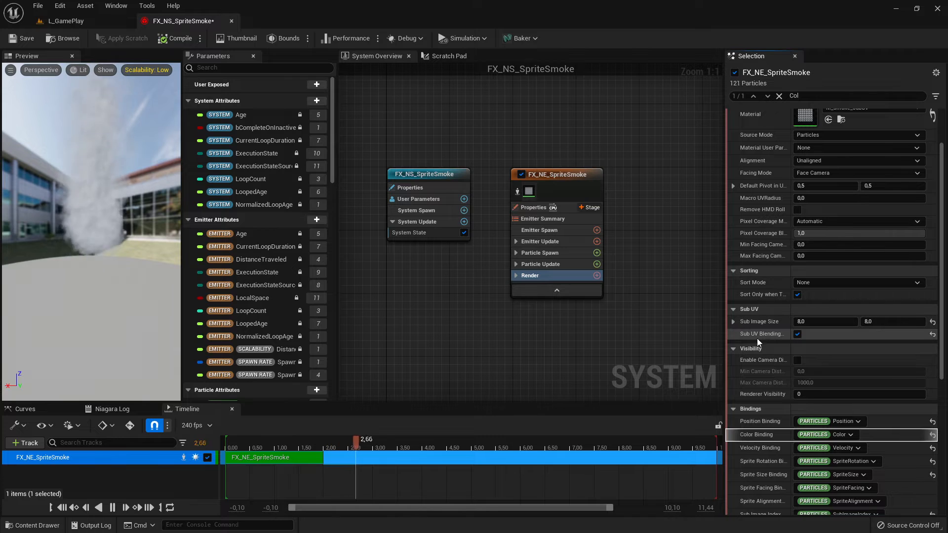
Compare the Sub UV settings with the documentation and read on to the section Edit the Emitter Update Group Settings
key(alt+Tab)
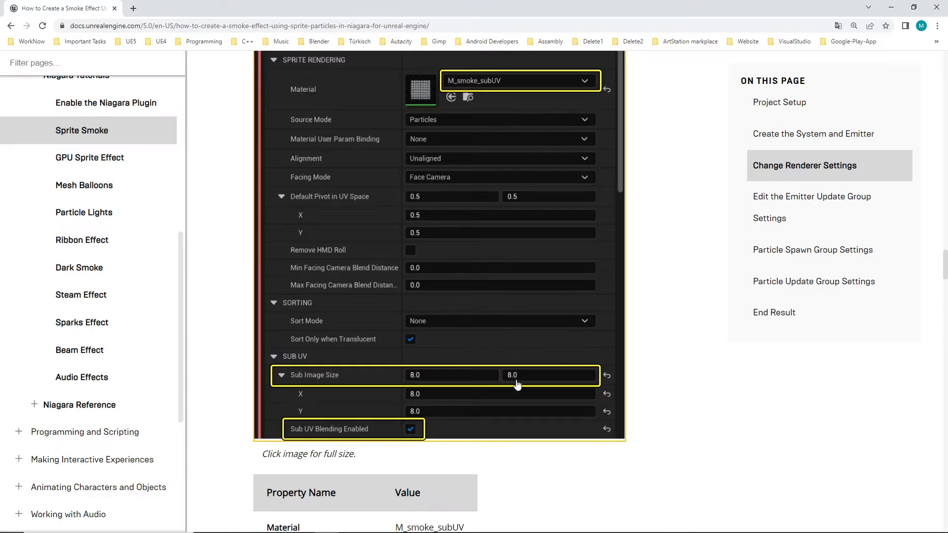
key(alt+Tab)
key(alt+Tab)
scroll(567, 253, down, 10)
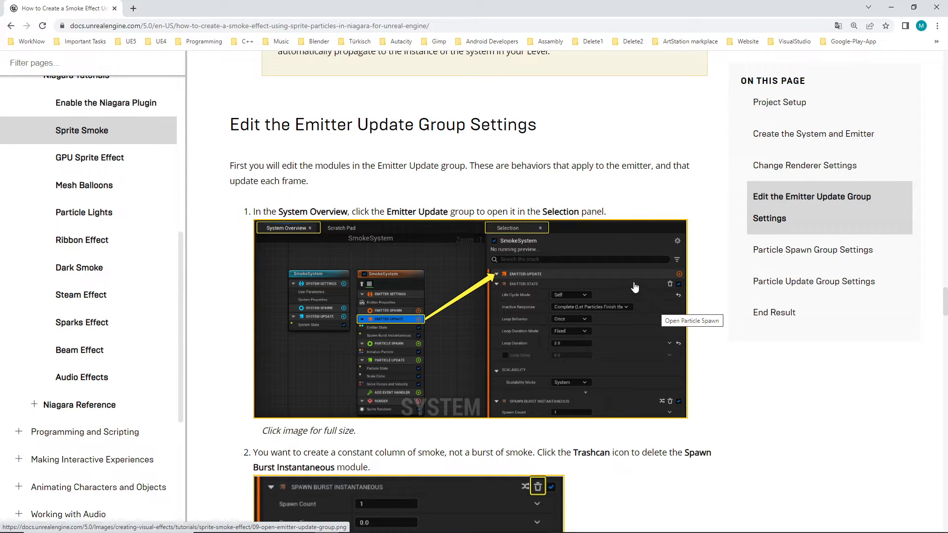
Return to the Niagara editor and collapse Sprite Rendering, Sorting and the whole Render group
key(alt+Tab)
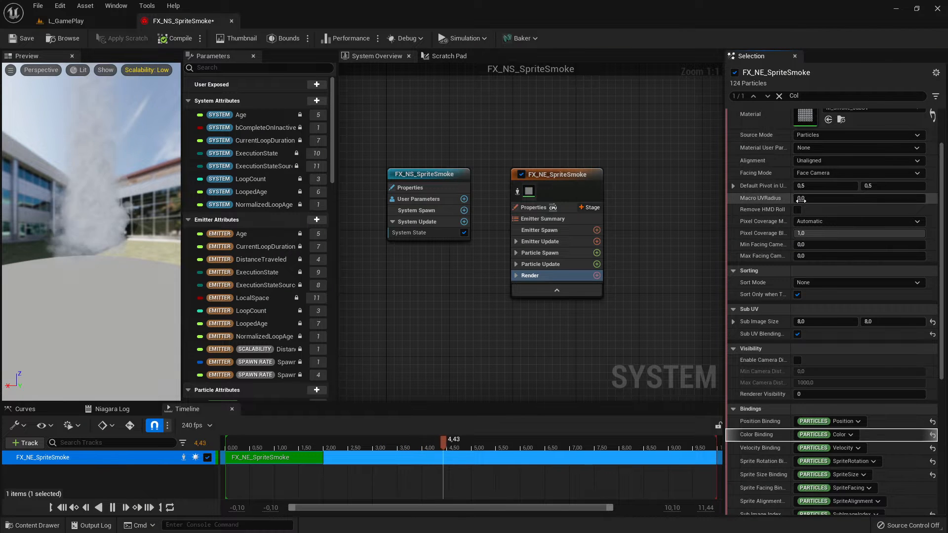
scroll(746, 164, up, 3)
click(731, 140)
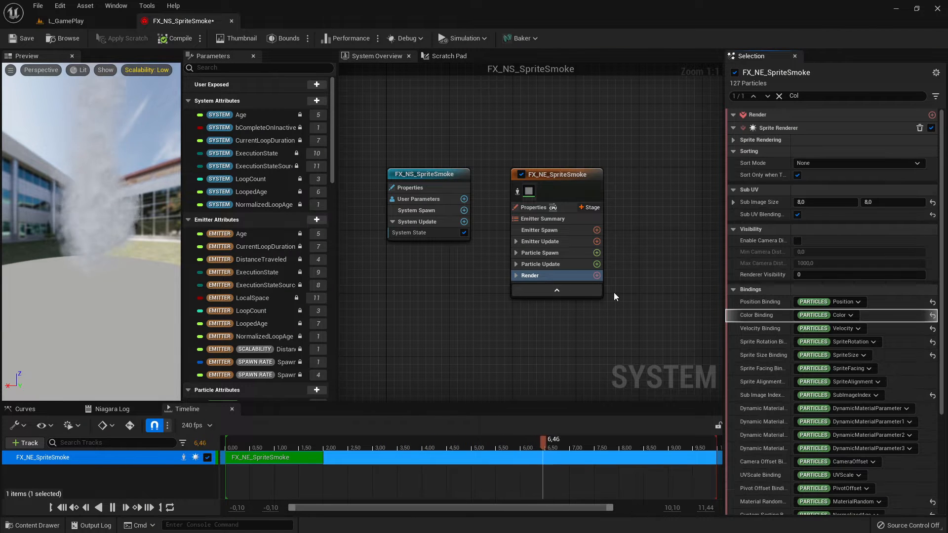
click(733, 151)
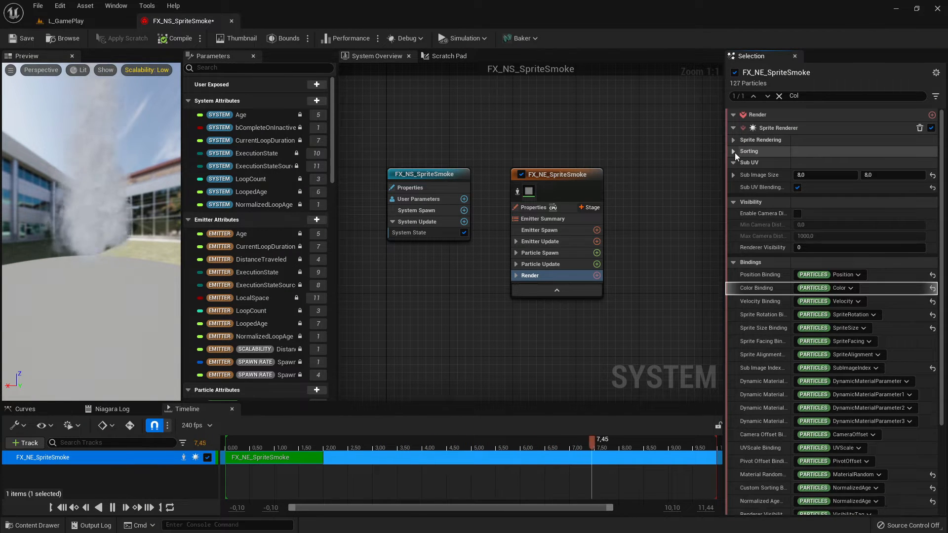
click(728, 116)
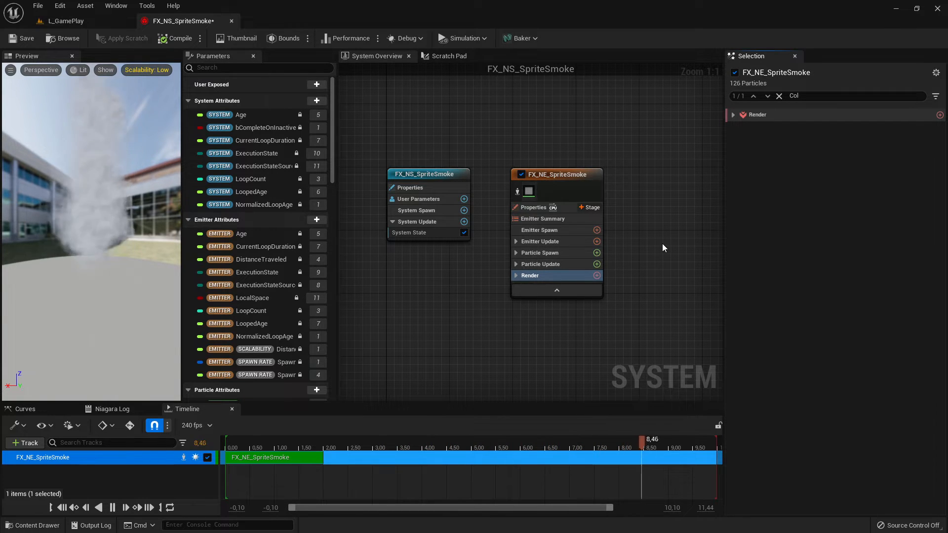
Check which group the documentation highlights, and open and expand the Emitter Update group of FX_NE_SpriteSmoke
key(alt+Tab)
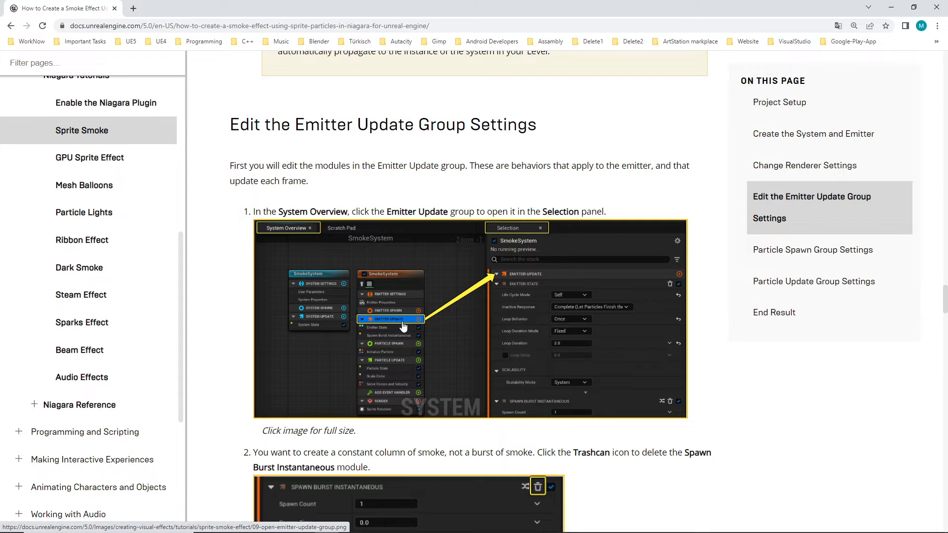
key(alt+Tab)
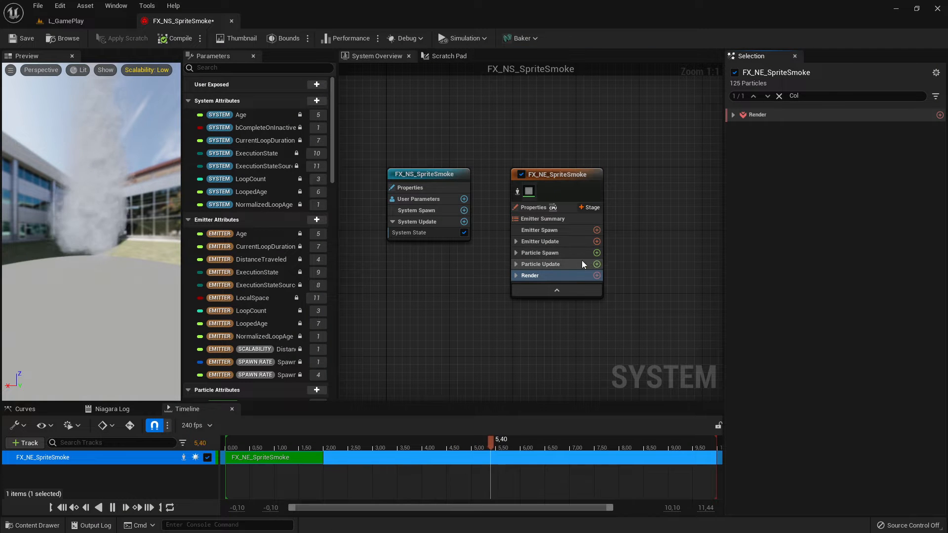
click(534, 243)
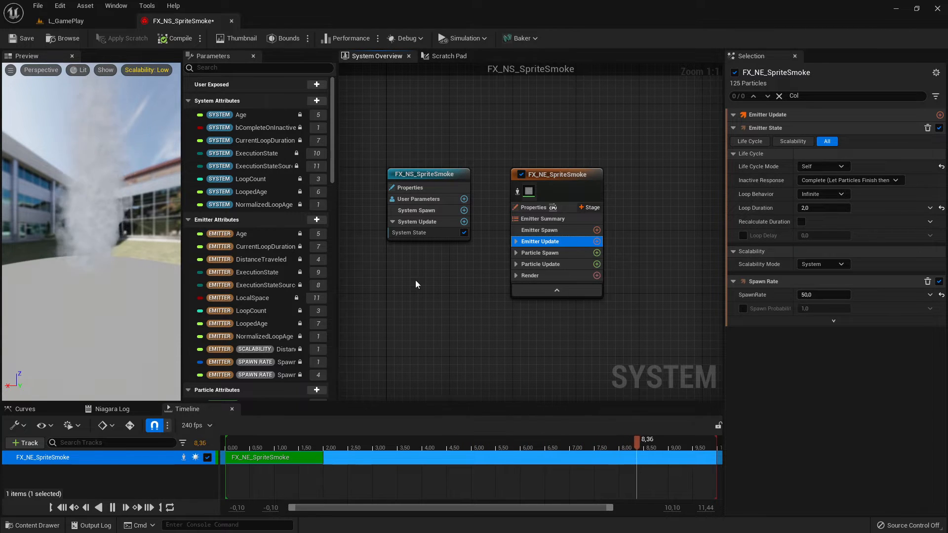
click(517, 241)
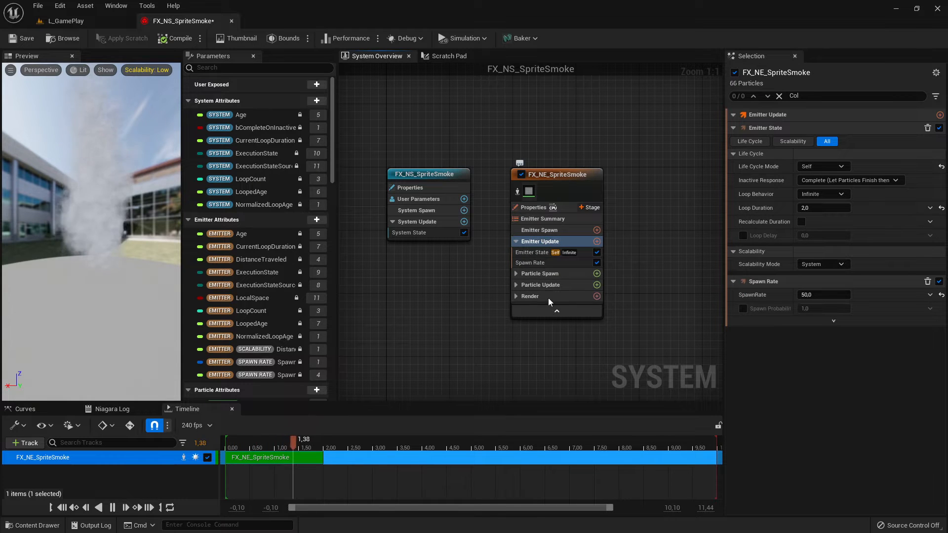
Examine the Emitter State and Spawn Rate modules one by one, and return to the whole Emitter Update group
click(533, 253)
click(527, 262)
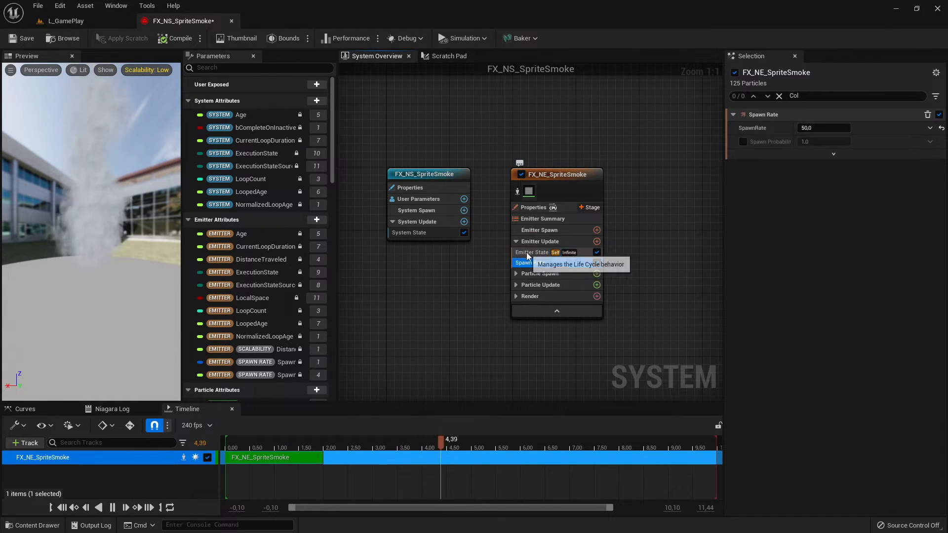
click(531, 253)
click(524, 263)
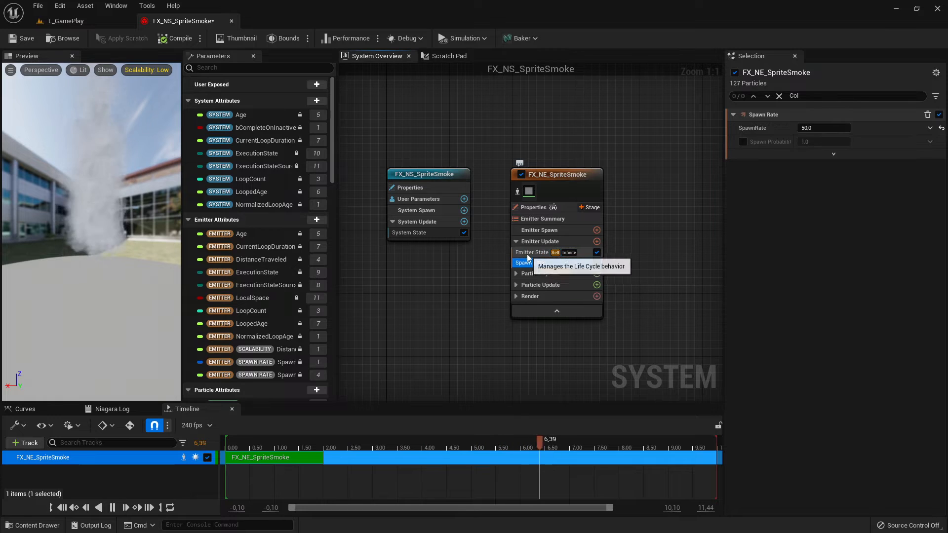
click(533, 242)
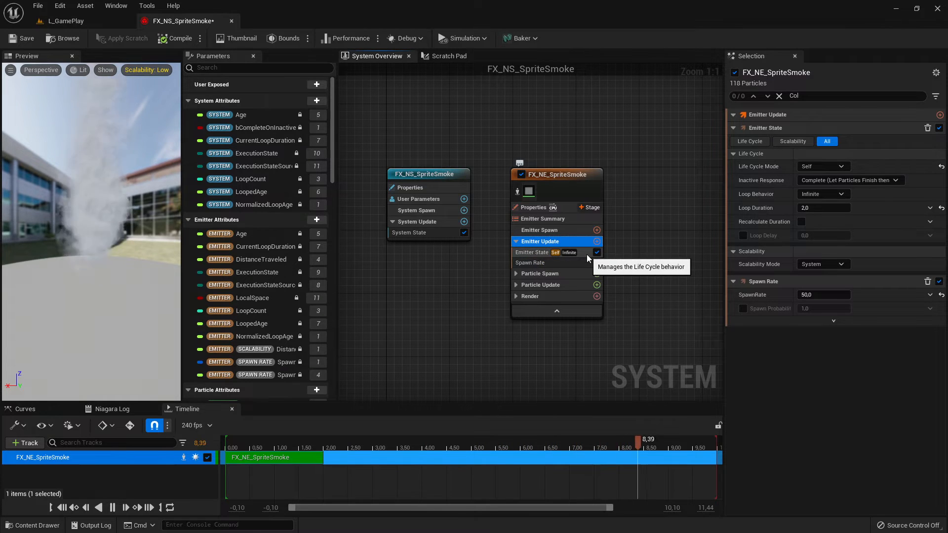
Switch to the Unreal Engine documentation and read how to open the Emitter Update group and delete the Spawn Burst Instantaneous module
key(alt+Tab)
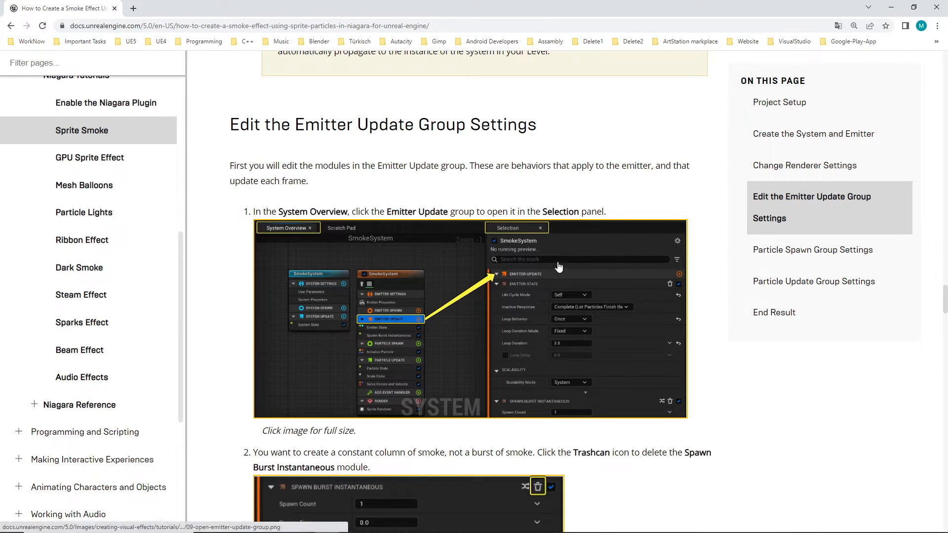
scroll(567, 295, down, 2)
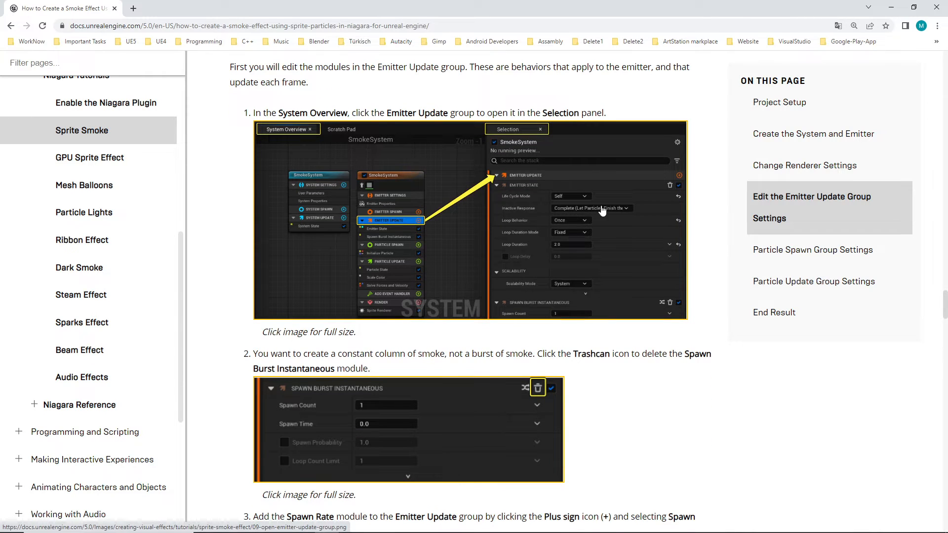
scroll(529, 186, down, 3)
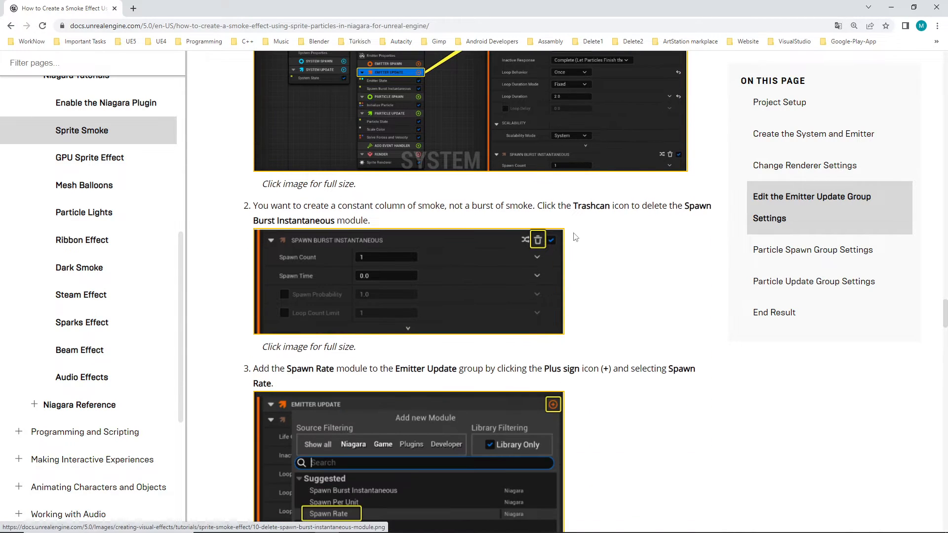
scroll(575, 252, up, 3)
scroll(575, 253, up, 1)
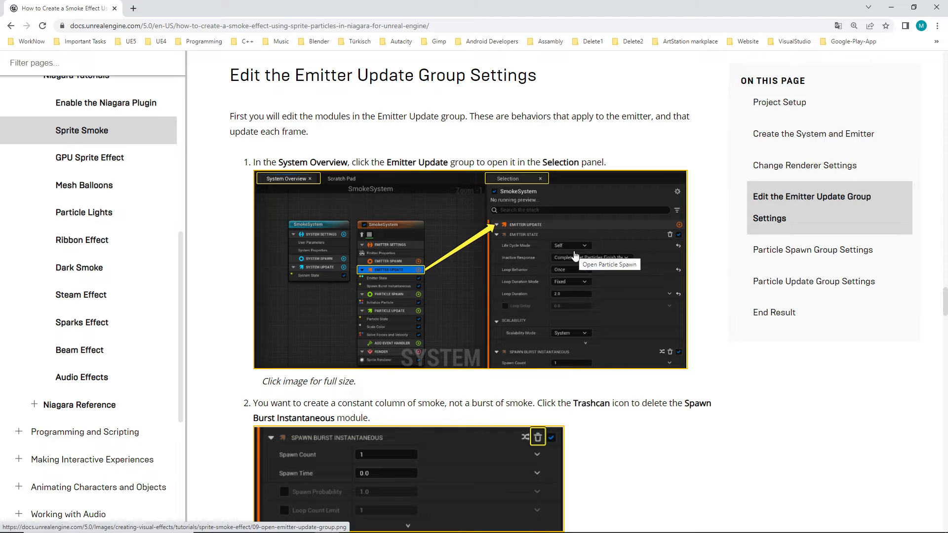
scroll(635, 320, down, 1)
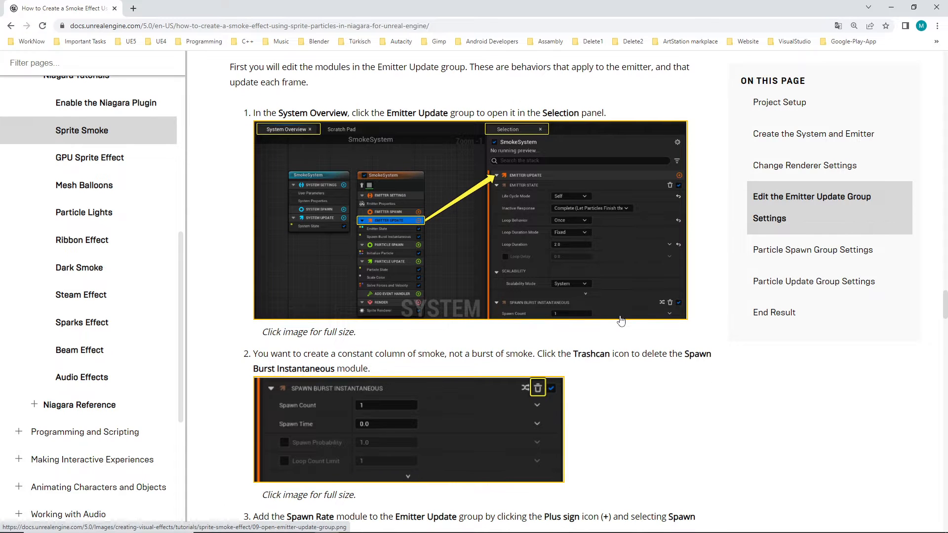
scroll(642, 309, down, 1)
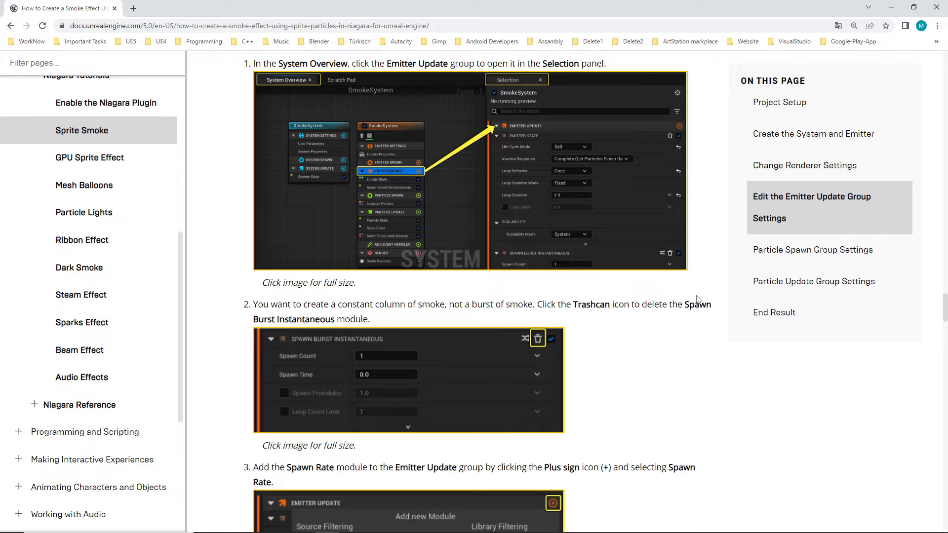
scroll(674, 331, down, 1)
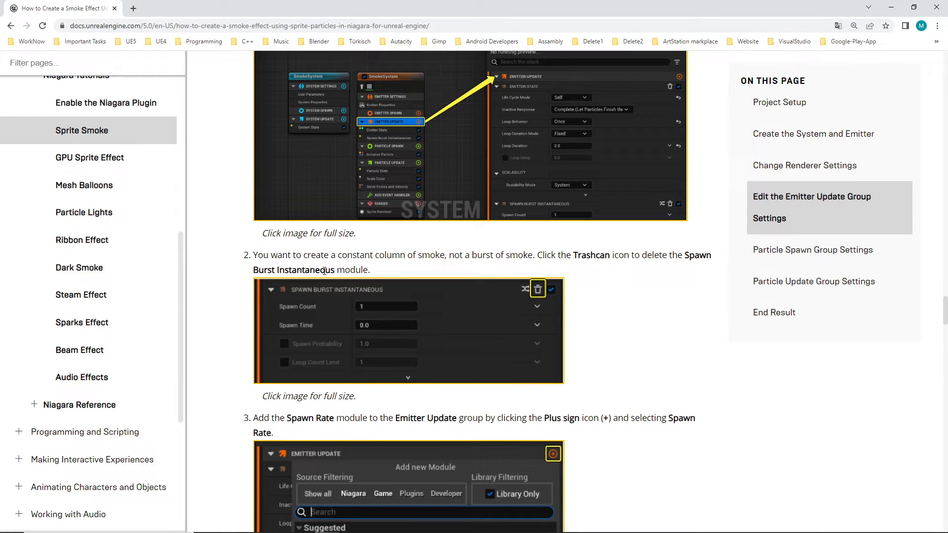
Compare the Emitter Update modules of FX_NE_SpriteSmoke with the documentation's instructions on adding a Spawn Rate module
key(alt+Tab)
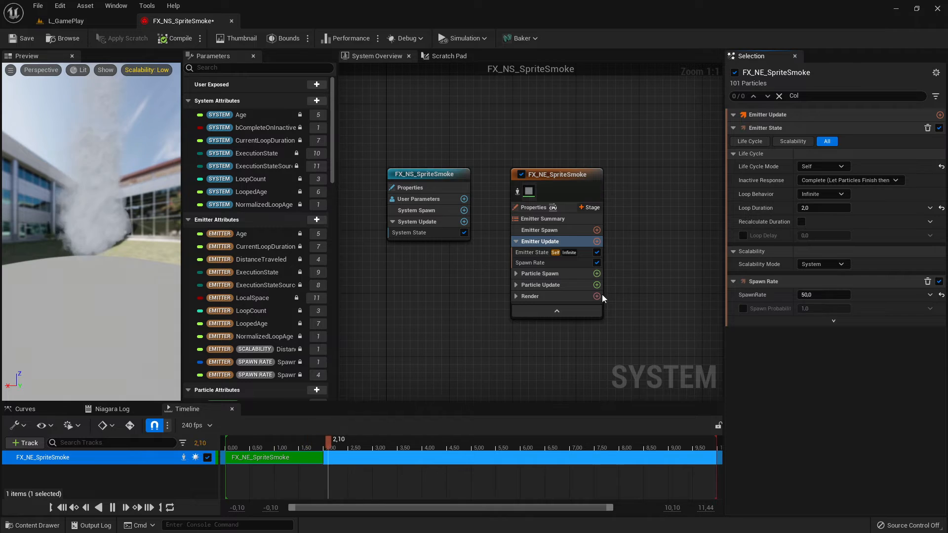
key(alt+Tab)
scroll(624, 270, down, 4)
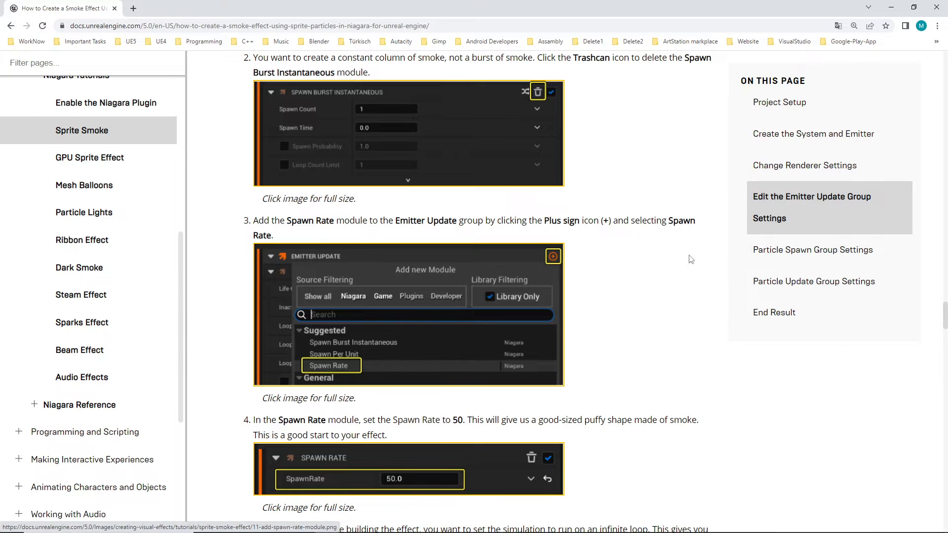
key(alt+Tab)
click(541, 264)
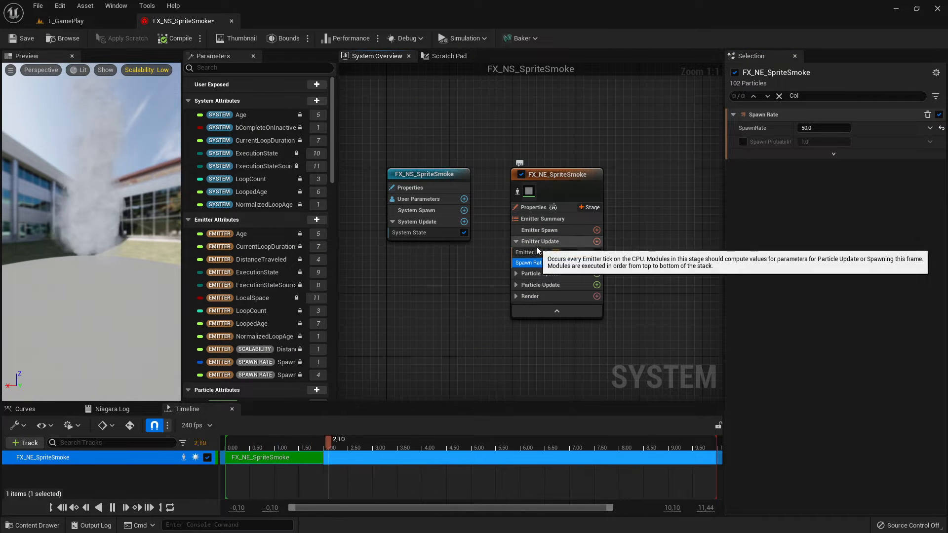
click(513, 243)
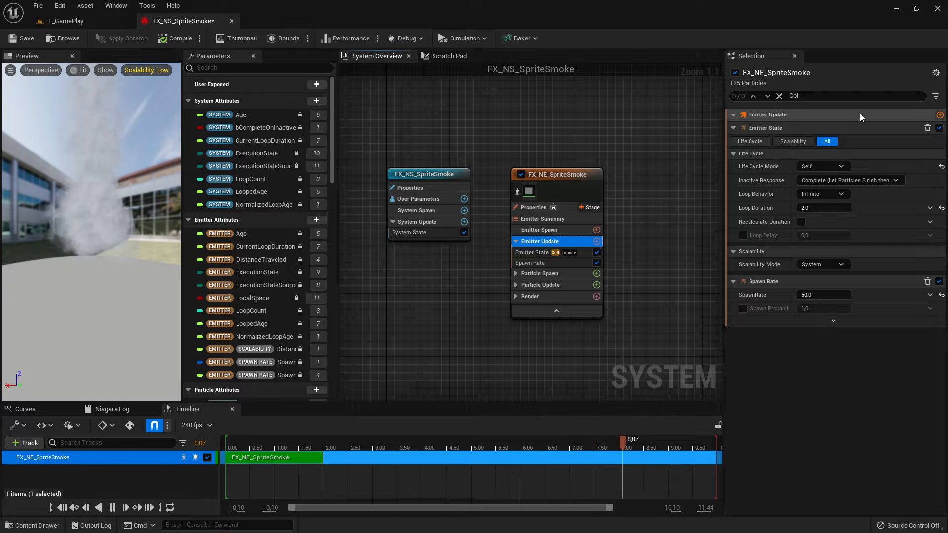
Collapse the Emitter Update modules to inspect the list of addable modules, and open the existing Spawn Rate module
click(733, 127)
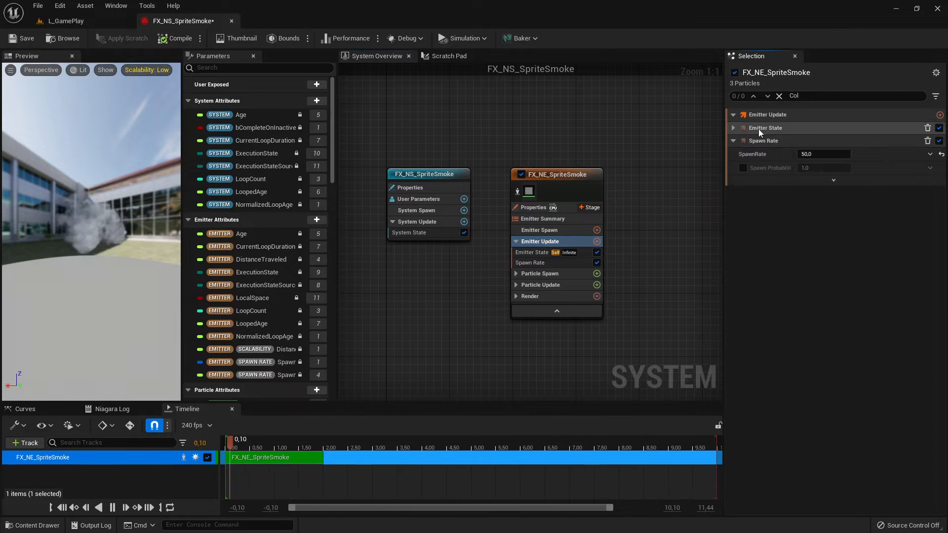
click(733, 140)
click(763, 115)
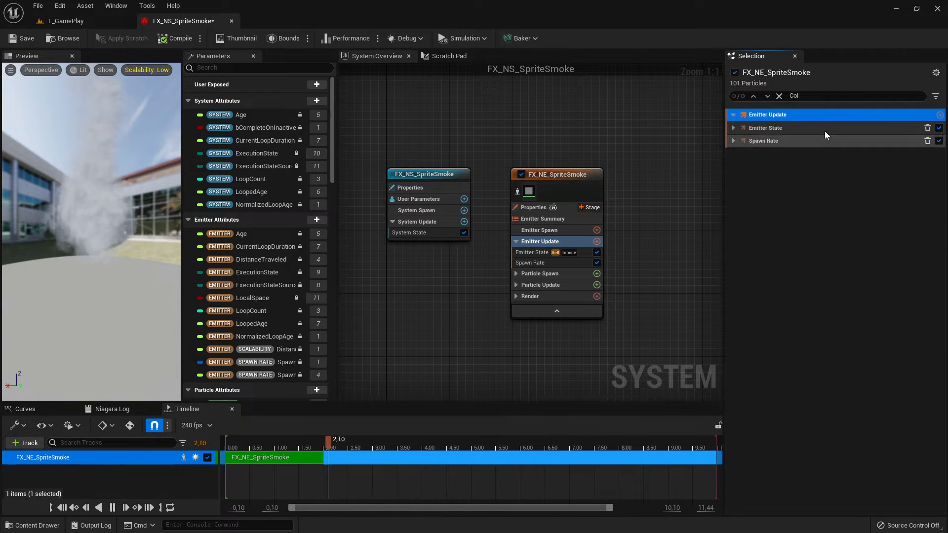
click(939, 115)
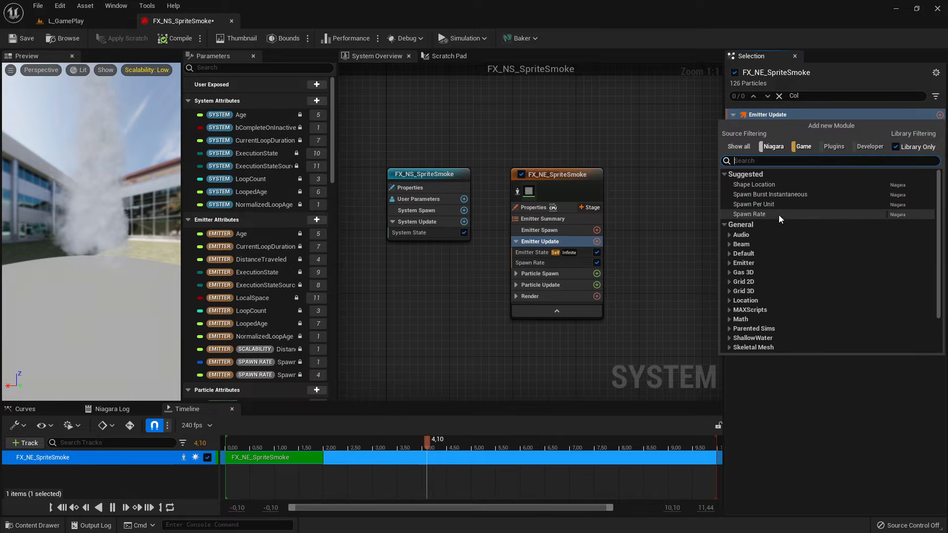
click(532, 262)
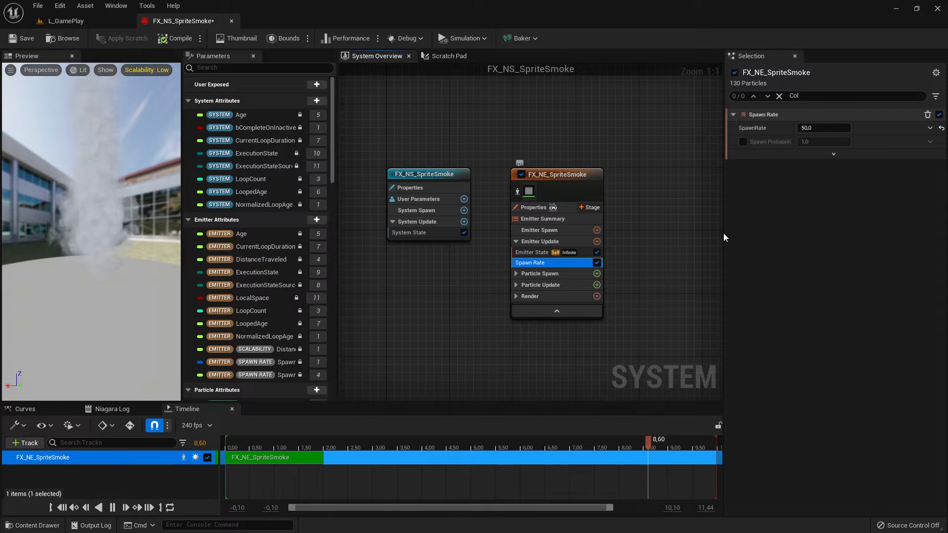
click(804, 127)
Compare the Spawn Rate and Emitter State modules with documentation steps 4 and 5, and clear the selection in the System Overview
key(alt+Tab)
scroll(691, 303, down, 6)
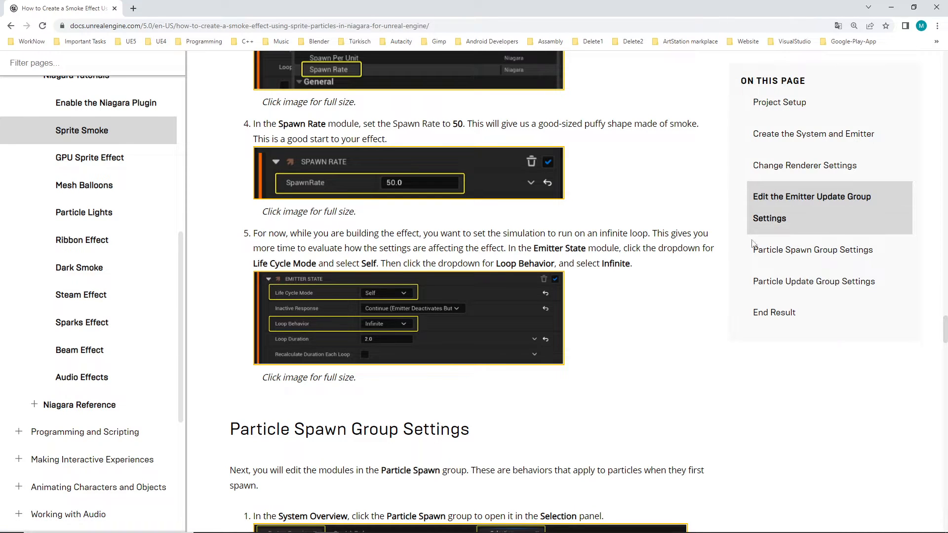
key(alt+Tab)
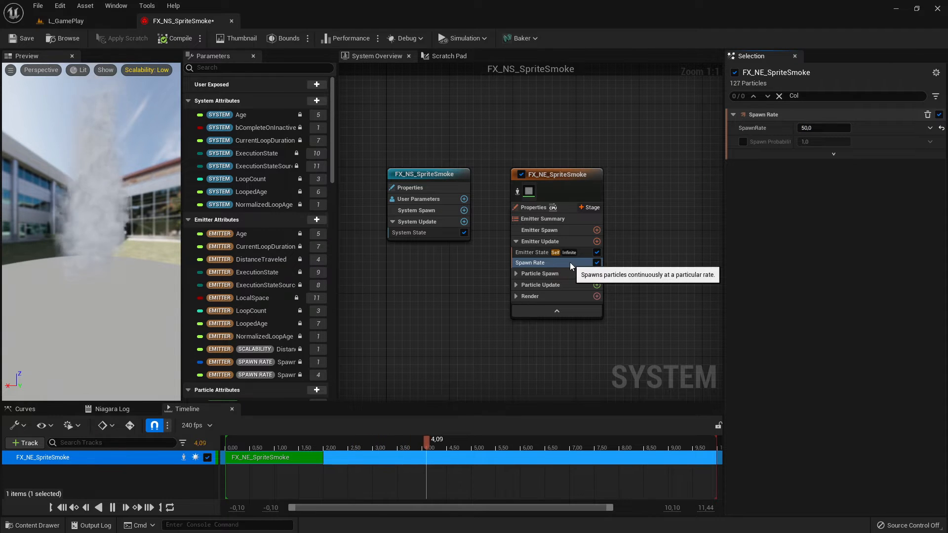
click(528, 253)
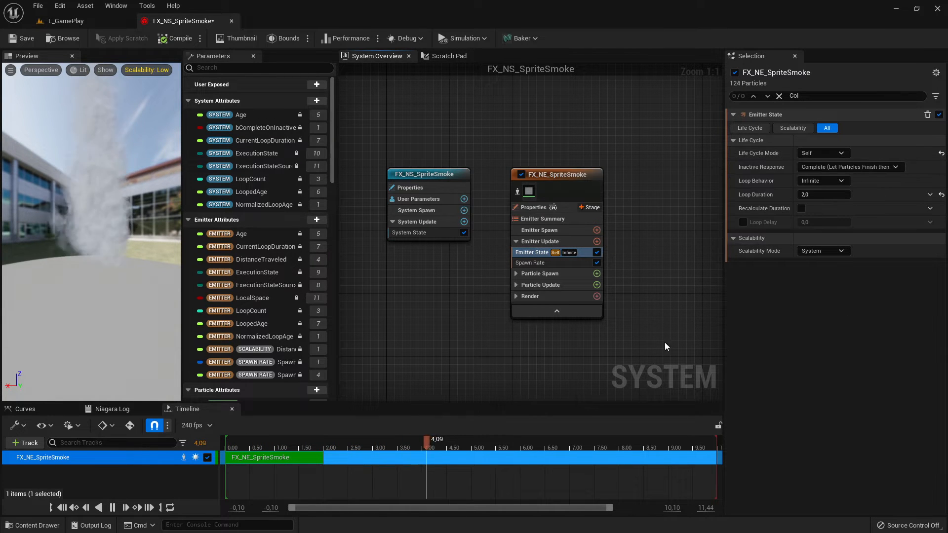
key(alt+Tab)
key(alt+Tab)
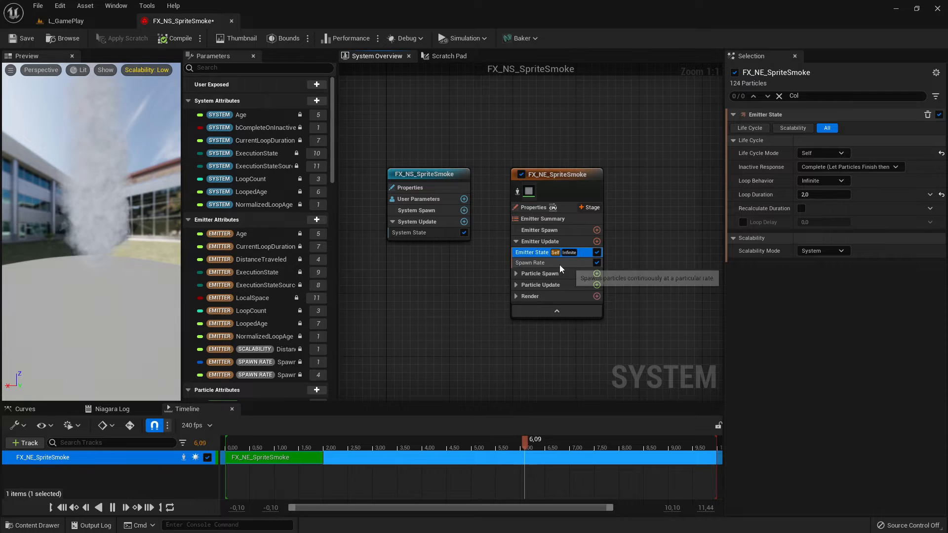
click(665, 293)
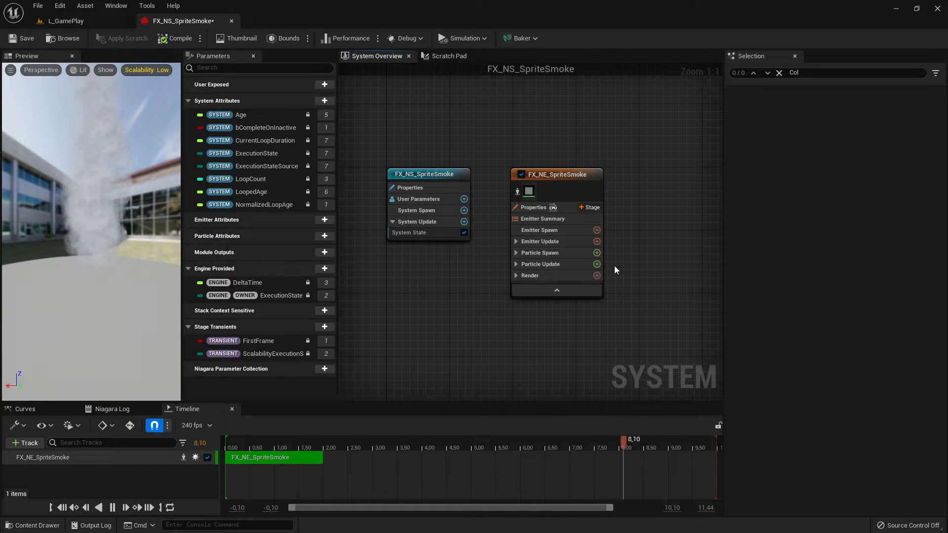
Read on in the documentation to the section Particle Spawn Group Settings and highlight its heading
key(alt+Tab)
scroll(592, 322, down, 4)
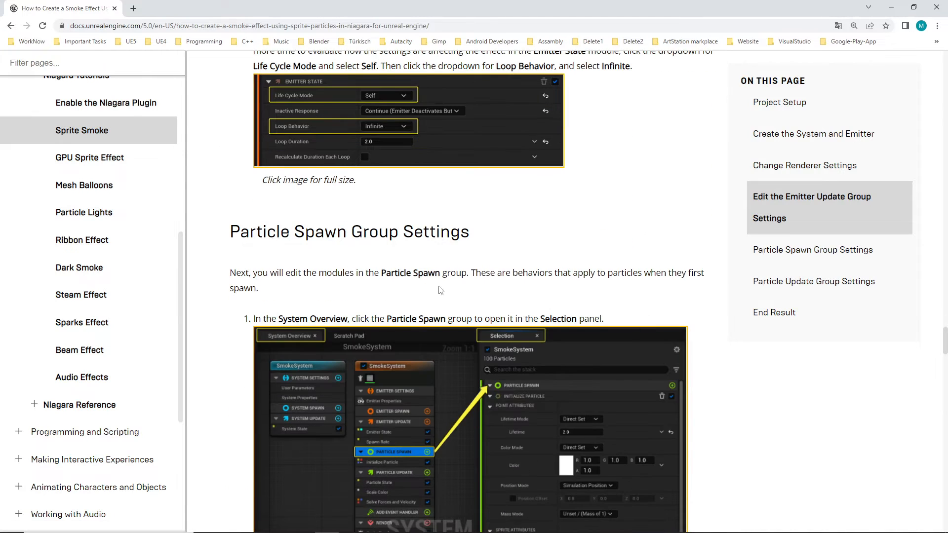
scroll(553, 296, down, 2)
scroll(516, 325, up, 1)
scroll(514, 328, up, 1)
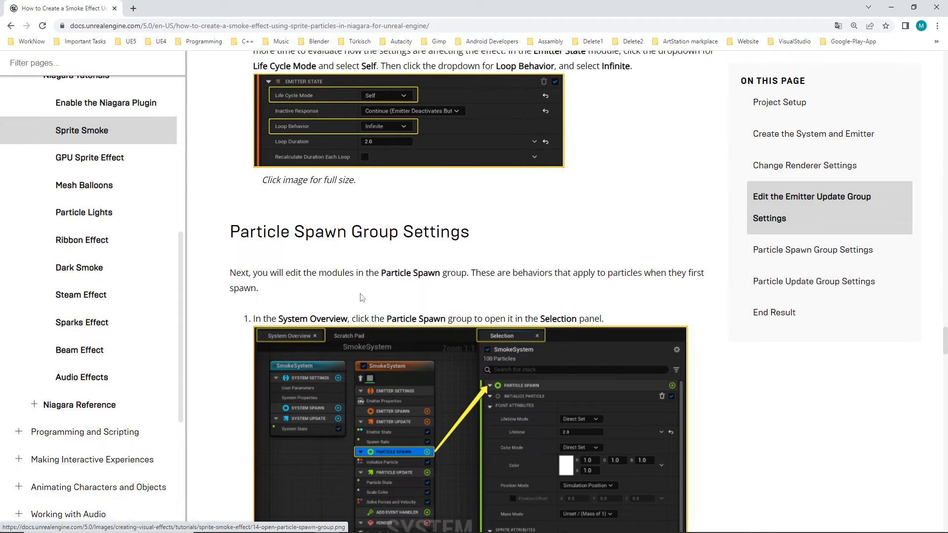
drag(240, 232, 466, 242)
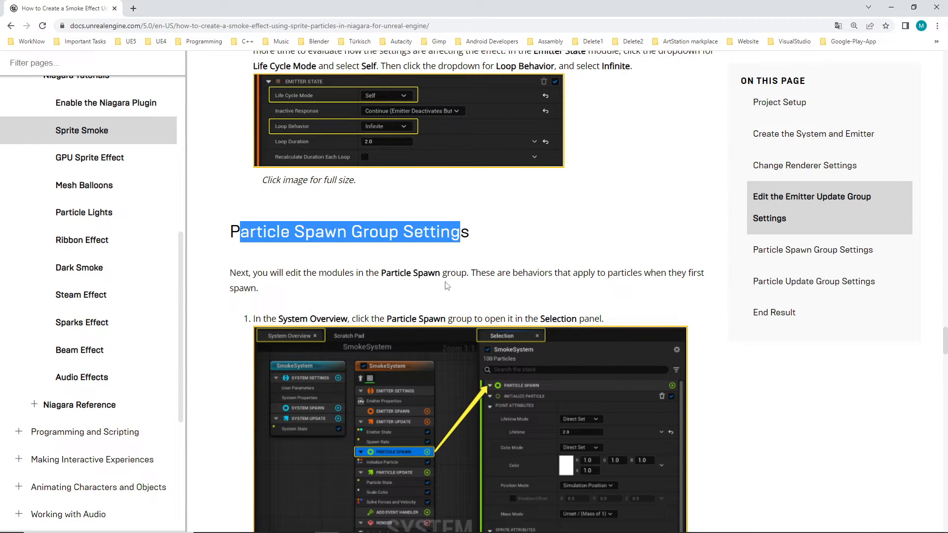
scroll(494, 275, down, 1)
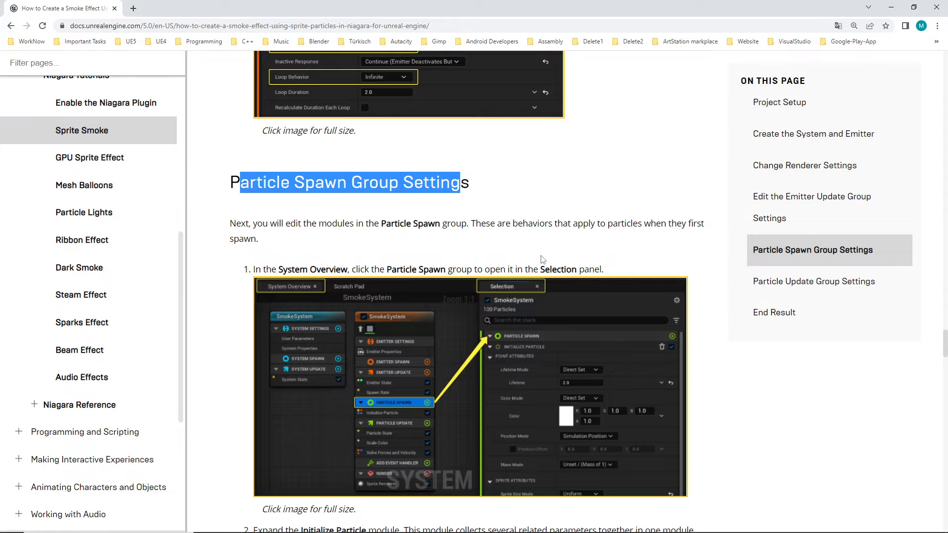
Open the Particle Spawn group of FX_NE_SpriteSmoke and read the documentation's Lifetime instructions for the Initialize Particle module
key(alt+Tab)
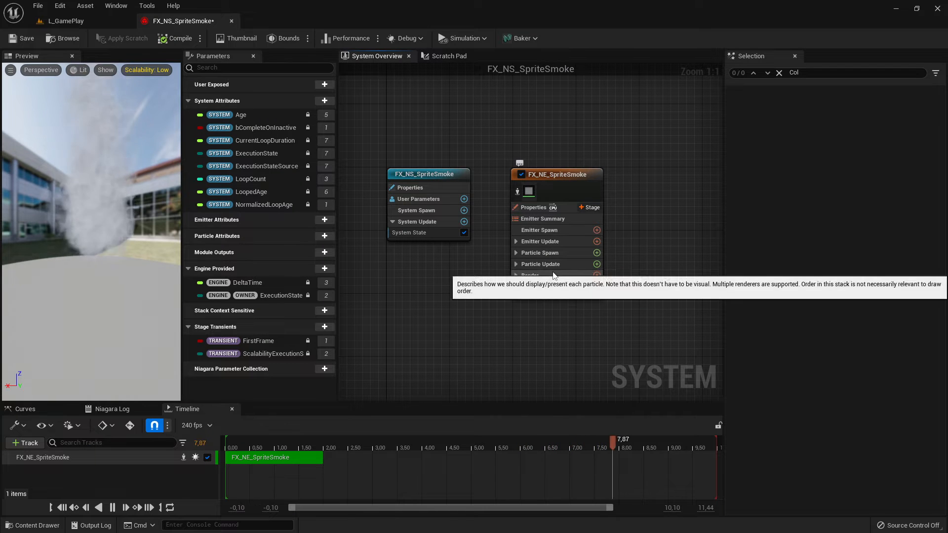
click(543, 253)
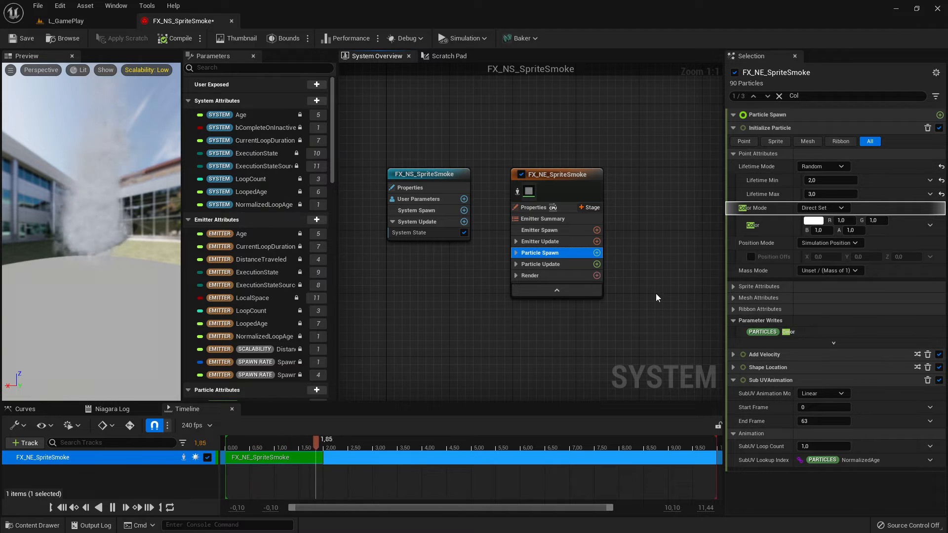
key(alt+Tab)
scroll(695, 313, down, 3)
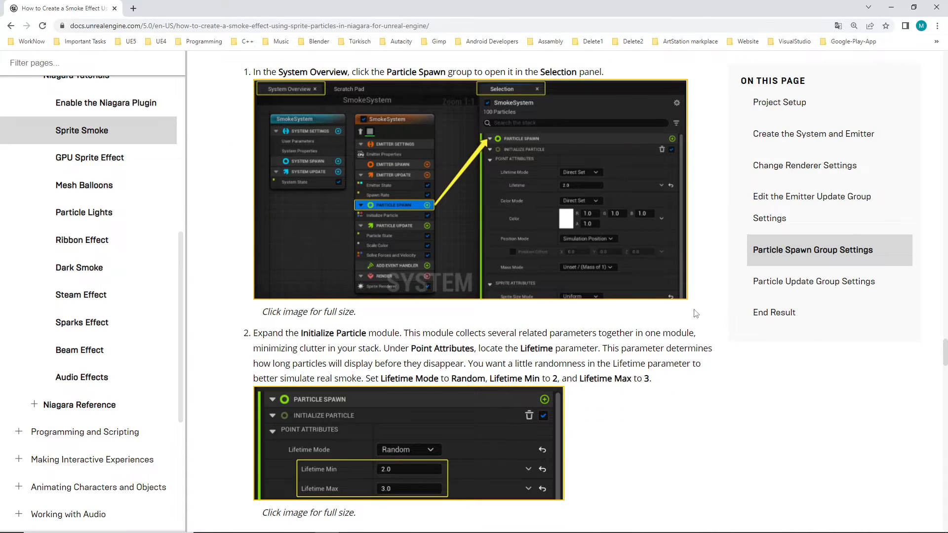
scroll(695, 313, down, 3)
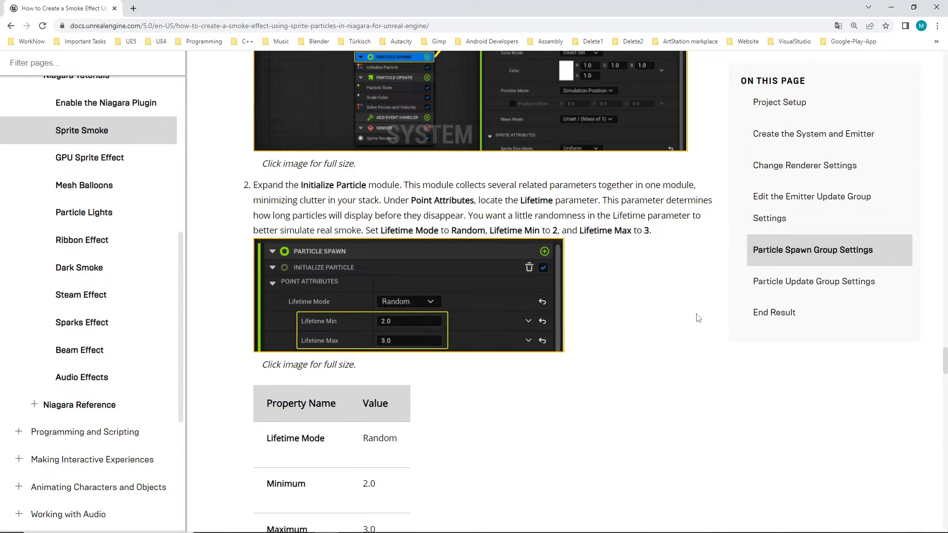
scroll(698, 318, up, 1)
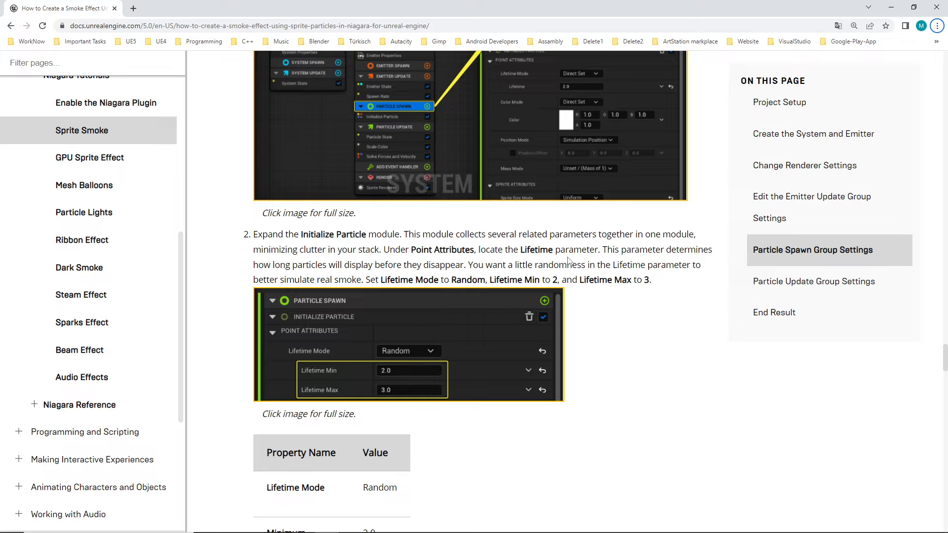
Collapse Parameter Writes and Sub UVAnimation in the Particle Spawn group, and examine the Point Attributes of Initialize Particle
key(alt+Tab)
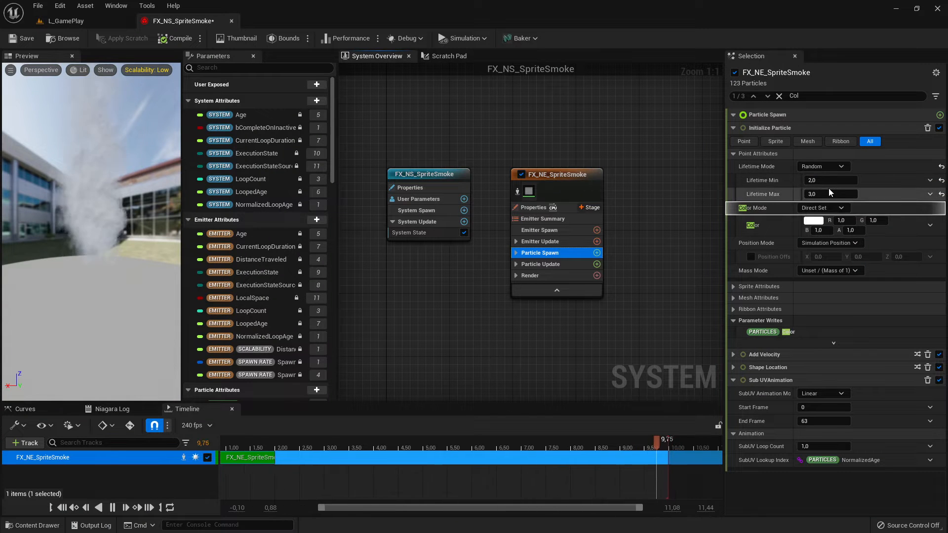
click(734, 154)
click(733, 199)
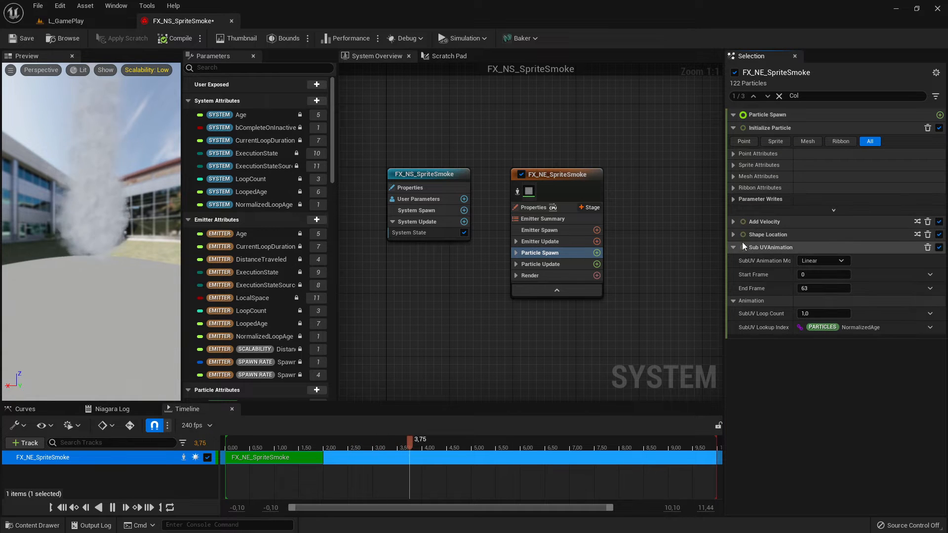
click(733, 248)
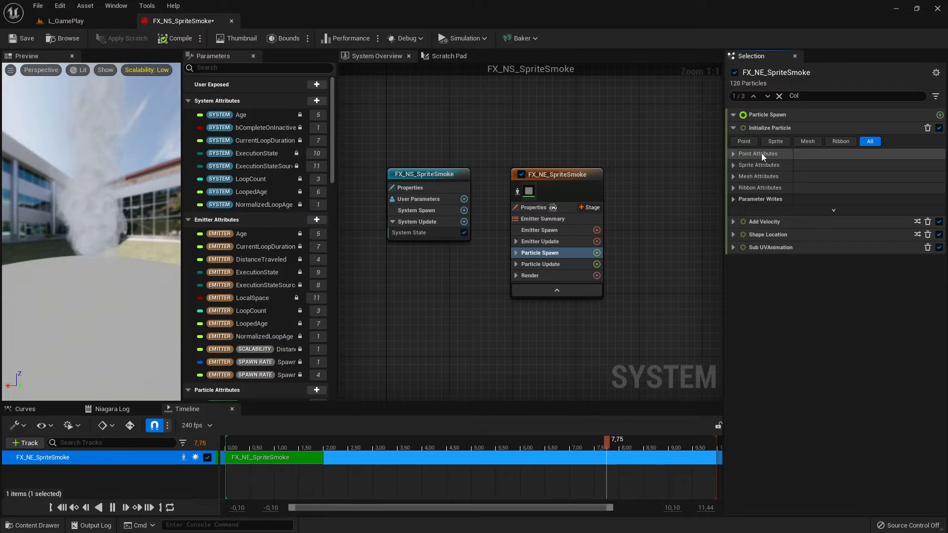
click(734, 153)
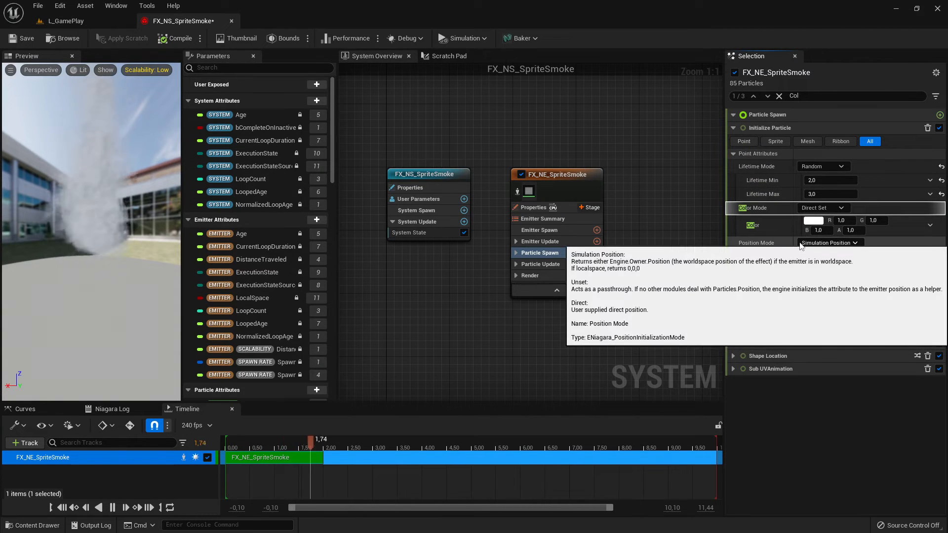
key(alt+Tab)
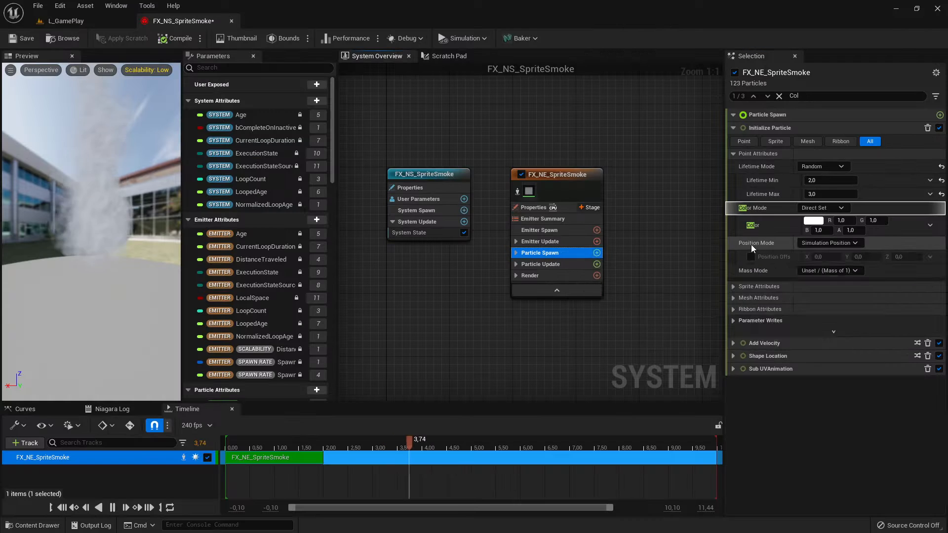
key(alt+Tab)
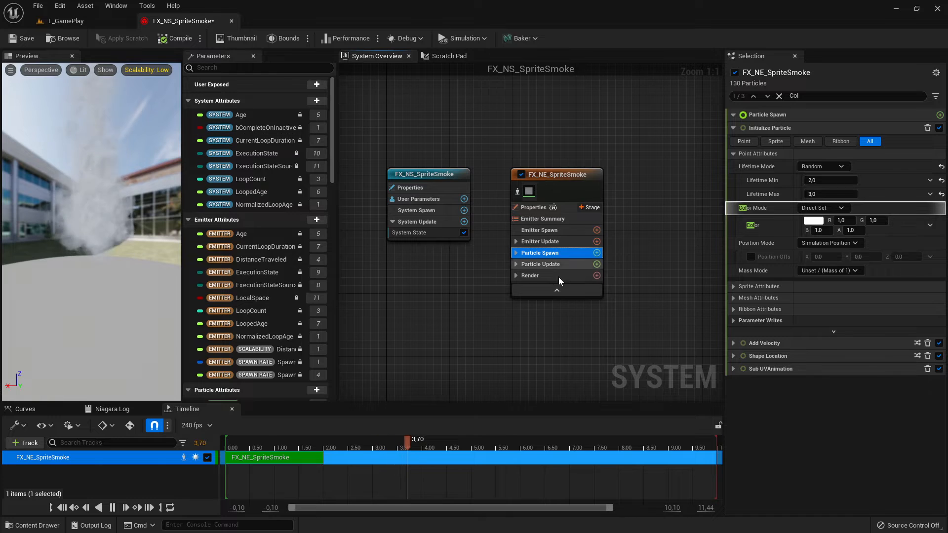
Read the documentation's sprite size instructions, and in Initialize Particle expand Sprite Attributes and collapse Point Attributes
key(alt+Tab)
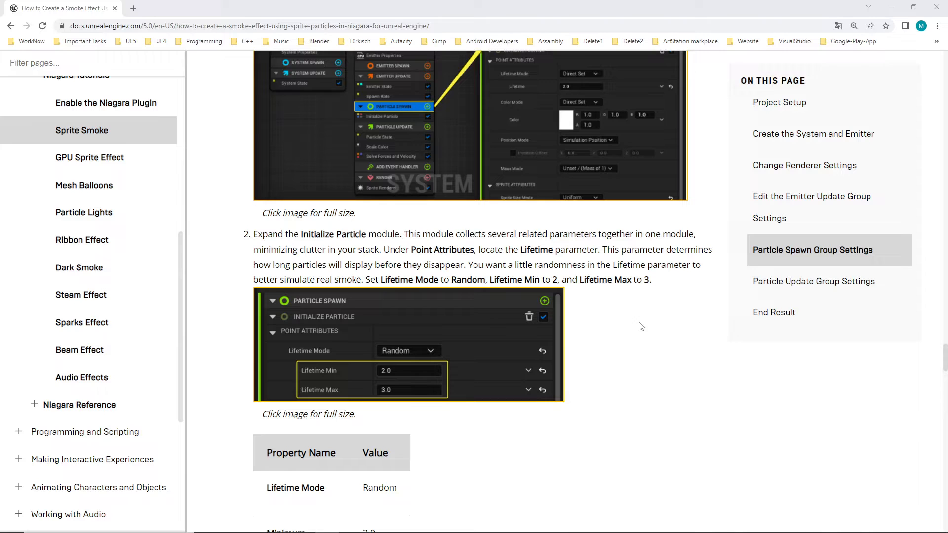
scroll(598, 361, down, 9)
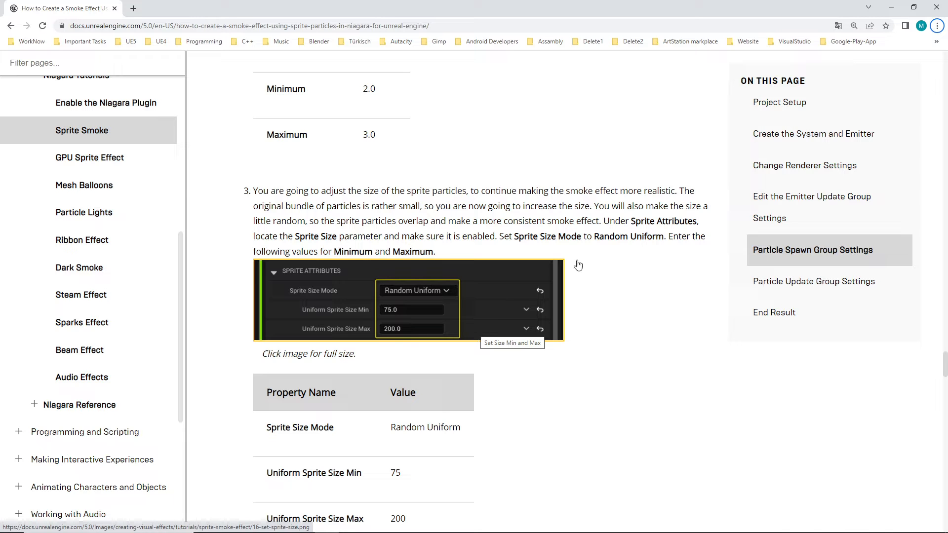
key(alt+Tab)
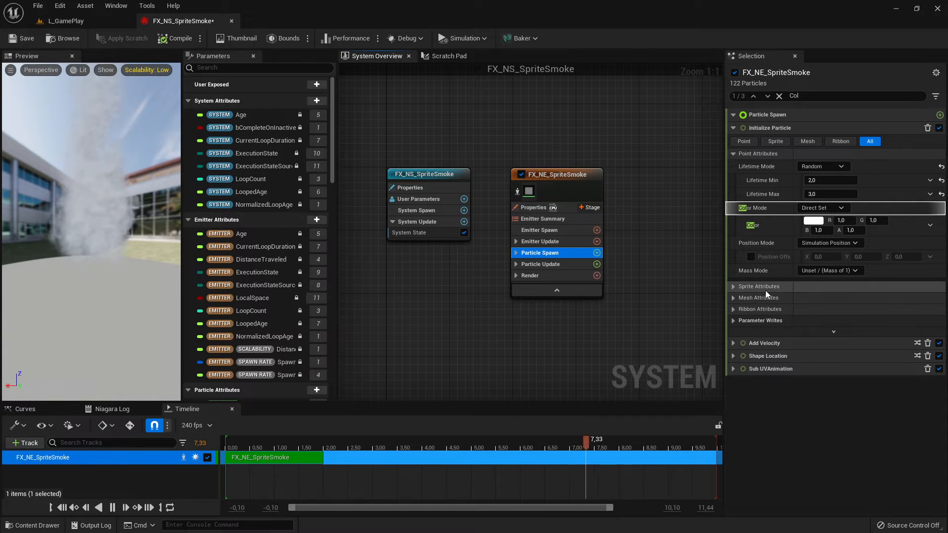
key(alt+Tab)
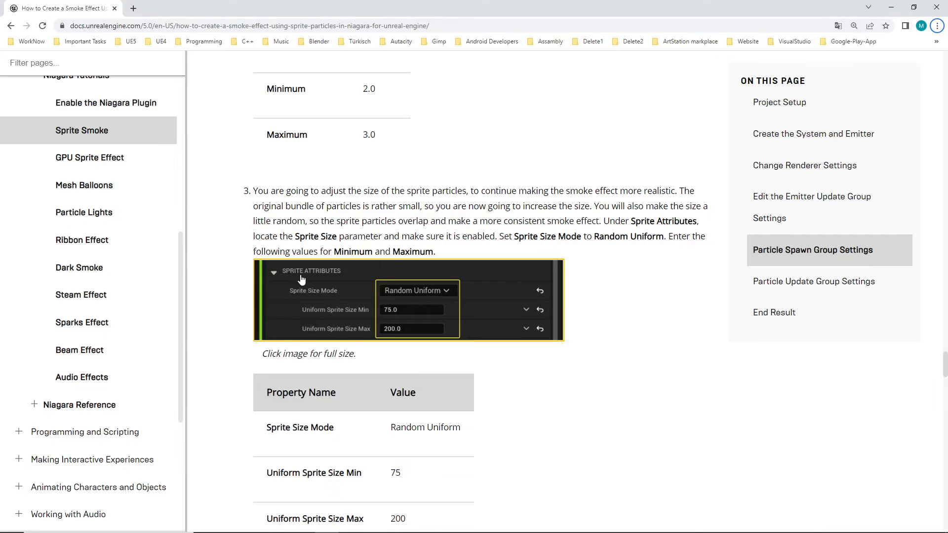
key(alt+Tab)
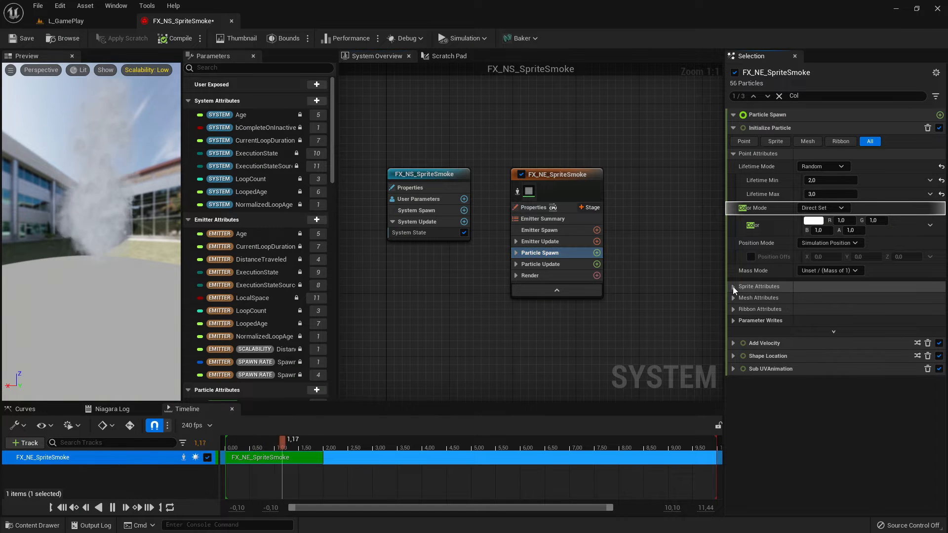
click(732, 286)
click(733, 153)
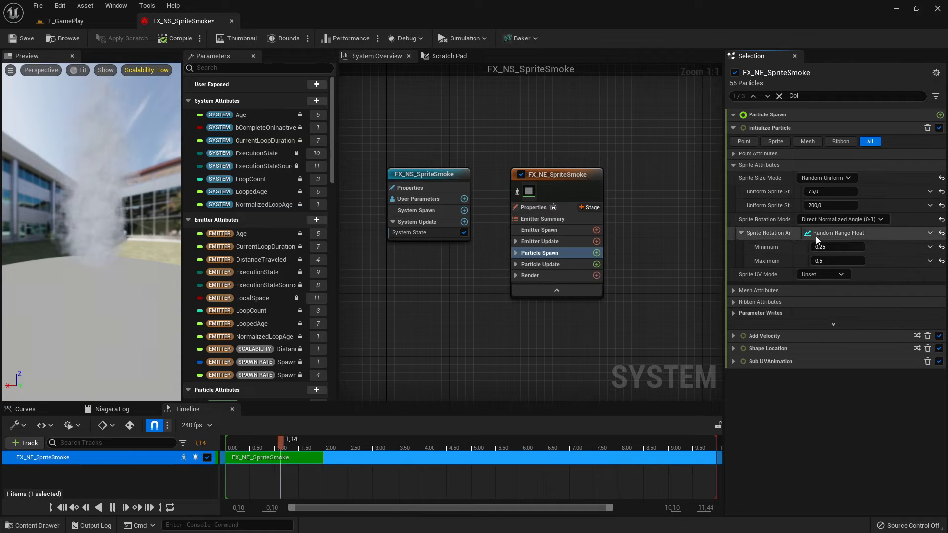
Compare the Sprite Size Mode and the uniform sprite size limits in Sprite Attributes with the documentation's step 3 table
key(alt+Tab)
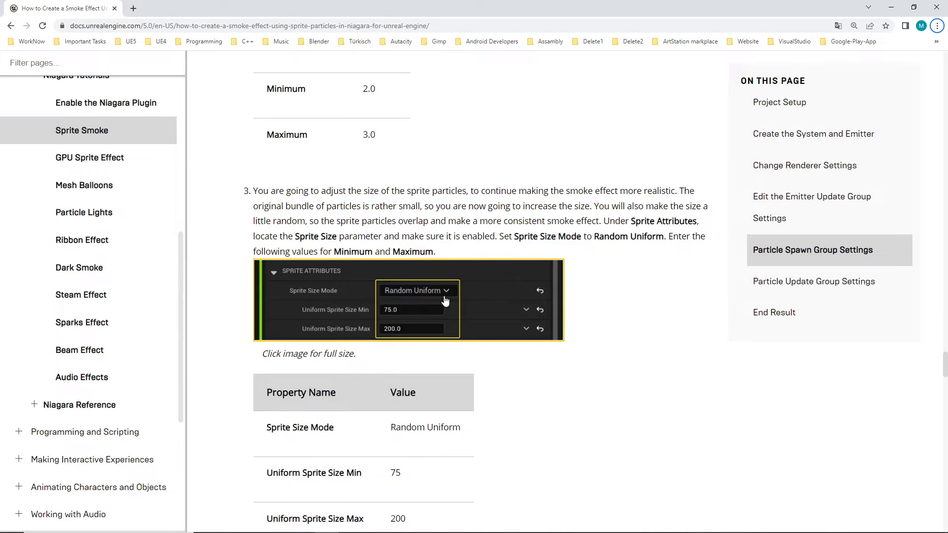
key(alt+Tab)
key(alt+Tab)
scroll(567, 346, down, 7)
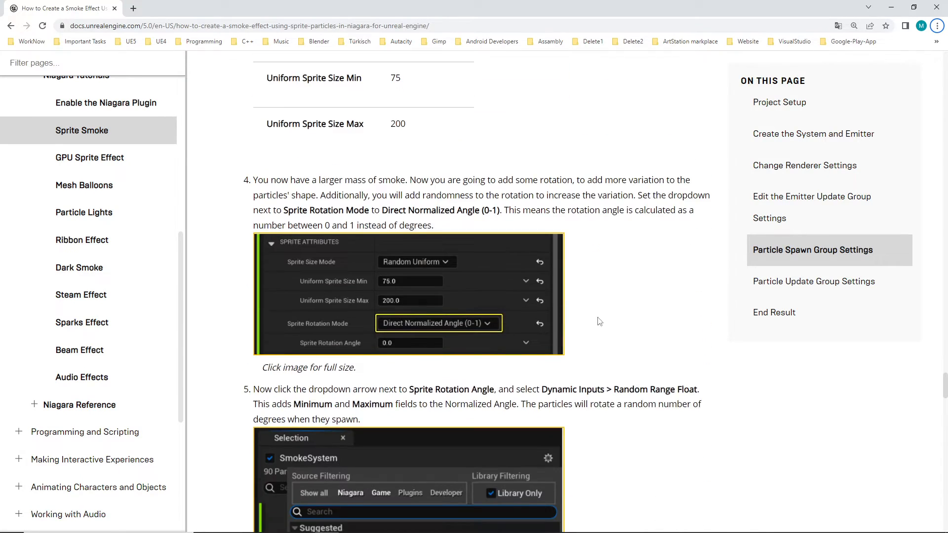
scroll(597, 319, up, 4)
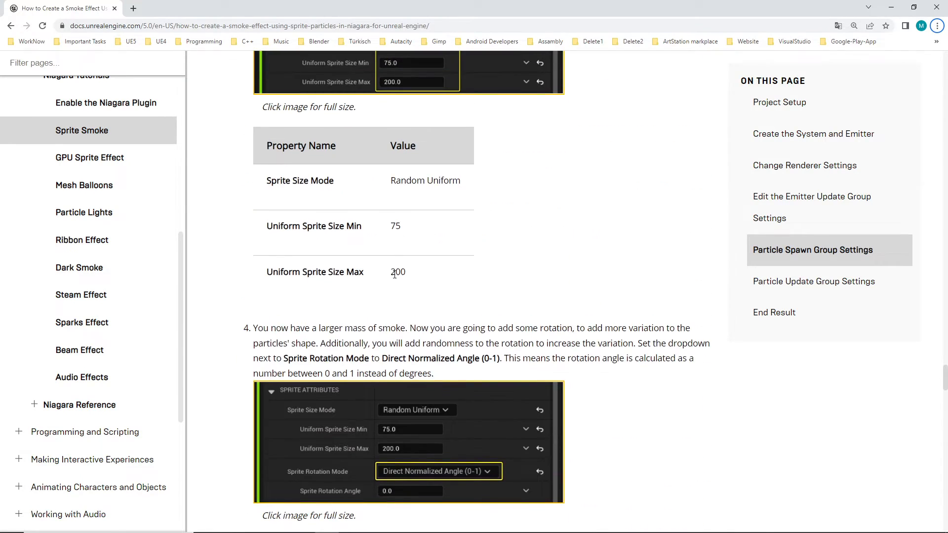
Choose Direct Normalized Angle (0-1) as the Sprite Rotation Mode in Sprite Attributes, following documentation step 4
scroll(555, 321, down, 4)
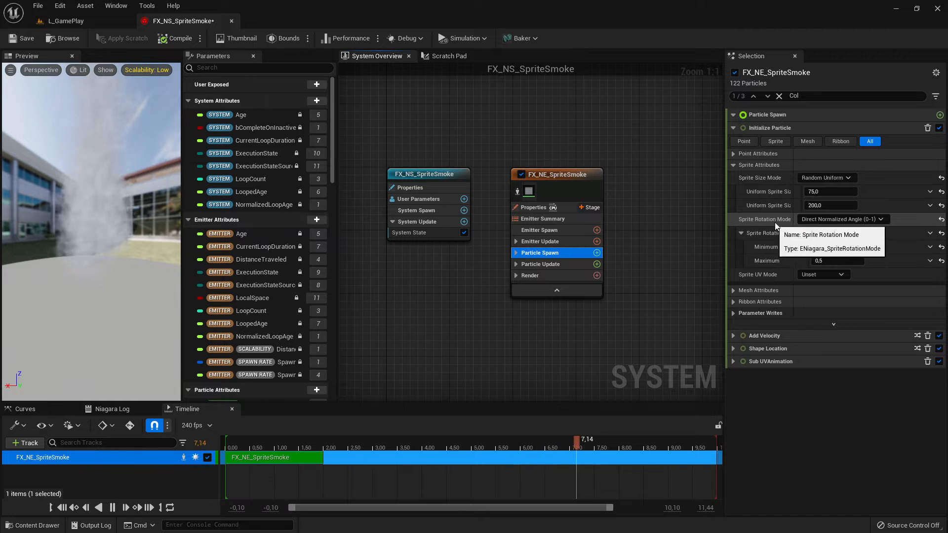
click(856, 221)
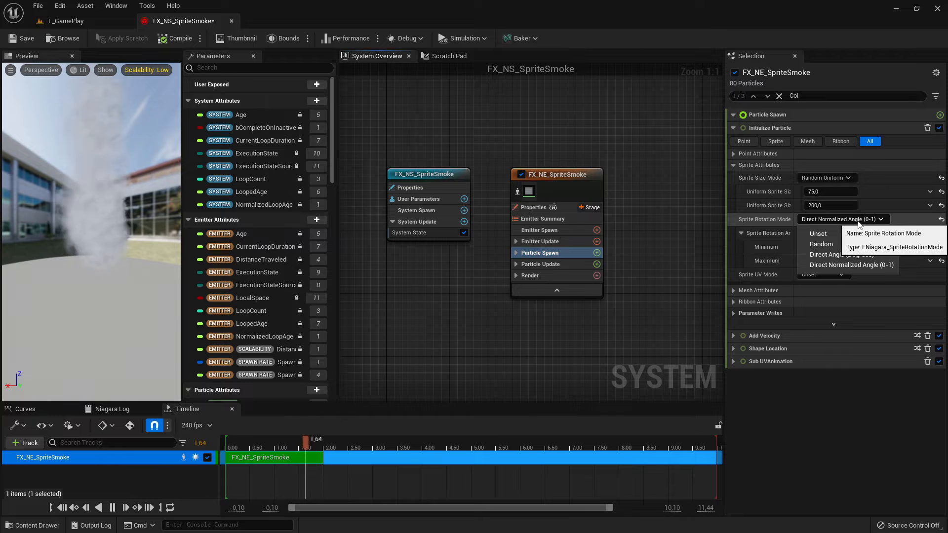
click(844, 266)
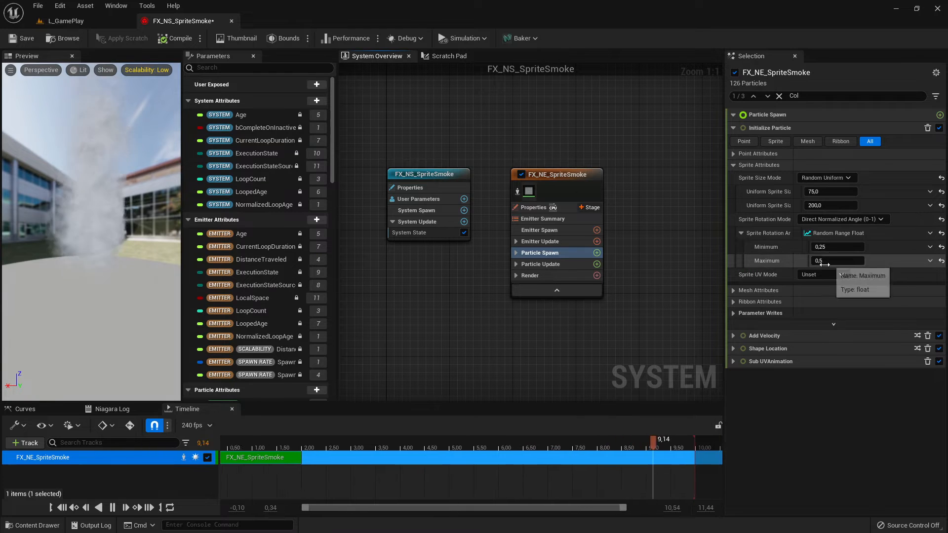
Read documentation steps 4 and 5 on the Sprite Rotation Mode and the Random Range Float input for Sprite Rotation Angle
key(alt+Tab)
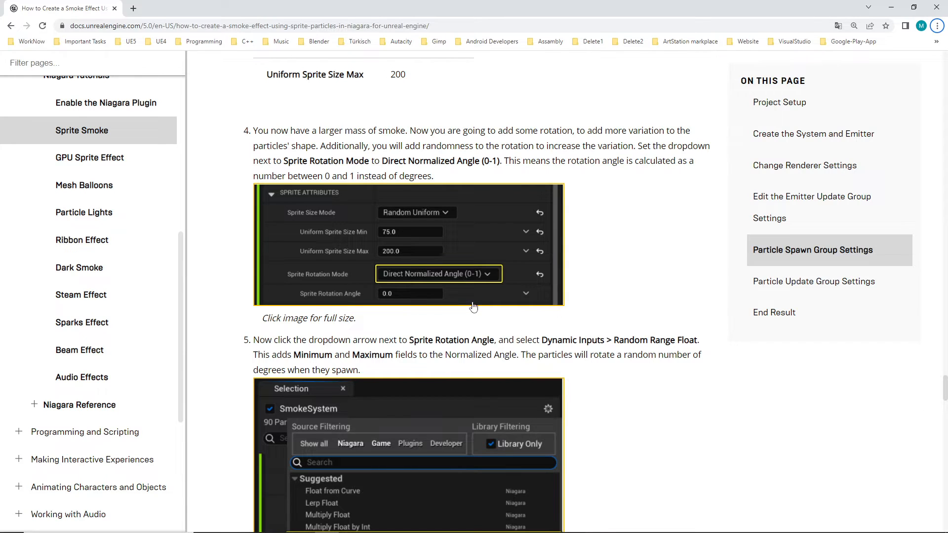
scroll(543, 335, down, 2)
scroll(578, 326, up, 4)
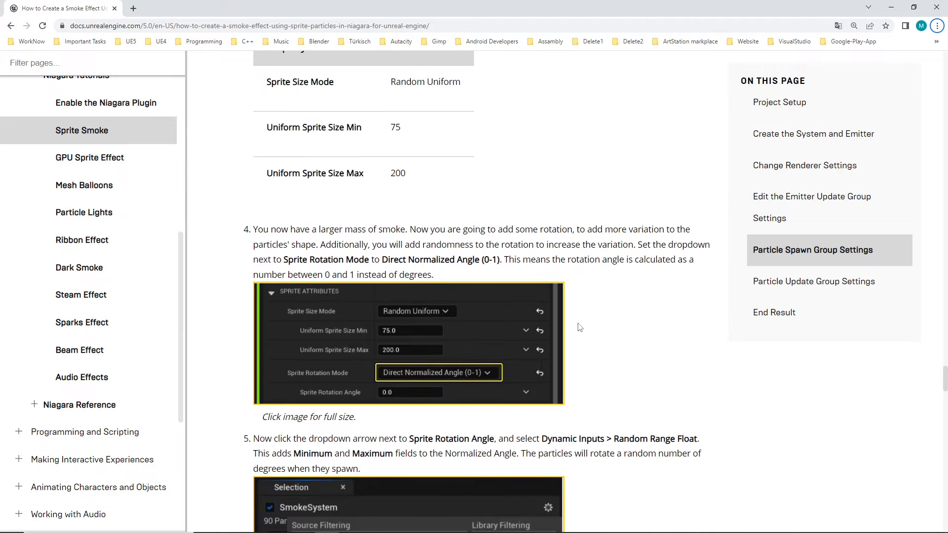
scroll(504, 329, down, 2)
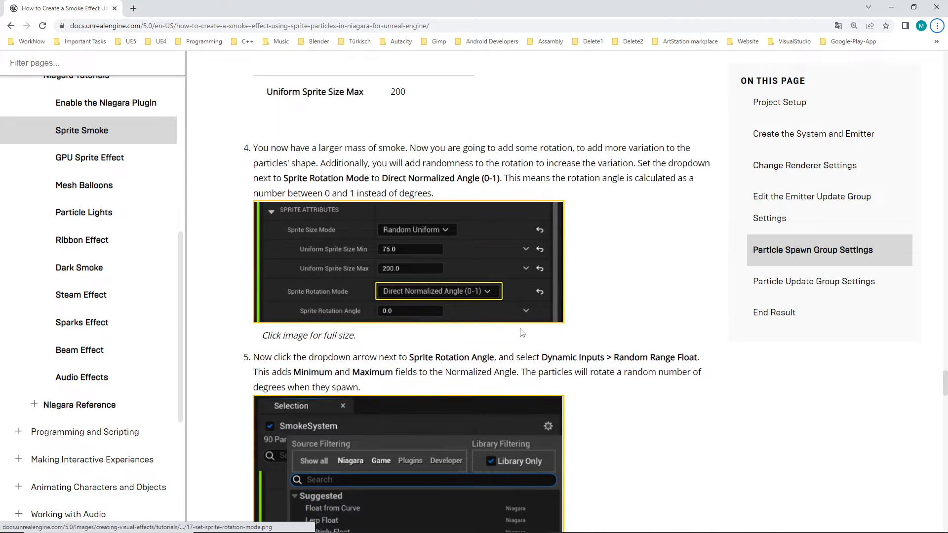
scroll(508, 332, down, 3)
scroll(549, 322, up, 1)
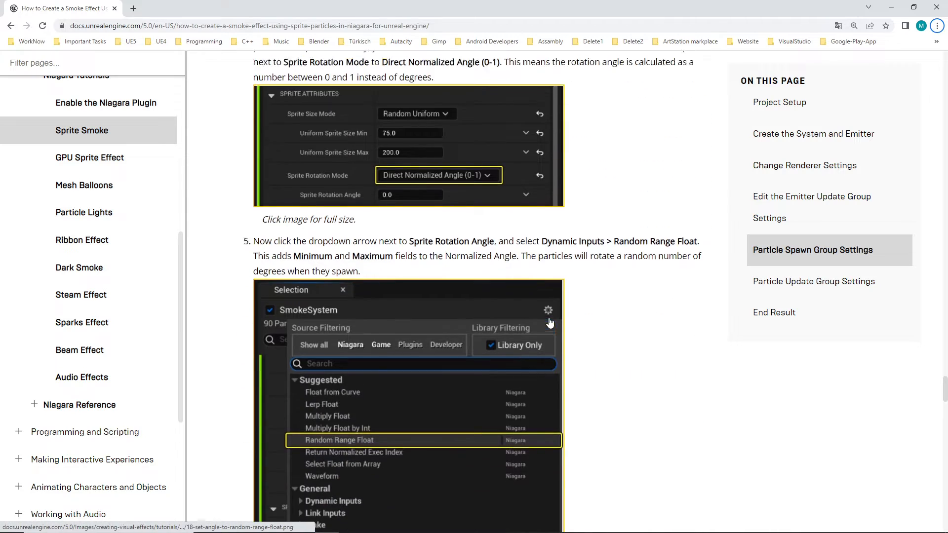
scroll(550, 322, up, 2)
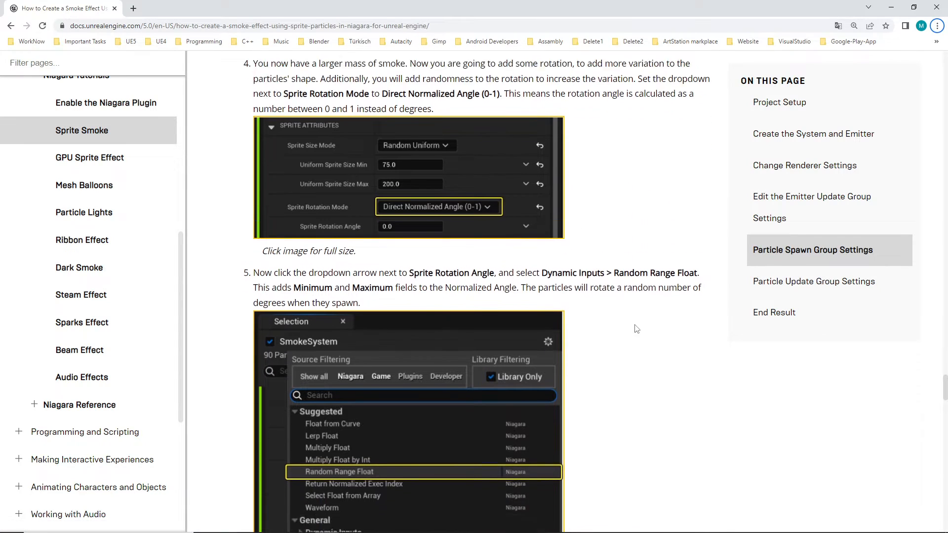
scroll(637, 329, down, 3)
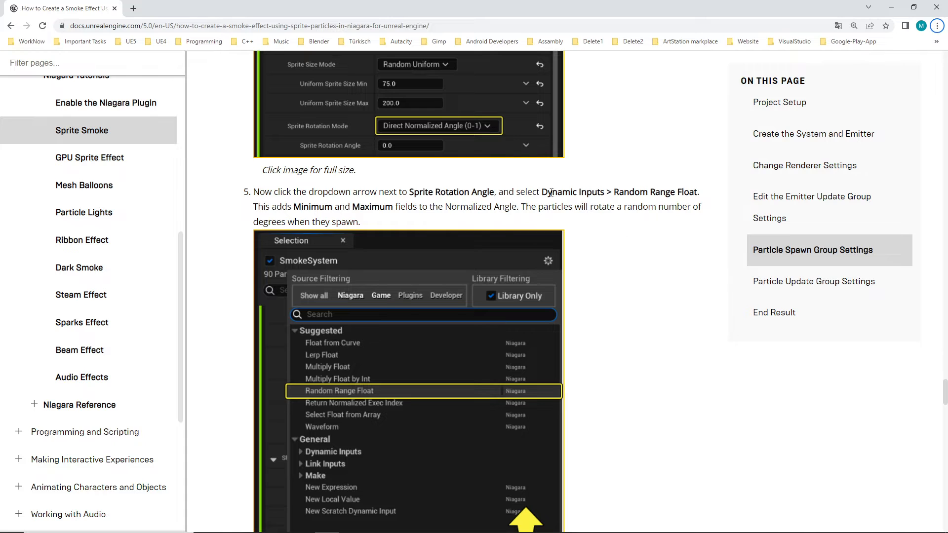
Back in the Niagara editor, collapse the Sprite Rotation Angle inputs and widen the Selection panel to show full parameter names
key(alt+Tab)
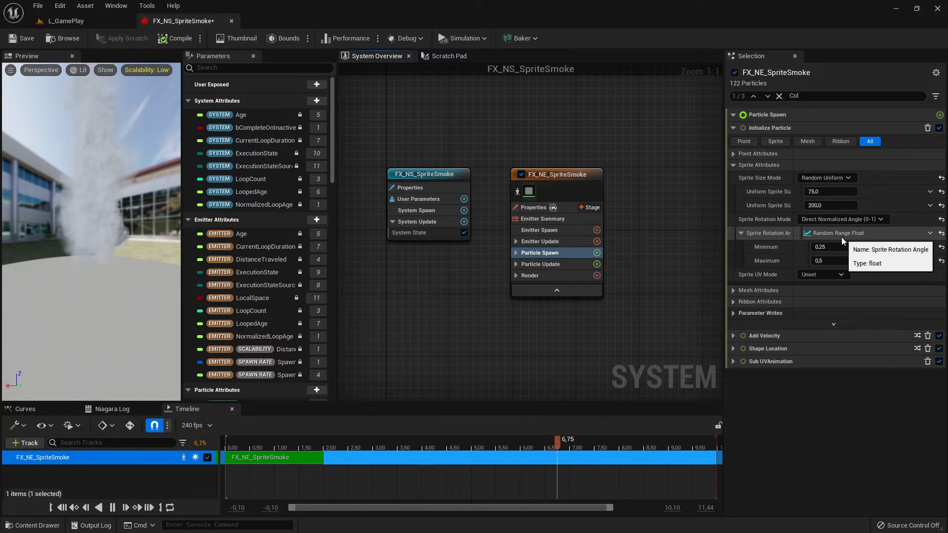
click(841, 235)
click(740, 234)
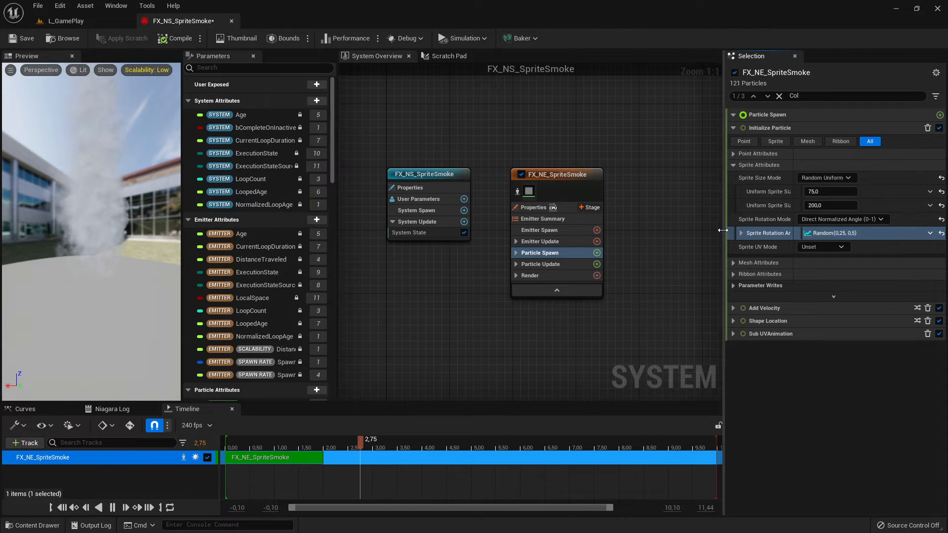
drag(725, 230, 687, 229)
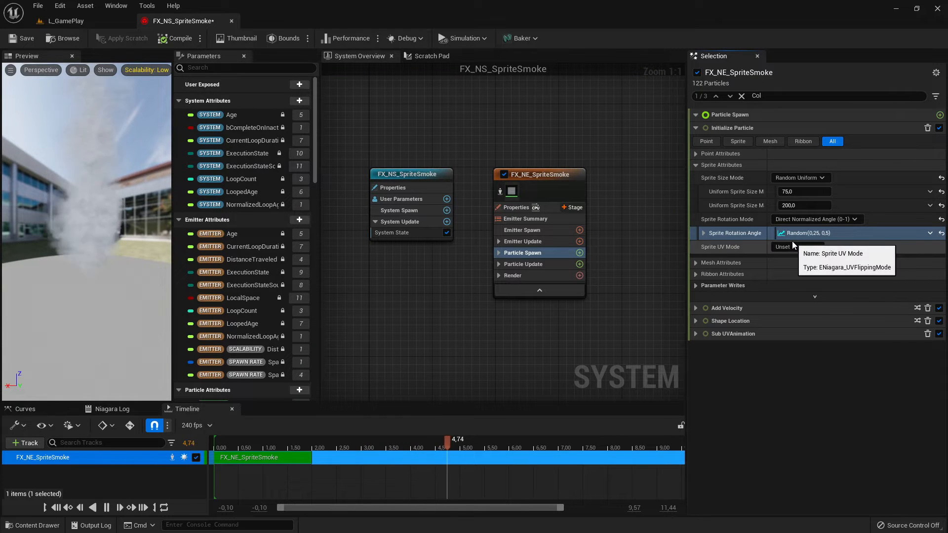
Search the Sprite Rotation Angle's available inputs for "random", leave the list without choosing one, and expand the angle's Minimum and Maximum
click(930, 233)
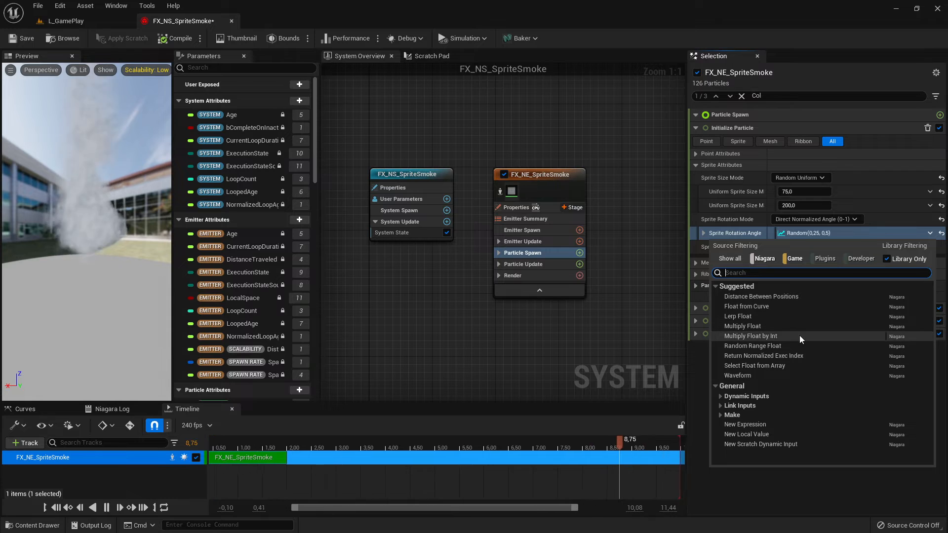
key(alt+Tab)
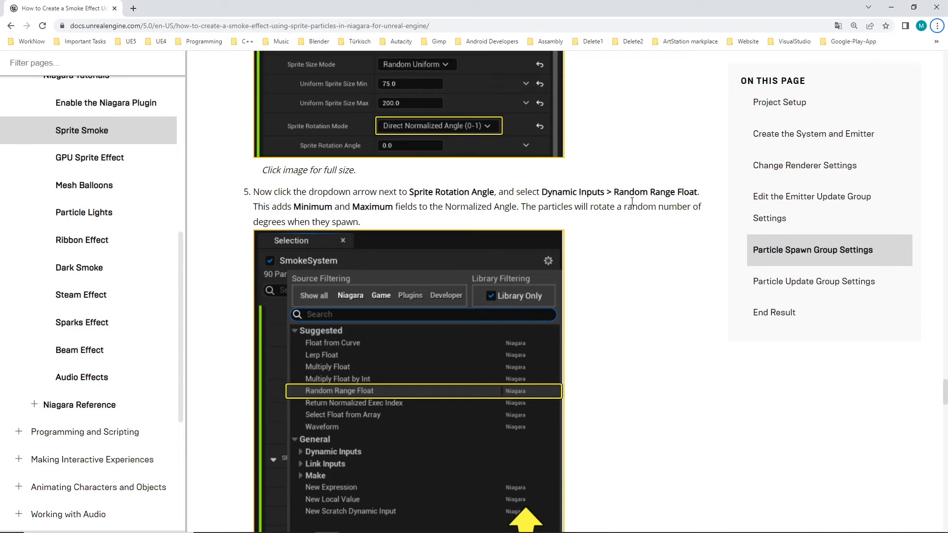
key(alt+Tab)
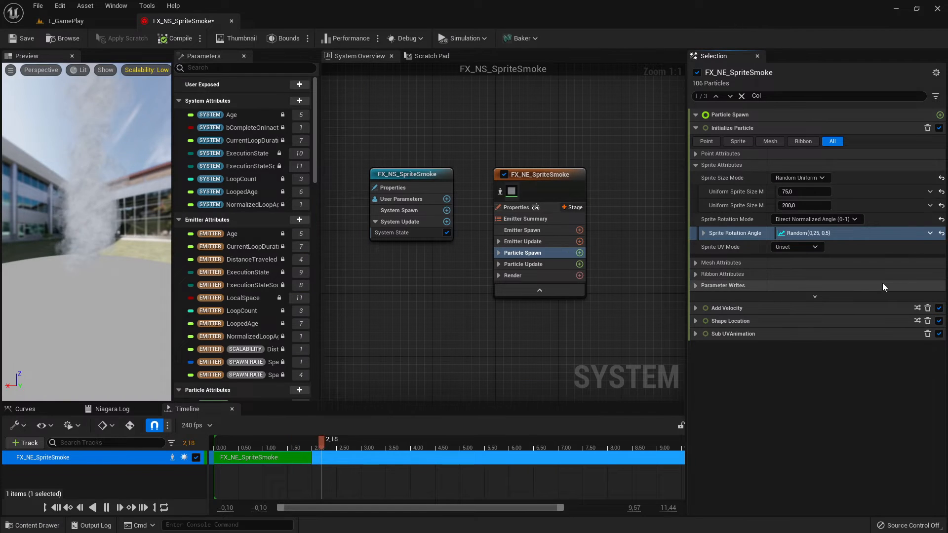
click(930, 233)
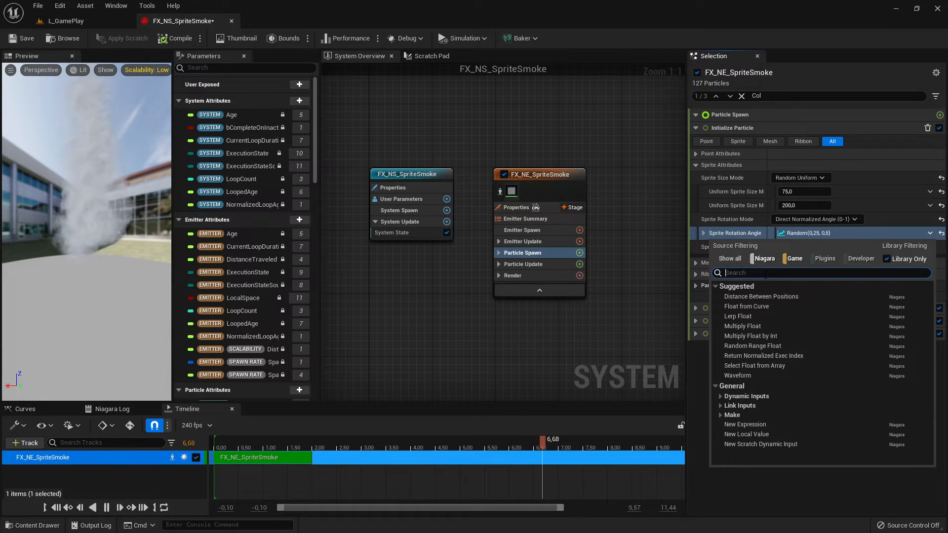
text(random)
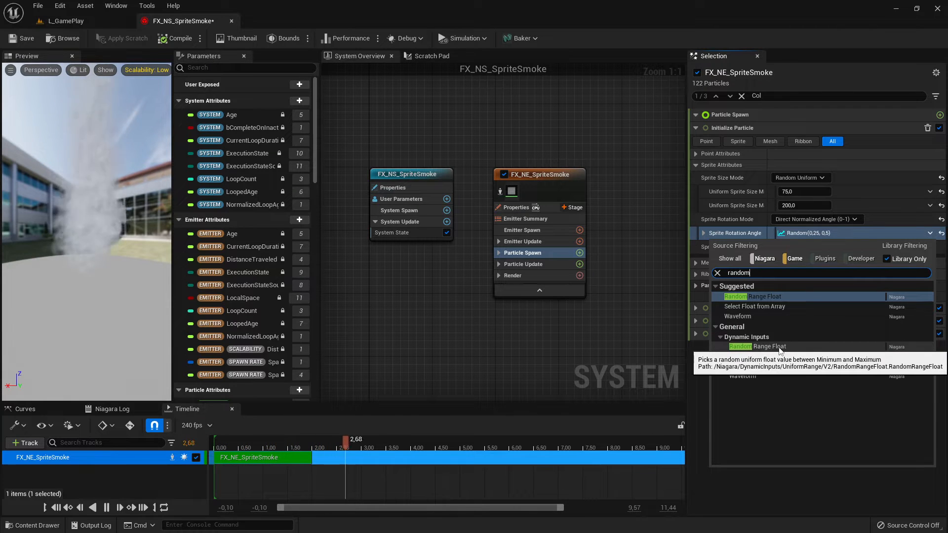
key(alt+Tab)
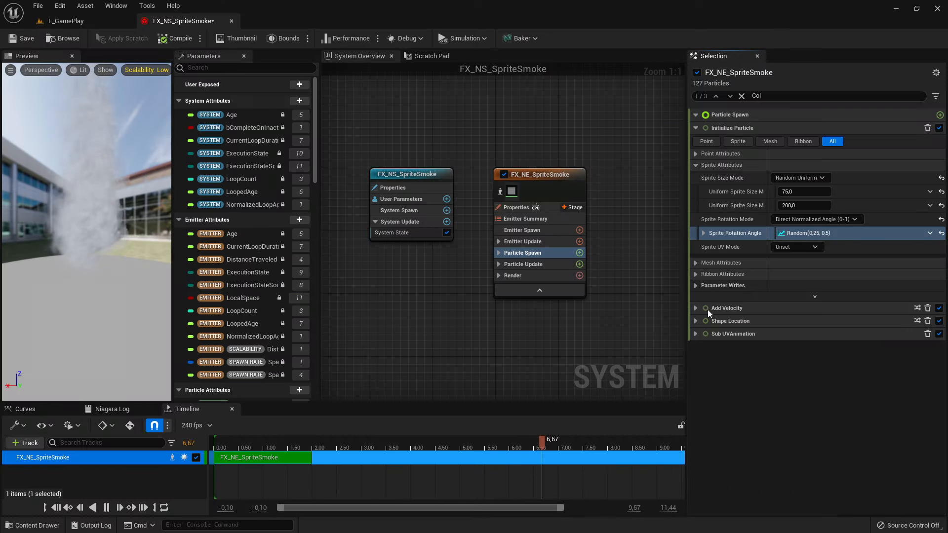
click(703, 233)
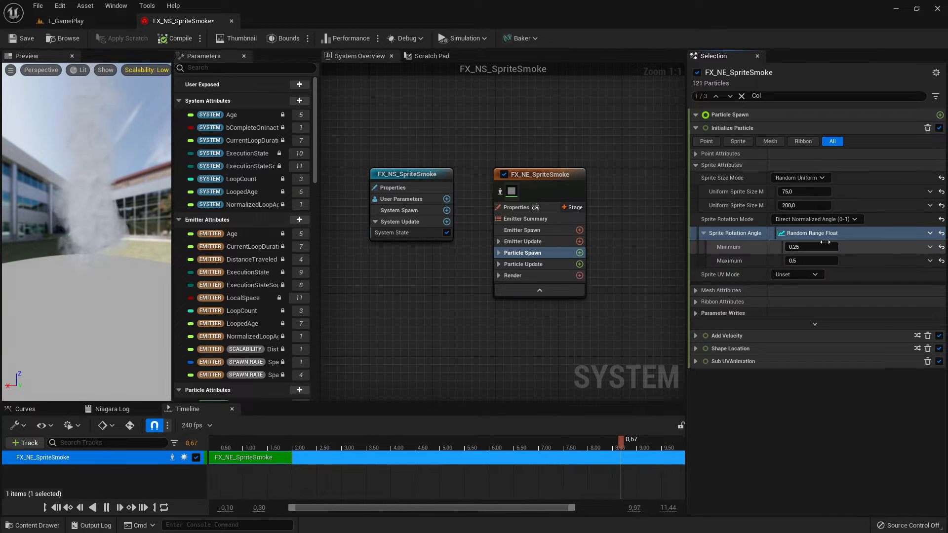
Read the browser guide's step on adding the Add Velocity module to Particle Spawn, and collapse Sprite Attributes in the Niagara editor
key(alt+Tab)
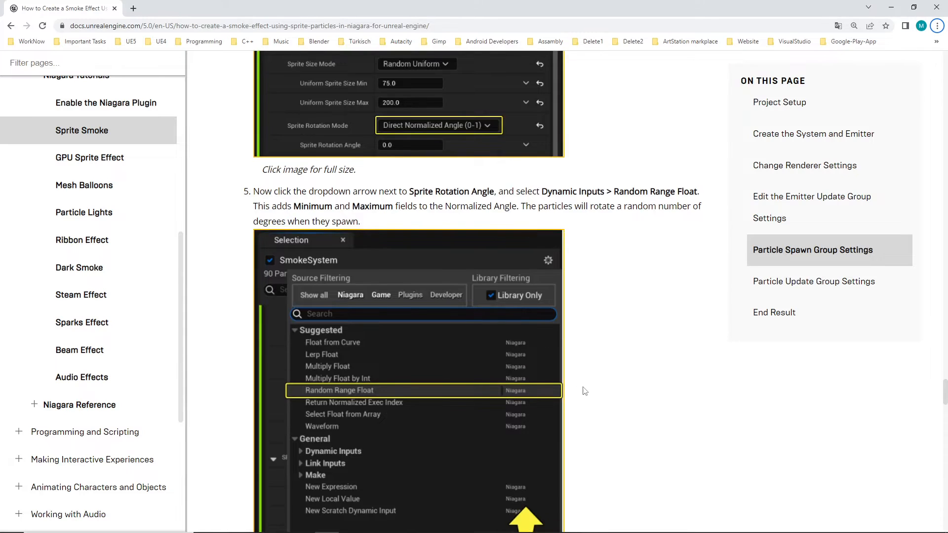
scroll(553, 332, down, 8)
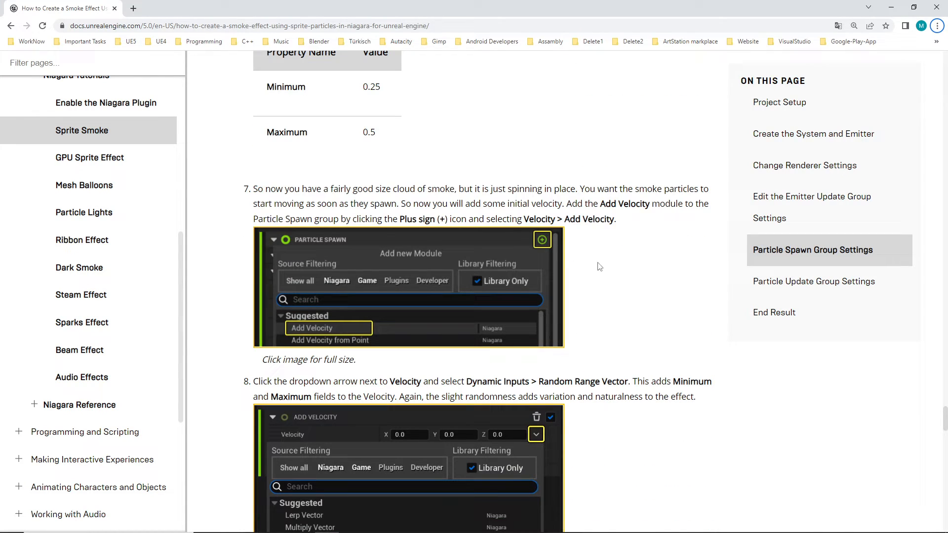
scroll(619, 279, up, 1)
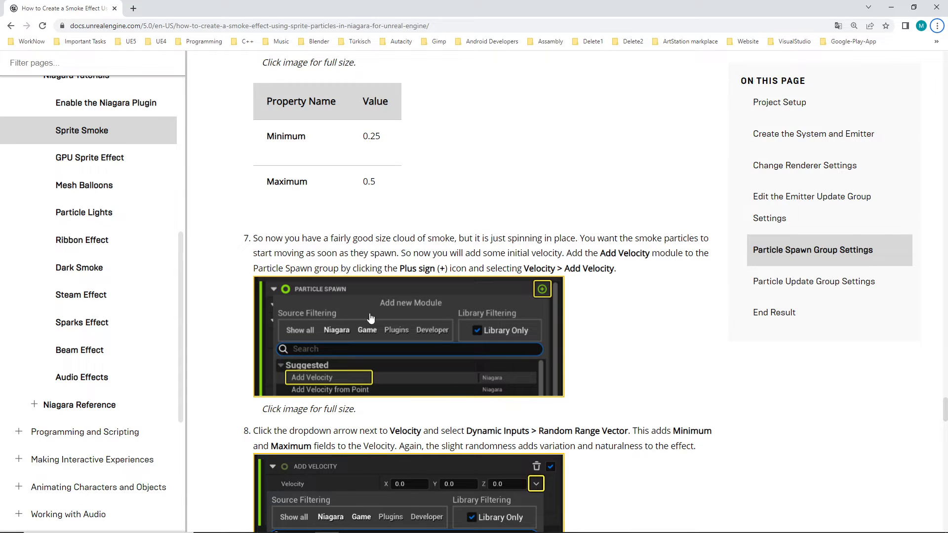
key(alt+Tab)
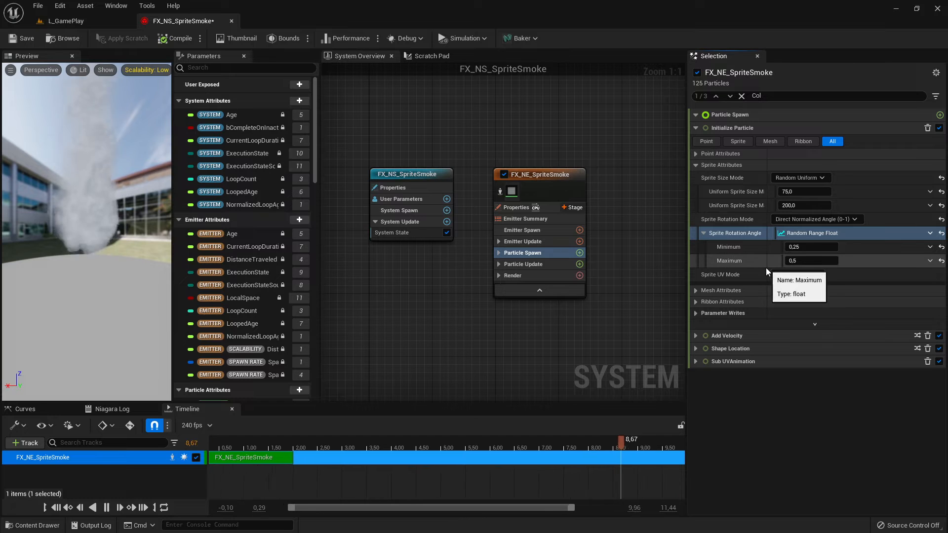
click(697, 166)
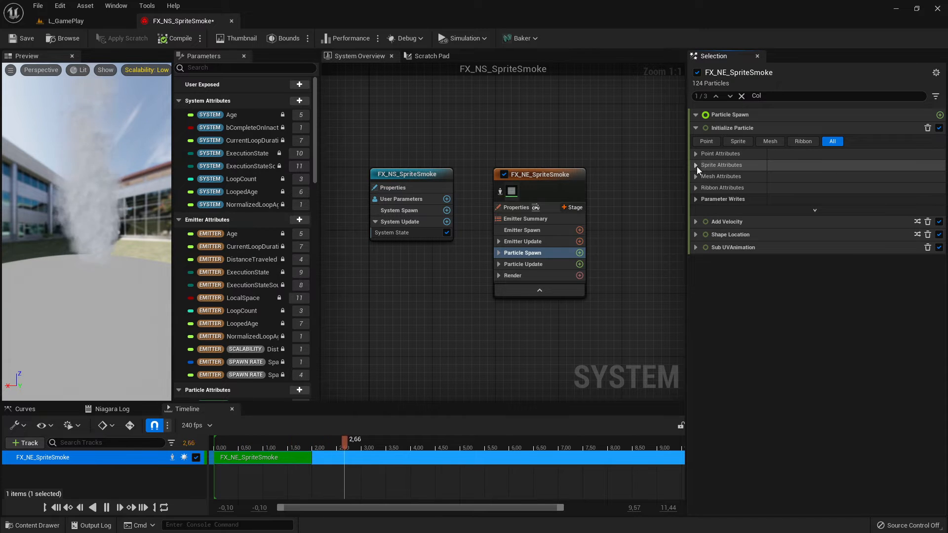
key(alt+Tab)
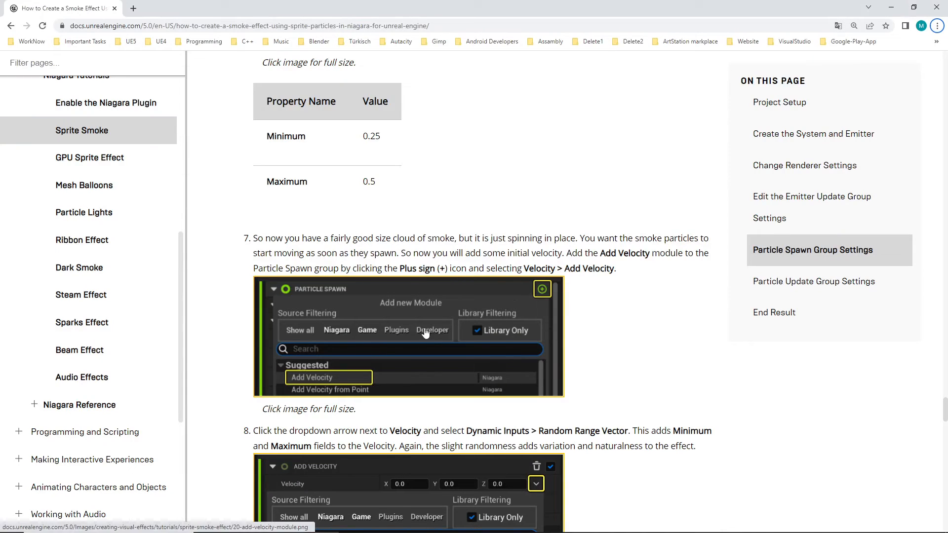
scroll(379, 328, down, 1)
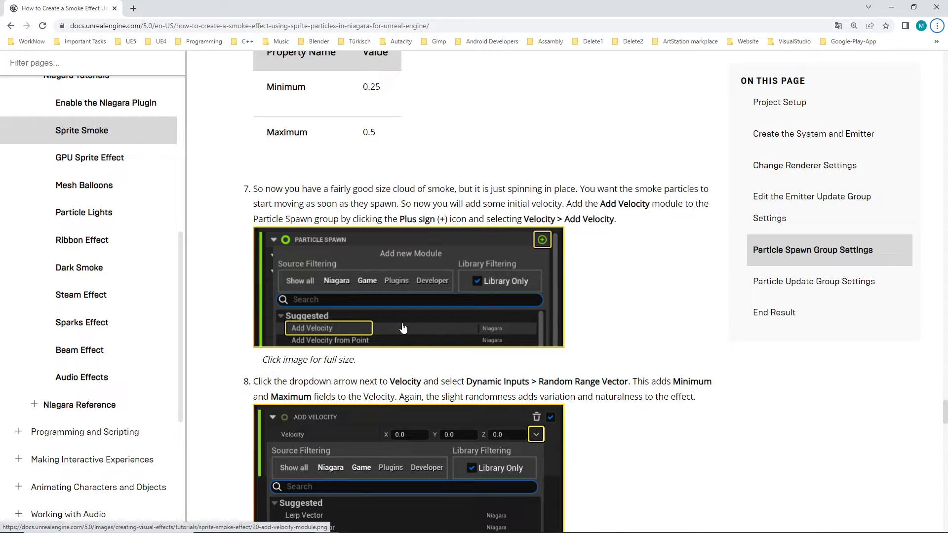
key(alt+Tab)
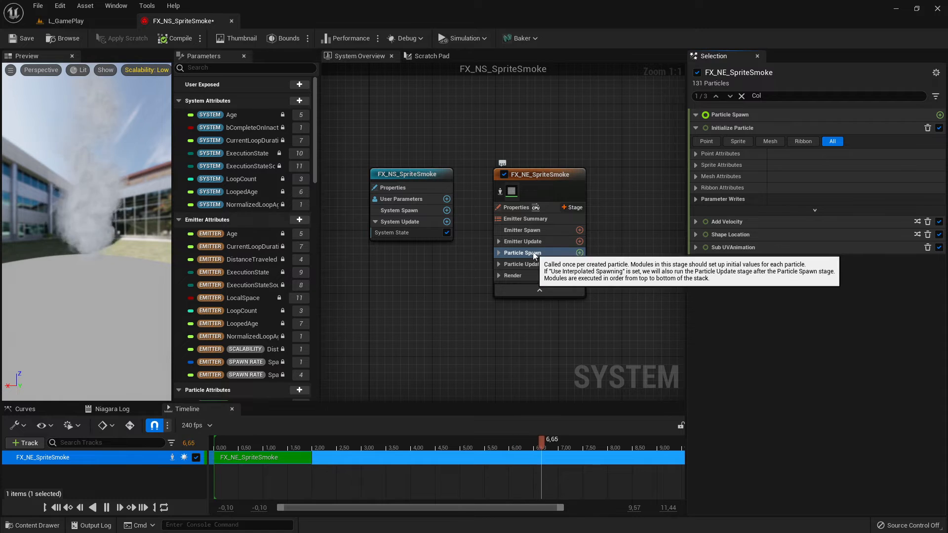
Expand the Particle Spawn group of FX_NE_SpriteSmoke, look over its addable modules, and display the Add Velocity settings
click(499, 253)
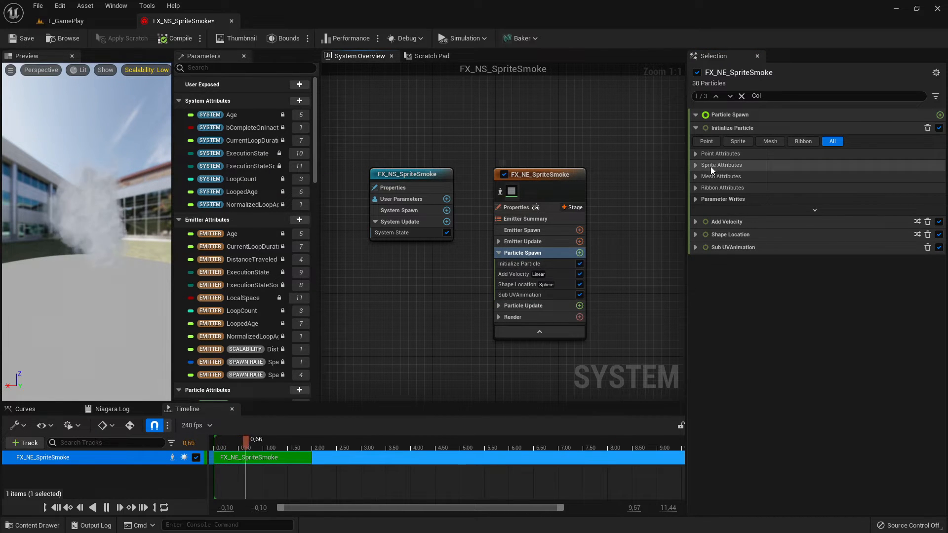
click(579, 253)
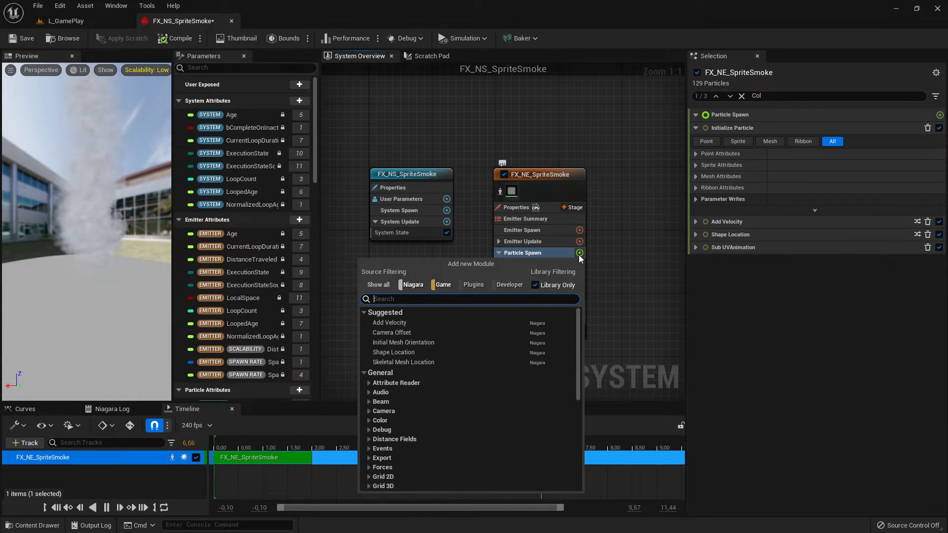
click(662, 283)
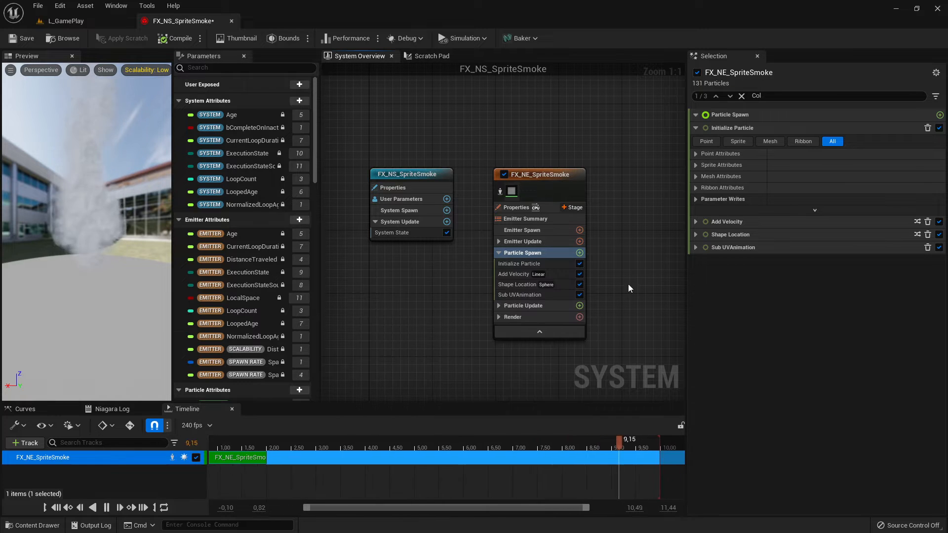
click(513, 274)
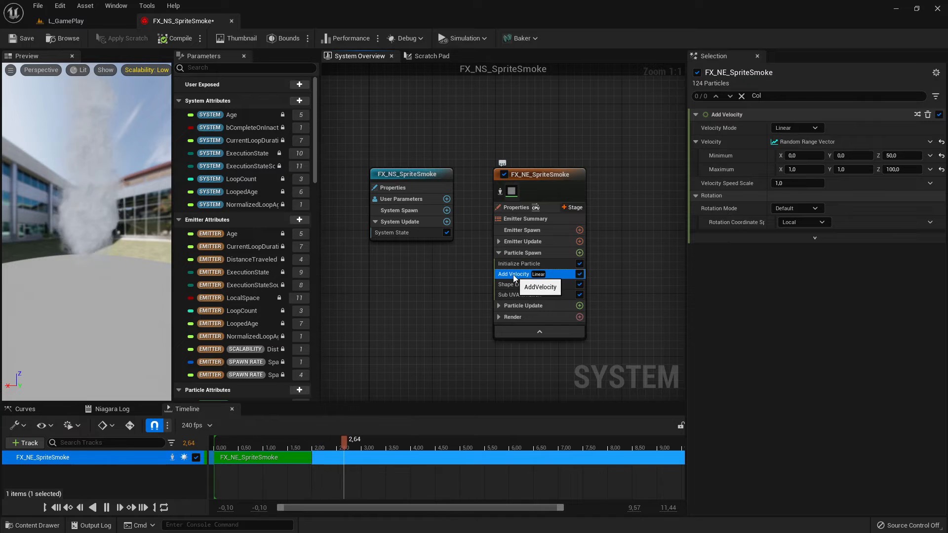
Read the browser guide's steps 8 and 9 on the Random Range Vector velocity and its Minimum and Maximum values
key(alt+Tab)
scroll(583, 347, down, 4)
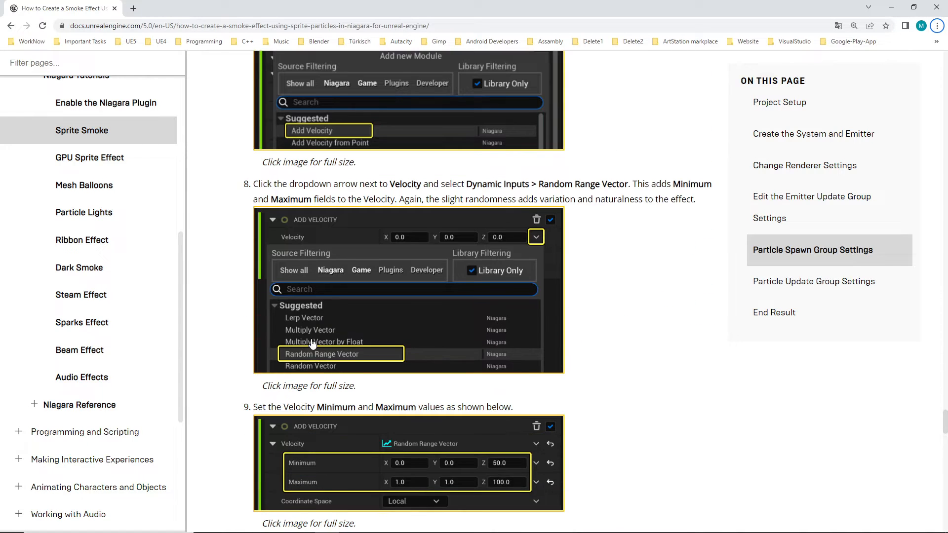
scroll(520, 338, up, 2)
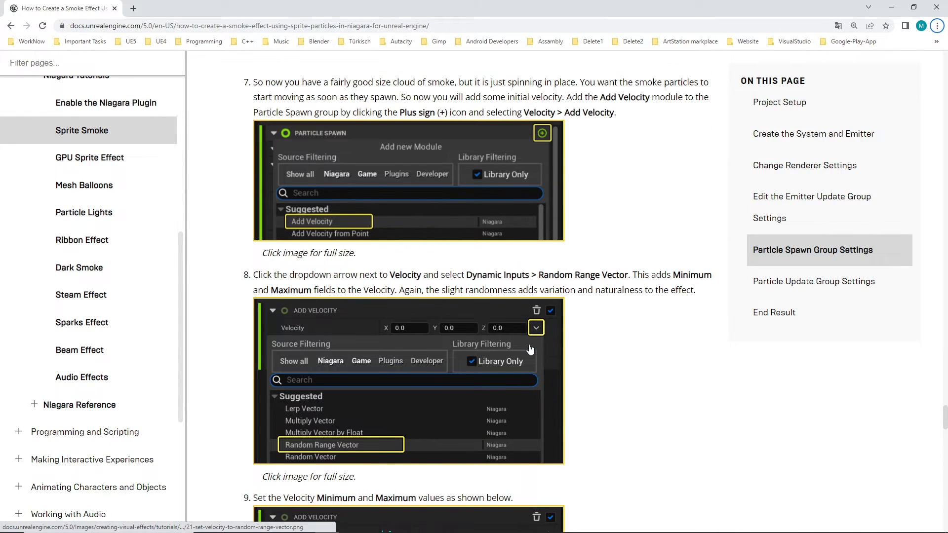
scroll(421, 308, down, 2)
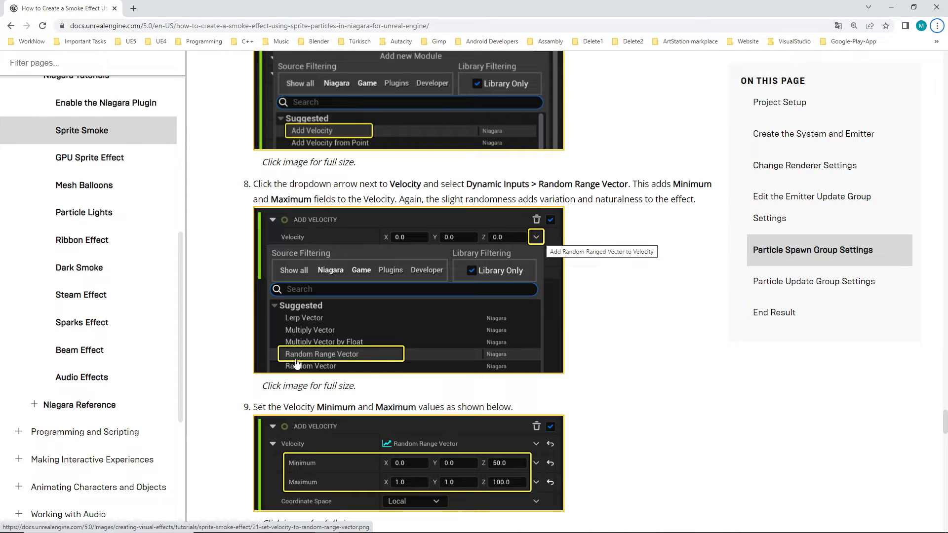
scroll(335, 360, down, 4)
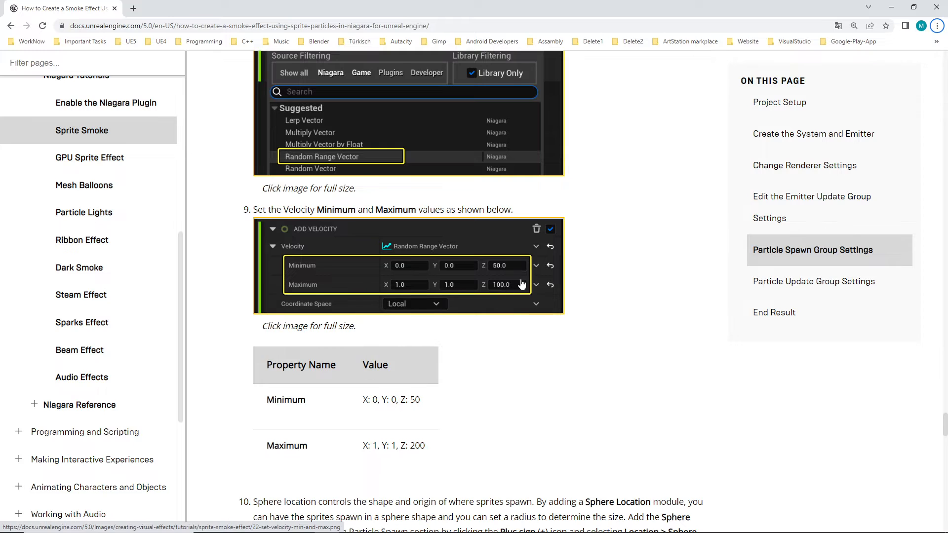
scroll(521, 284, down, 2)
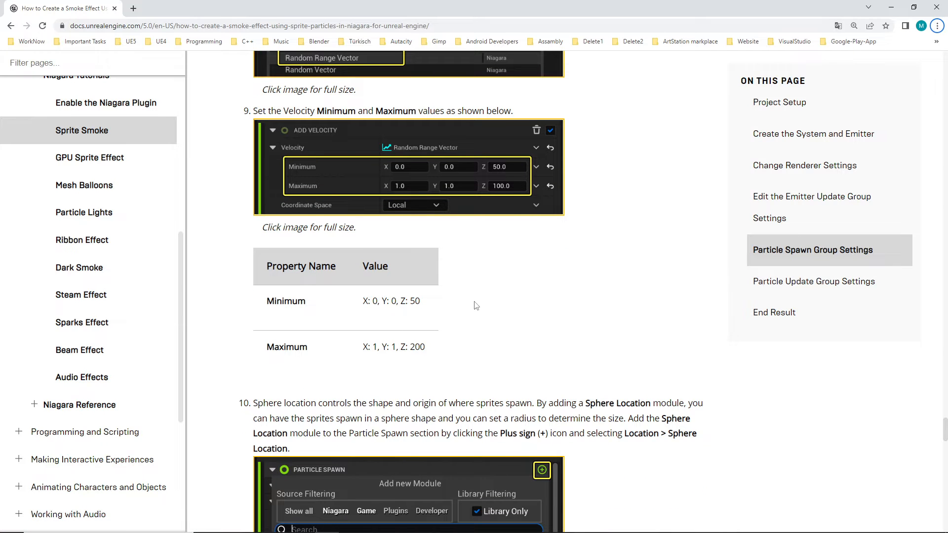
scroll(475, 302, up, 1)
key(alt+Tab)
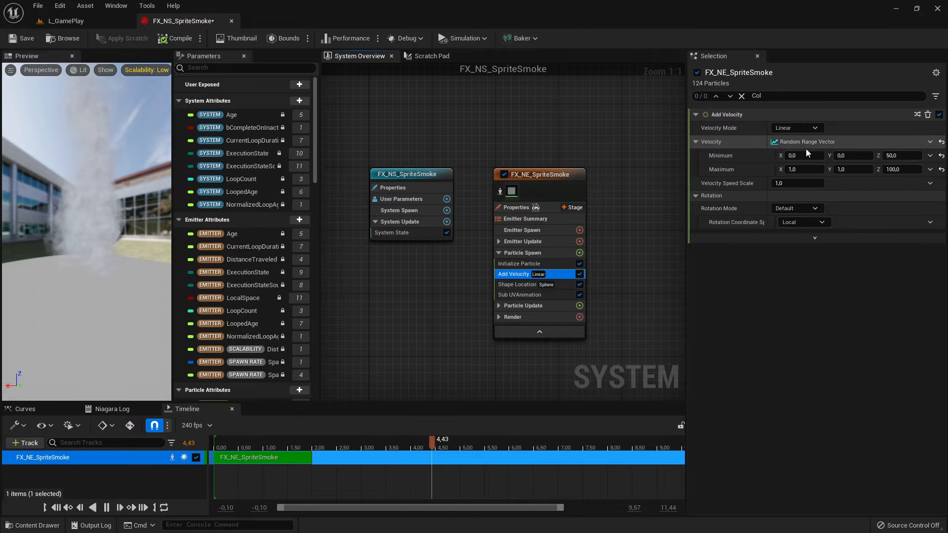
Search the dynamic inputs available for the Add Velocity module's Velocity for "random", leaving the current choice in place
click(929, 142)
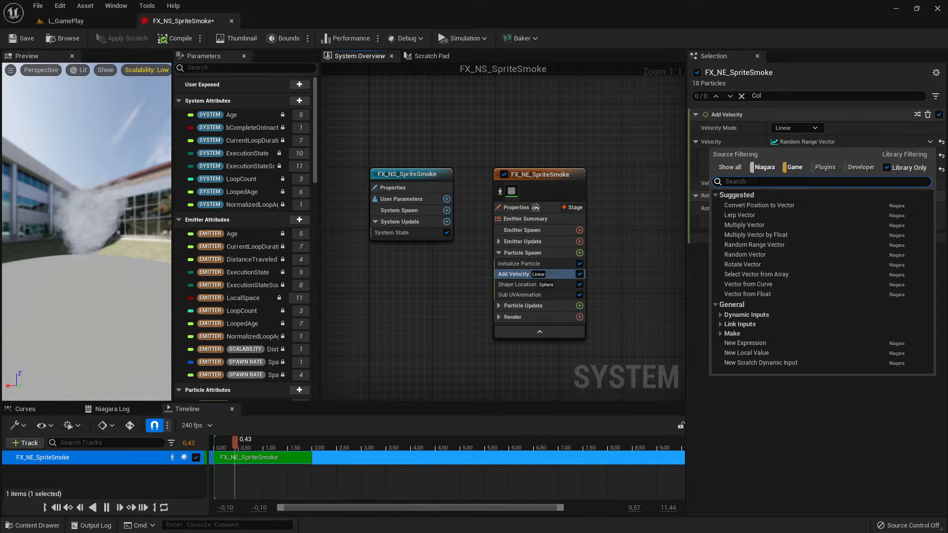
text(random)
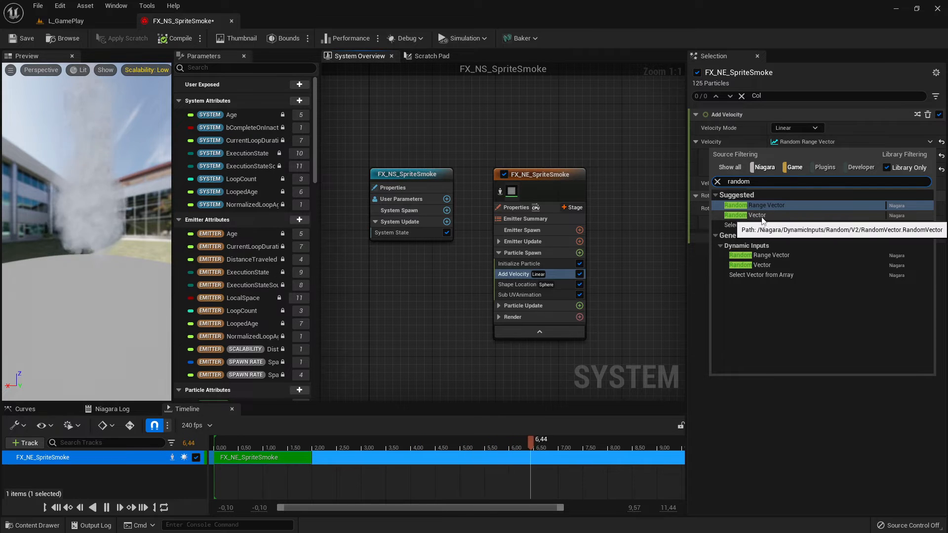
click(743, 395)
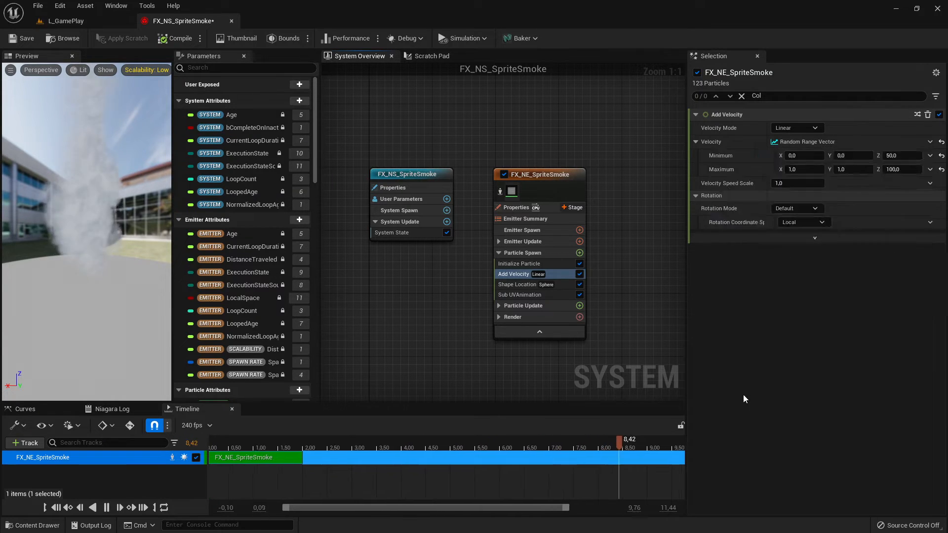
Compare the Minimum and Maximum velocity values in the browser guide with the Add Velocity settings in the Niagara editor
key(alt+Tab)
scroll(597, 373, up, 3)
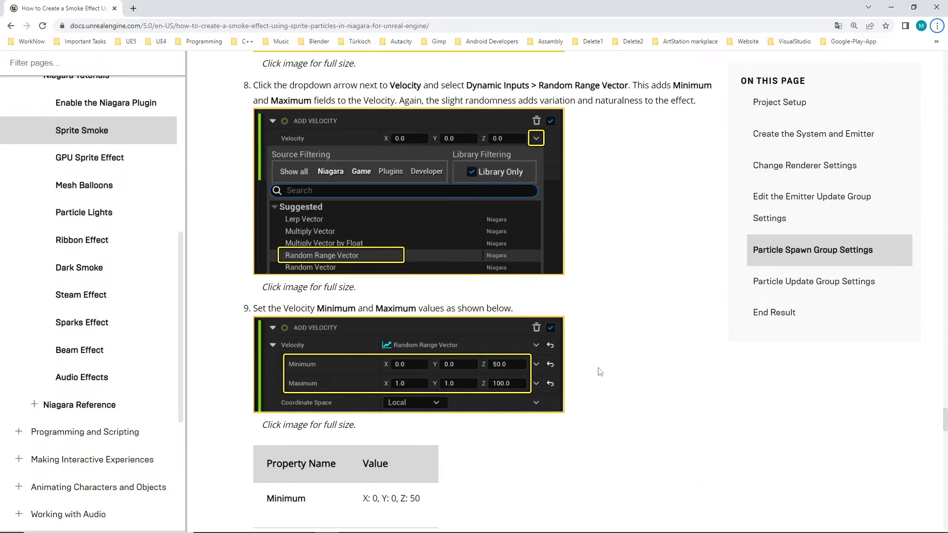
double_click(584, 90)
scroll(494, 323, down, 3)
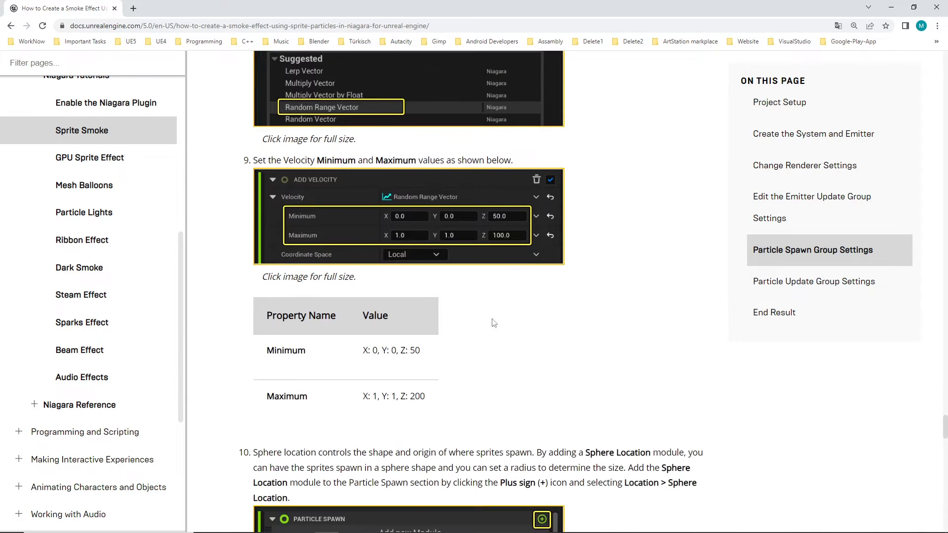
key(alt+Tab)
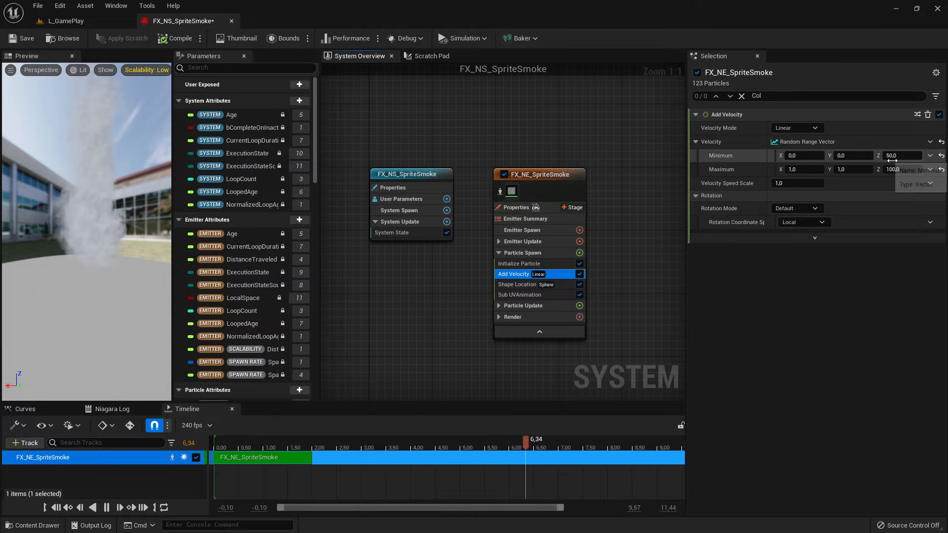
scroll(641, 276, down, 1)
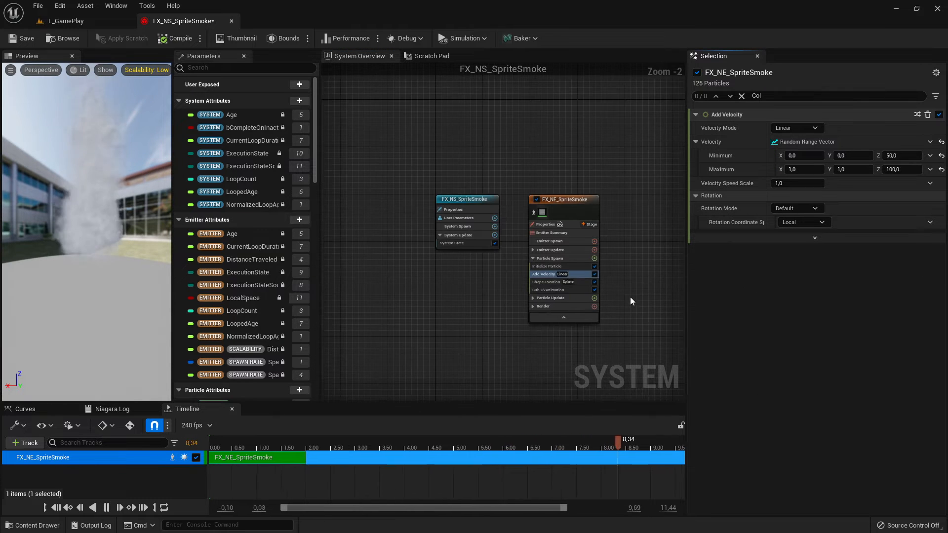
scroll(630, 297, down, 1)
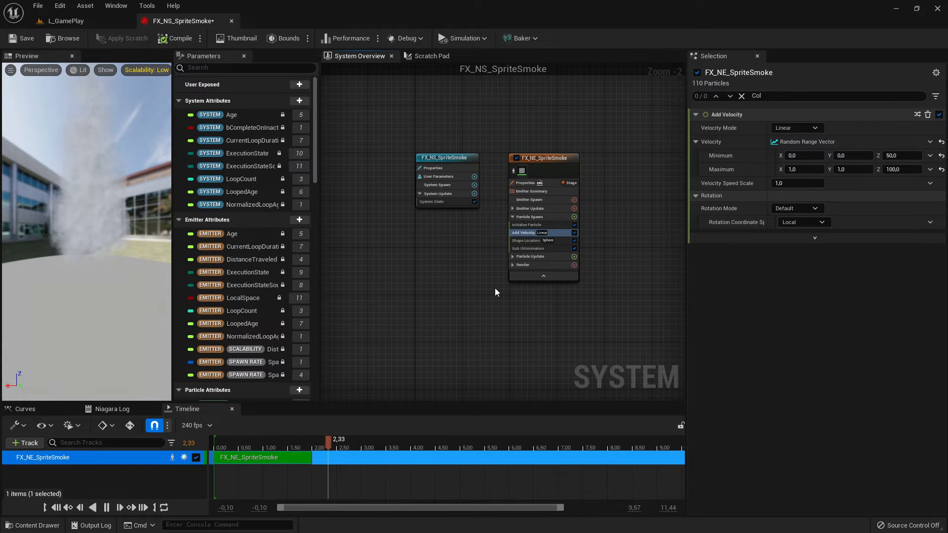
Switch to the browser guide and read steps 10 and 11 on adding the Sphere Location module and setting its radius and distribution
key(alt+Tab)
scroll(601, 276, down, 8)
scroll(601, 296, up, 2)
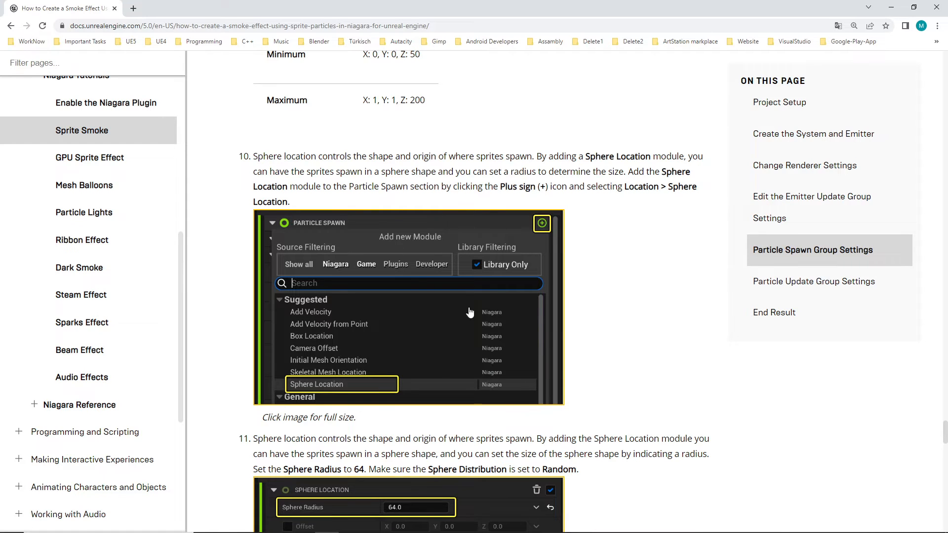
scroll(512, 311, down, 2)
scroll(556, 312, down, 1)
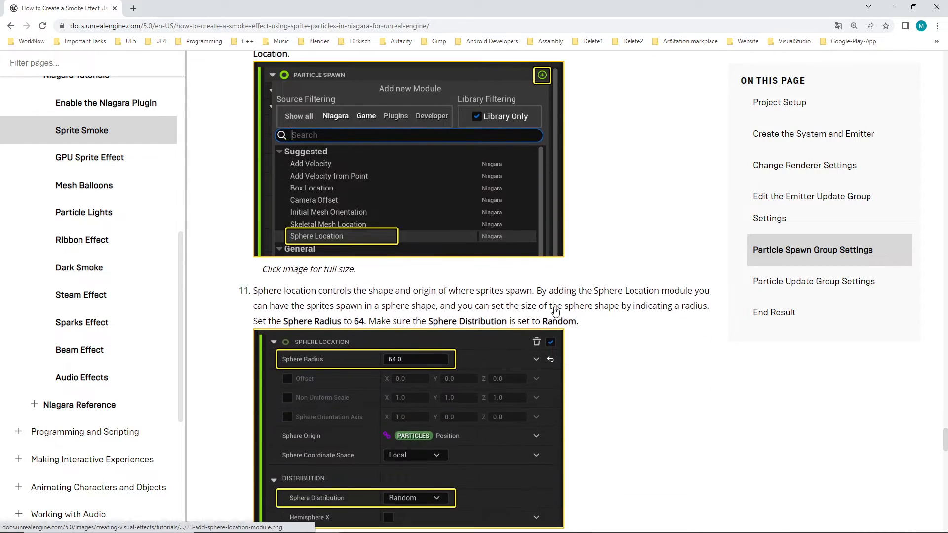
scroll(555, 312, up, 2)
scroll(556, 312, down, 1)
scroll(555, 312, up, 1)
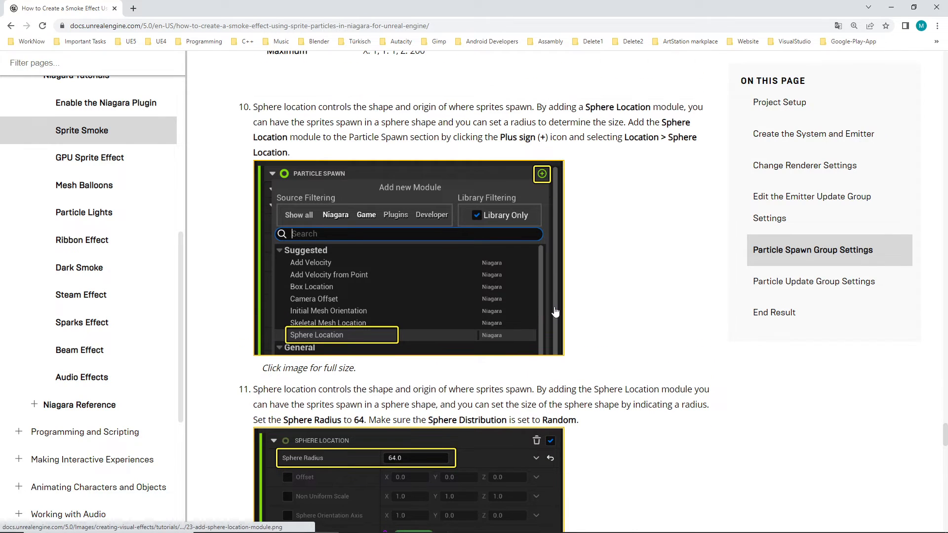
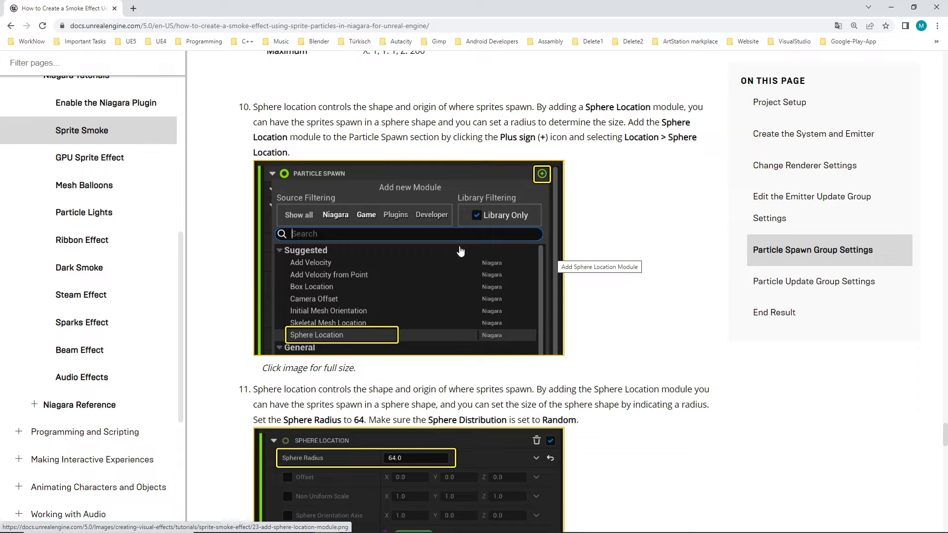
scroll(460, 251, up, 3)
scroll(543, 276, down, 2)
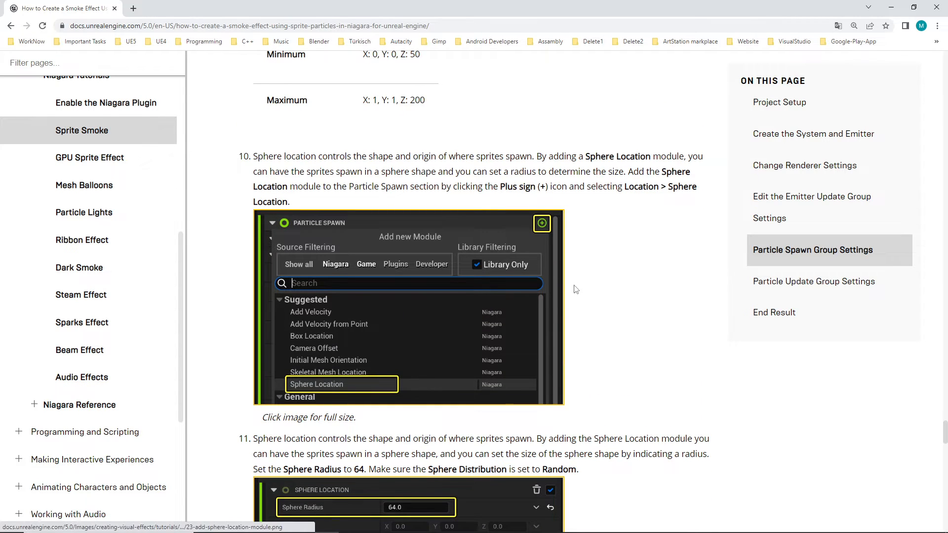
scroll(575, 289, down, 1)
scroll(614, 198, up, 1)
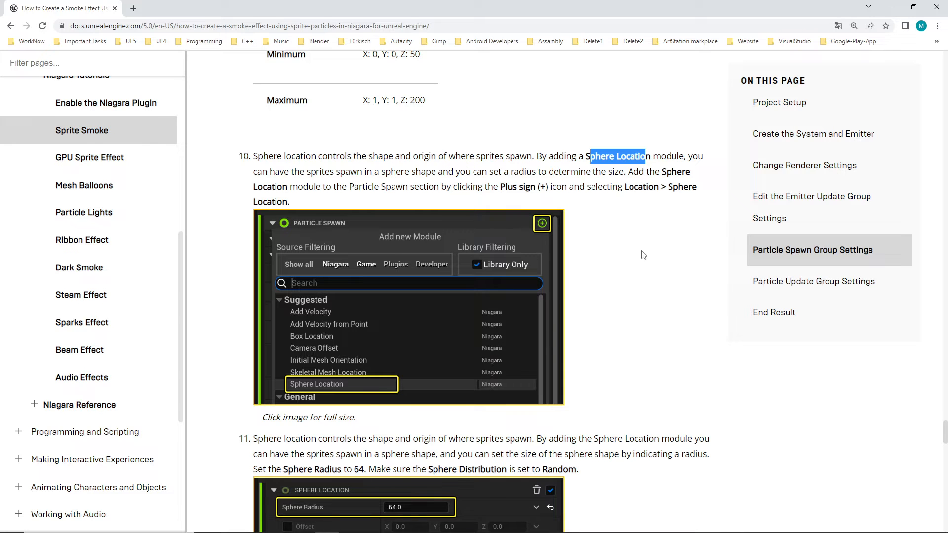
Switch to the Niagara editor, show the whole Particle Spawn group and collapse its Initialize Particle and Add Velocity modules
key(alt+Tab)
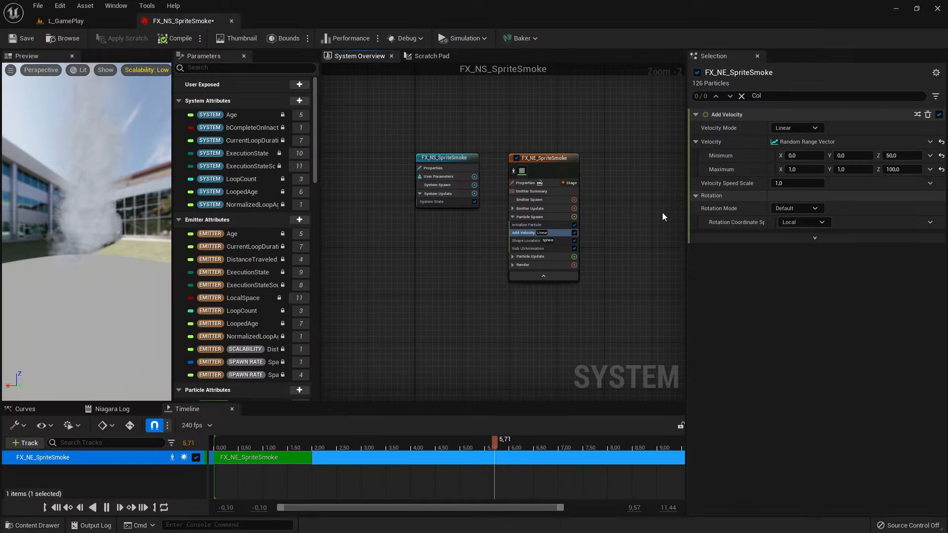
scroll(562, 243, up, 2)
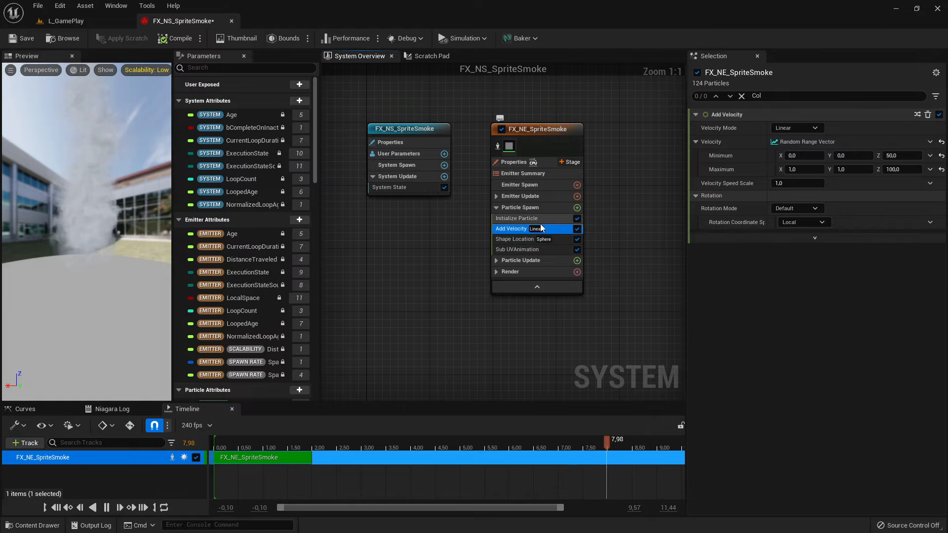
click(522, 209)
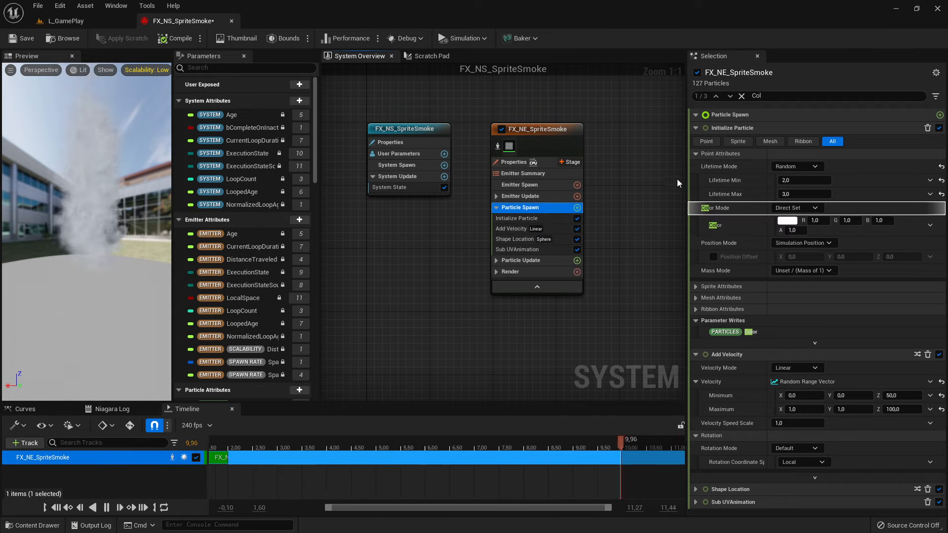
click(695, 129)
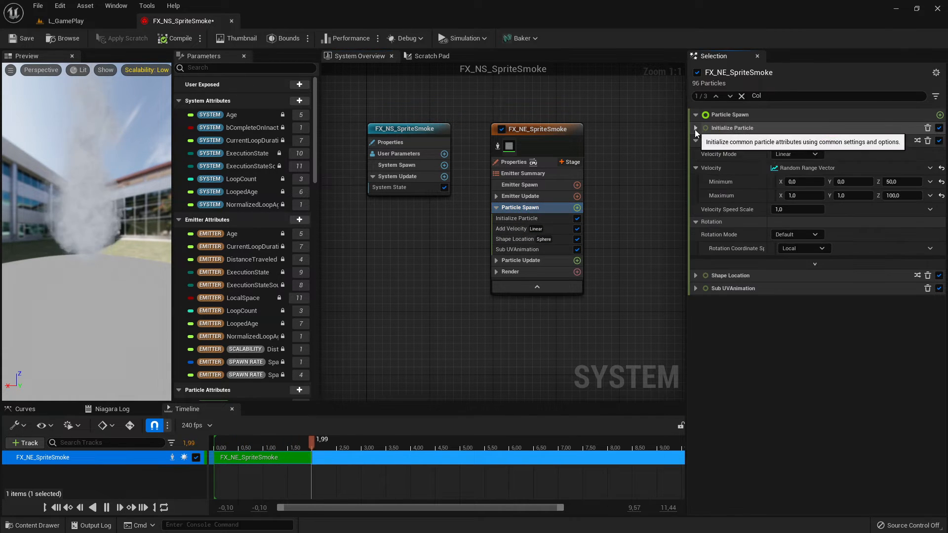
click(696, 141)
Check the module named in the browser guide, search for "Spher" and add another Shape Location module to Particle Spawn
key(alt+Tab)
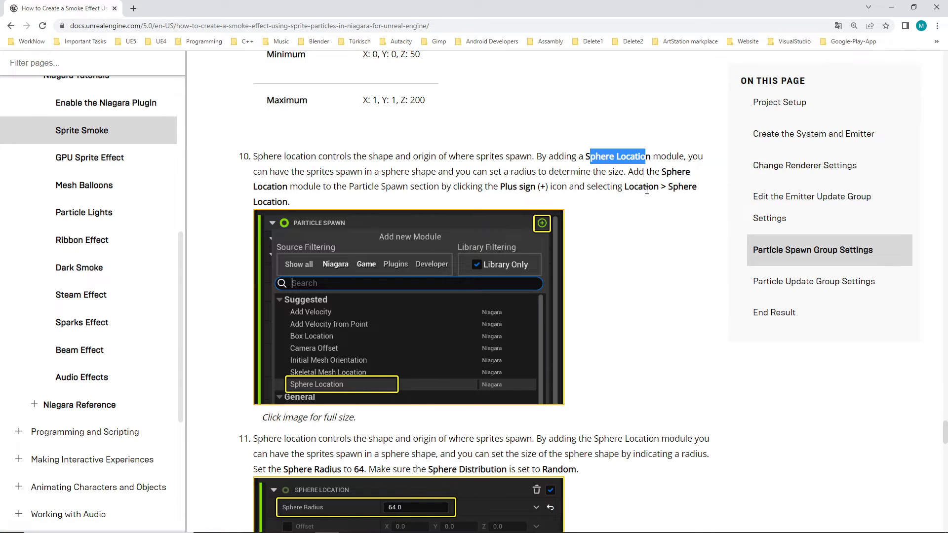
key(alt+Tab)
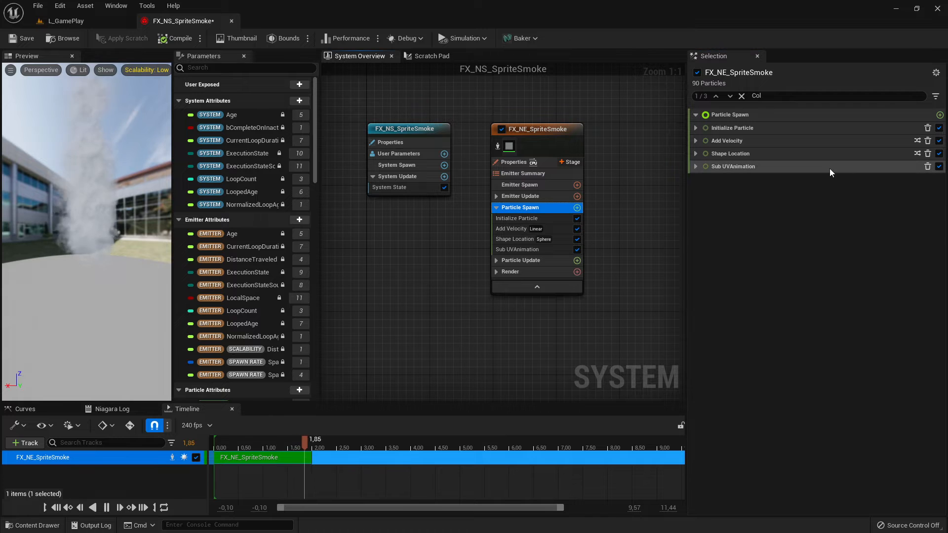
click(939, 115)
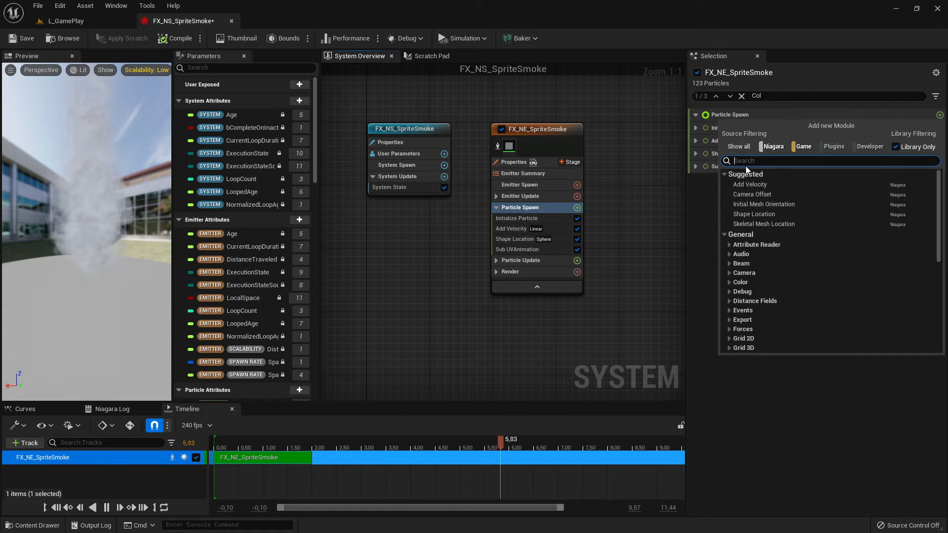
text(S)
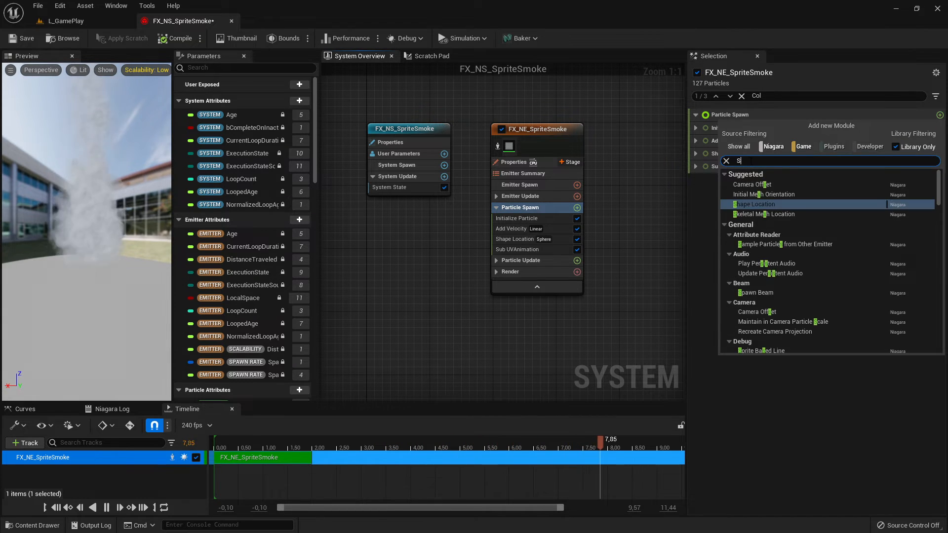
text(pher)
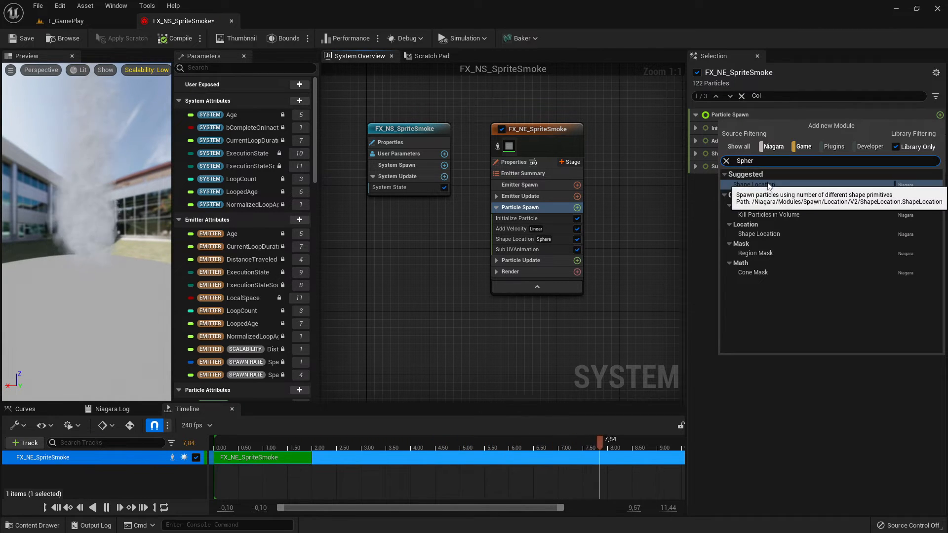
click(759, 234)
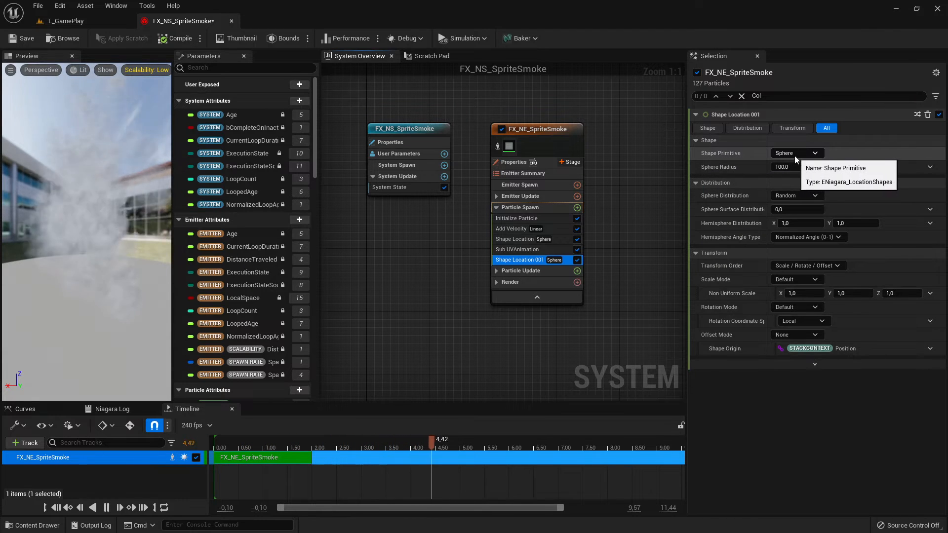
Review the Shape Primitive options of the newly added Shape Location module and choose Sphere
click(795, 154)
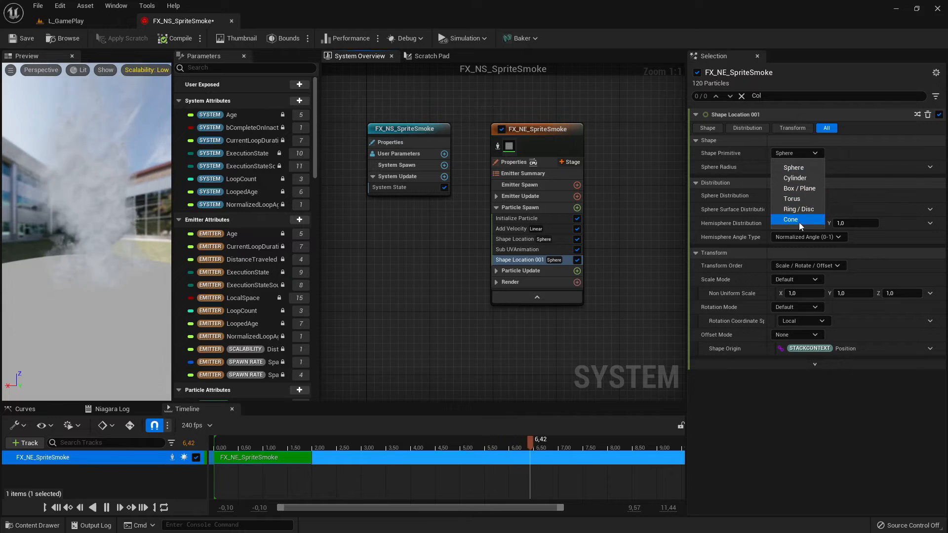
click(803, 170)
right_click(789, 152)
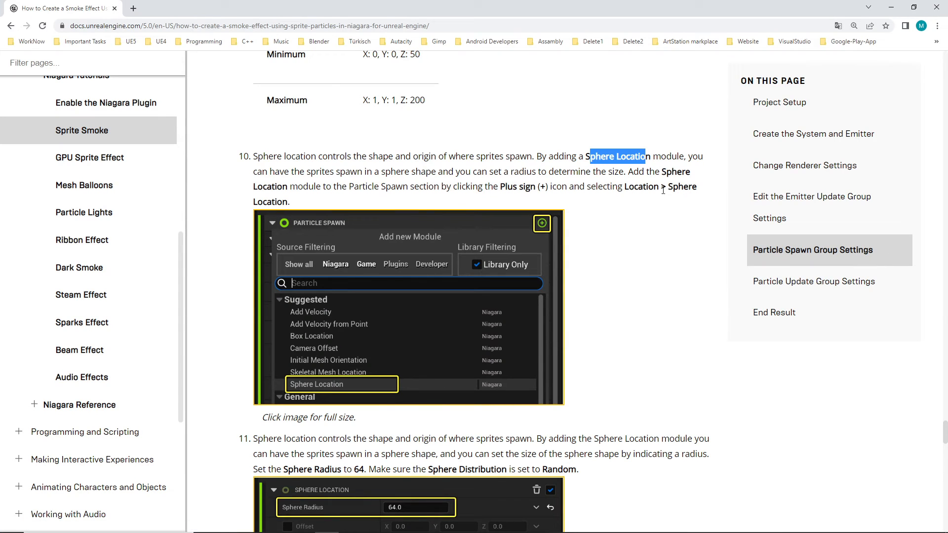
Read steps 10 and 11 of the browser guide and compare their sphere settings with the new Shape Location module
double_click(671, 187)
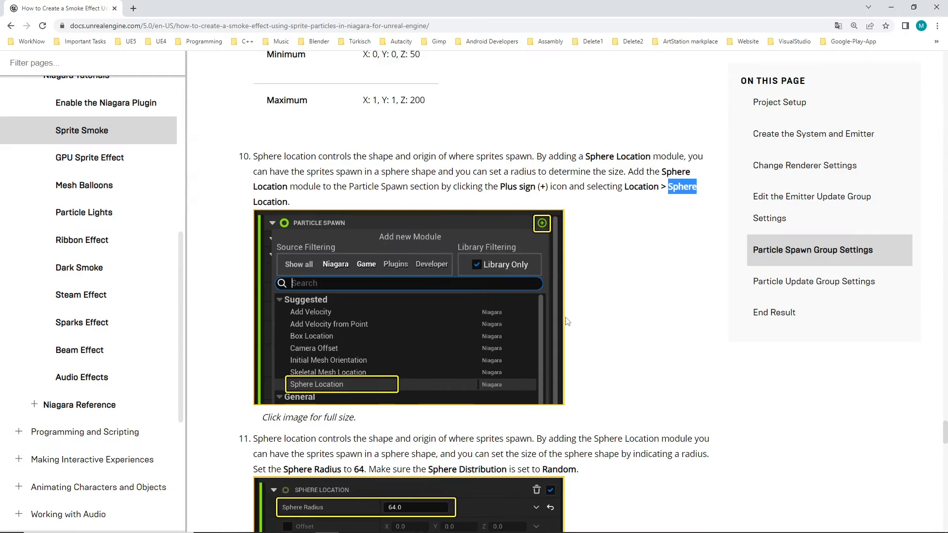
scroll(331, 280, down, 4)
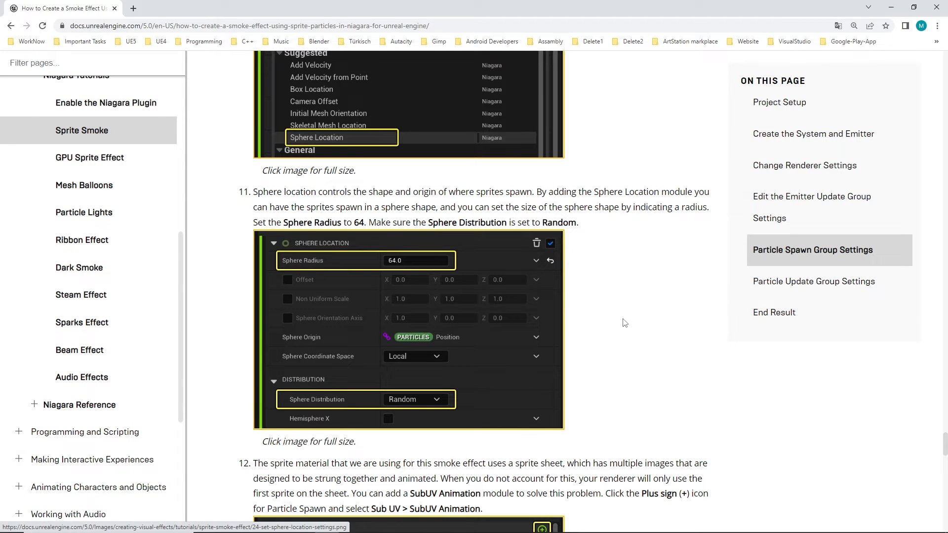
scroll(624, 322, down, 1)
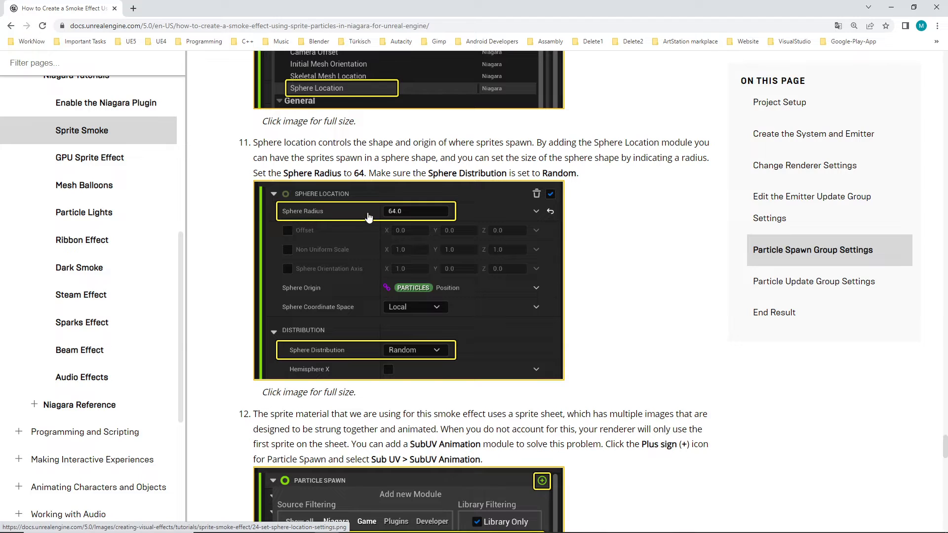
key(alt+Tab)
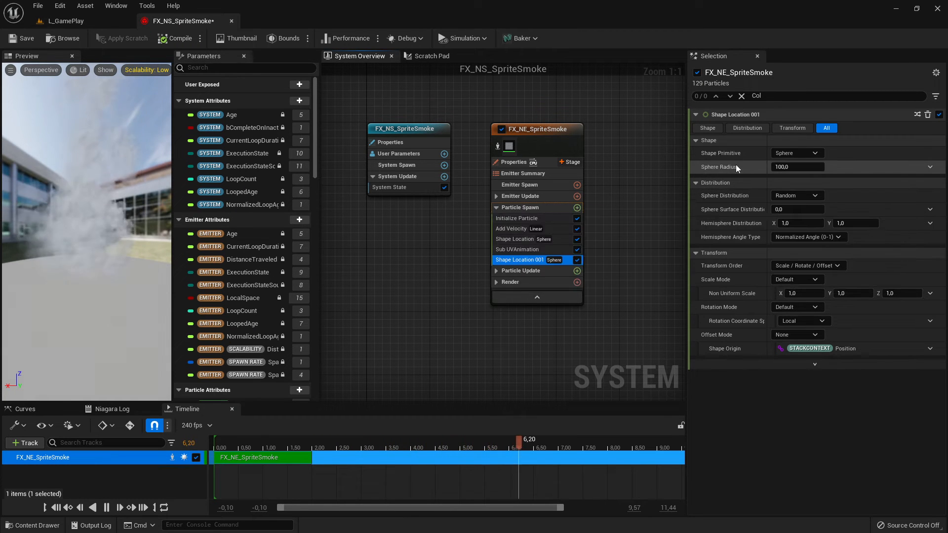
key(alt+Tab)
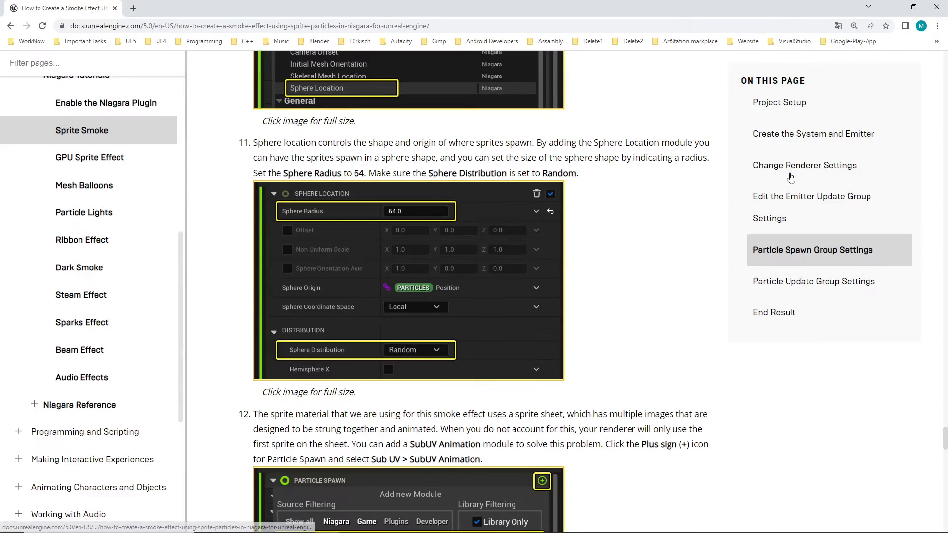
Return to the Niagara editor and delete the duplicate Shape Location module from Particle Spawn
key(alt+Tab)
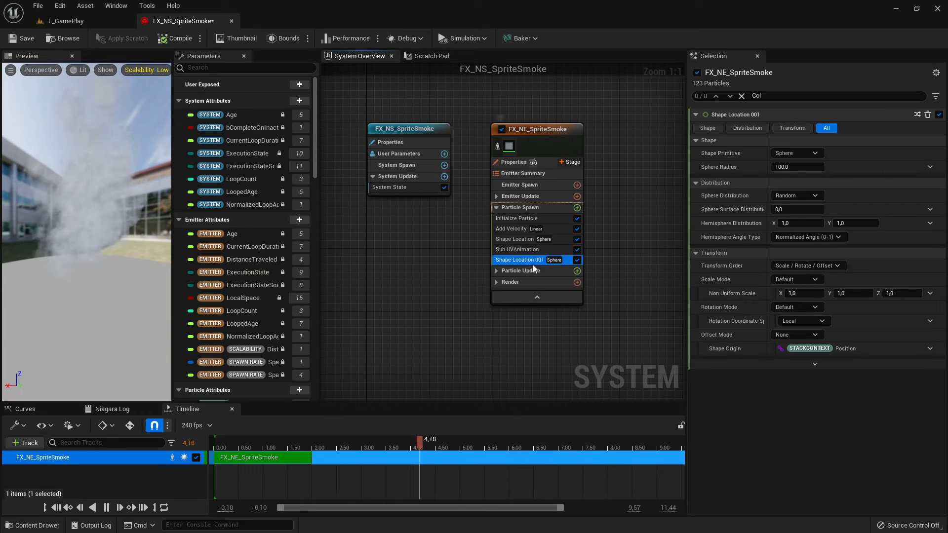
key(Delete)
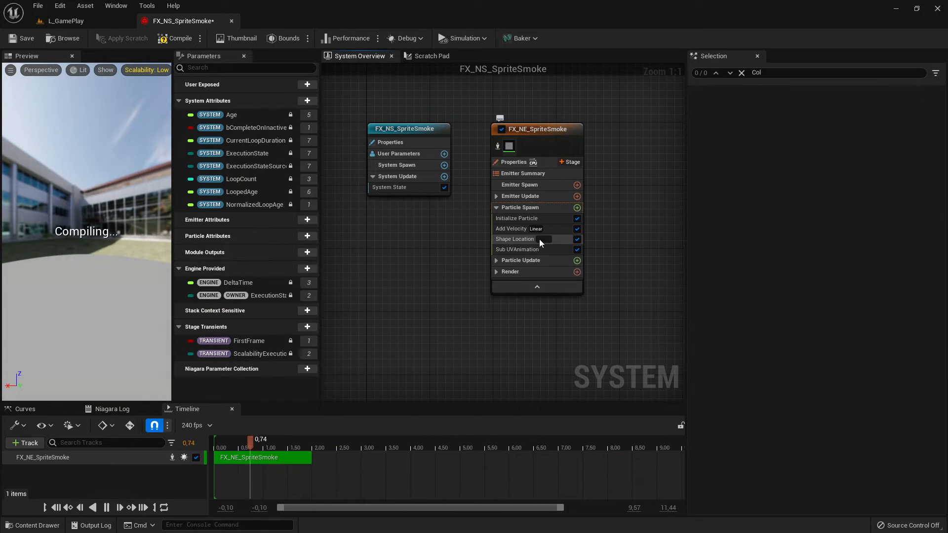
Select the original Shape Location module and expand its Shape, Distribution and Transform settings for checking
click(507, 240)
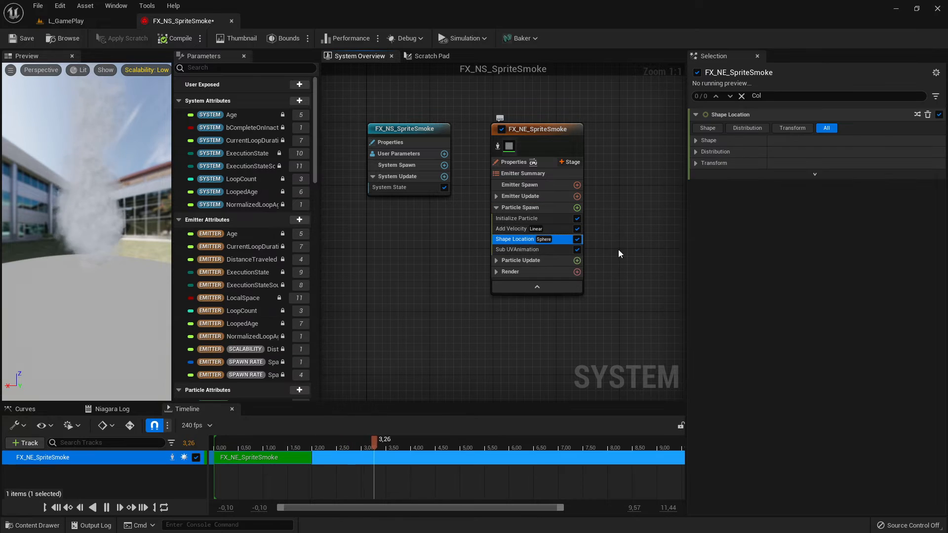
click(697, 141)
click(693, 183)
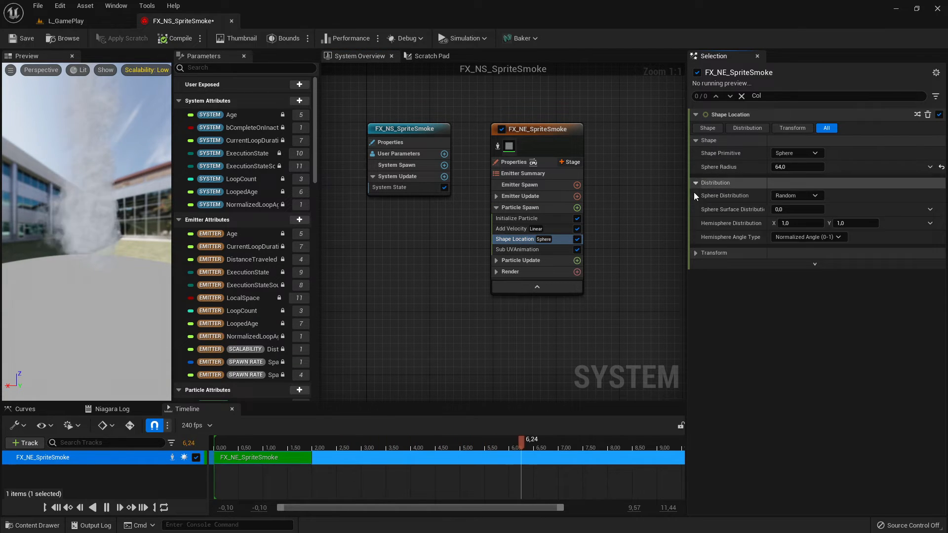
click(694, 254)
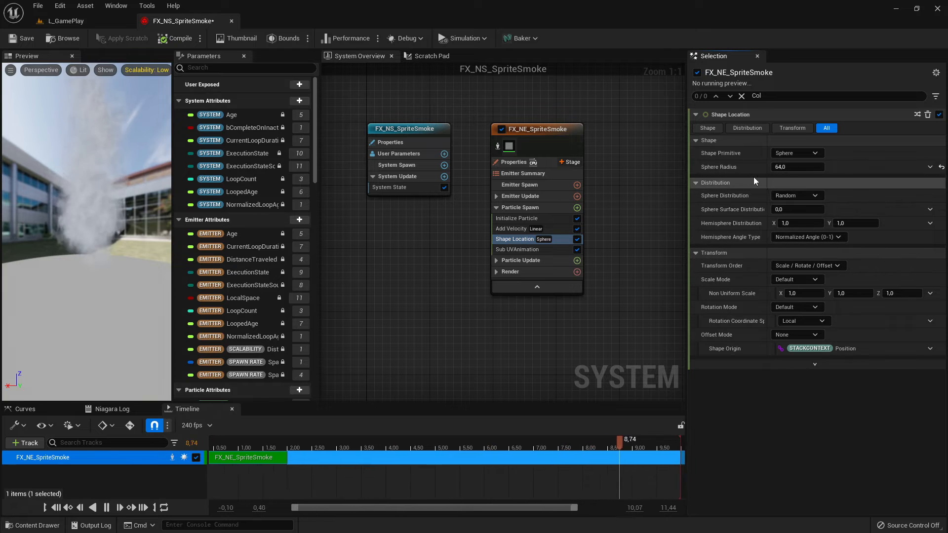
Compare the Sphere Radius and Sphere Distribution in the browser guide's step 11 with the Shape Location settings in the Niagara editor
key(alt+Tab)
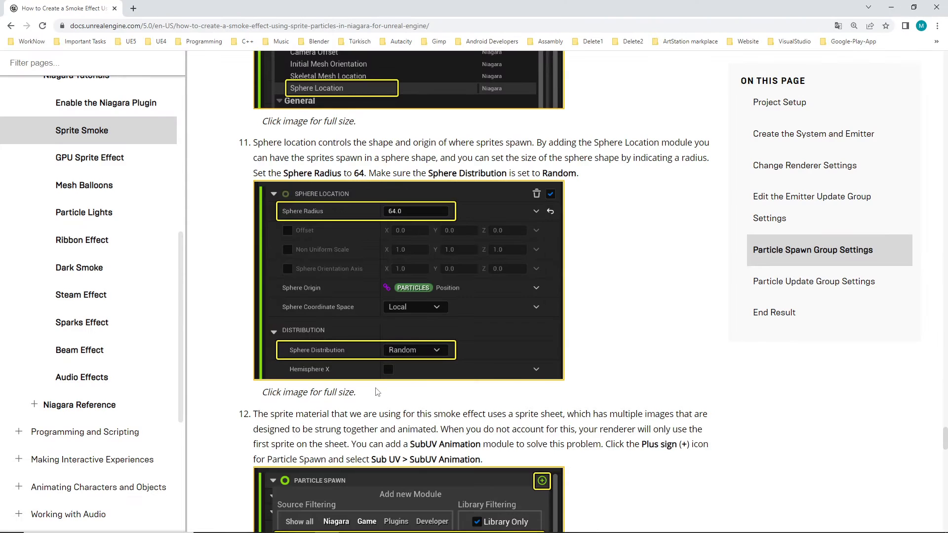
scroll(491, 293, down, 1)
scroll(507, 306, up, 2)
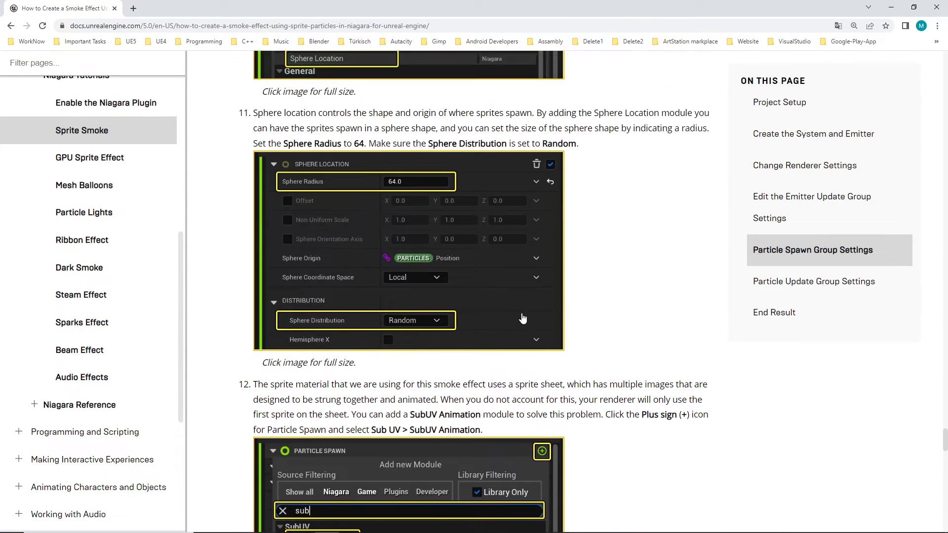
scroll(509, 282, down, 3)
scroll(509, 281, down, 1)
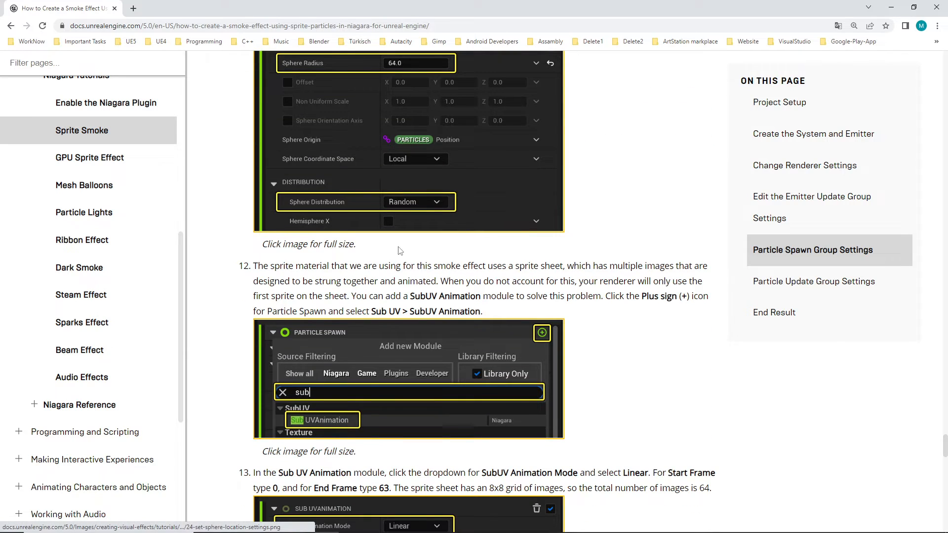
key(alt+Tab)
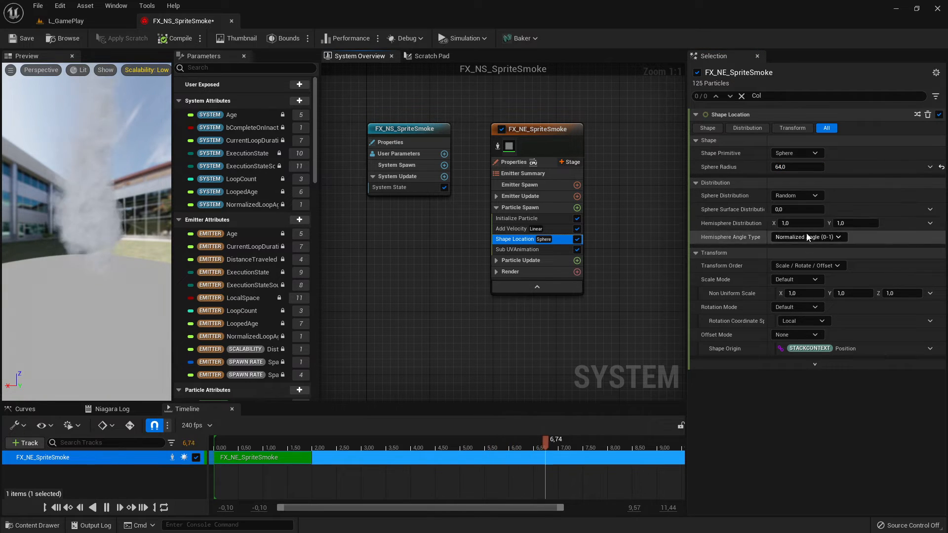
key(alt+Tab)
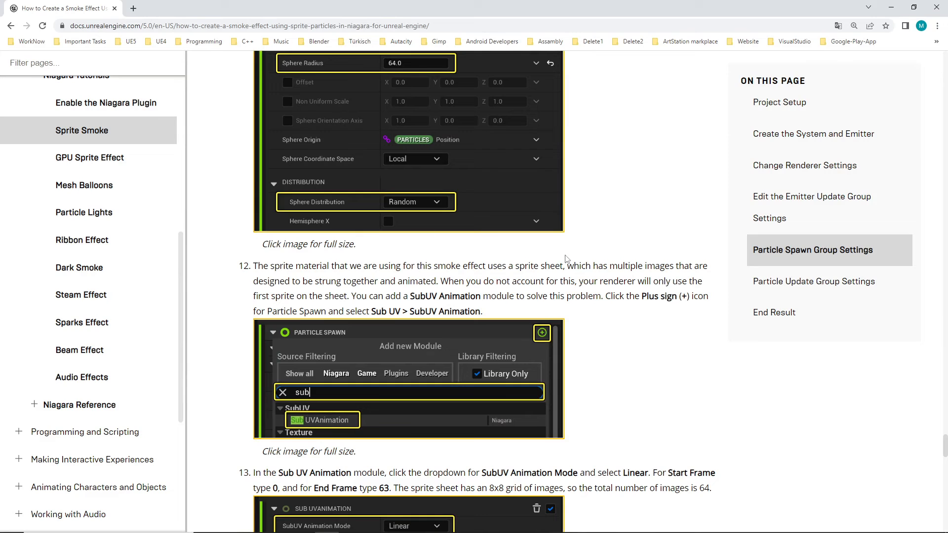
key(alt+Tab)
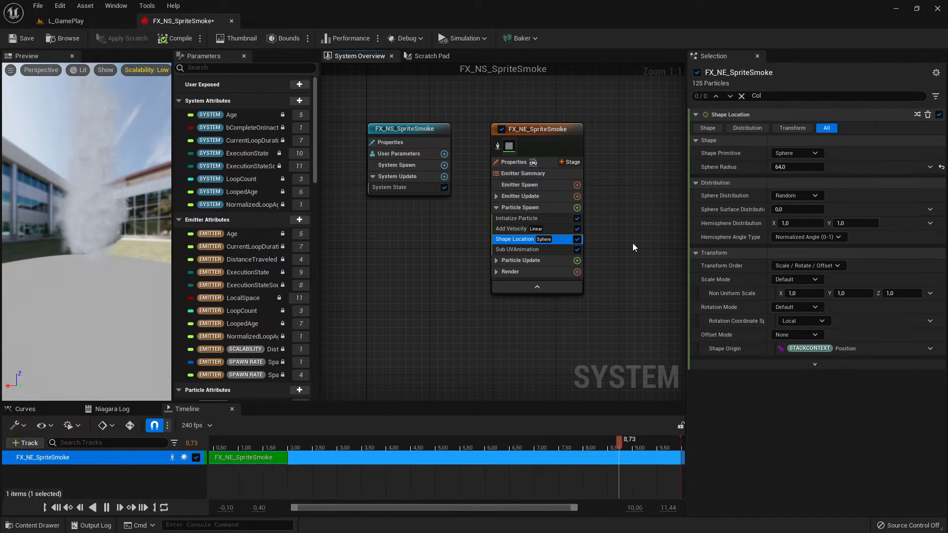
Read the browser guide's steps 12 and 13 on adding the SubUV Animation module and setting its mode and frame range
key(alt+Tab)
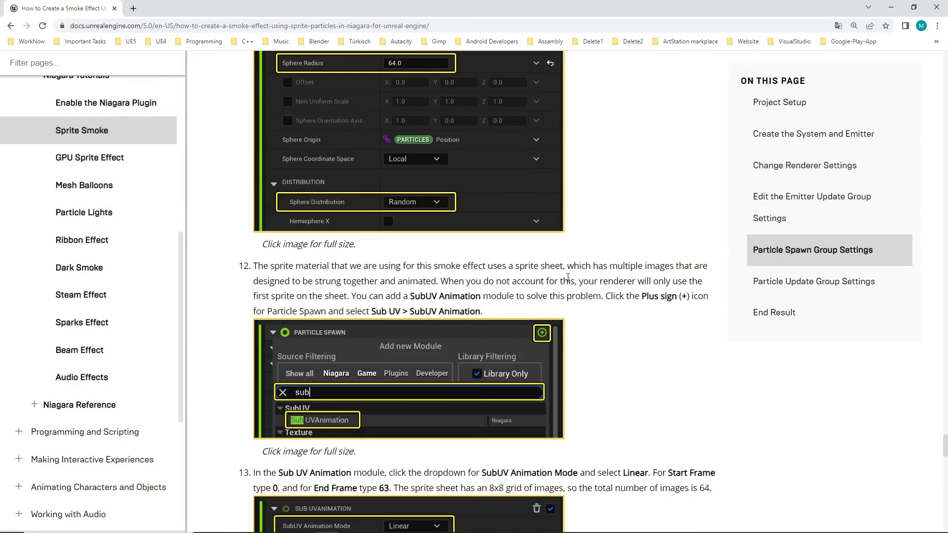
scroll(658, 267, up, 3)
scroll(658, 267, down, 6)
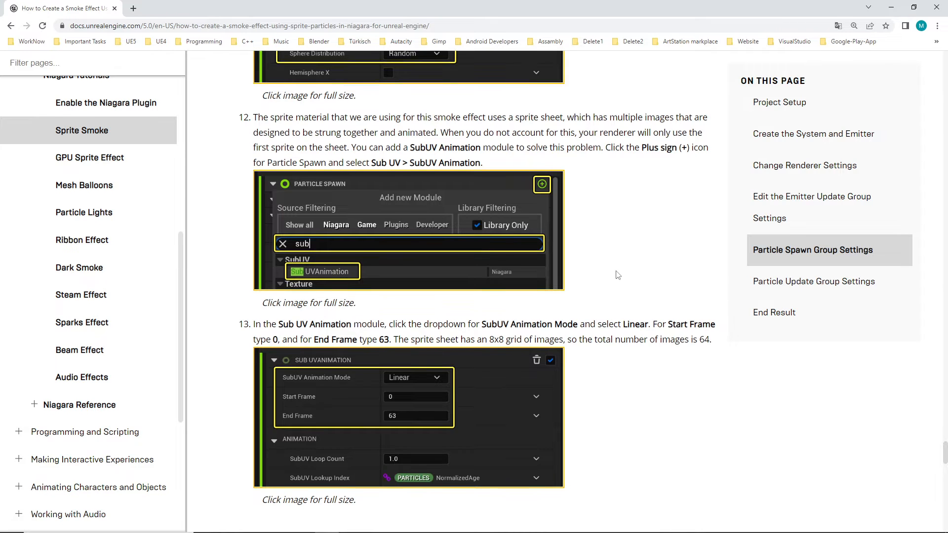
scroll(617, 275, down, 2)
scroll(500, 259, up, 3)
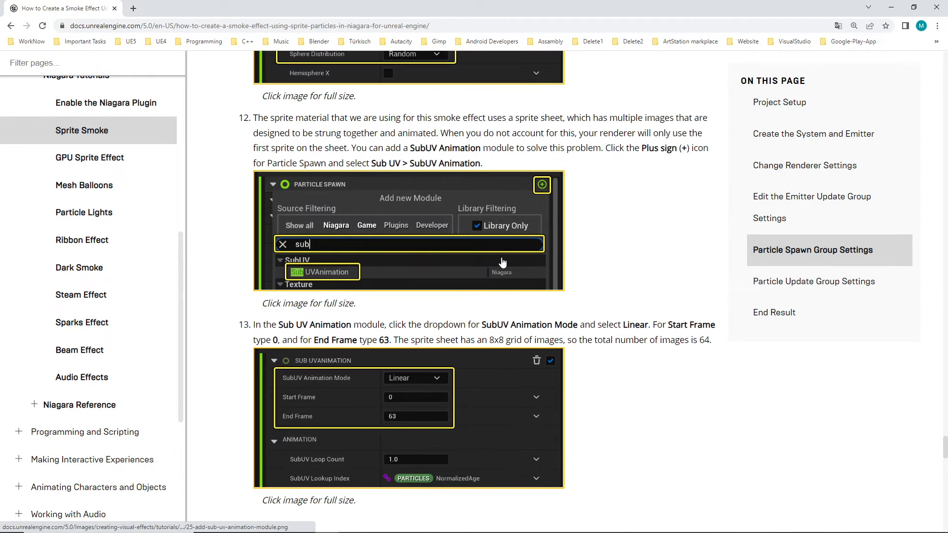
scroll(486, 251, down, 1)
scroll(487, 250, up, 1)
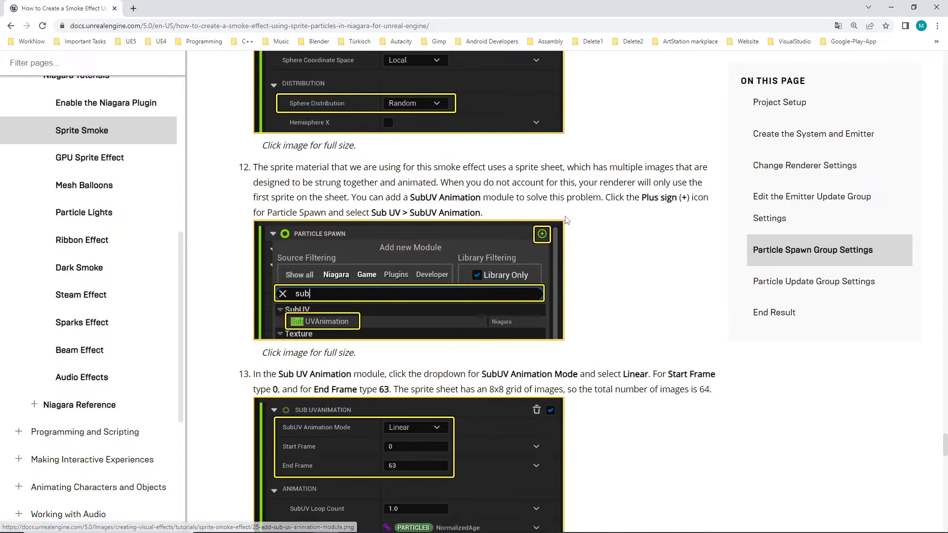
scroll(511, 223, up, 2)
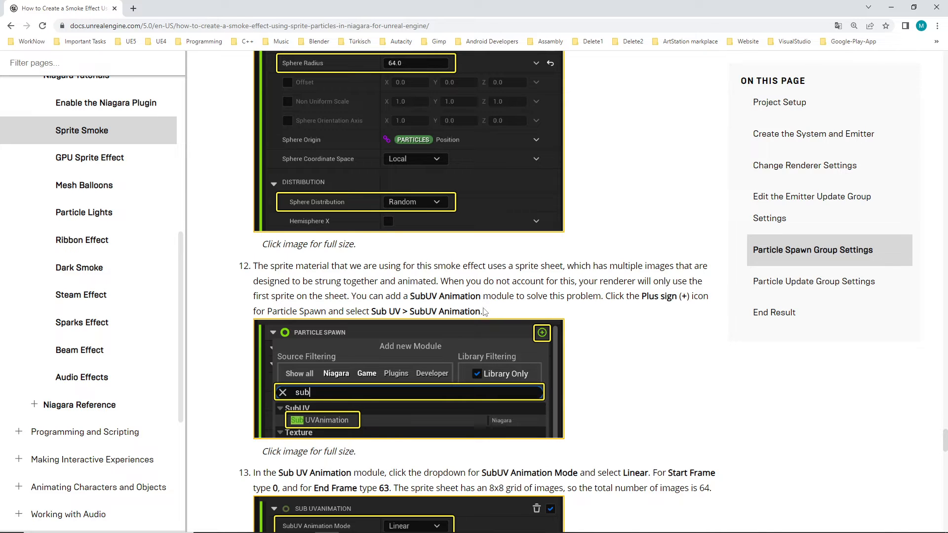
key(alt+Tab)
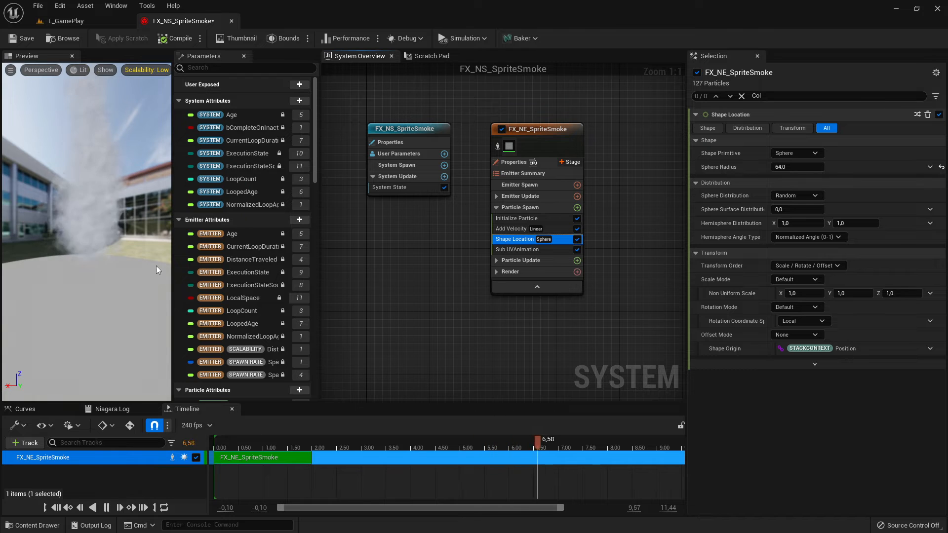
key(alt+Tab)
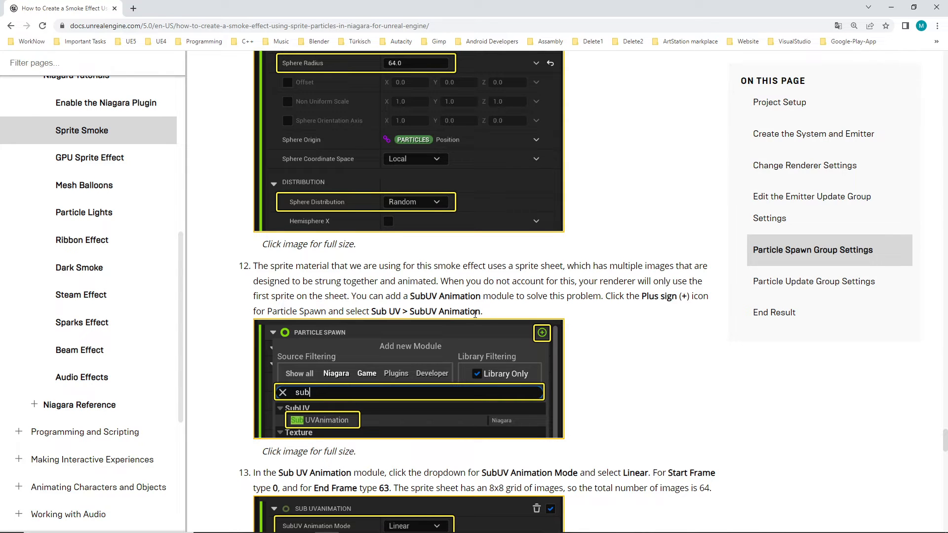
Switch to the Niagara editor, select the Particle Spawn group and collapse its Initialize Particle, Add Velocity and Shape Location modules
key(alt+Tab)
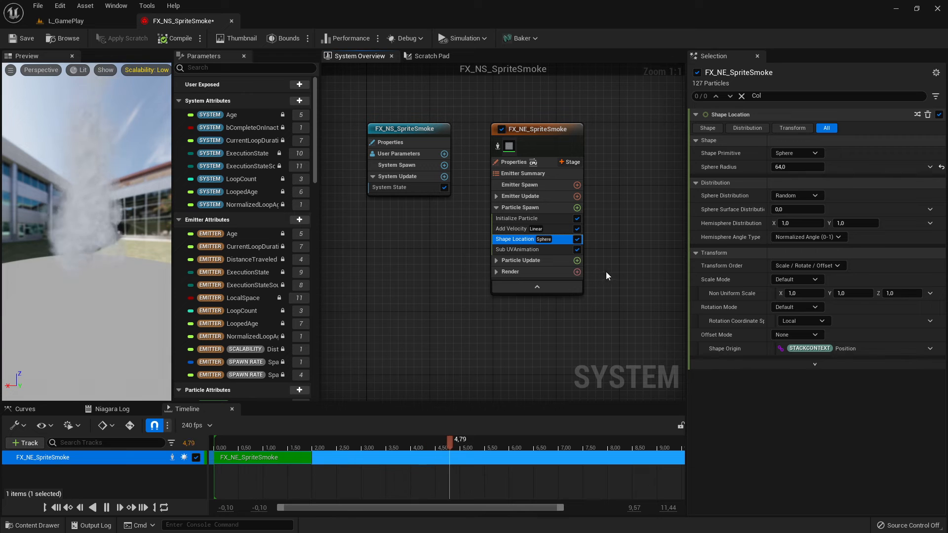
click(526, 211)
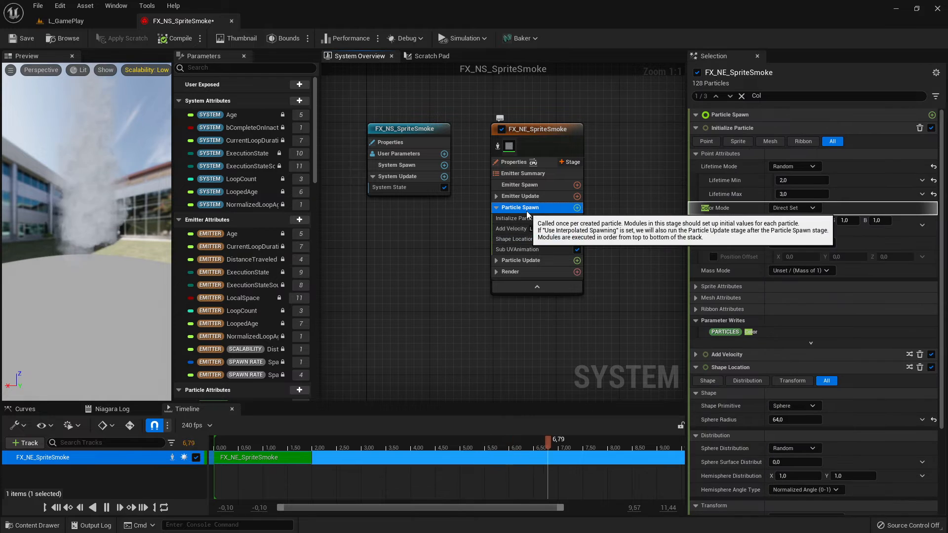
click(695, 128)
click(695, 141)
click(695, 154)
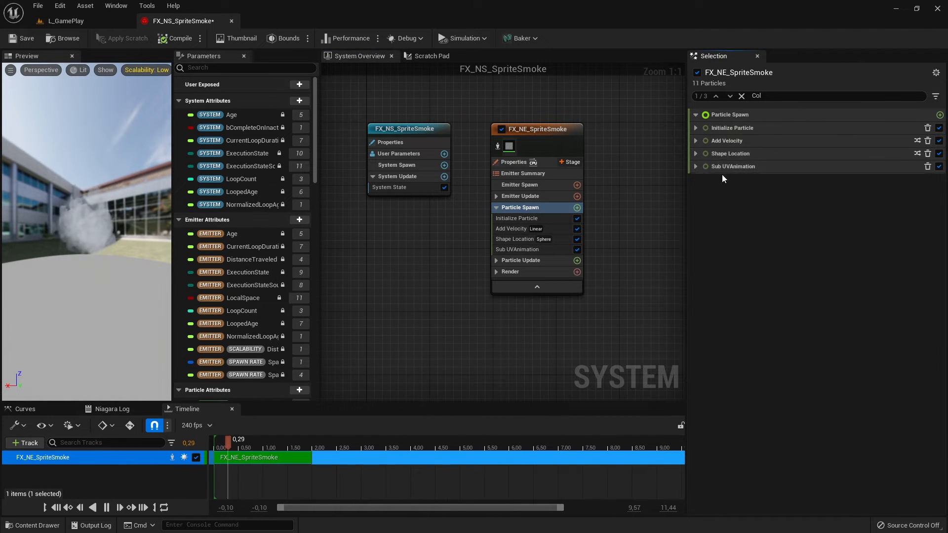
Search the modules that can be added to Particle Spawn for "Sub", close the list without adding one and select Shape Location
click(939, 115)
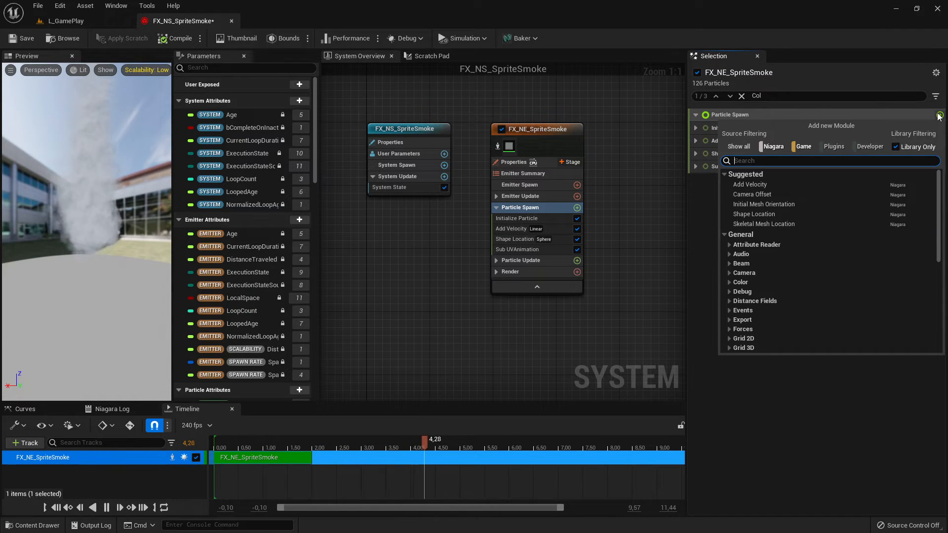
text(Ai)
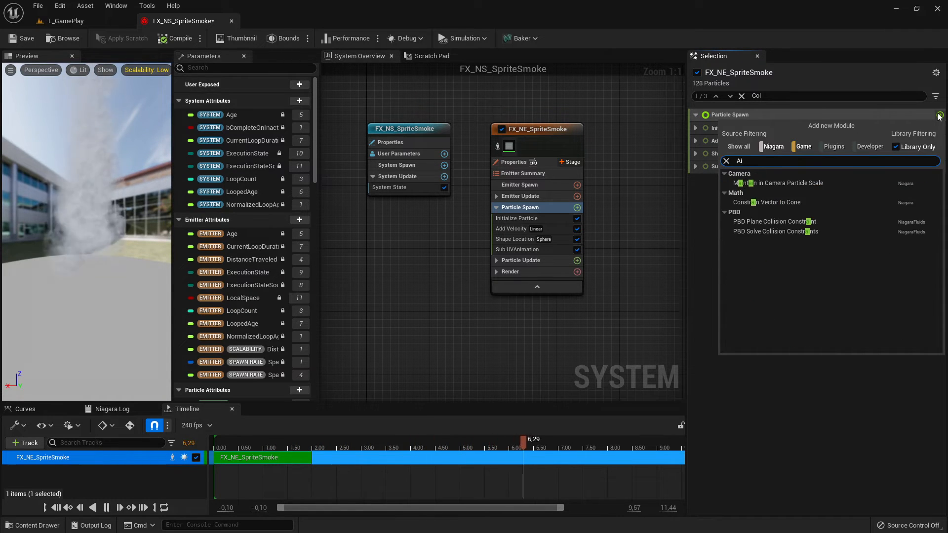
key(BackSpace)
key(BackSpace)
text(Sub)
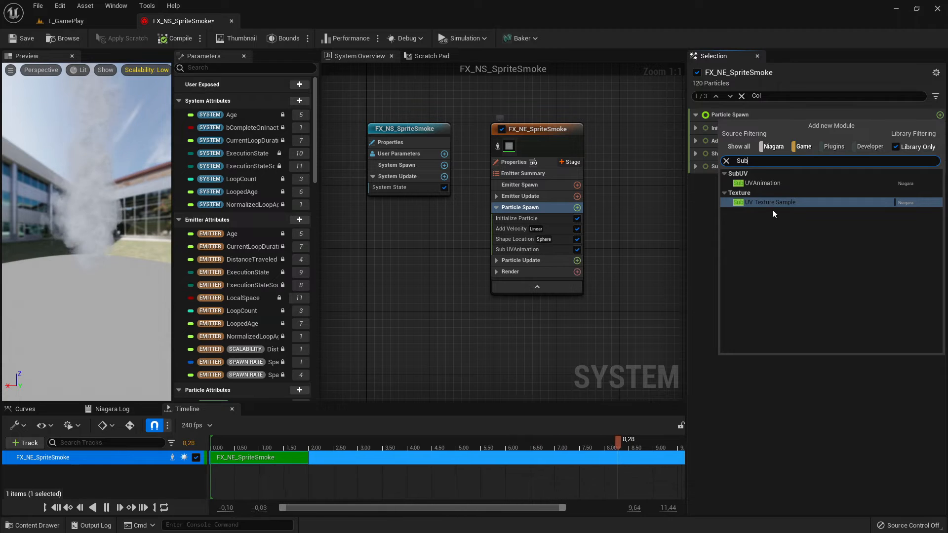
click(770, 365)
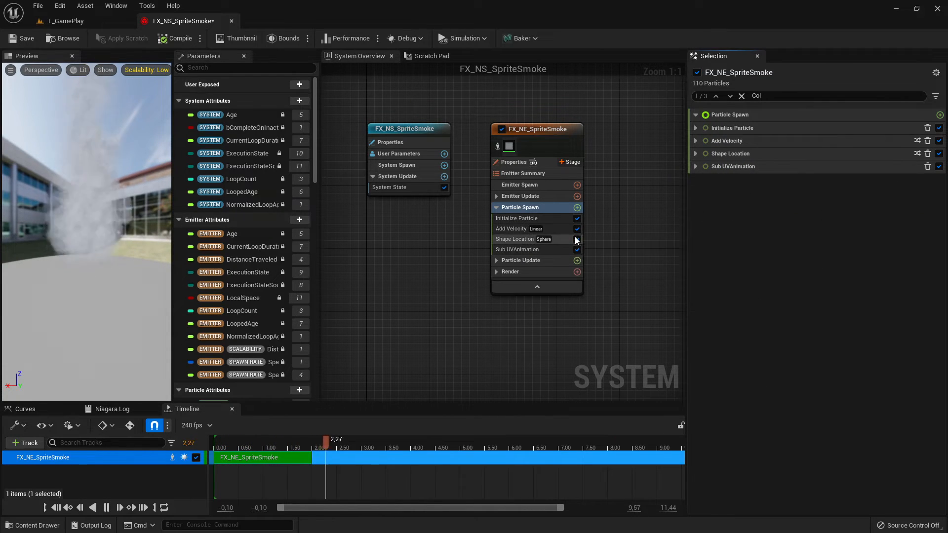
click(521, 239)
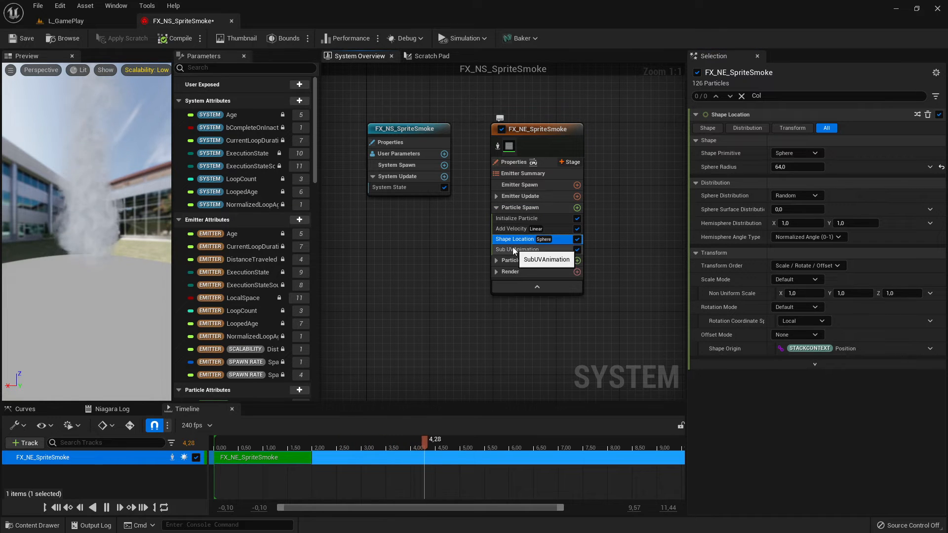
Read steps 12 and 13 in the browser guide on adding SubUV Animation and setting its mode, Start Frame and End Frame
key(alt+Tab)
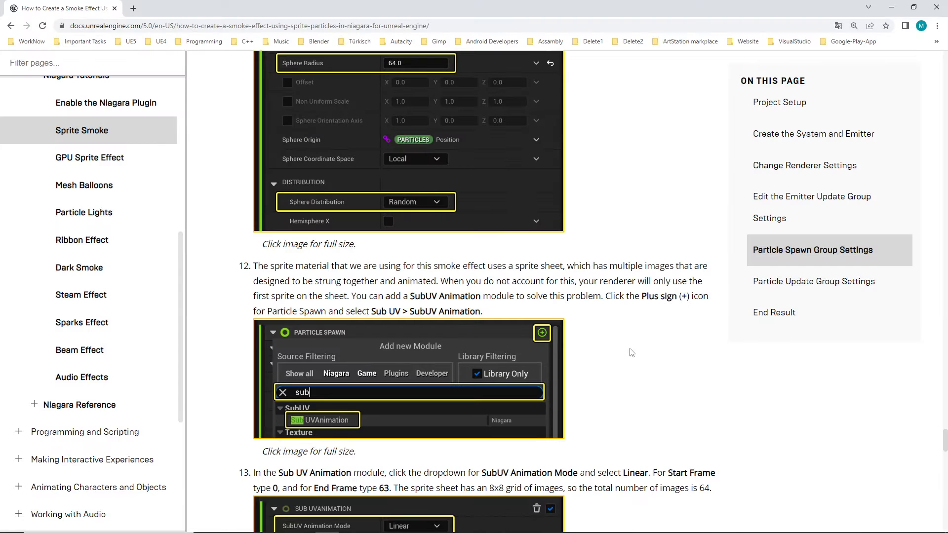
scroll(624, 360, down, 3)
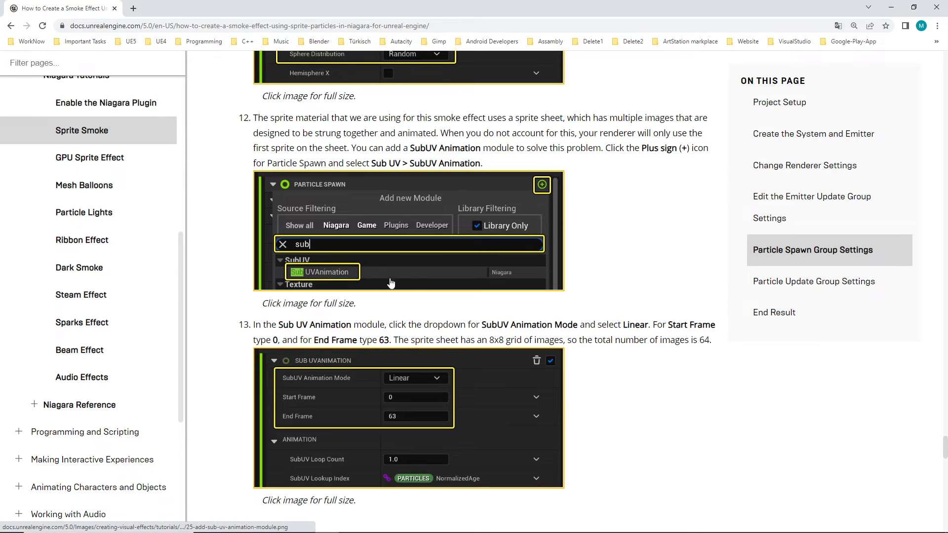
scroll(553, 193, down, 3)
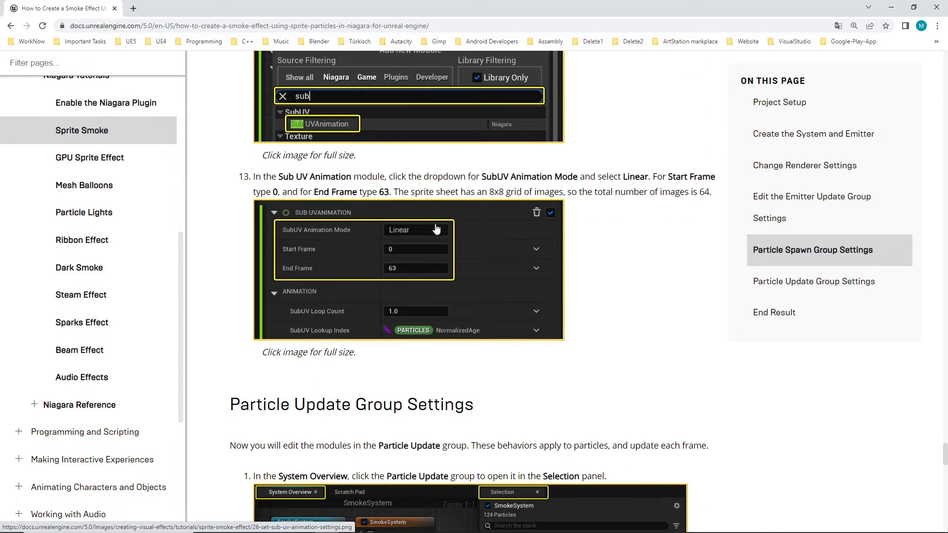
scroll(441, 244, up, 2)
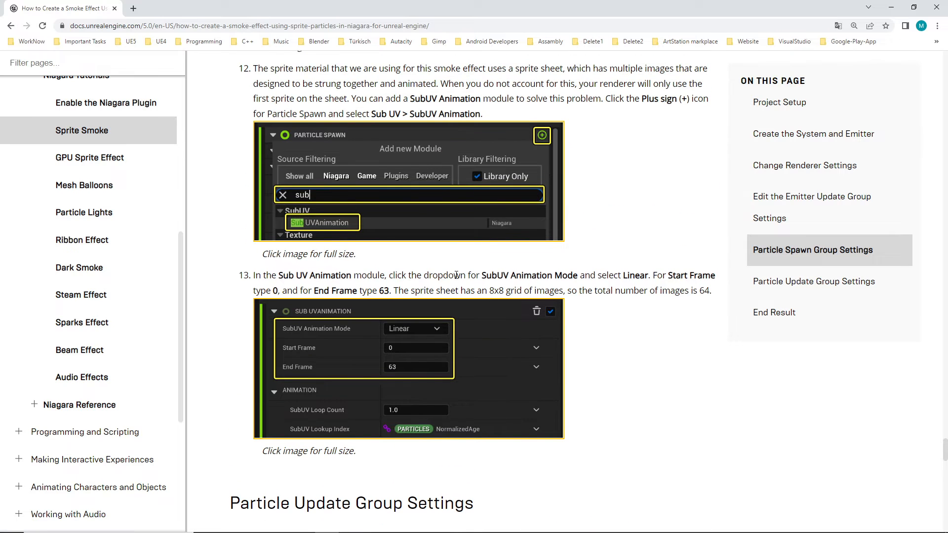
scroll(464, 291, down, 1)
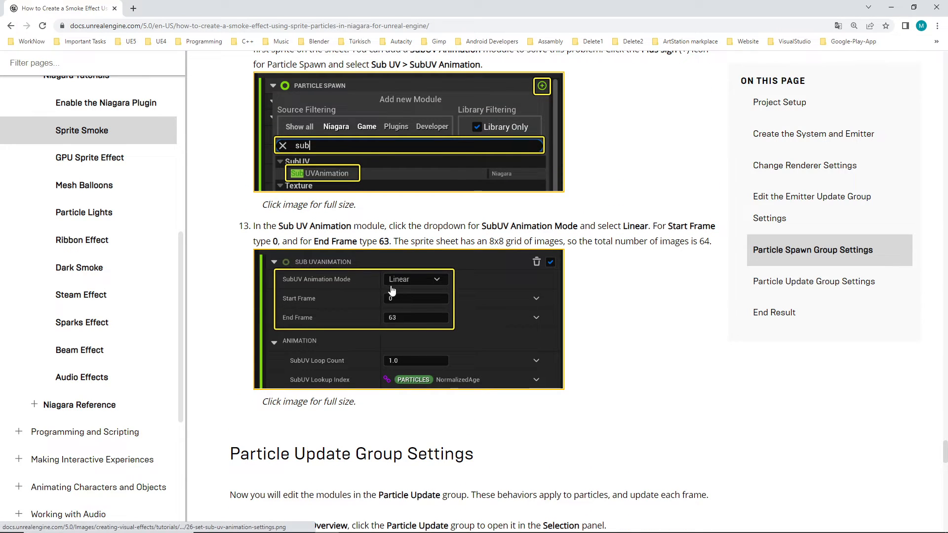
key(alt+Tab)
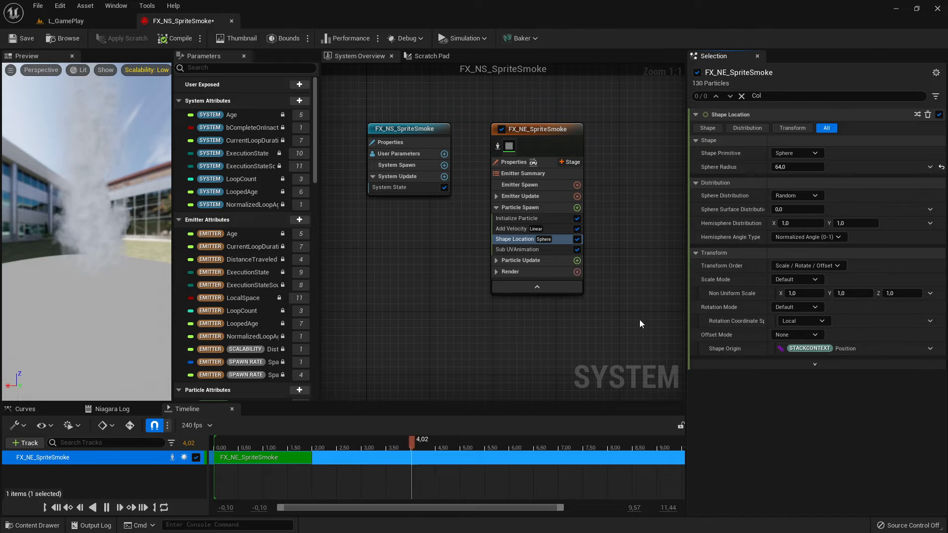
key(alt+Tab)
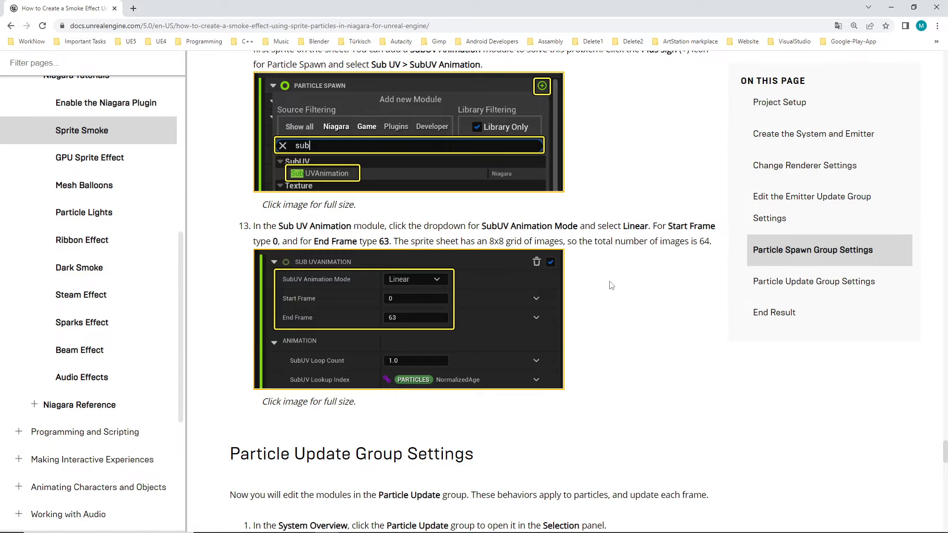
Select the Sub UVAnimation module in the Niagara editor and compare its mode and frame range with step 13 of the browser guide
key(alt+Tab)
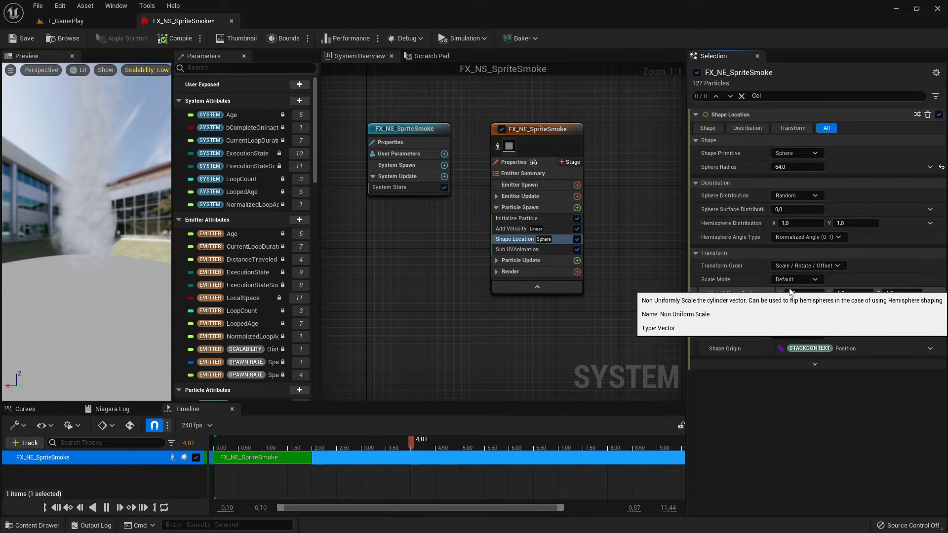
click(516, 250)
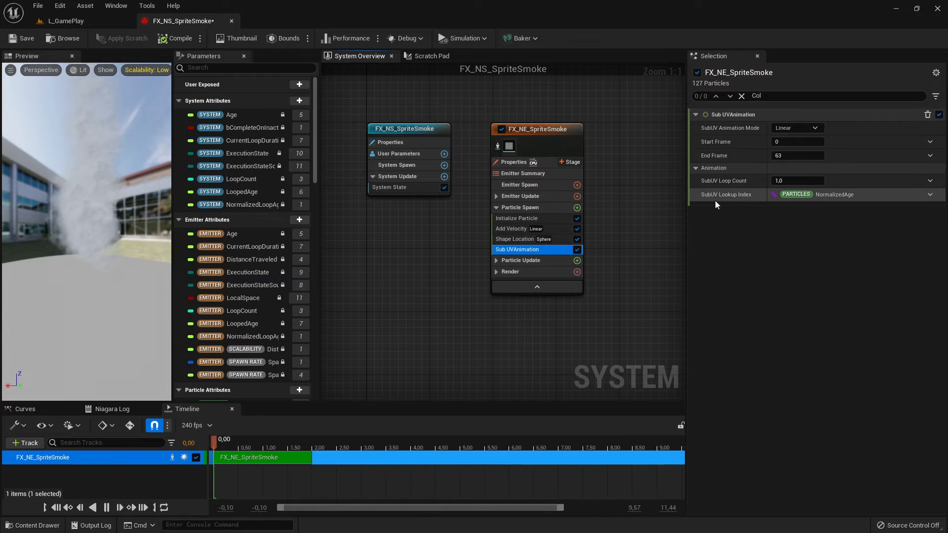
click(719, 130)
key(alt+Tab)
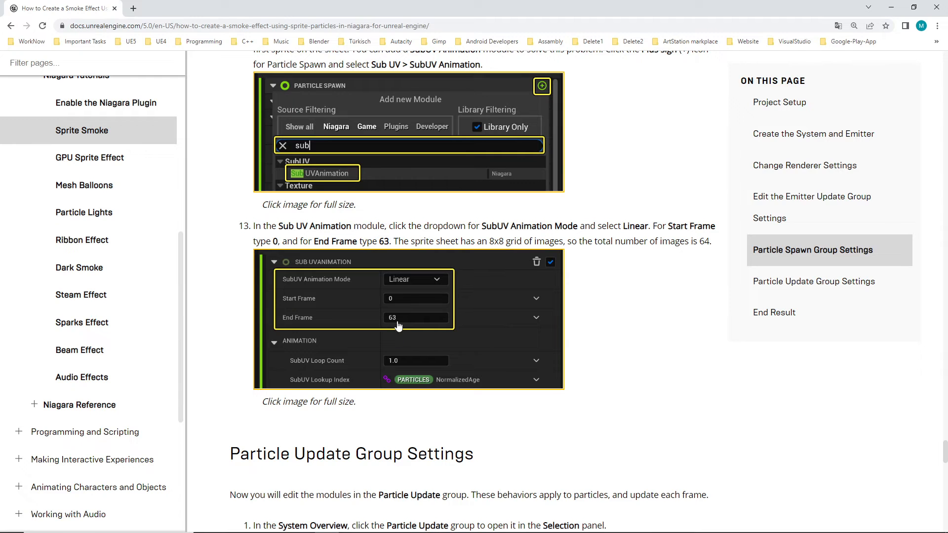
key(alt+Tab)
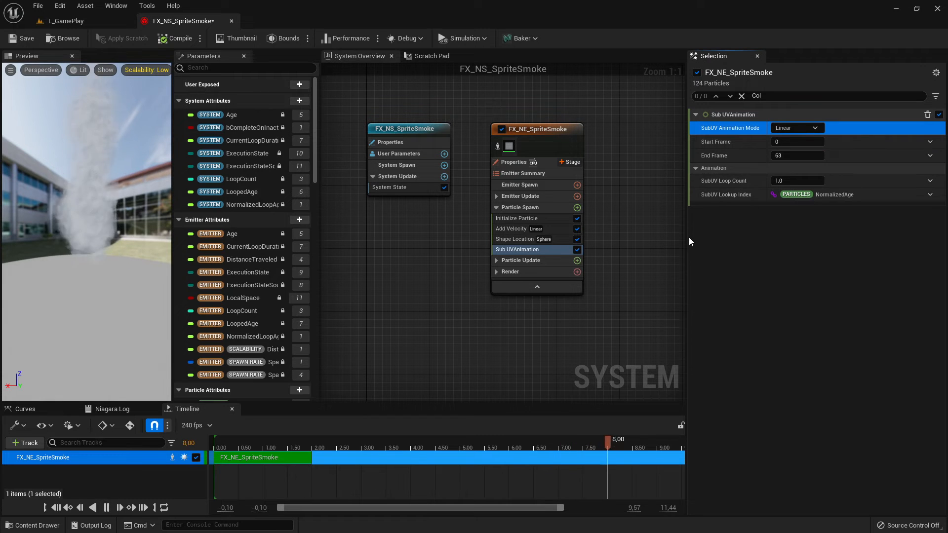
key(alt+Tab)
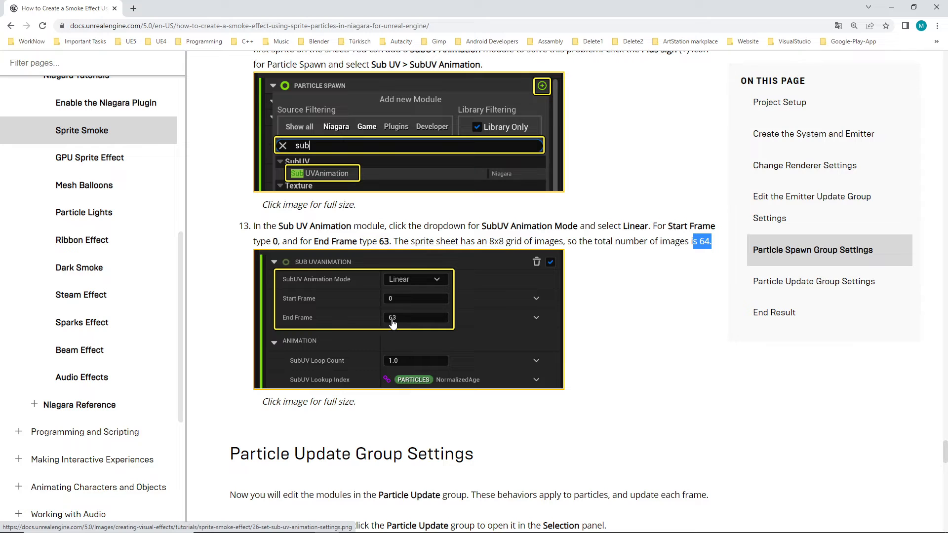
click(623, 367)
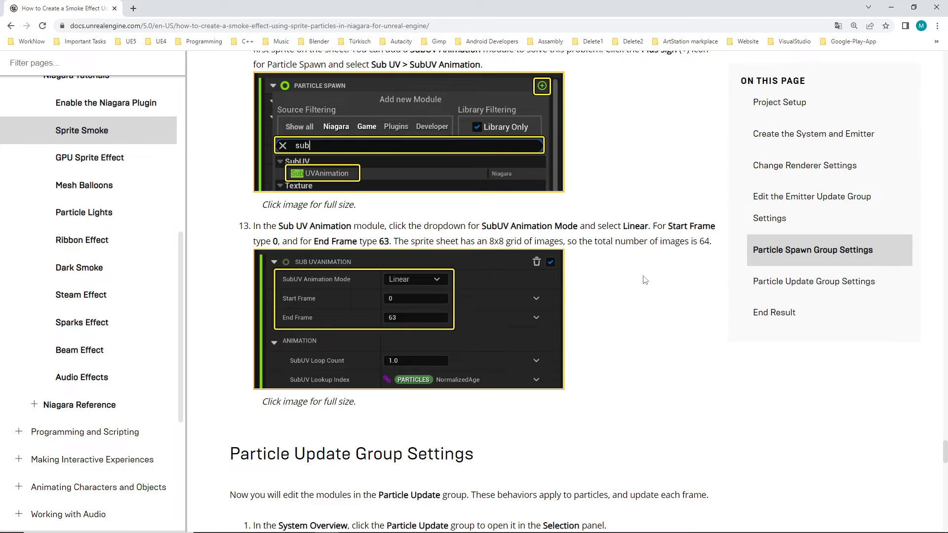
Read the introduction and step 1 of the guide's Particle Update Group Settings section
scroll(644, 280, down, 6)
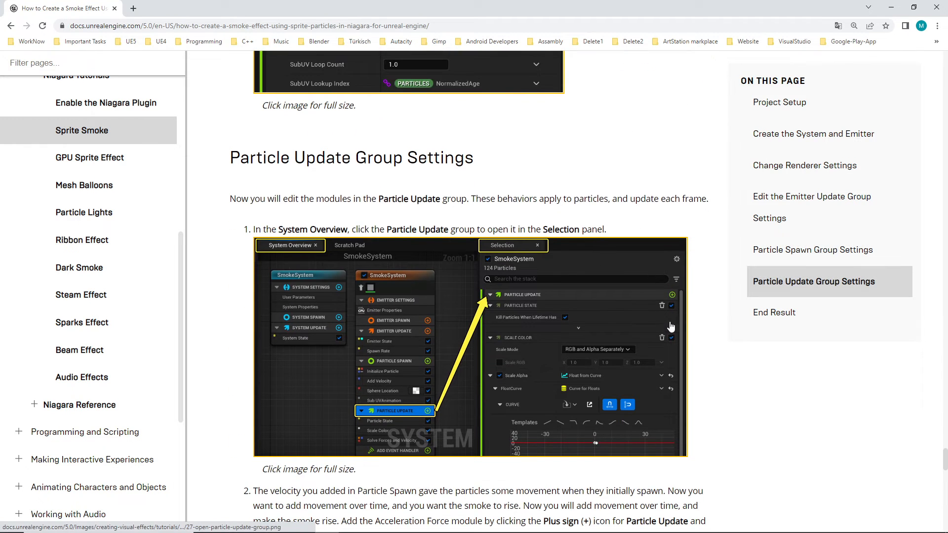
scroll(672, 331, up, 4)
scroll(615, 302, down, 4)
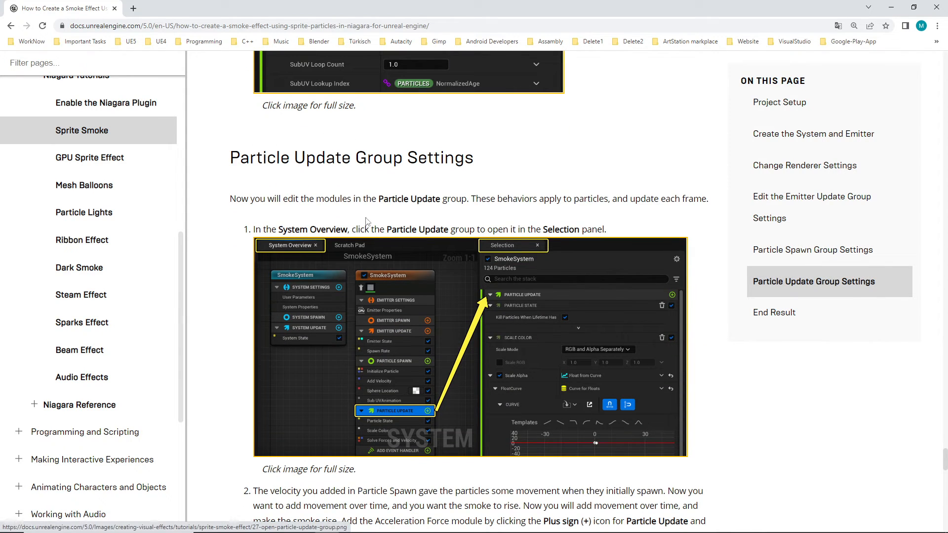
Return to the Niagara editor, collapse the Particle Spawn group and select the Particle Update group to show its modules
key(alt+Tab)
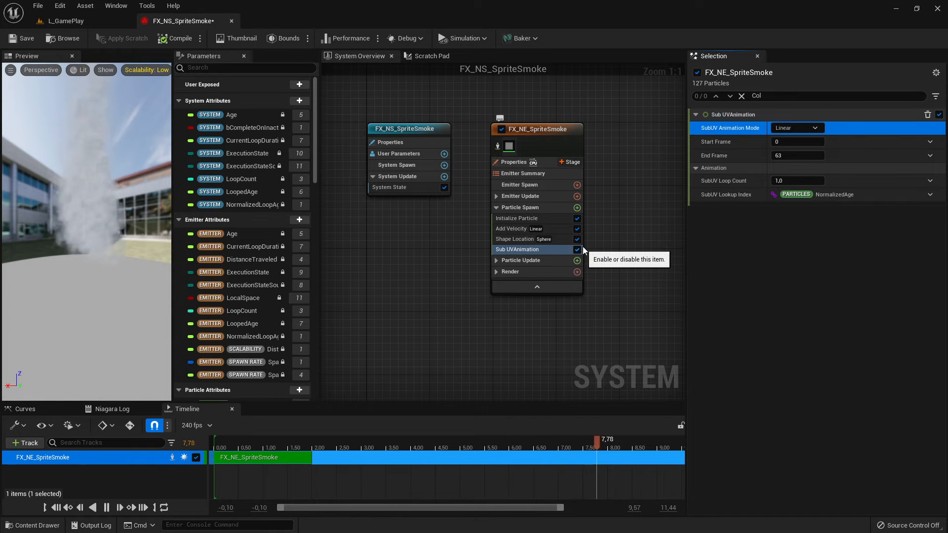
click(496, 208)
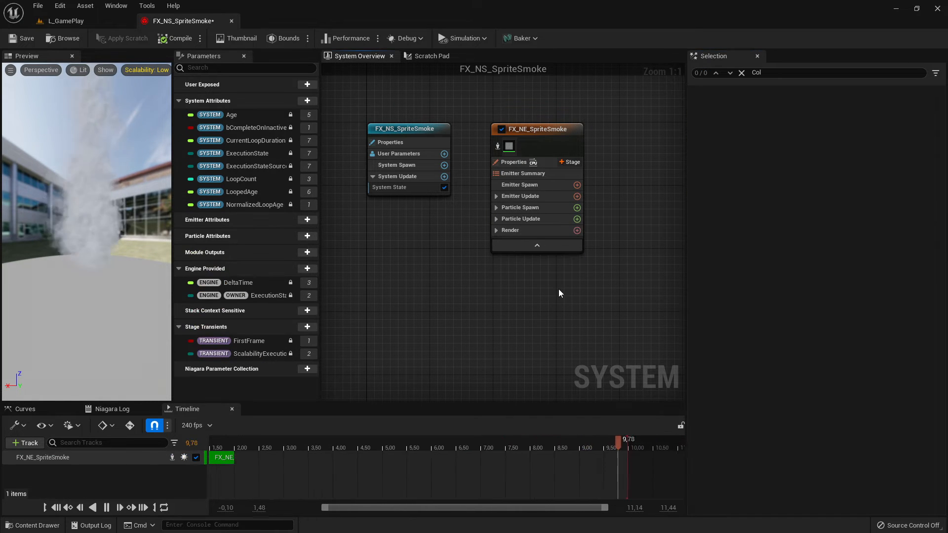
click(525, 218)
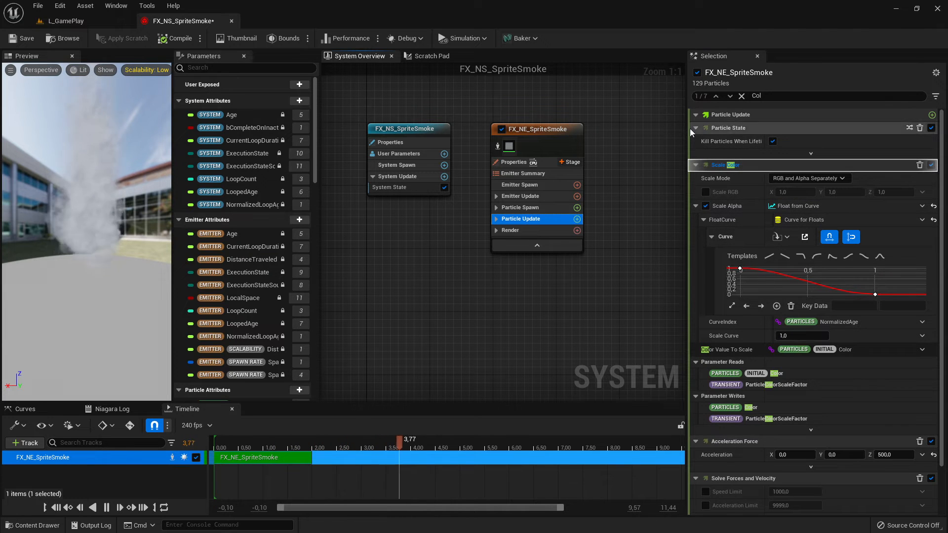
Read the browser guide's Particle Update step 2 on adding the Acceleration Force module
key(alt+Tab)
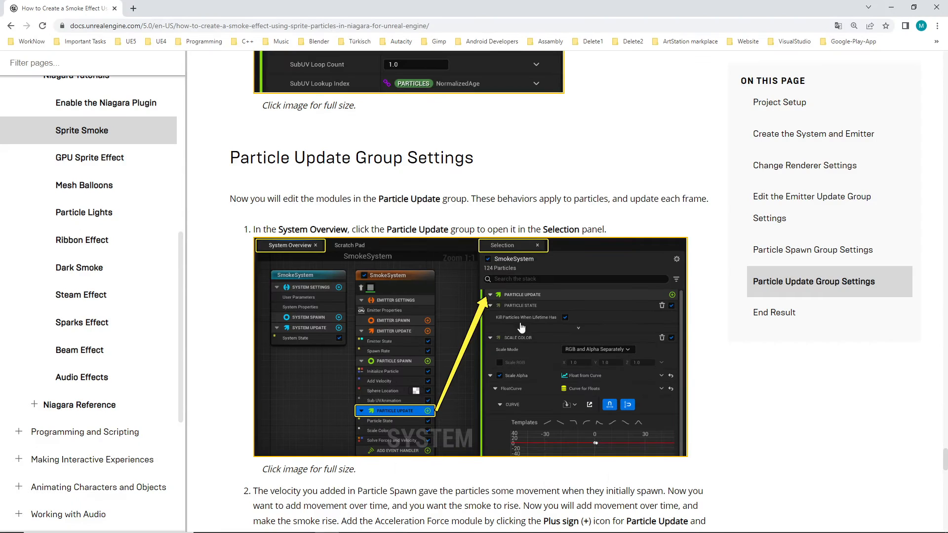
scroll(588, 350, down, 2)
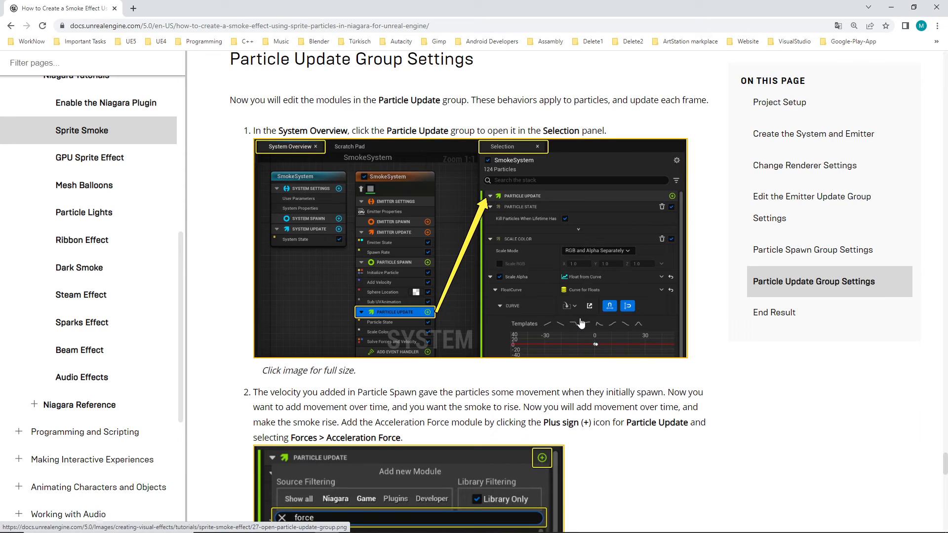
scroll(583, 321, down, 3)
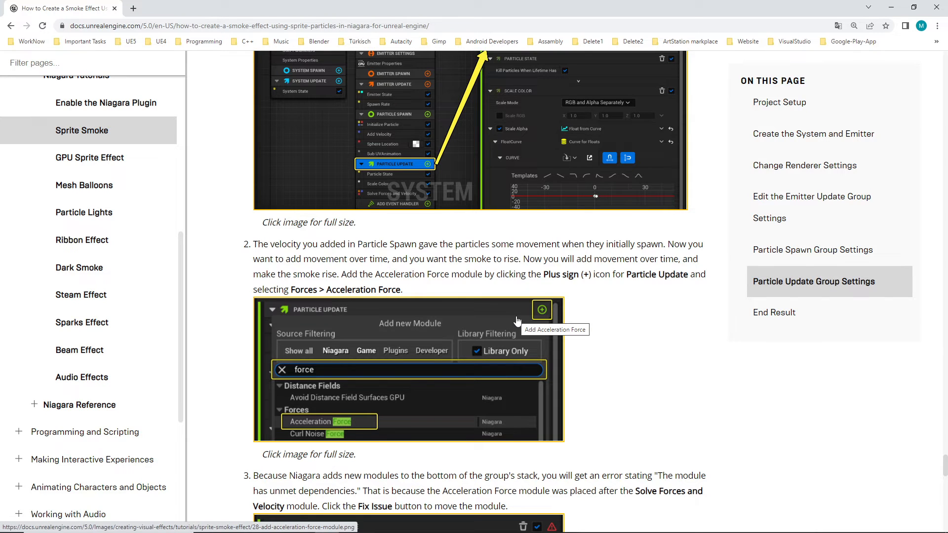
In the Niagara editor, search the modules available for the Particle Update group for "acc" to locate Acceleration Force, without adding it
key(alt+Tab)
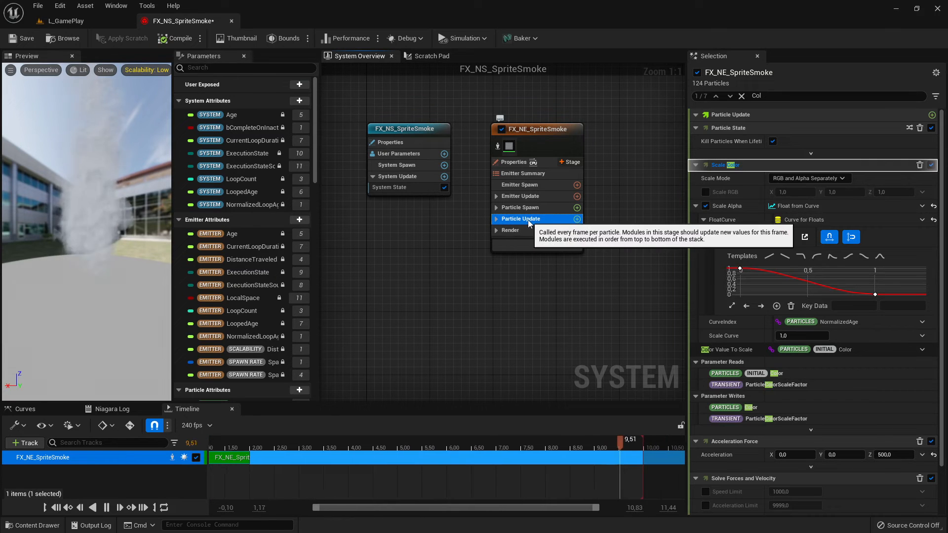
click(578, 219)
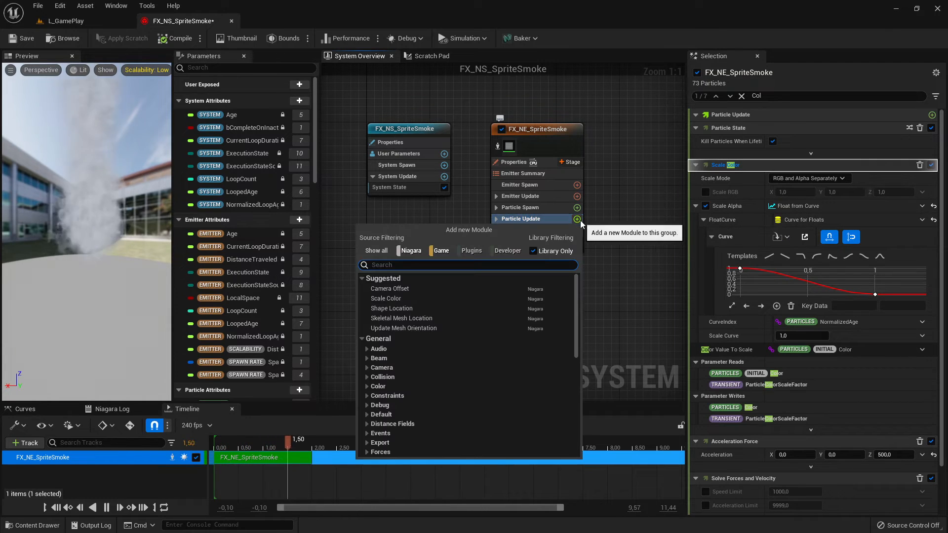
key(alt+Tab)
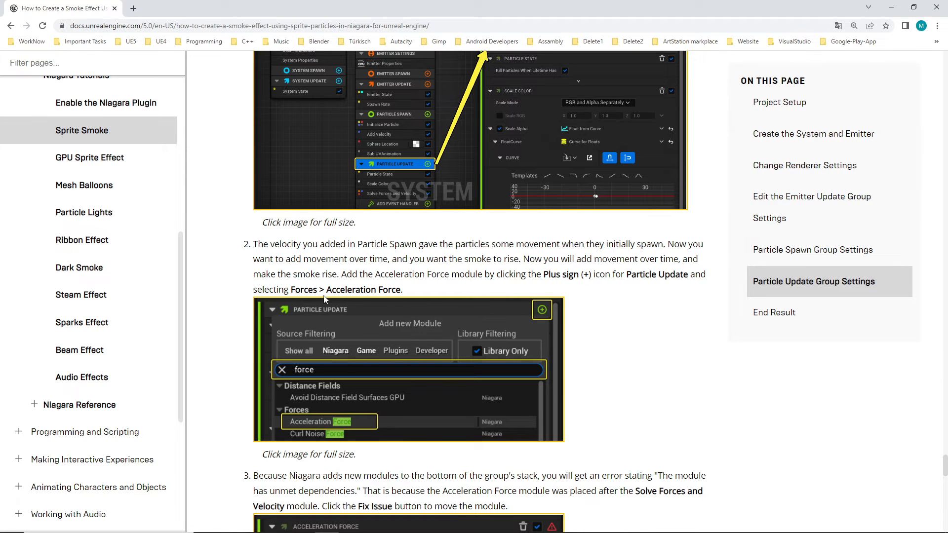
key(alt+Tab)
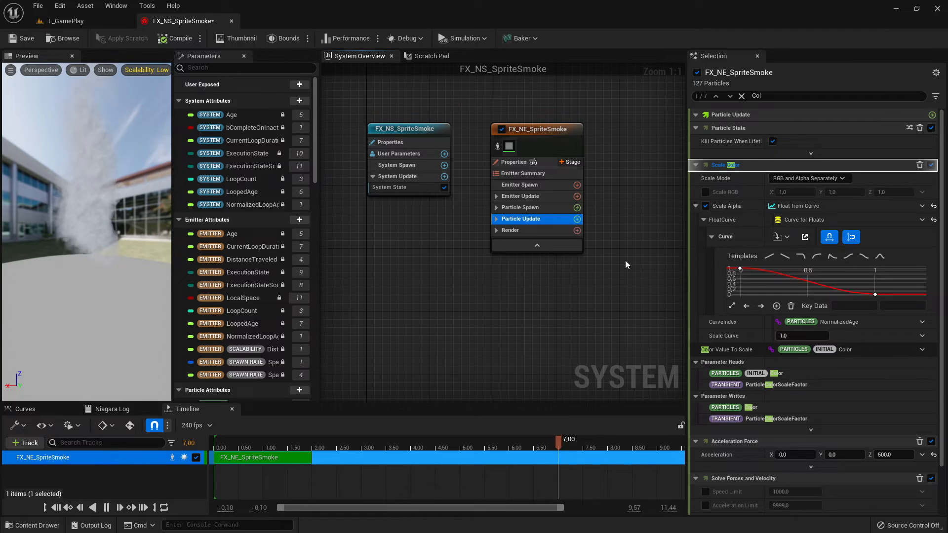
click(576, 219)
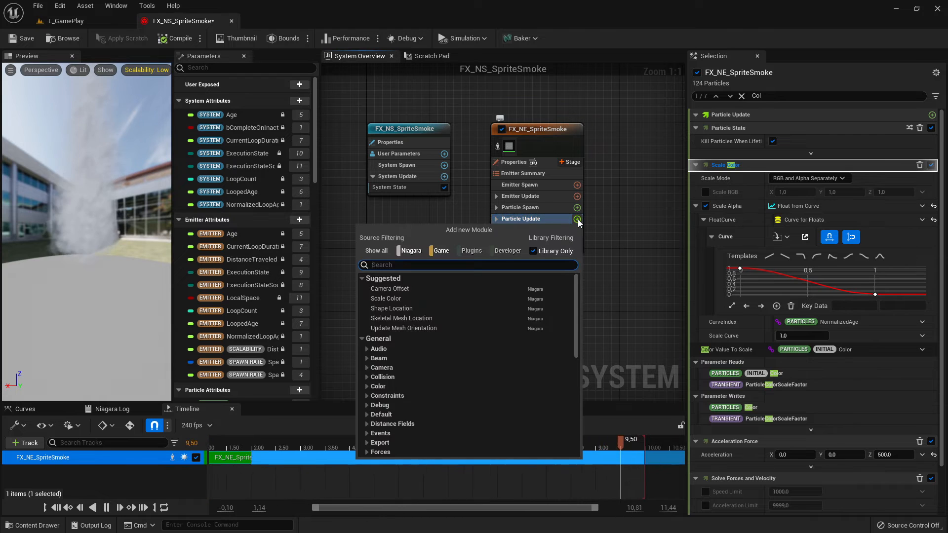
text(acc)
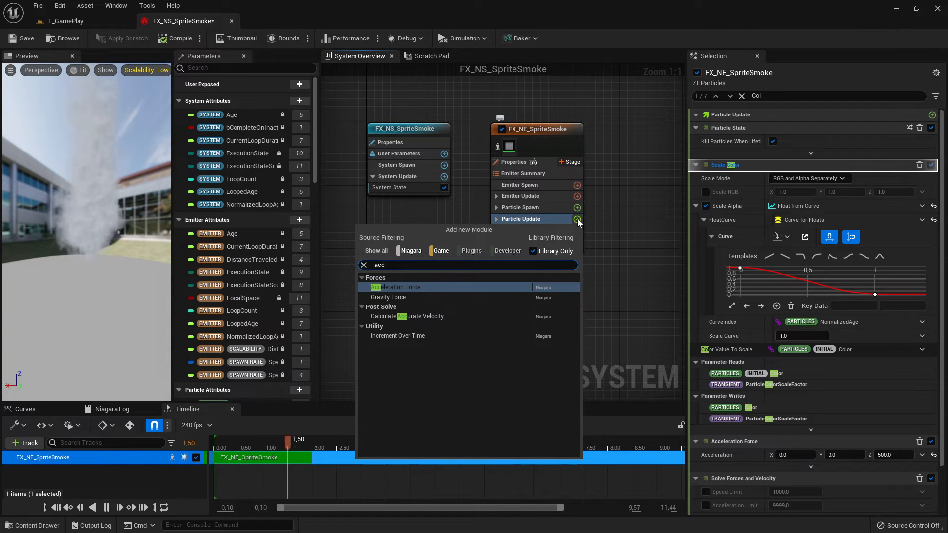
click(642, 261)
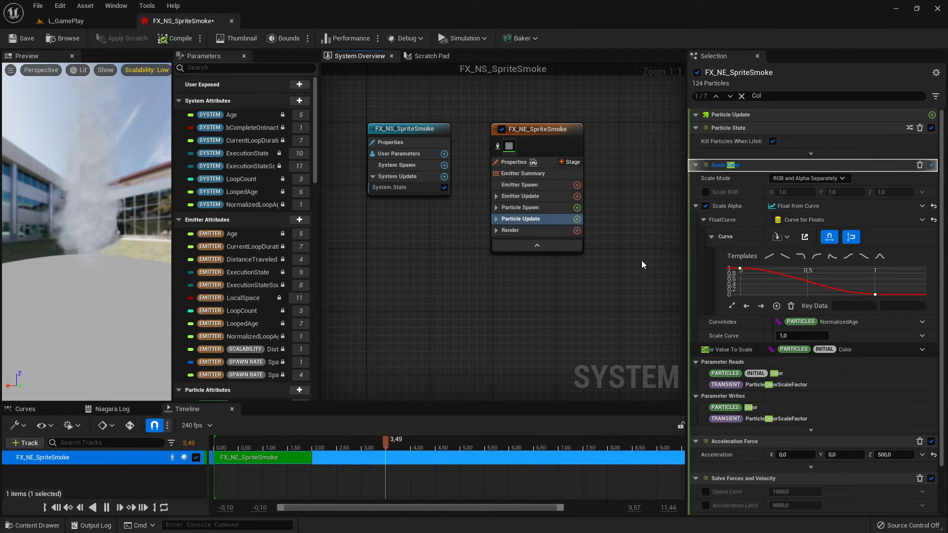
Expand the Particle Update group, select its Acceleration Force module and compare it with steps 3 and 4 of the browser guide
click(496, 221)
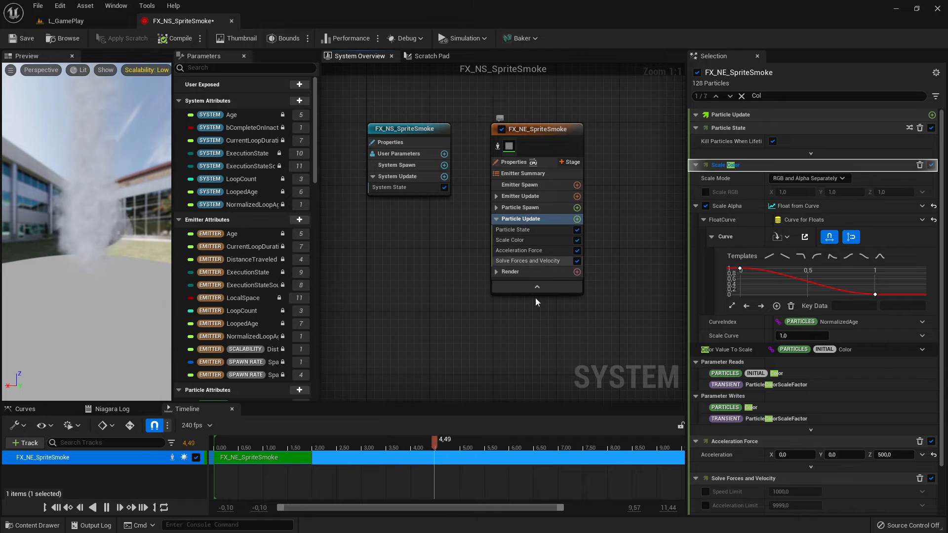
click(521, 251)
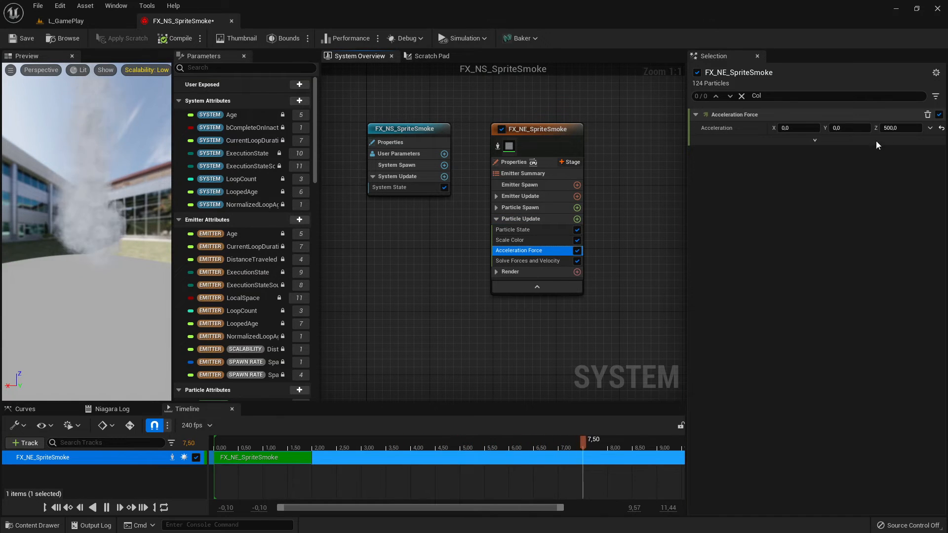
key(alt+Tab)
scroll(558, 352, down, 3)
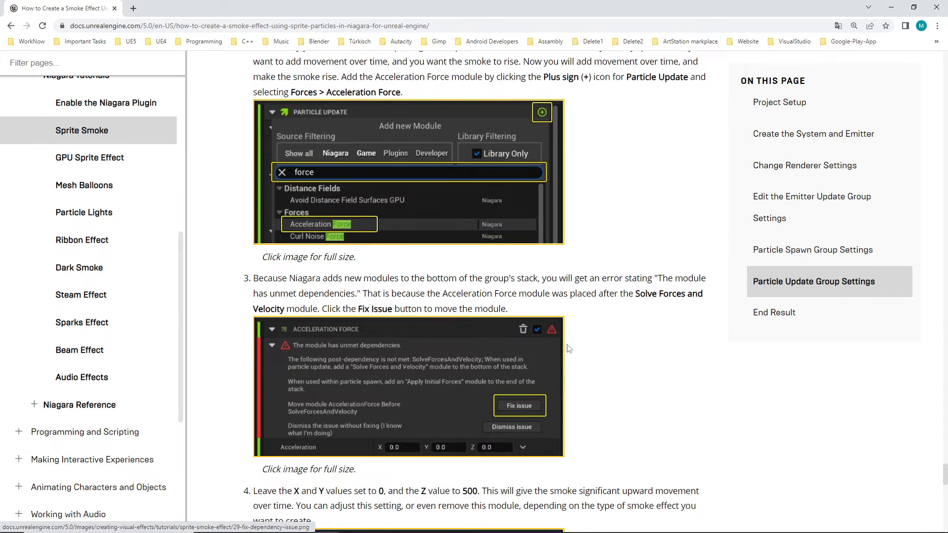
scroll(585, 341, up, 4)
scroll(637, 297, down, 5)
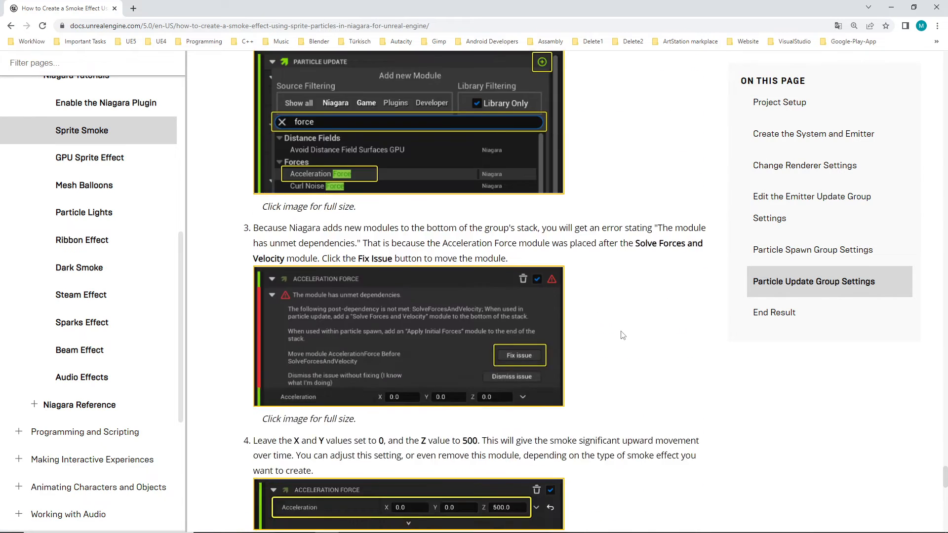
scroll(621, 336, down, 4)
scroll(578, 326, up, 3)
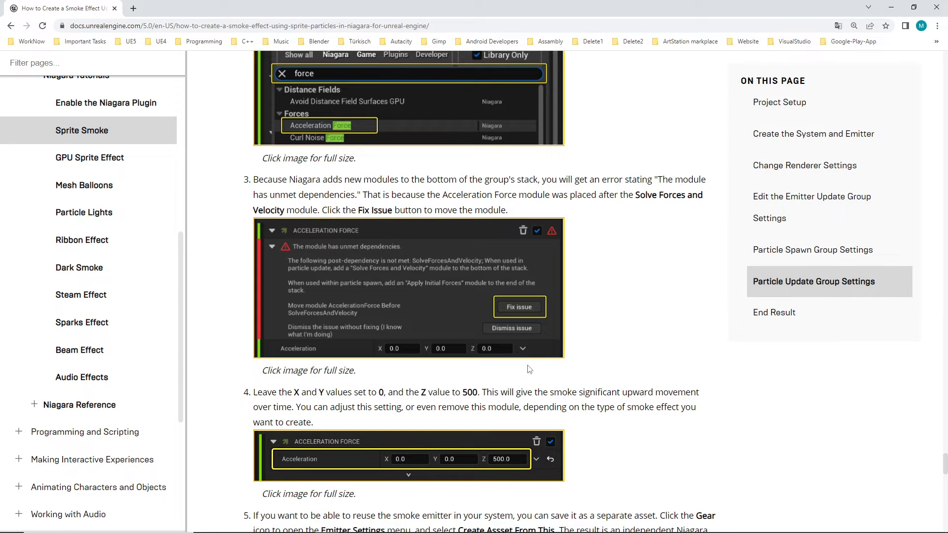
Select the Solve Forces and Velocity module in the Niagara editor and check the module order against step 3 of the guide
key(alt+Tab)
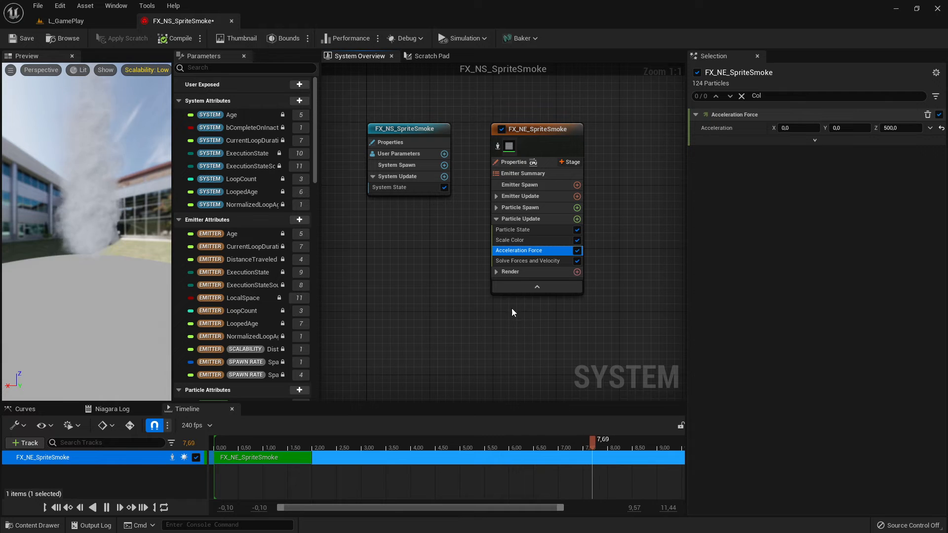
click(516, 262)
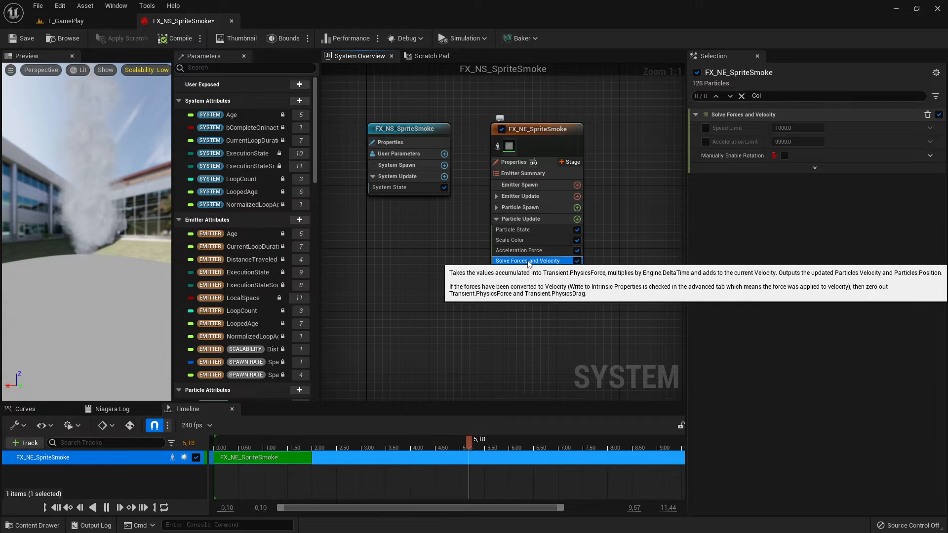
key(alt+Tab)
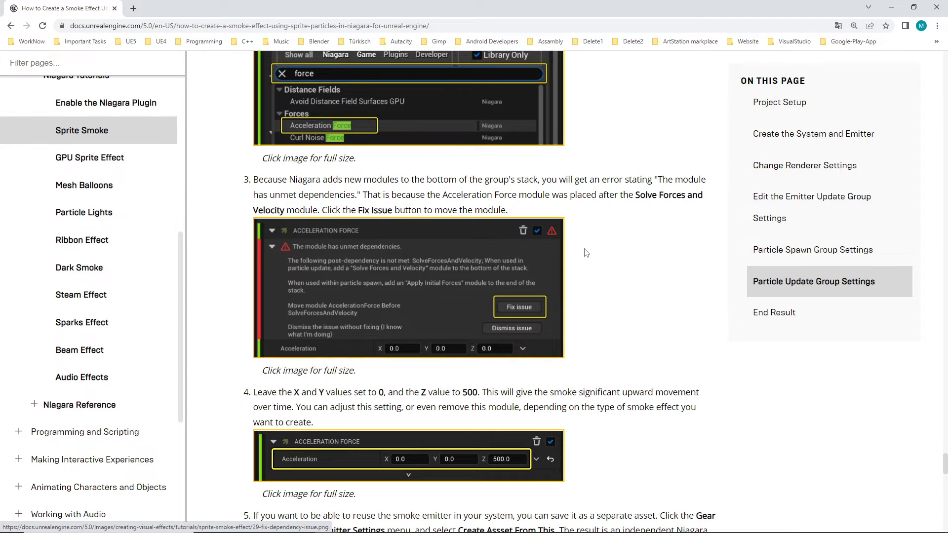
key(alt+Tab)
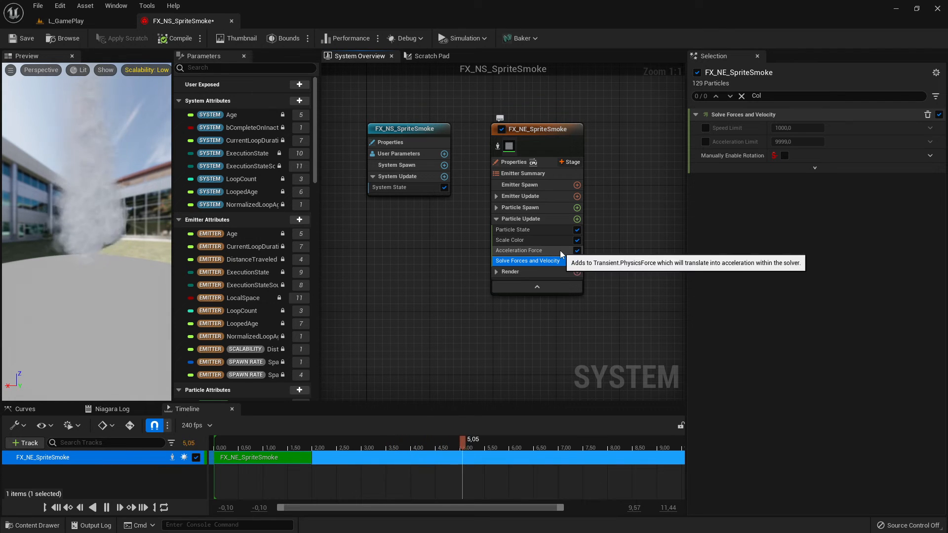
Read the browser guide's steps 4 to 6 on the acceleration values, creating an emitter asset and saving
key(alt+Tab)
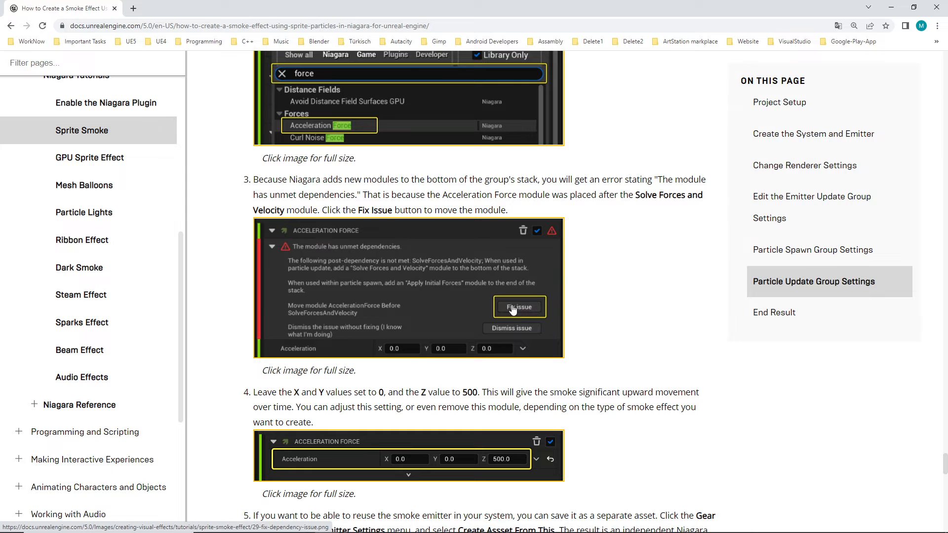
scroll(568, 277, down, 4)
scroll(595, 296, up, 2)
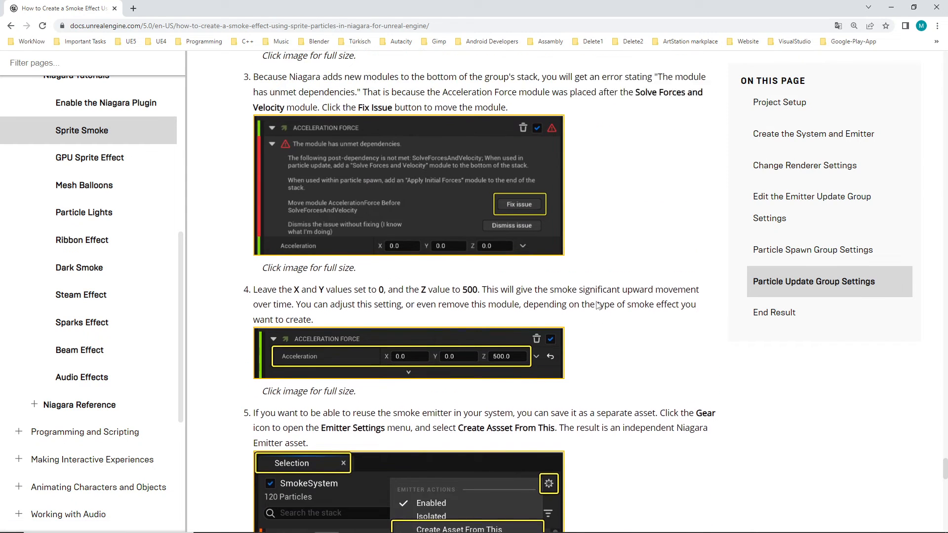
scroll(580, 293, down, 2)
scroll(591, 310, up, 3)
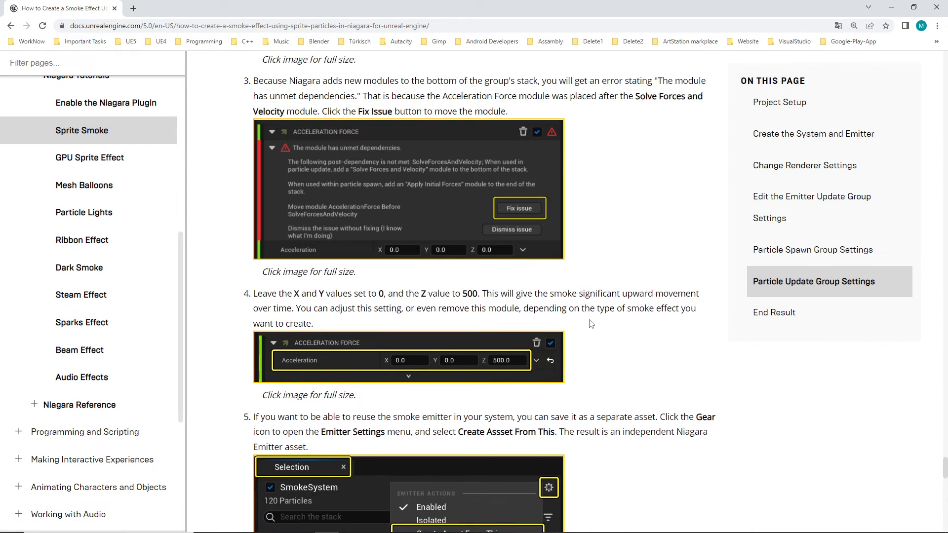
scroll(600, 310, down, 4)
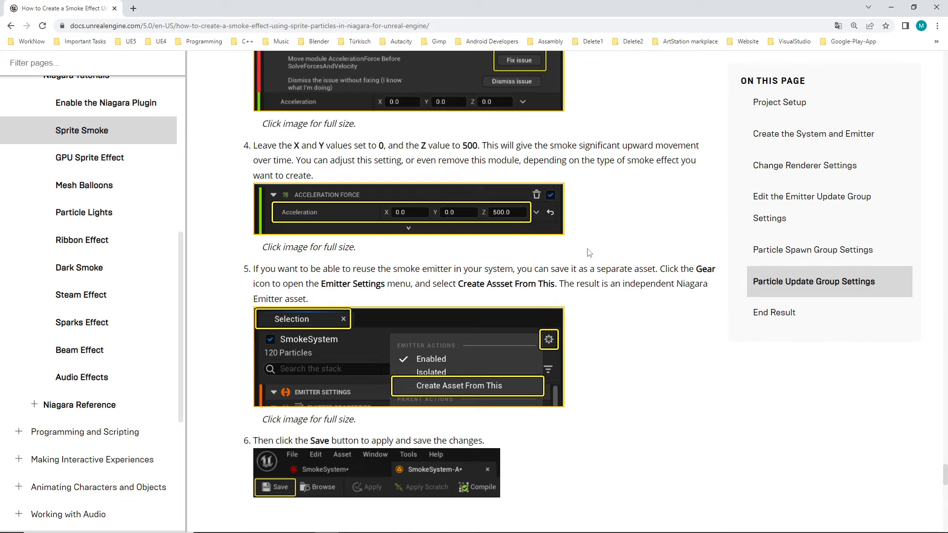
Collapse the Particle Update group in the Niagara editor, then open the FX_Niagara_SpriteSmoke_System folder from the L_GamePlay level's content browser
key(alt+Tab)
click(496, 220)
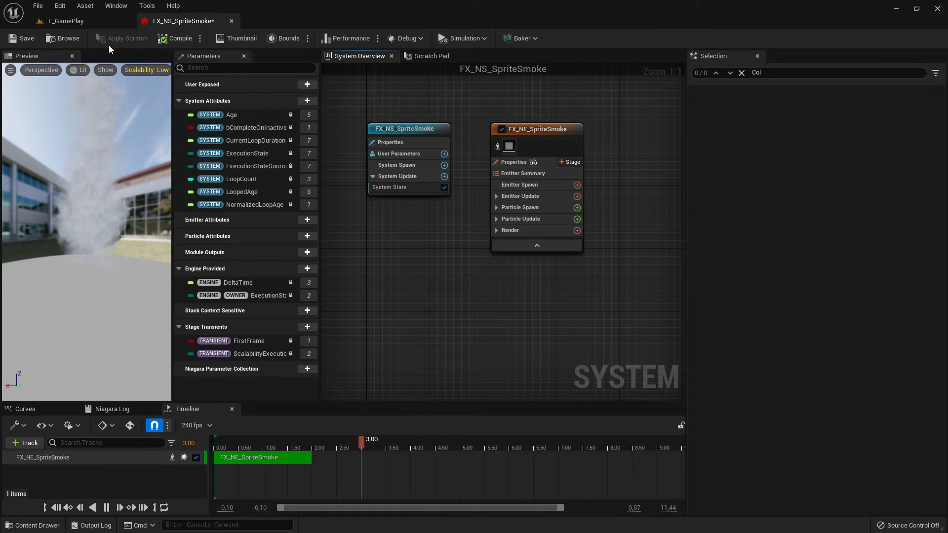
click(66, 21)
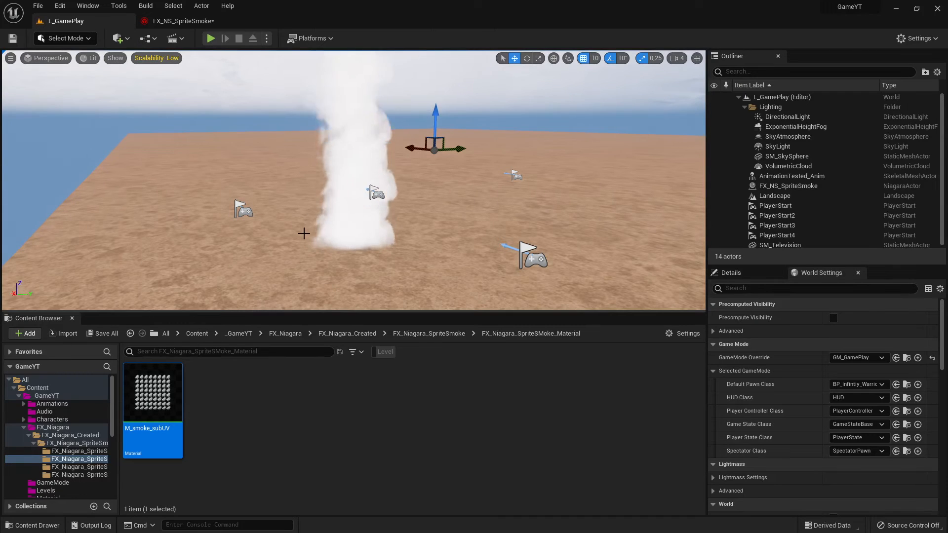
click(76, 443)
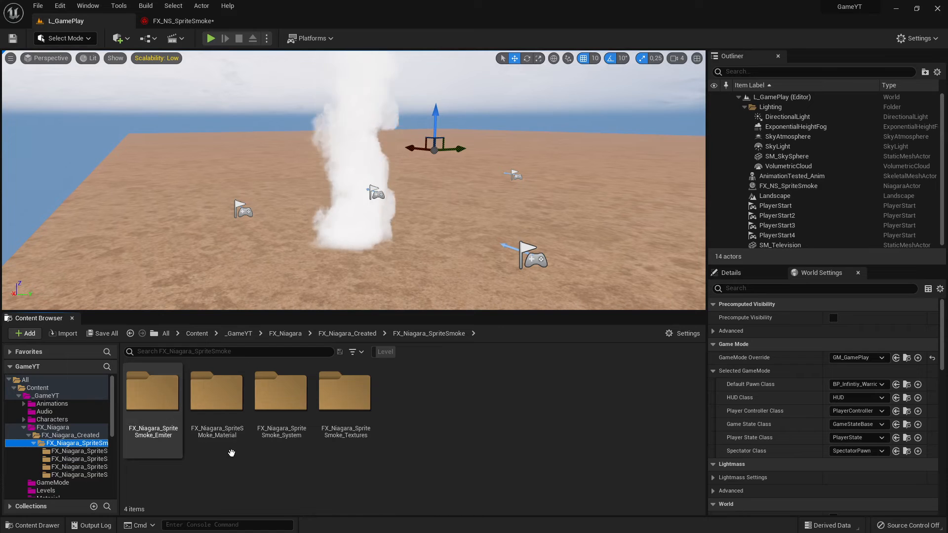
double_click(284, 425)
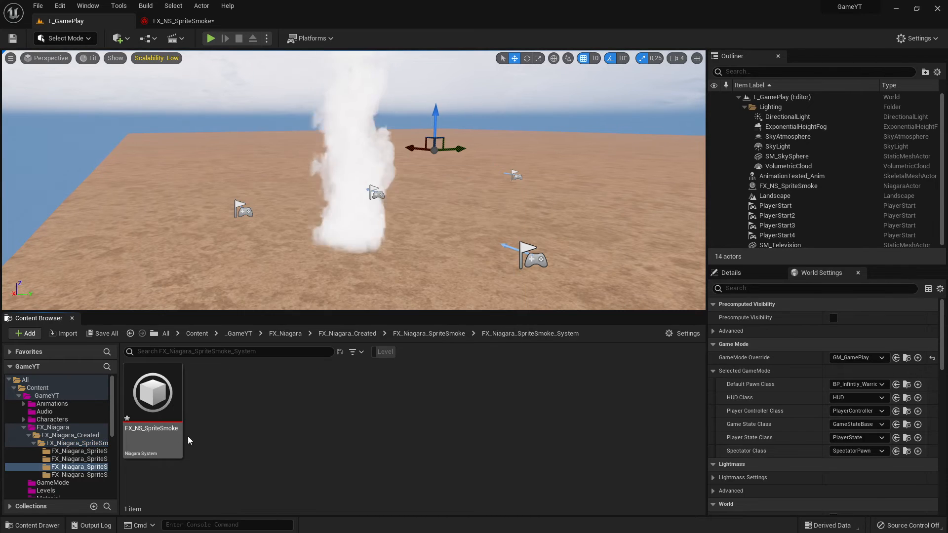
Glance at the guide, return to the FX_NS_SpriteSmoke system and select its FX_NE_SpriteSmoke emitter node
key(alt+Tab)
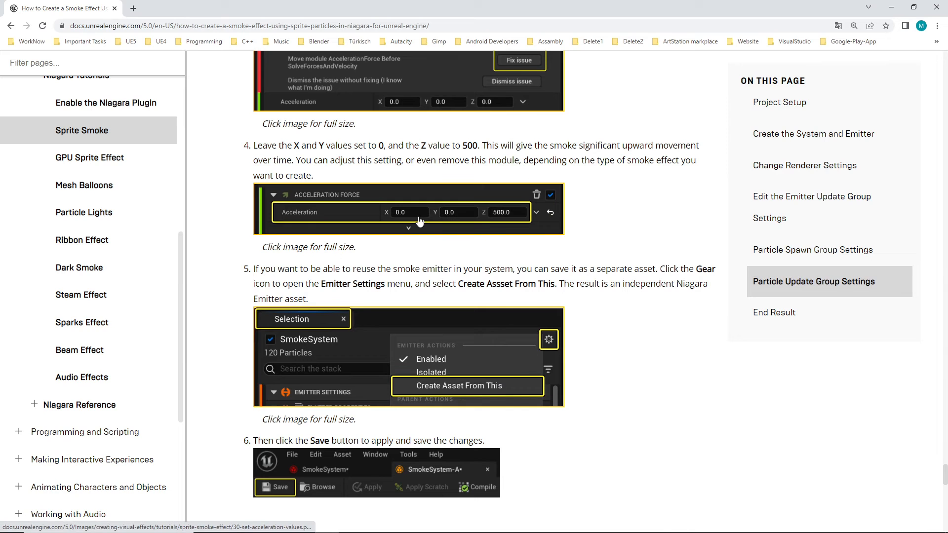
key(alt+Tab)
click(176, 21)
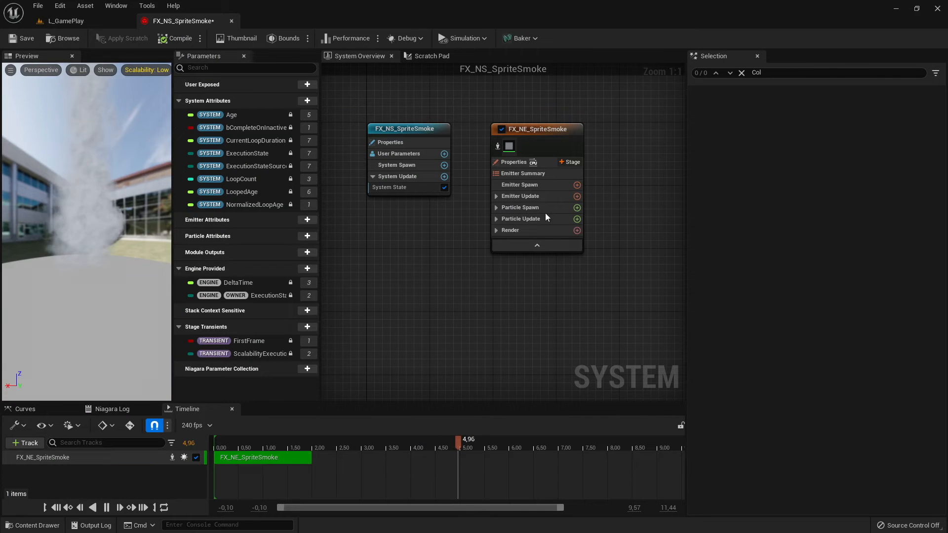
drag(373, 103, 634, 325)
scroll(563, 294, down, 2)
drag(509, 141, 618, 319)
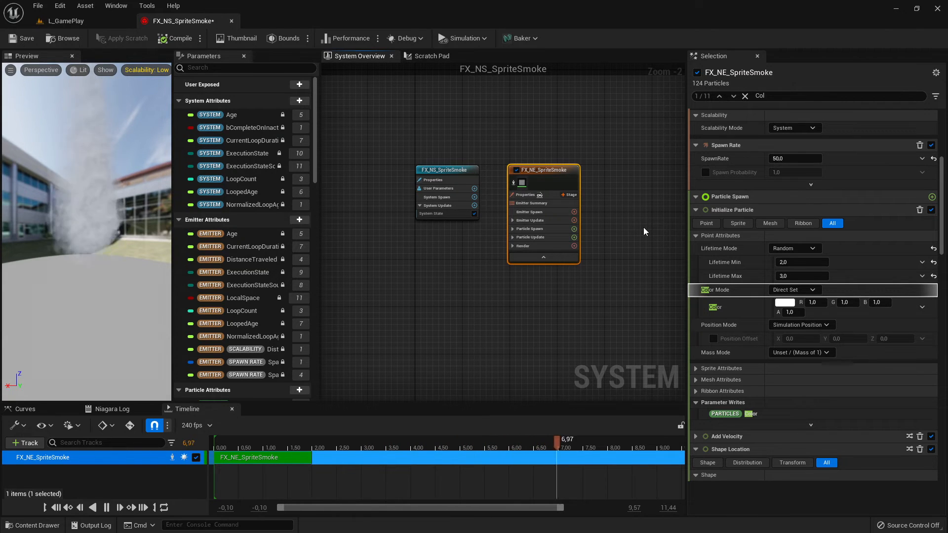
Read guide step 5 and view the Create Asset From This option in the FX_NE_SpriteSmoke emitter settings without applying it
key(alt+Tab)
scroll(643, 335, down, 3)
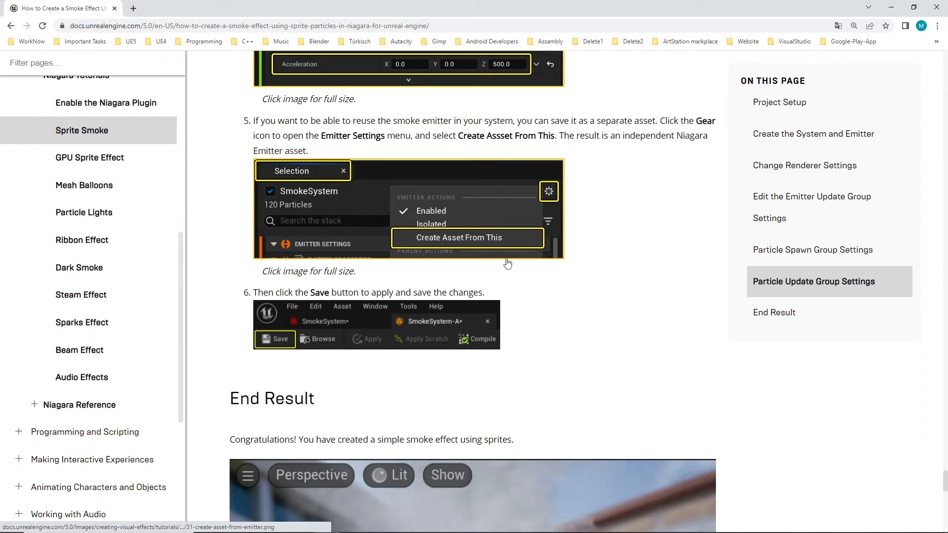
key(alt+Tab)
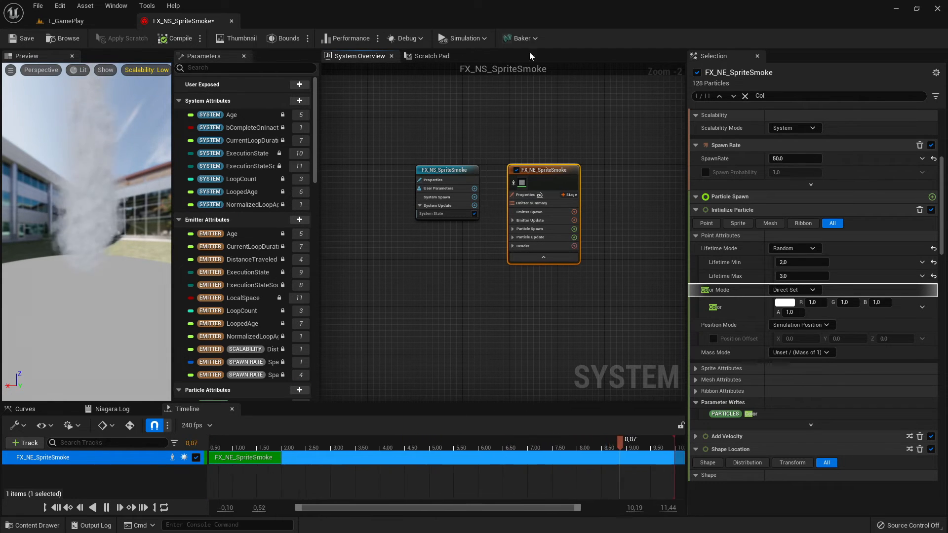
click(936, 72)
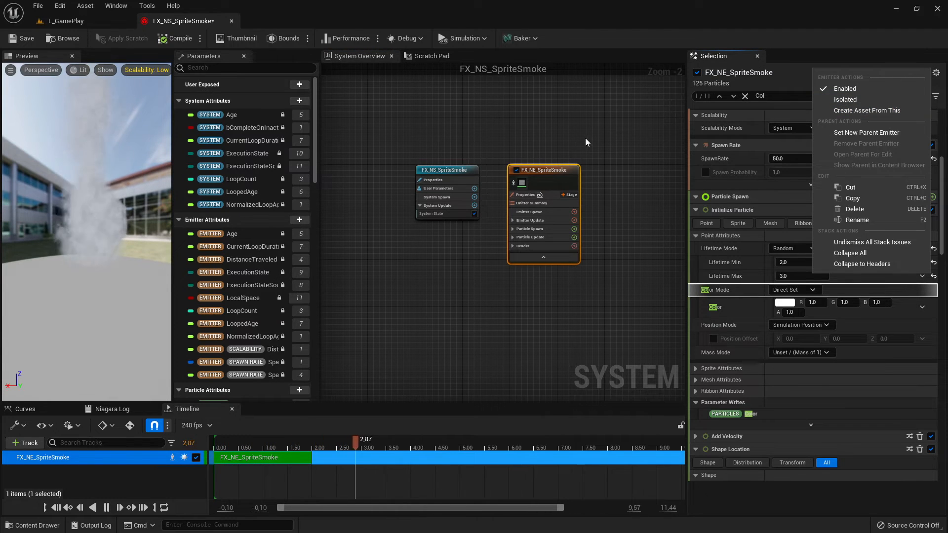
click(610, 130)
click(524, 171)
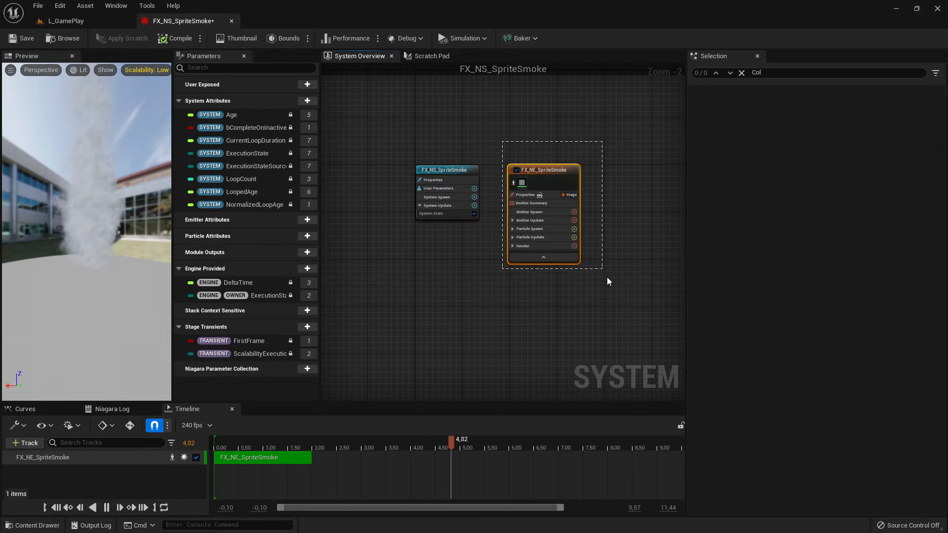
Return to the L_GamePlay level and open the FX_NE_SpriteSmoke emitter asset from the FX_Niagara_SpriteSmoke_Emiter folder
click(66, 21)
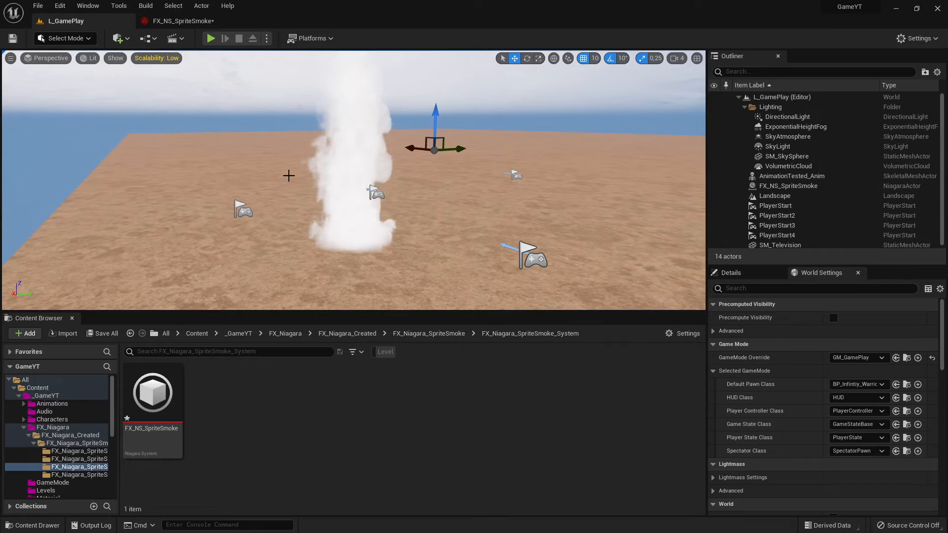
click(68, 446)
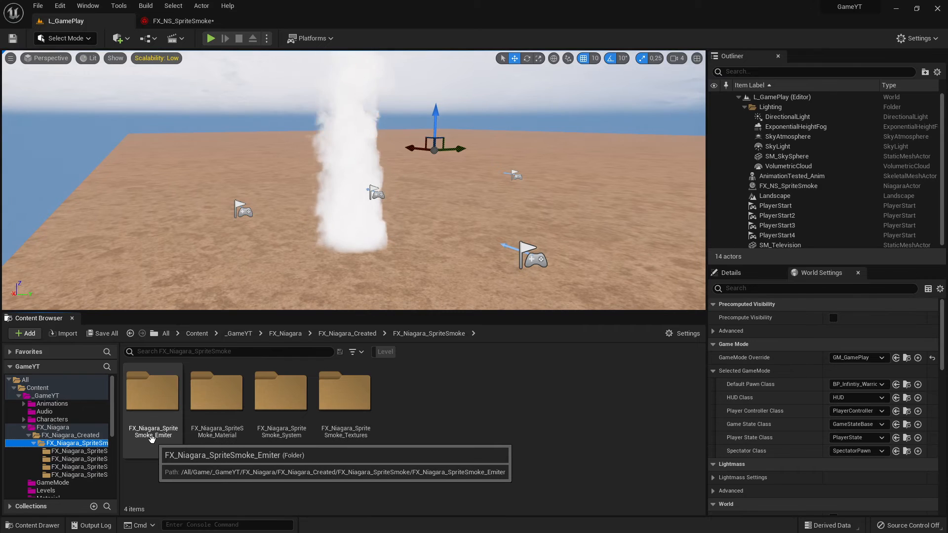
double_click(156, 425)
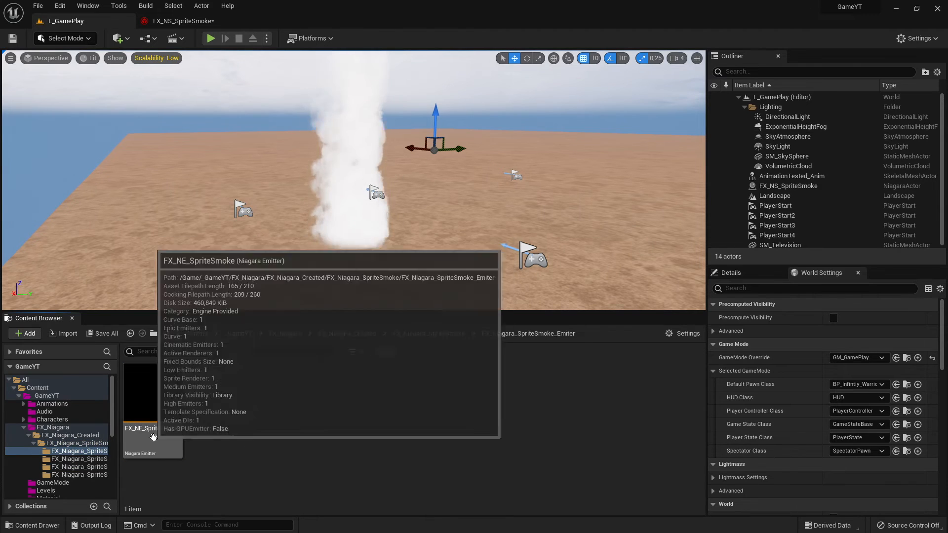
click(153, 405)
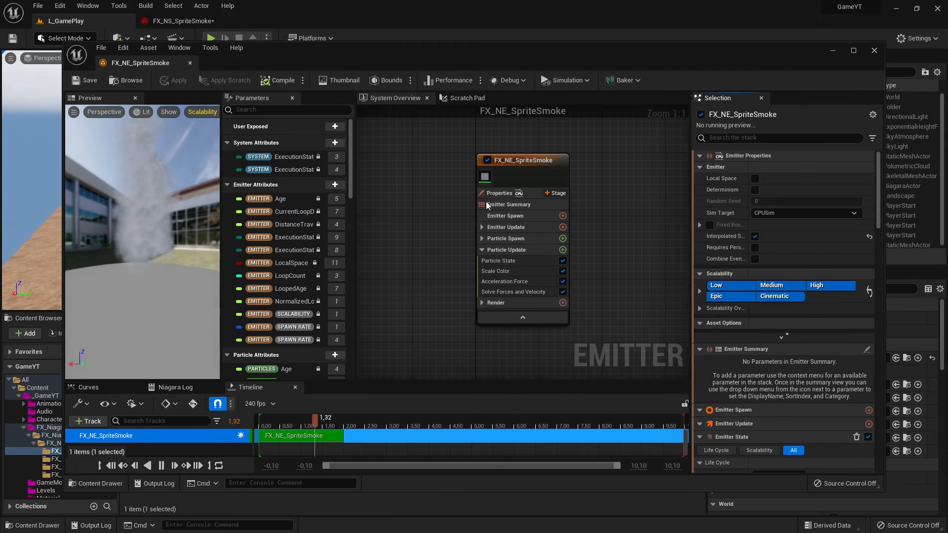
Dock the FX_NE_SpriteSmoke emitter editor in the main window and select its emitter node
drag(150, 65, 284, 20)
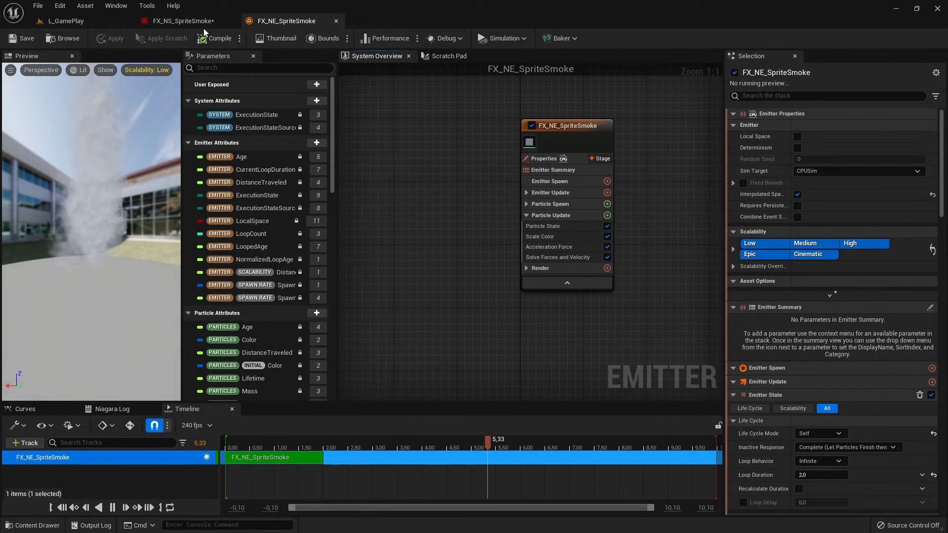
click(182, 21)
click(286, 21)
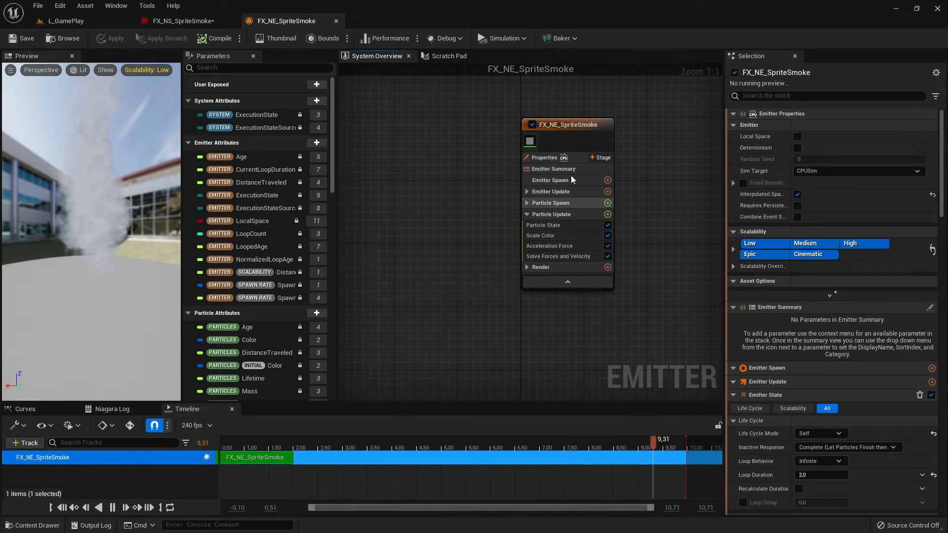
click(554, 127)
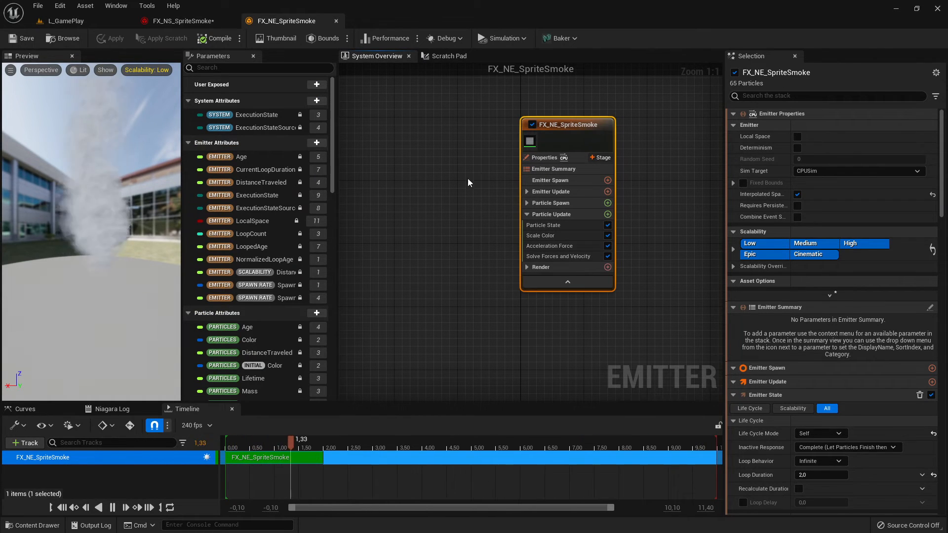
Add a Dynamic Beam emitter to the FX_NS_SpriteSmoke system and place it beside the FX_NE_SpriteSmoke node
click(185, 22)
right_click(443, 265)
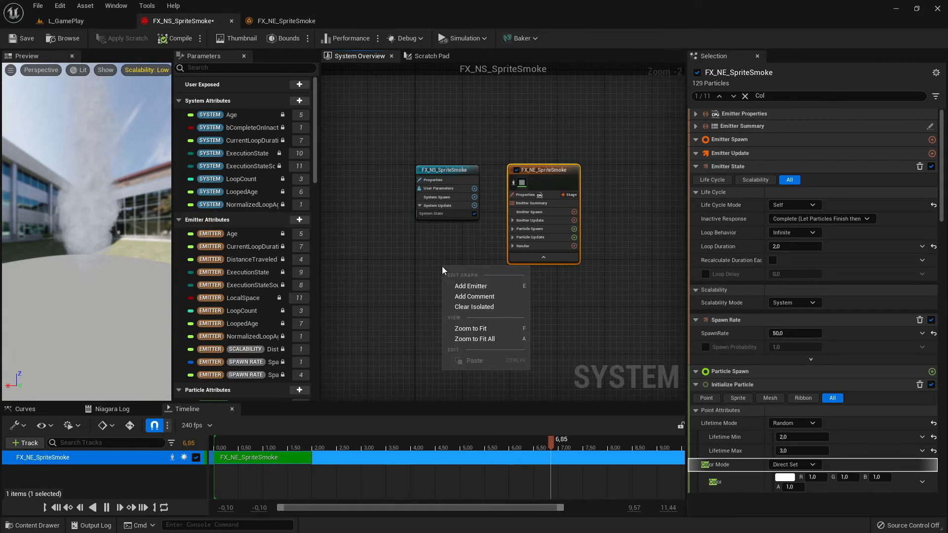
click(487, 295)
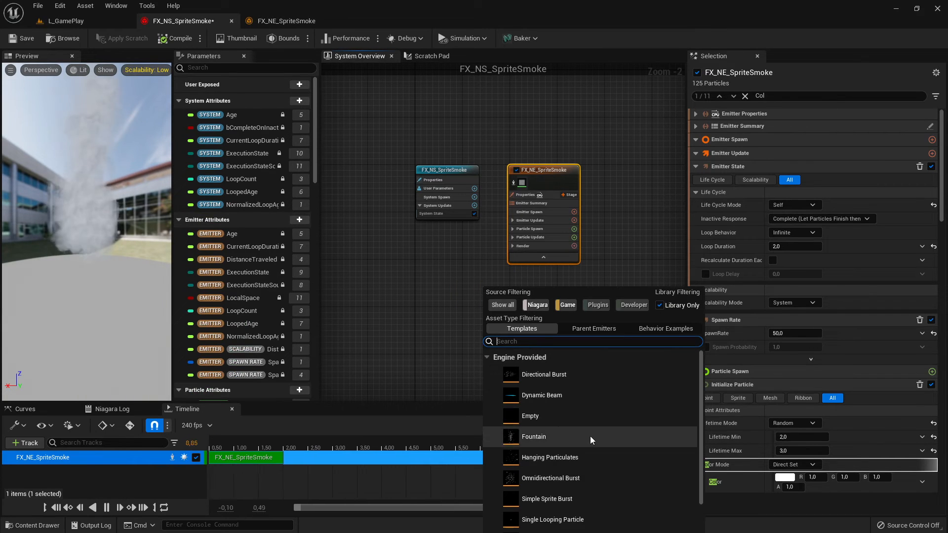
click(547, 390)
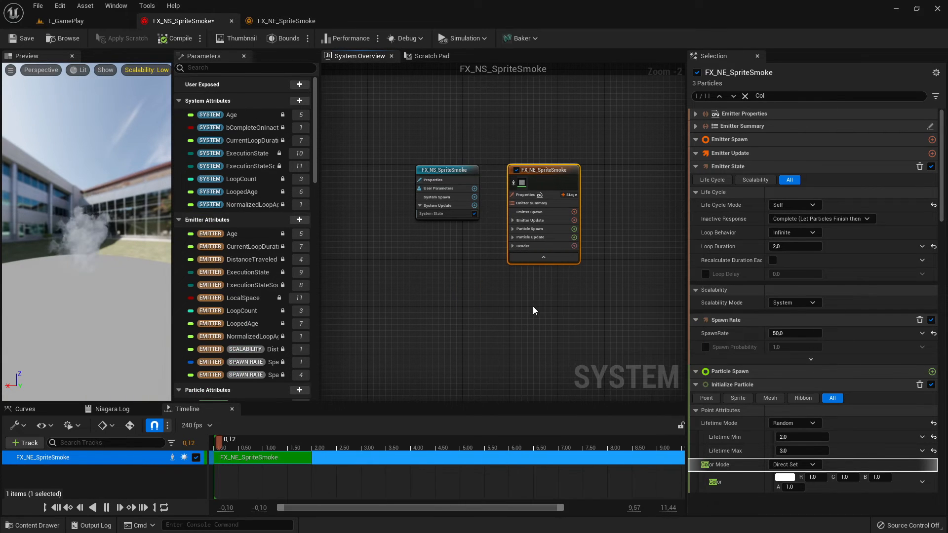
right_drag(412, 135, 499, 260)
scroll(522, 243, down, 2)
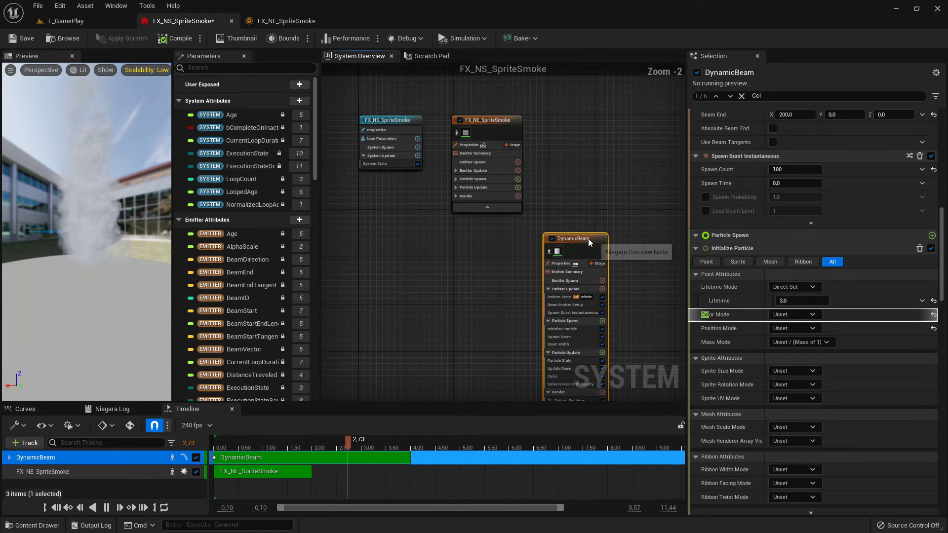
drag(588, 239, 605, 119)
right_drag(677, 169, 677, 201)
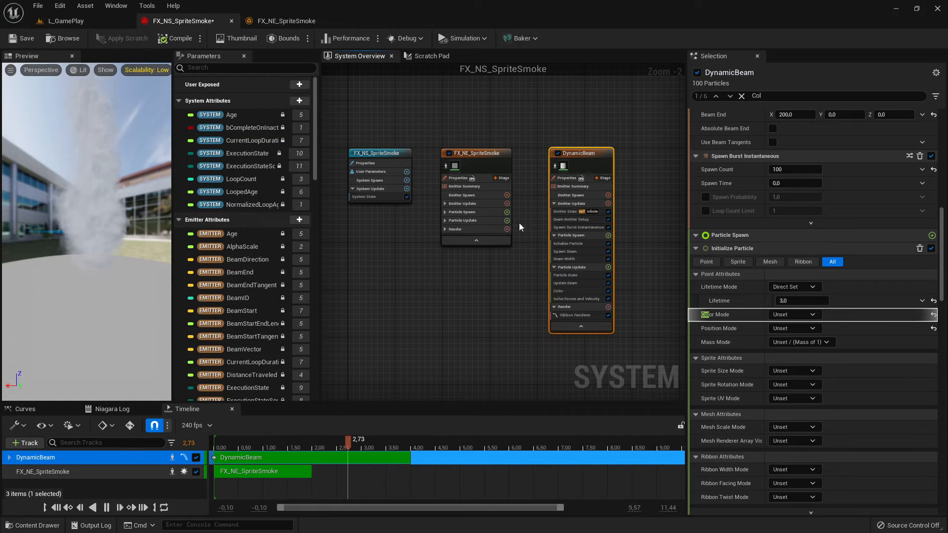
Delete the DynamicBeam emitter from the FX_NS_SpriteSmoke system
double_click(565, 153)
click(653, 185)
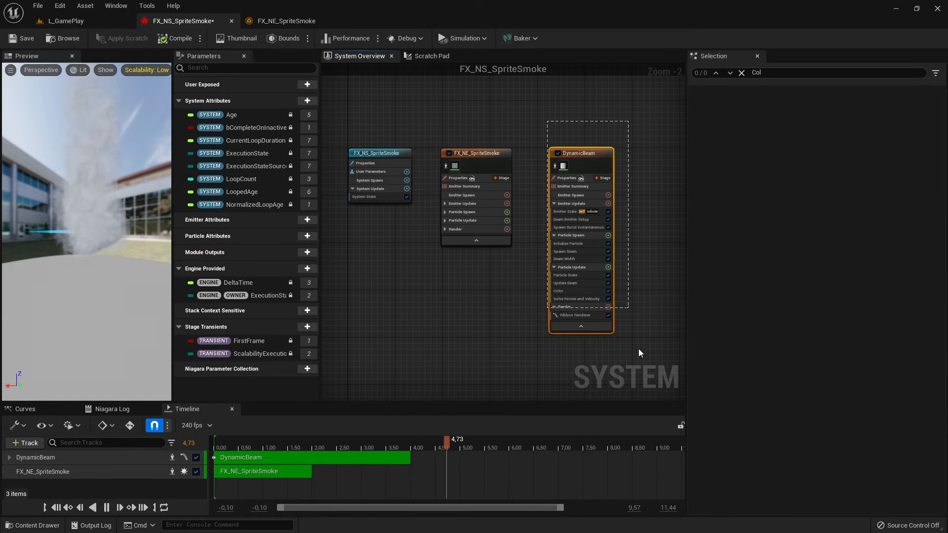
drag(638, 348, 643, 348)
key(Delete)
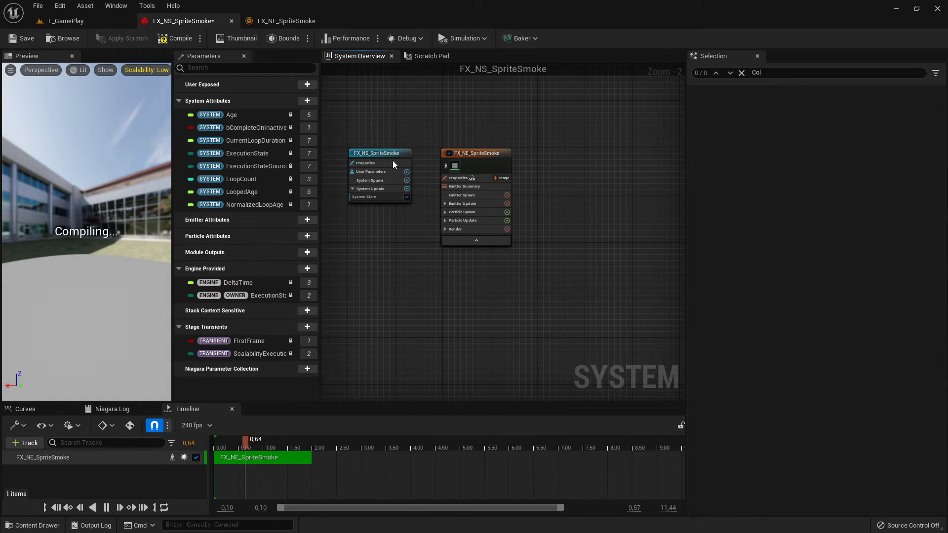
Save the FX_NS_SpriteSmoke system and review the guide's End Result and Particle Update Group Settings sections
click(22, 34)
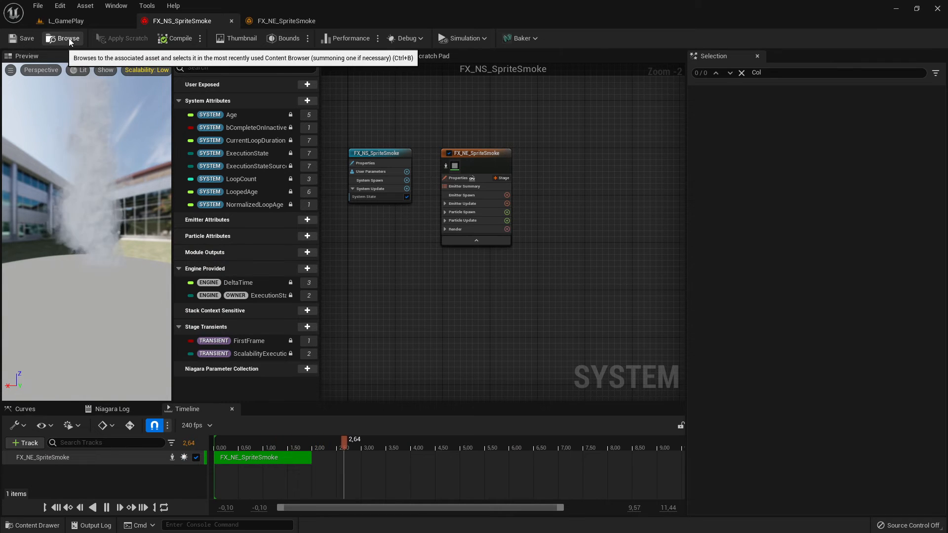
click(286, 21)
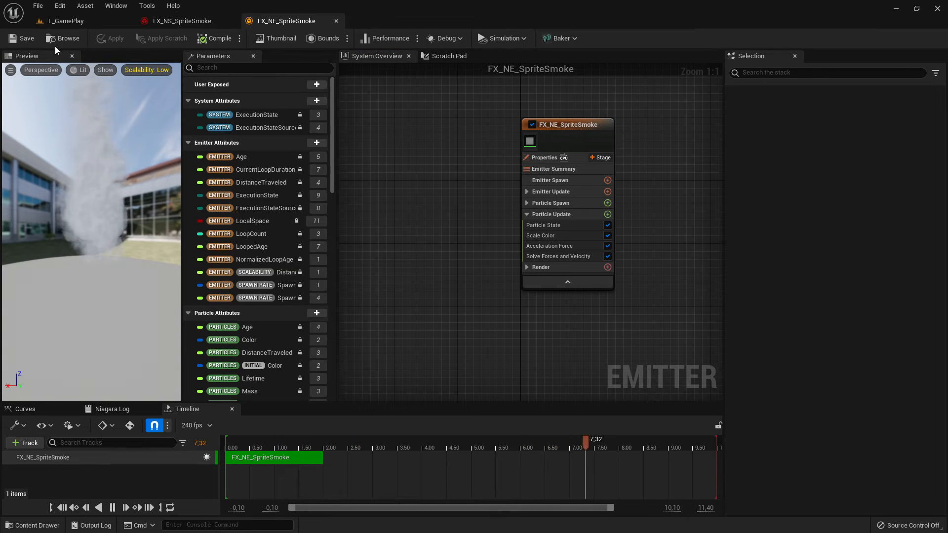
key(alt+Tab)
scroll(547, 313, down, 7)
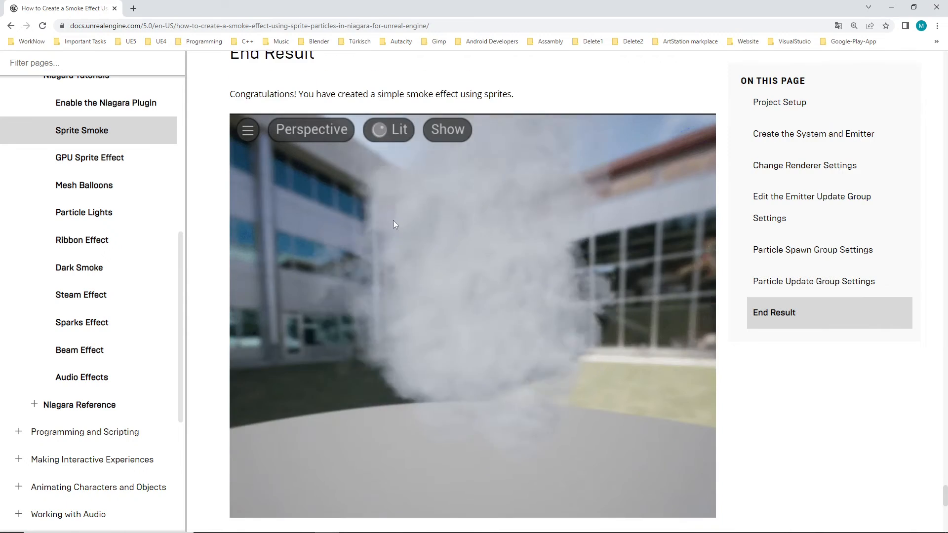
scroll(580, 355, up, 15)
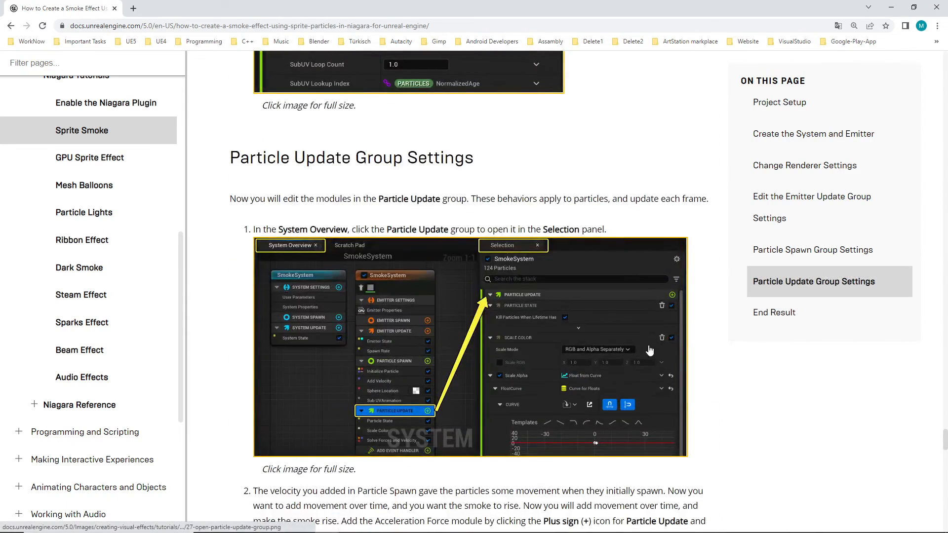
key(alt+Tab)
Select the FX_NE_SpriteSmoke emitter in the FX_NS_SpriteSmoke system and search its module stack for "col"
click(188, 21)
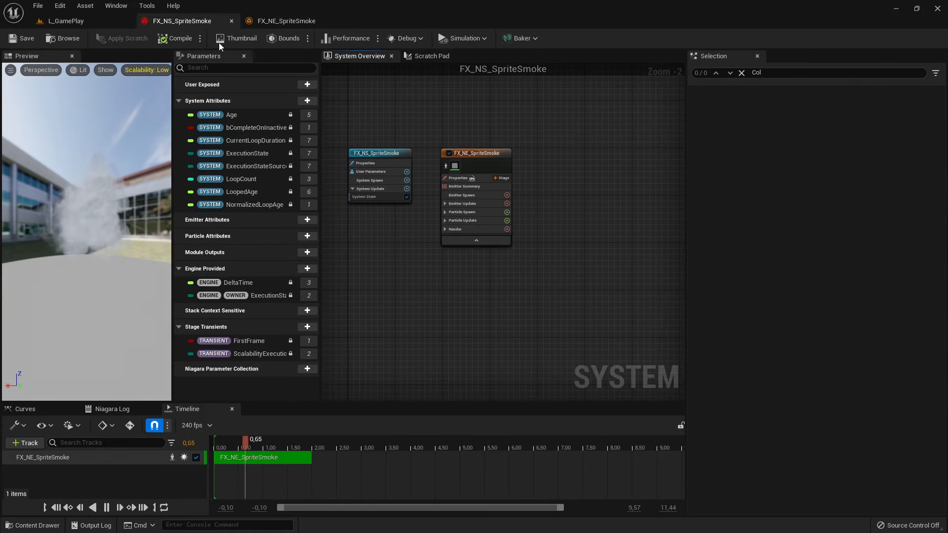
click(495, 178)
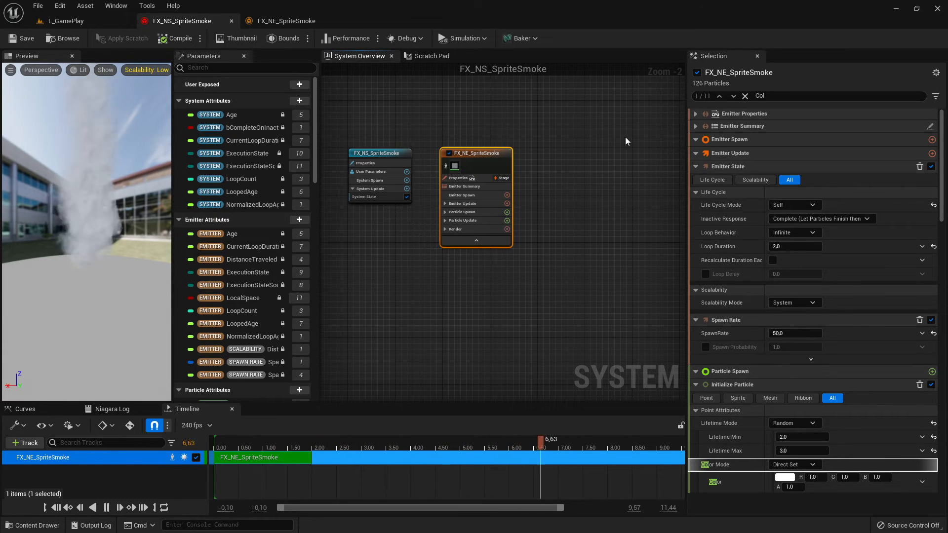
click(575, 148)
click(490, 151)
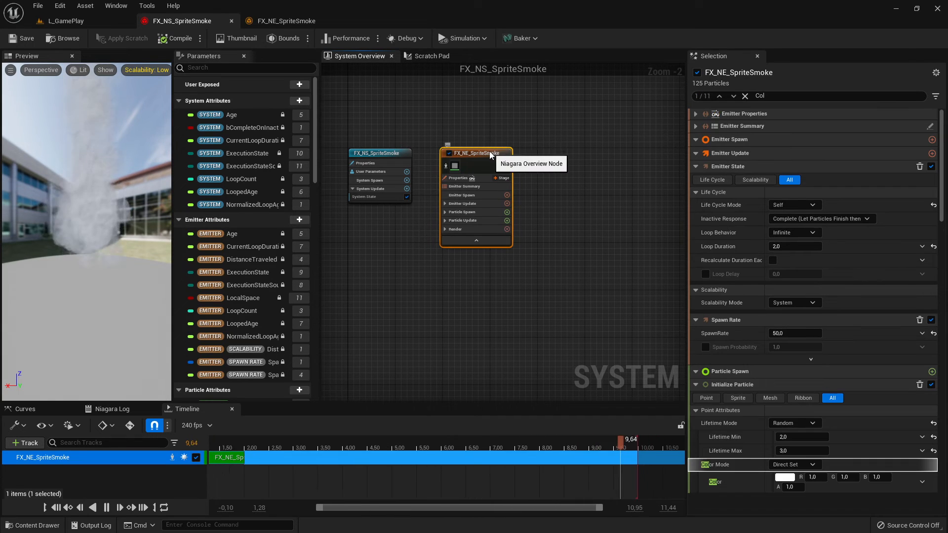
click(773, 96)
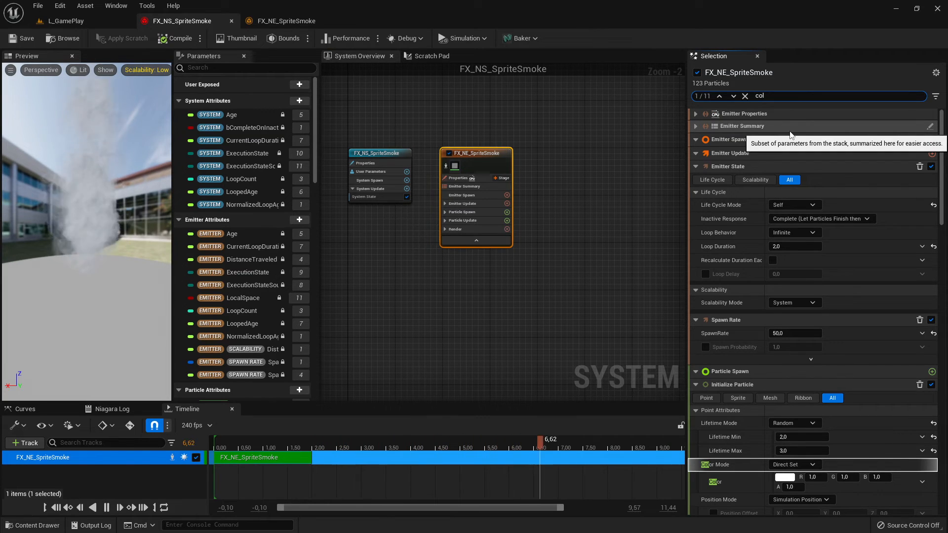
Set the Initialize Particle color to red (R 1.0, G 0.050654, B 0.100414) and save the system
scroll(809, 211, down, 5)
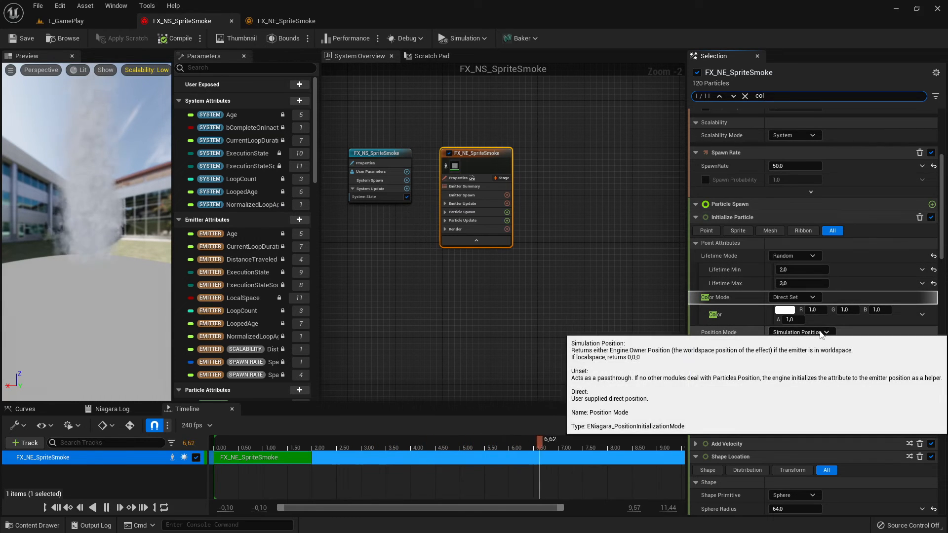
click(784, 310)
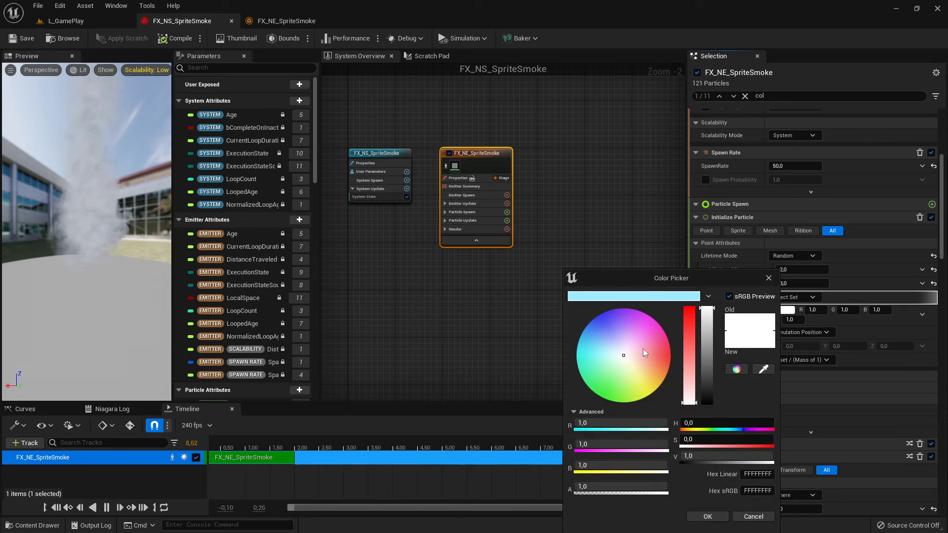
drag(643, 349, 668, 354)
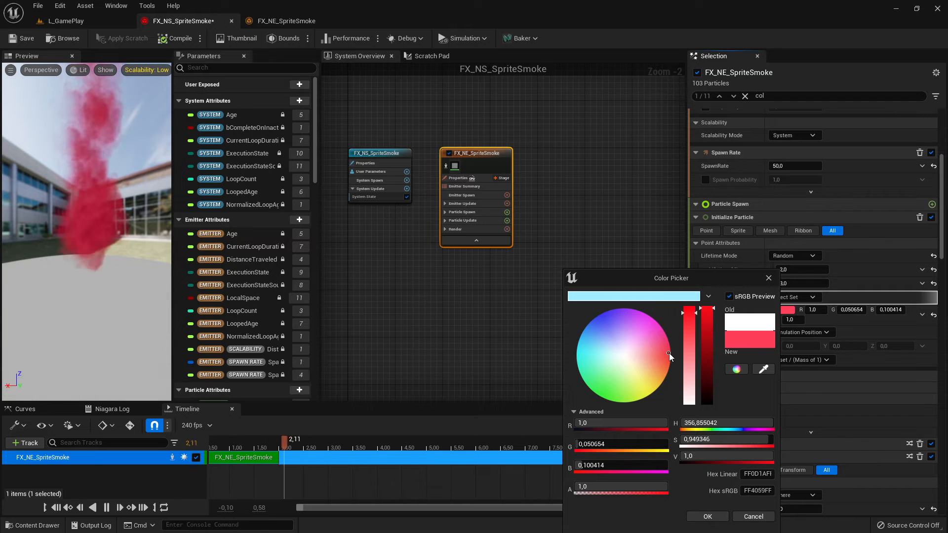
click(707, 516)
click(21, 38)
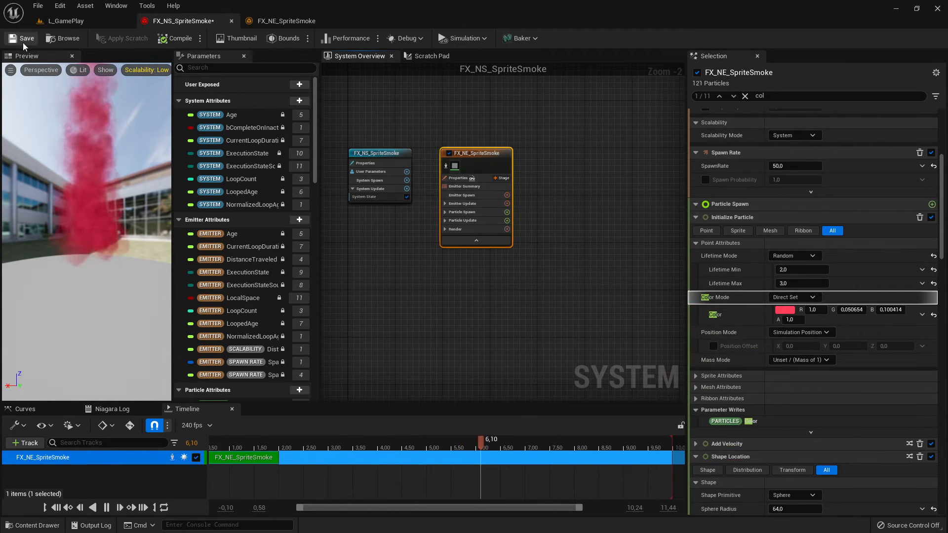
Play-test the L_GamePlay level, moving the warrior around and through the red smoke, and stop the session
click(66, 21)
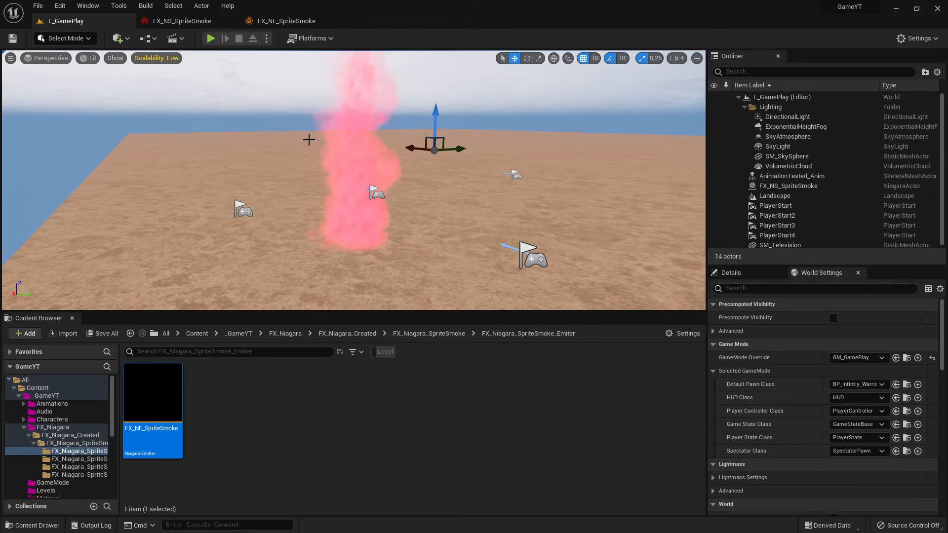
mouse_move(353, 180)
right_down()
mouse_move(321, 170)
mouse_move(287, 212)
mouse_move(352, 176)
right_up()
mouse_move(371, 215)
right_down()
mouse_move(321, 227)
mouse_move(370, 224)
right_up()
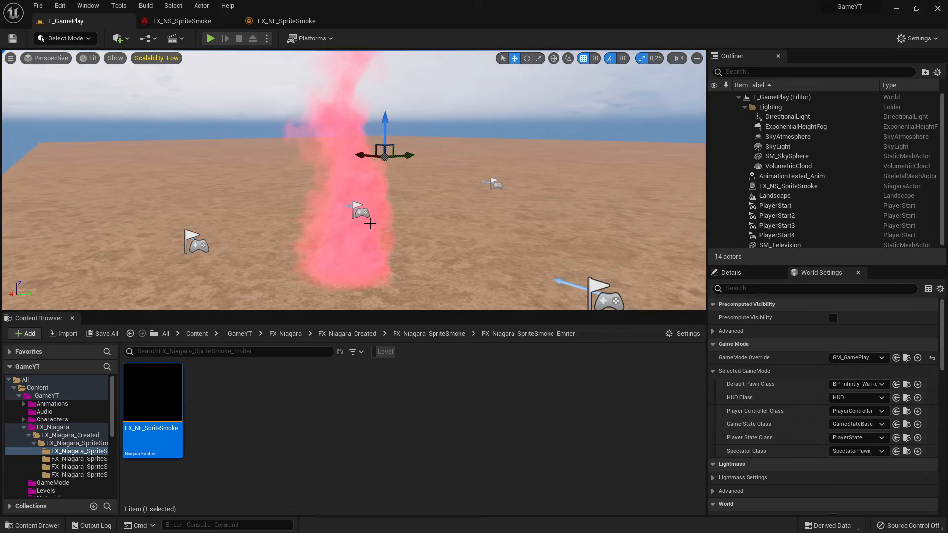
click(211, 39)
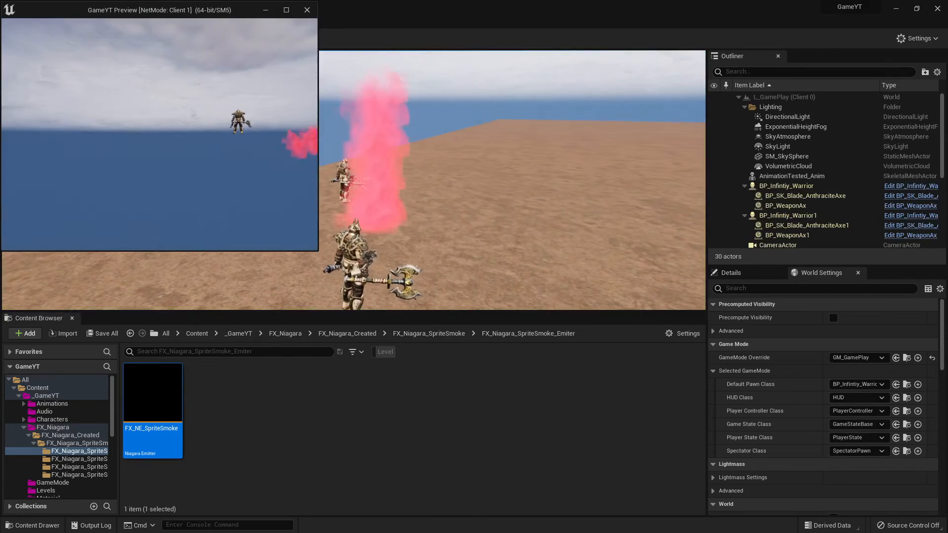
key(d)
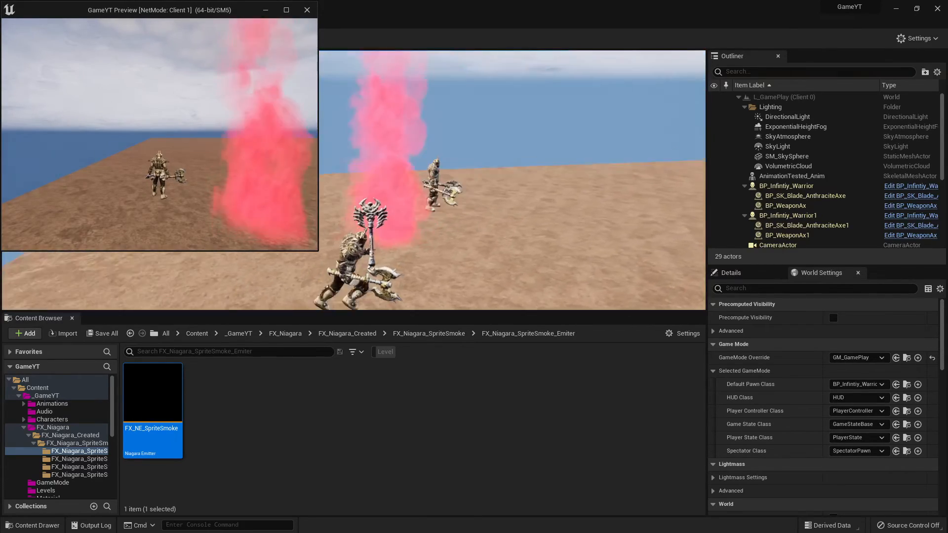
key(w)
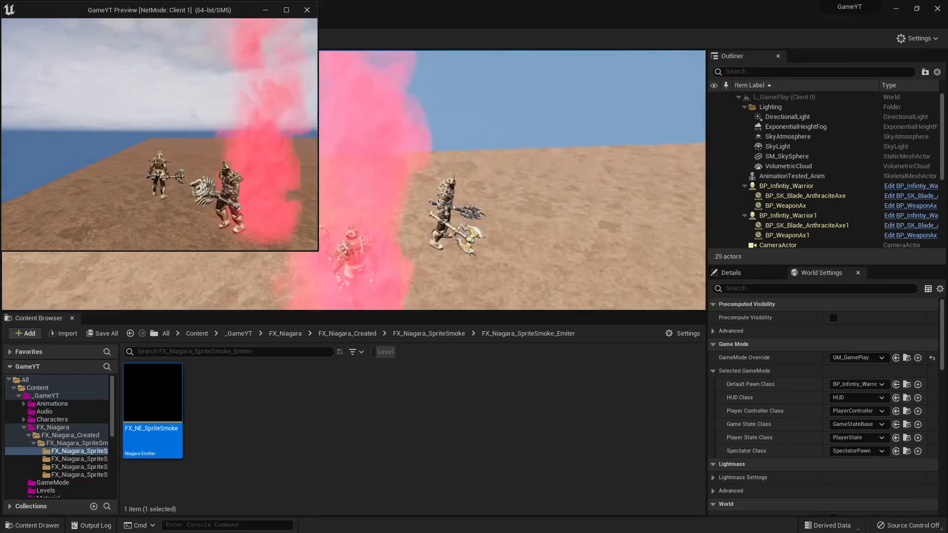
key(a)
key(w)
key(a)
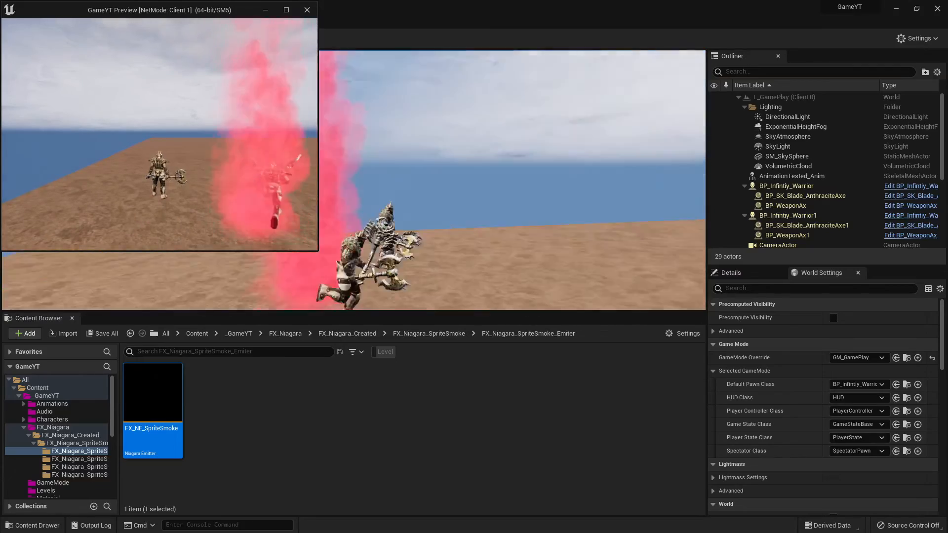
key(a)
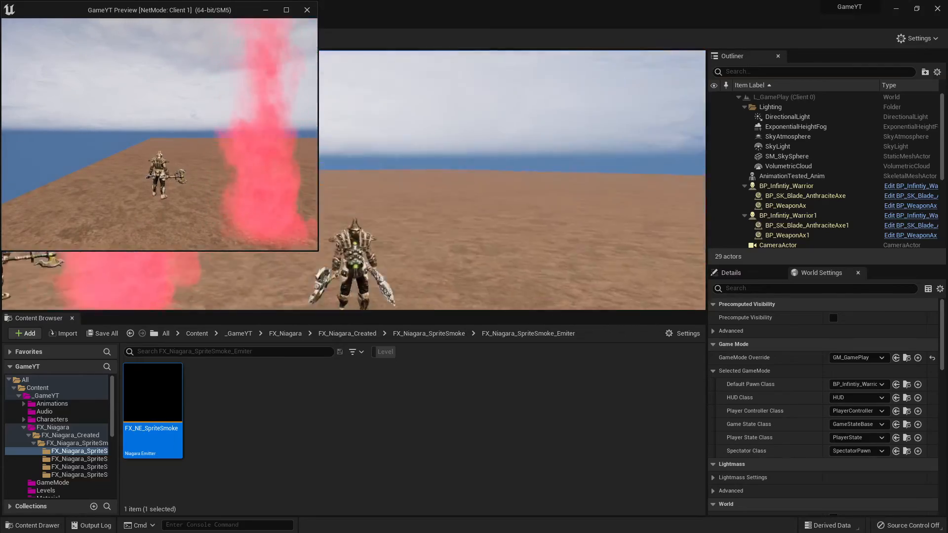
key(w)
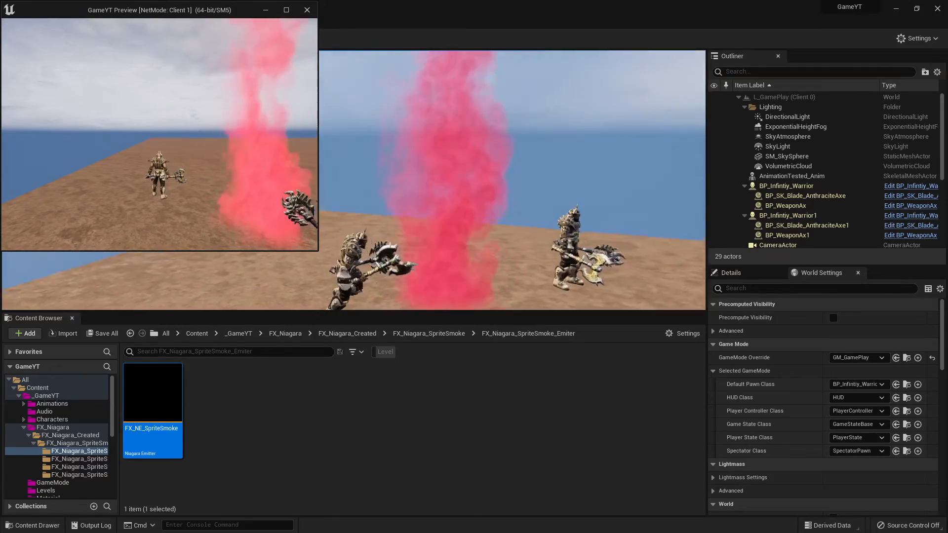
key(s)
key(a)
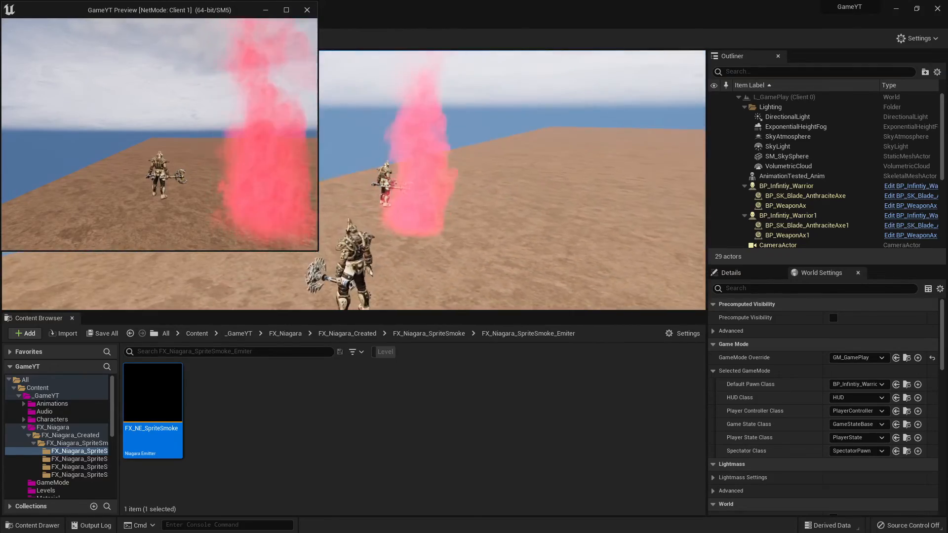
key(Escape)
Select the FX_NS_SpriteSmoke actor in the level, move it across the landscape and adjust its height
right_drag(491, 103, 380, 158)
key(s)
key(d)
click(462, 169)
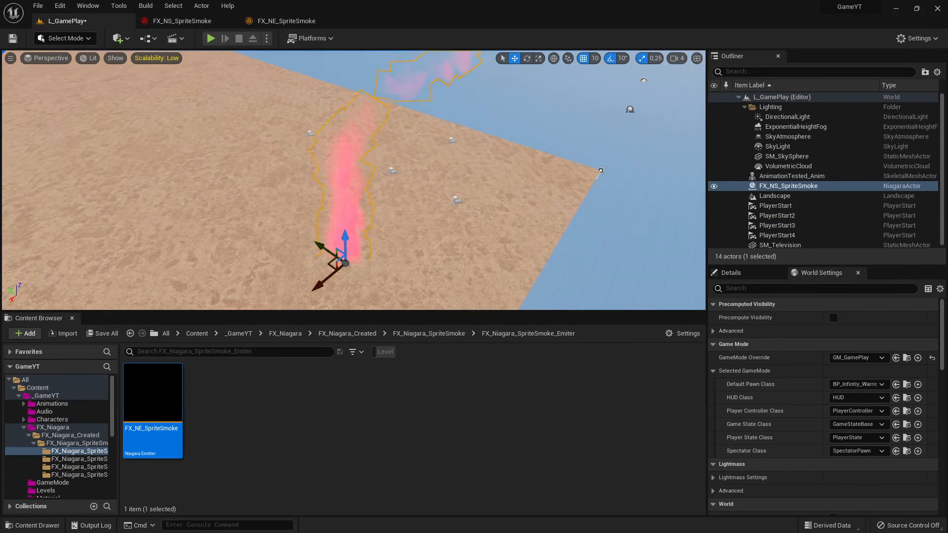
right_click(338, 263)
drag(347, 242, 349, 221)
Duplicate the FX_NS_SpriteSmoke actor and offset the copy sideways along the green axis on the landscape
key(a)
right_drag(349, 222, 588, 215)
right_drag(412, 197, 461, 197)
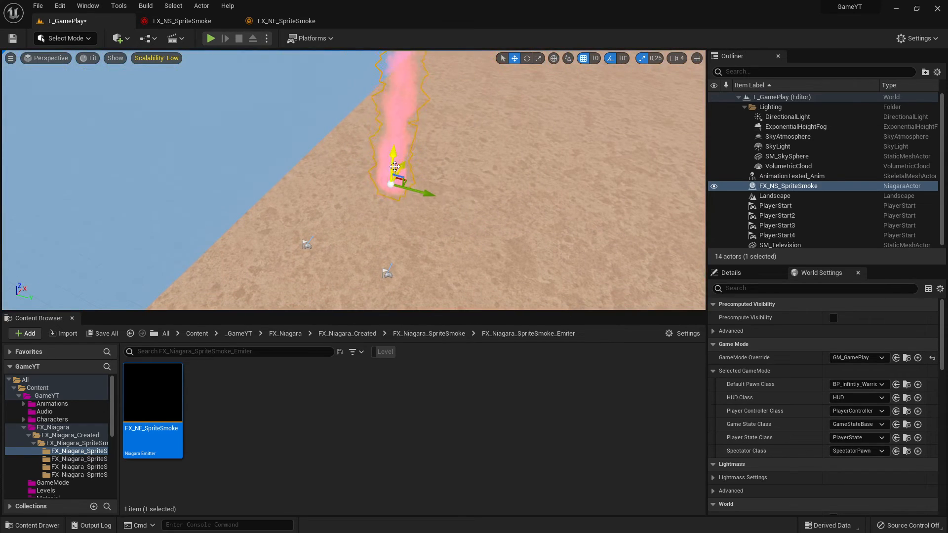
alt+drag(427, 203, 612, 259)
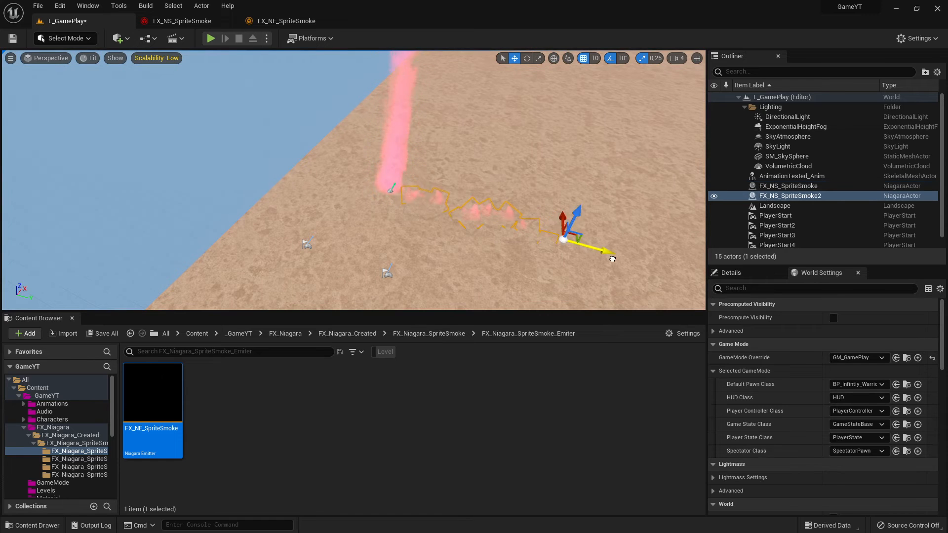
right_drag(576, 255, 684, 252)
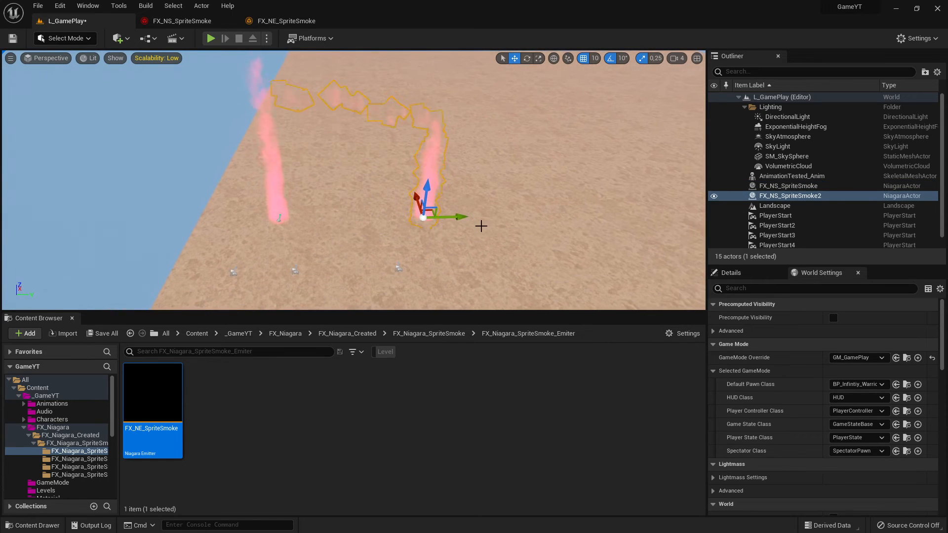
Duplicate the smoke actor into FX_NS_SpriteSmoke3 through FX_NS_SpriteSmoke6, spreading the copies over the landscape along the green and red axes
alt+drag(461, 218, 509, 219)
right_drag(597, 222, 588, 193)
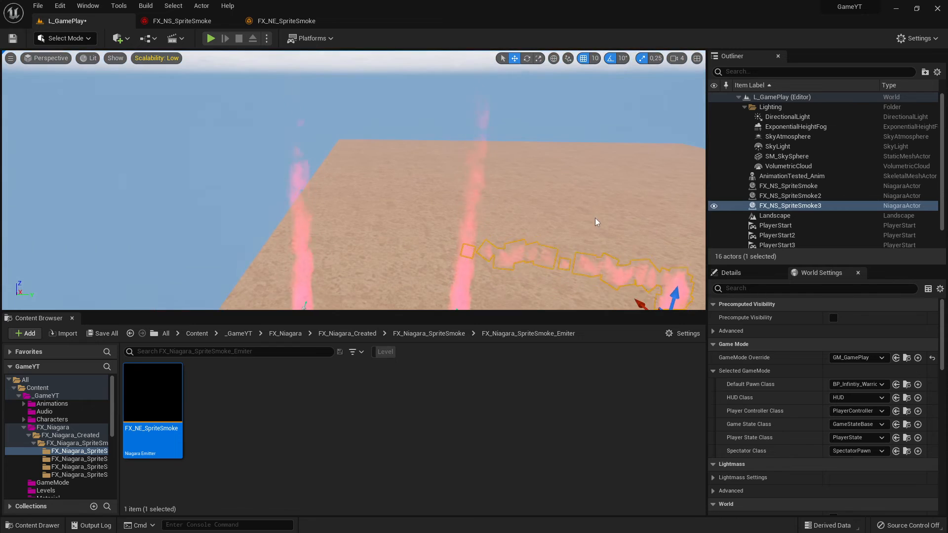
right_drag(593, 274, 607, 296)
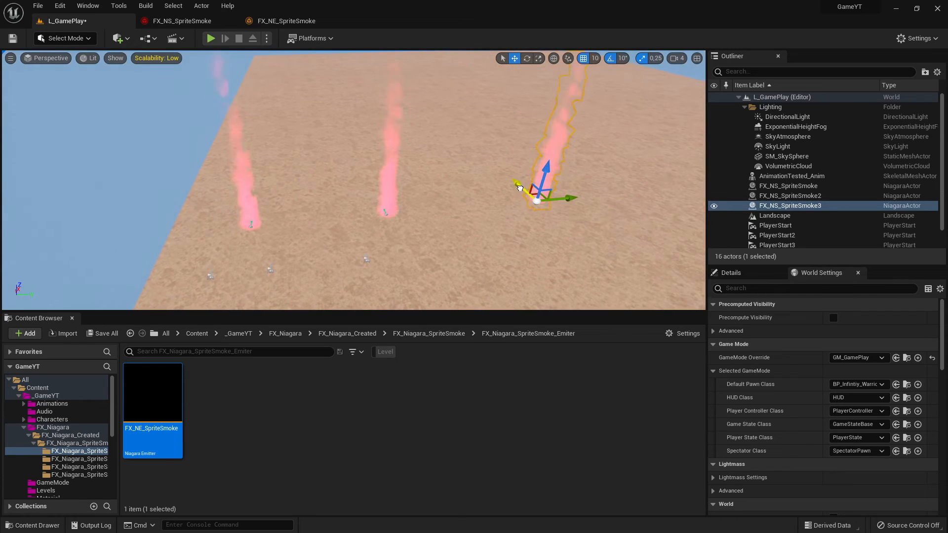
alt+drag(519, 187, 415, 127)
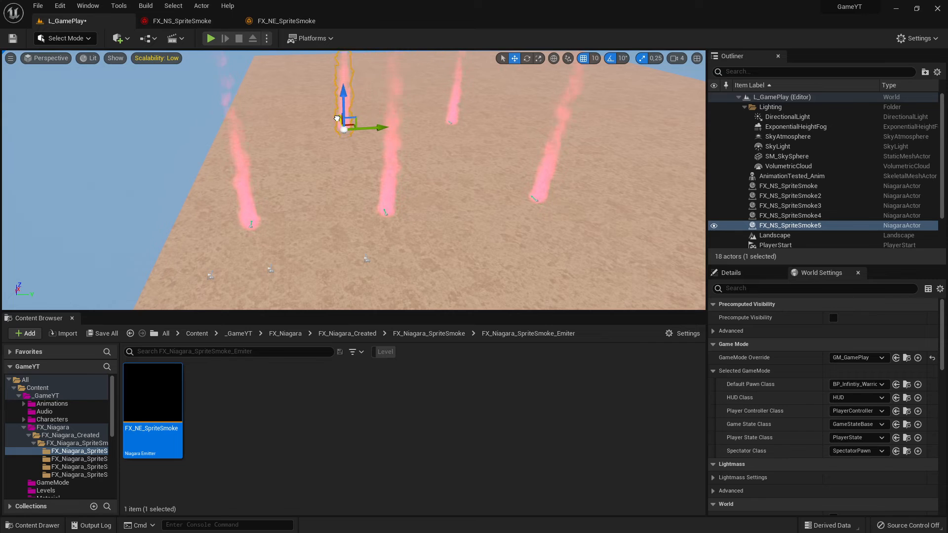
right_drag(513, 260, 473, 257)
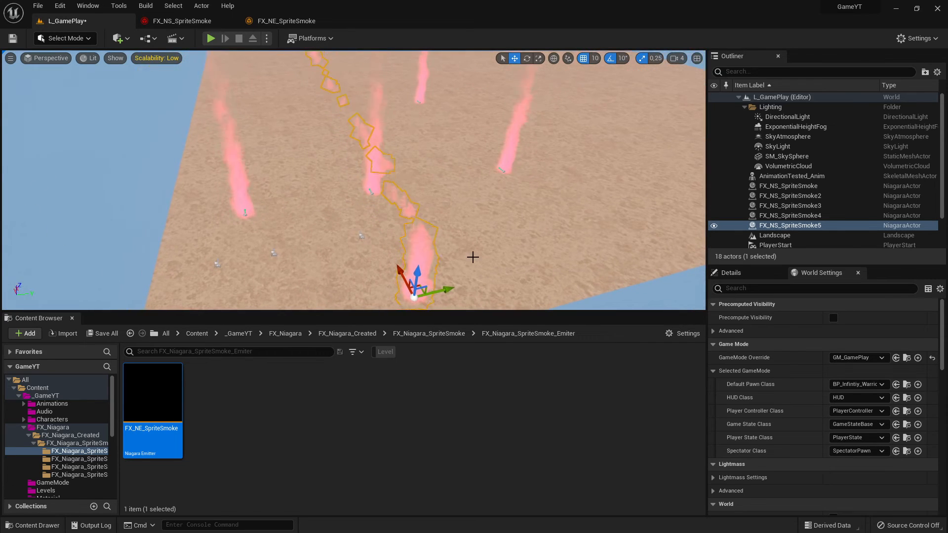
alt+drag(449, 293, 528, 250)
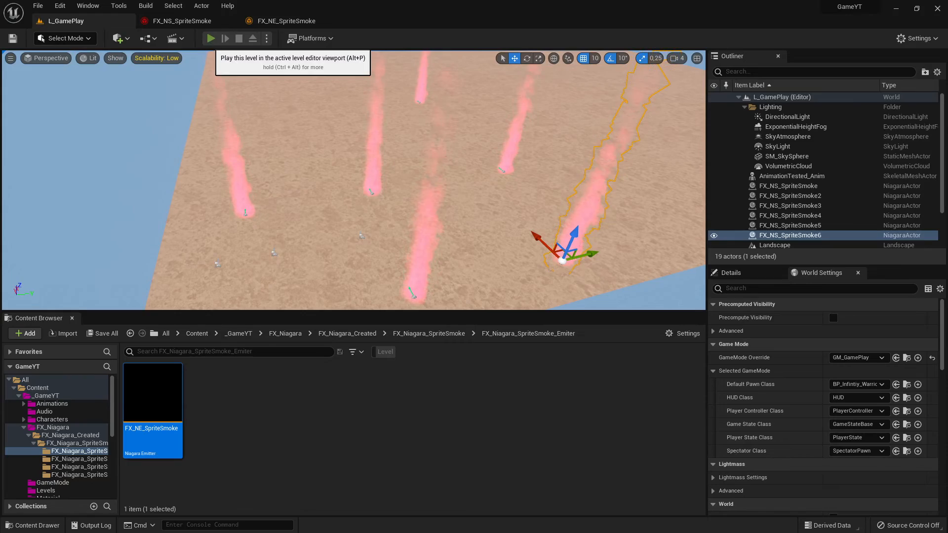
Play-test the level, running the warrior between and through the red smoke columns, and stop the session
click(211, 38)
key(w)
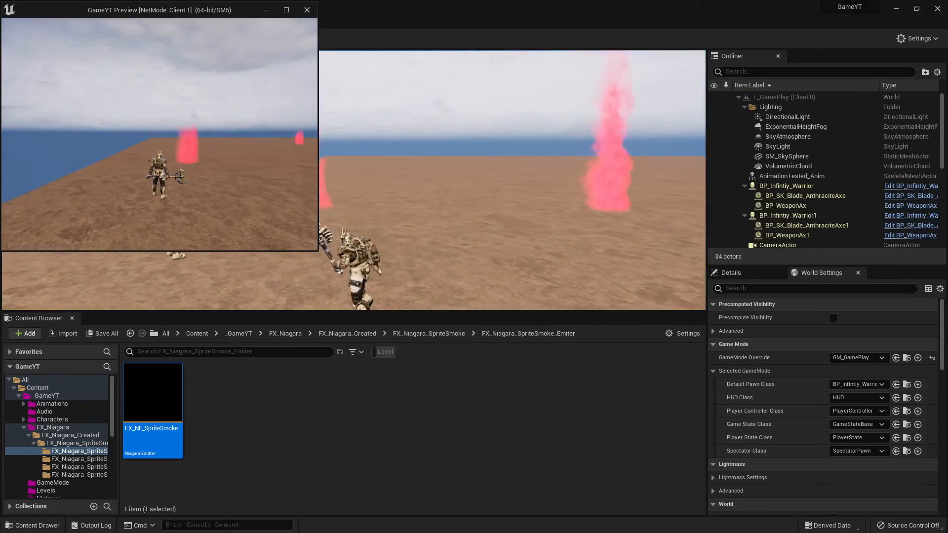
key(w)
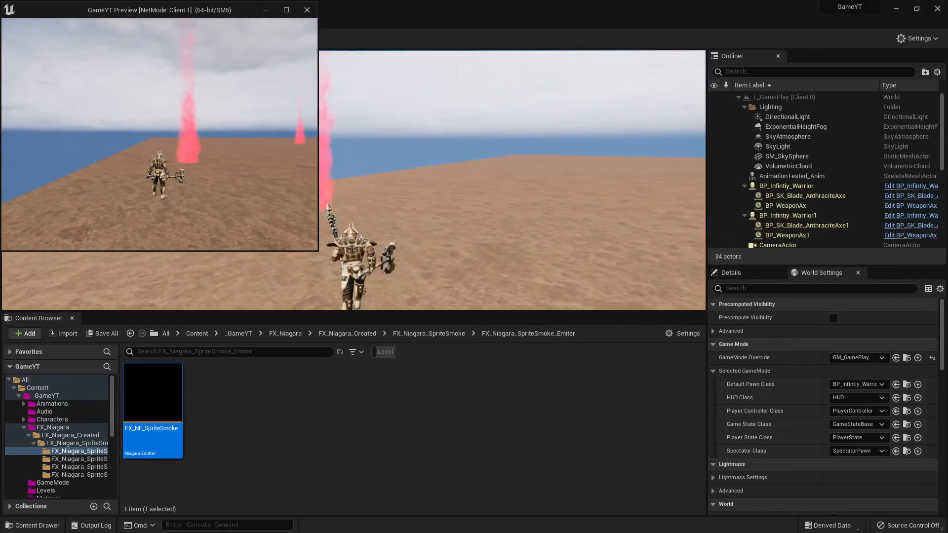
key(w)
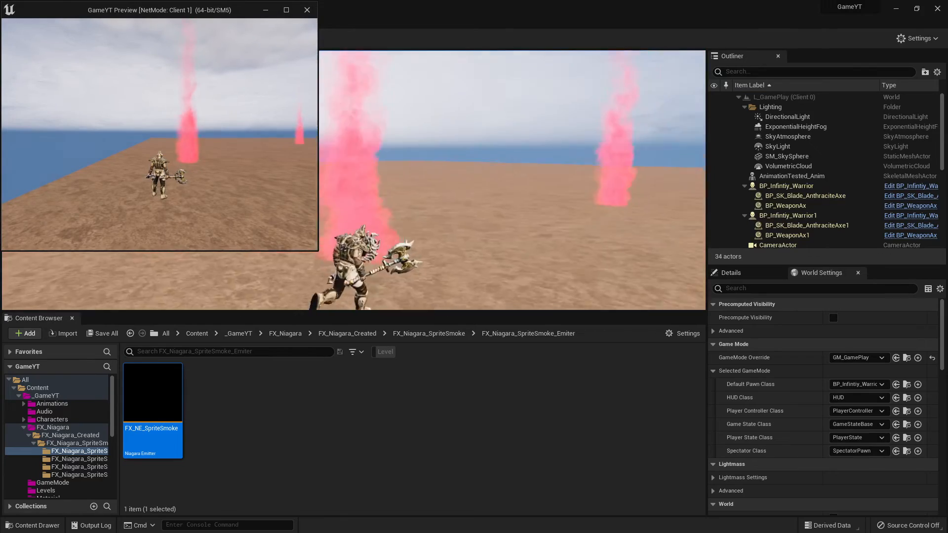
key(w)
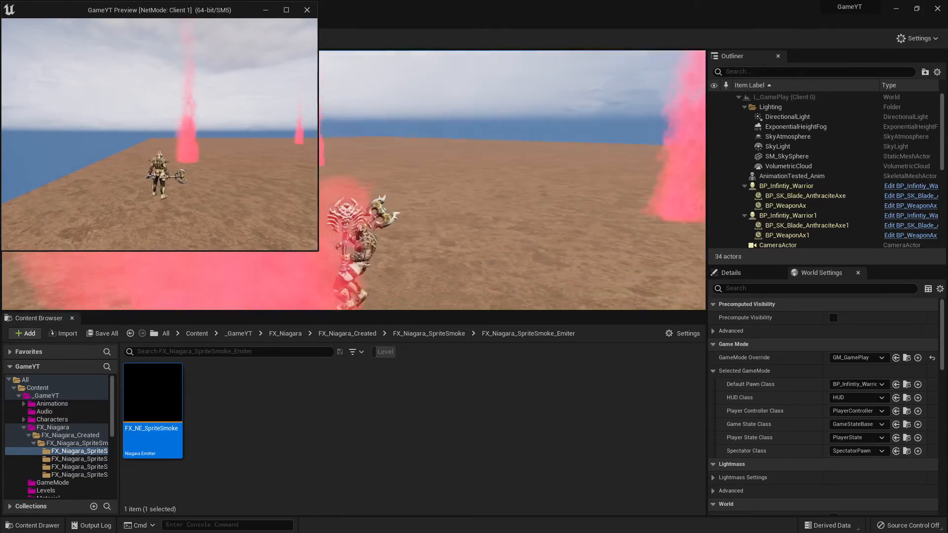
key(w)
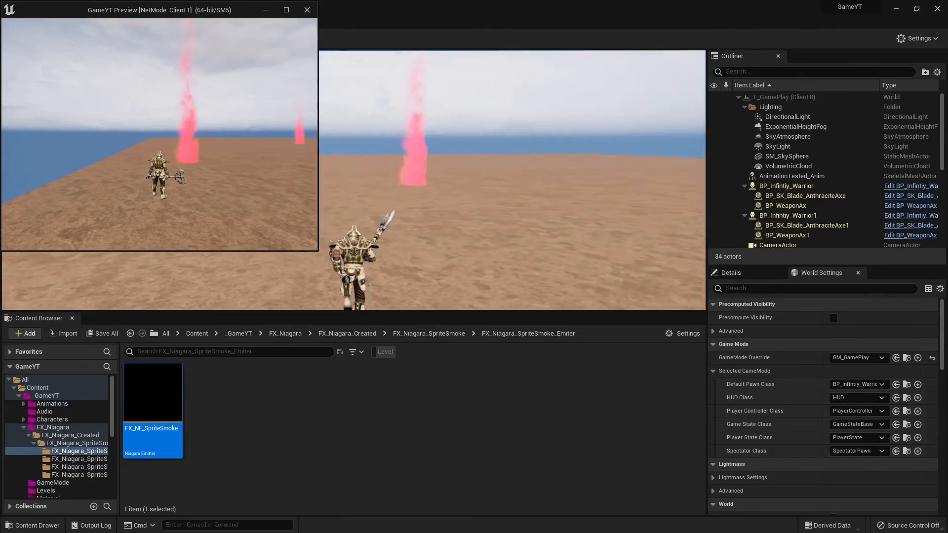
key(w)
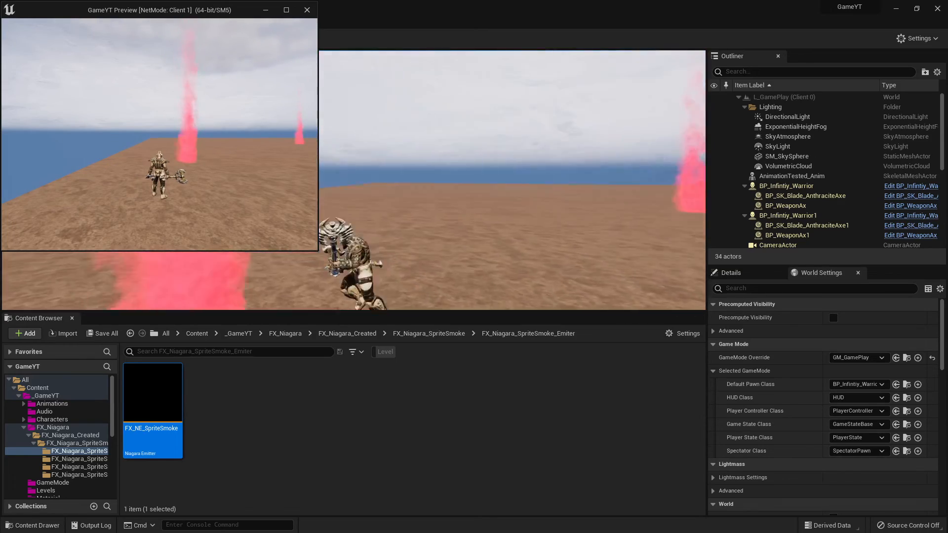
key(Escape)
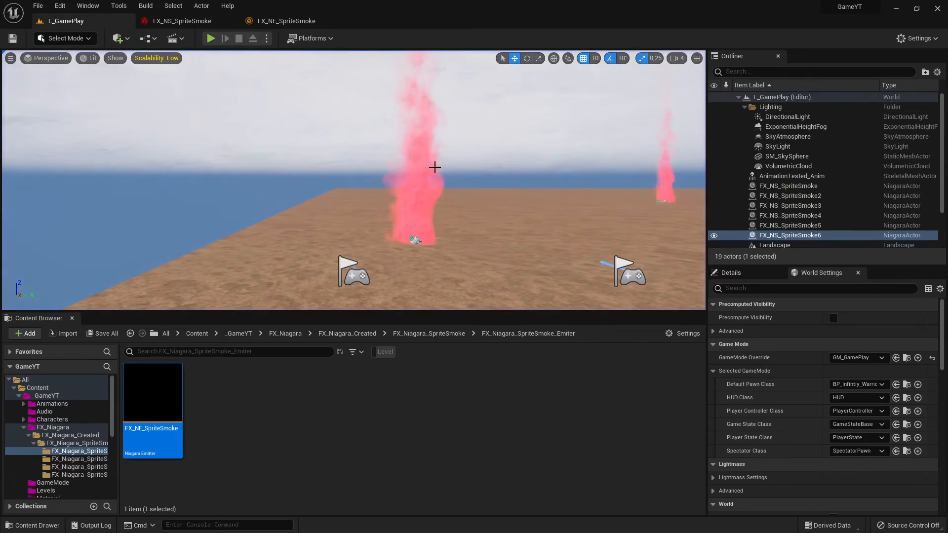
Switch to the Unreal Engine documentation in the browser and open the Mesh Balloons page of the Niagara Tutorials
key(alt+Tab)
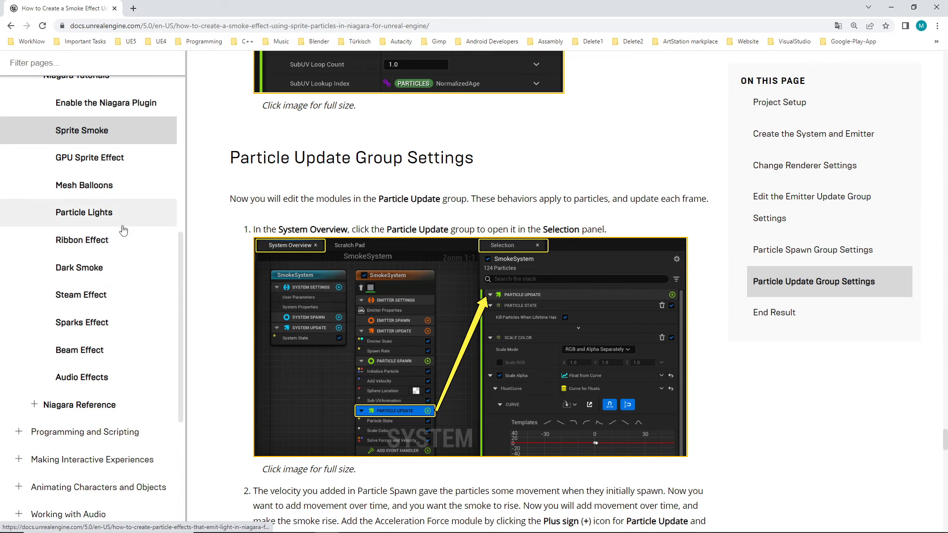
scroll(108, 257, down, 2)
scroll(123, 292, up, 6)
scroll(140, 302, down, 2)
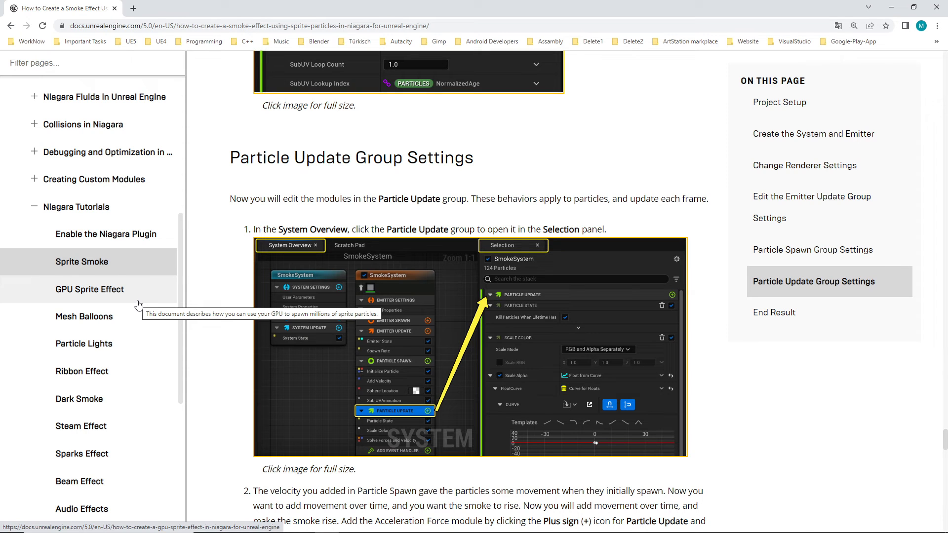
click(111, 323)
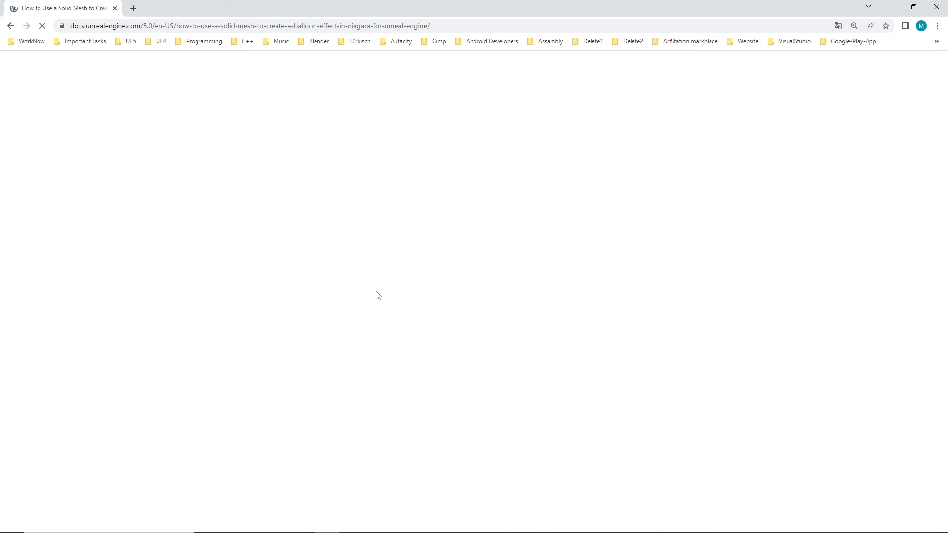
Skim the Mesh Balloons guide down to its End Result section and examine the balloon effect preview
scroll(600, 300, down, 10)
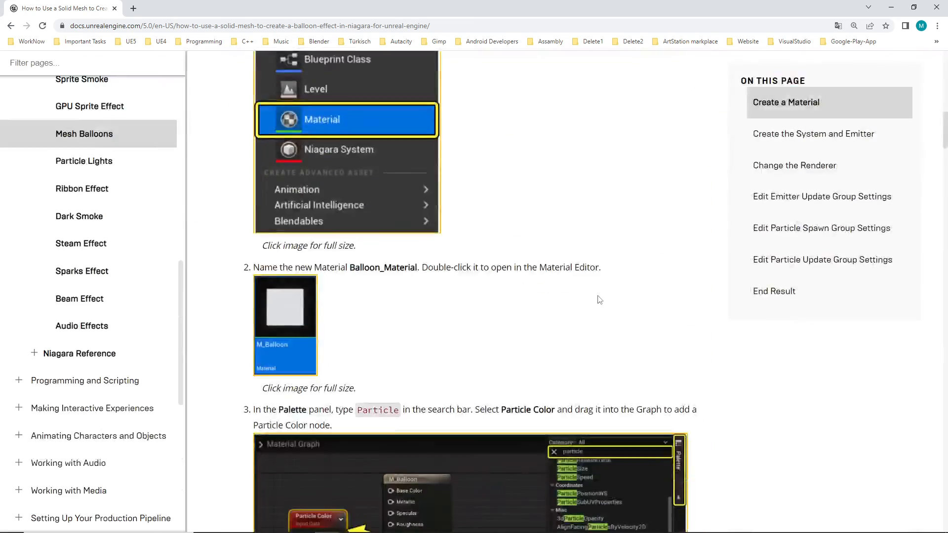
drag(945, 127, 922, 417)
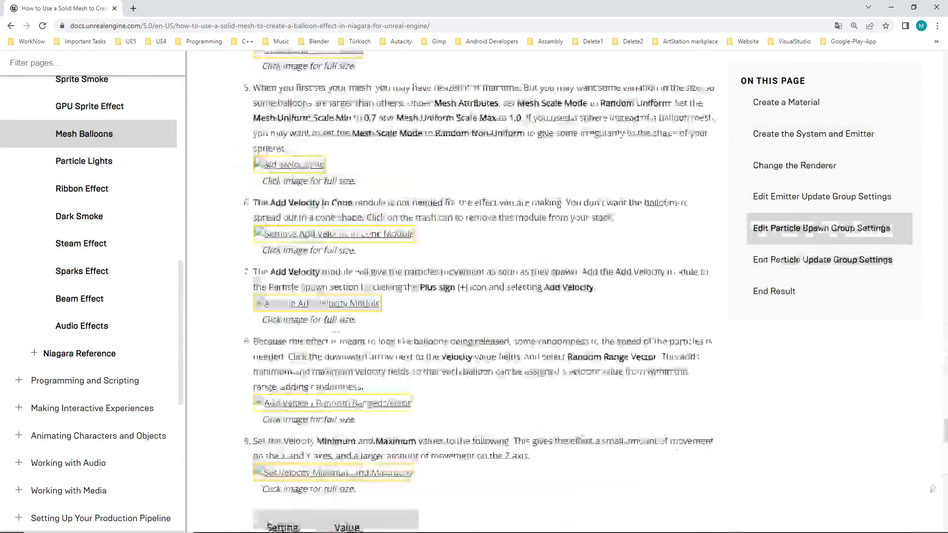
scroll(775, 376, down, 20)
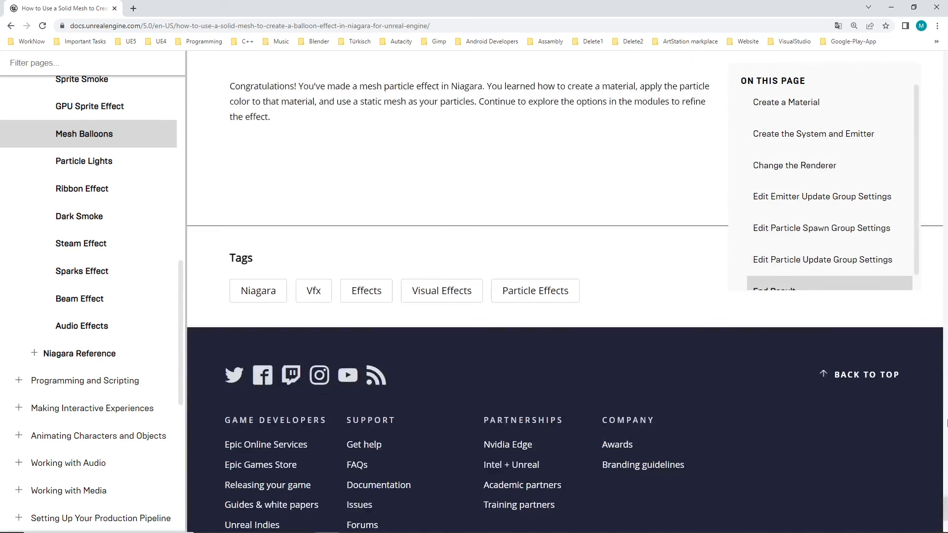
scroll(763, 339, up, 6)
scroll(770, 360, down, 3)
scroll(458, 356, down, 1)
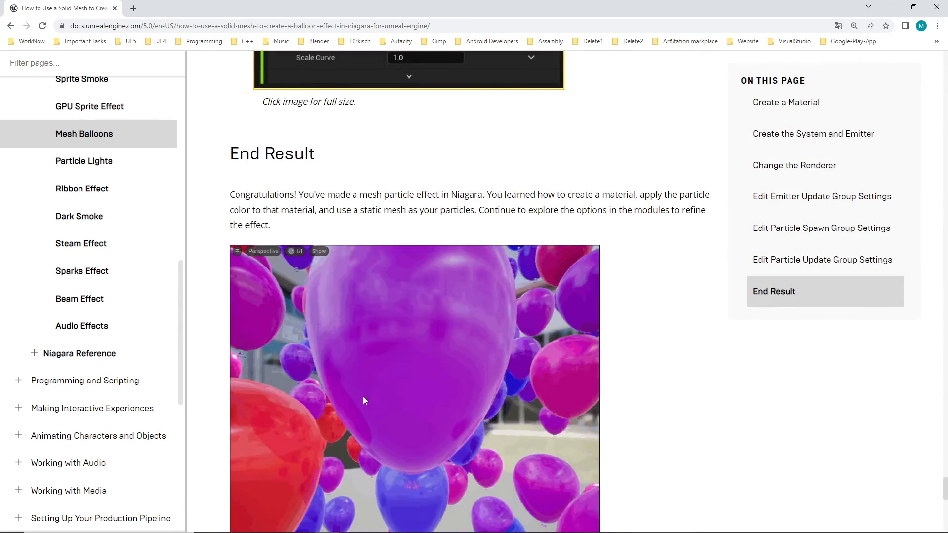
scroll(490, 333, down, 2)
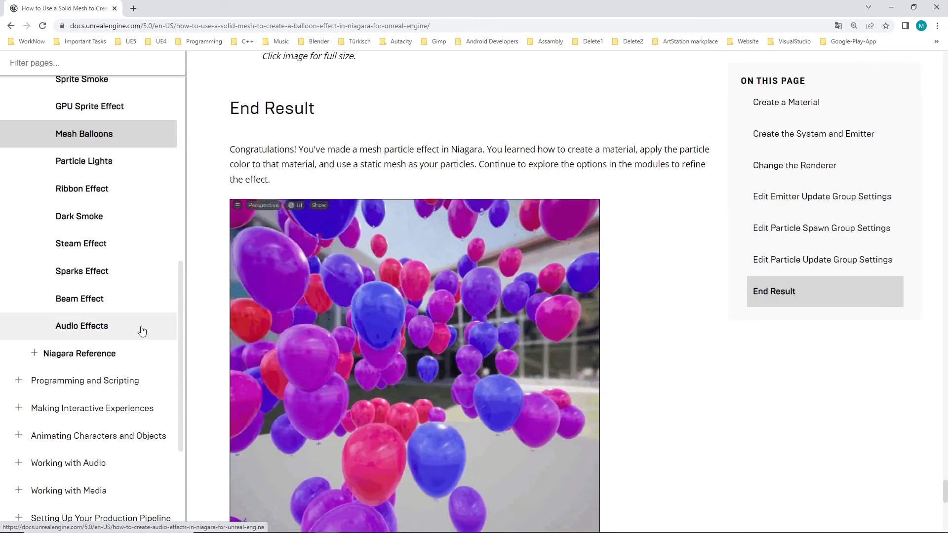
Open the Audio Effects tutorial, skim to its Audio Module Example, and return to the Unreal Editor
click(104, 329)
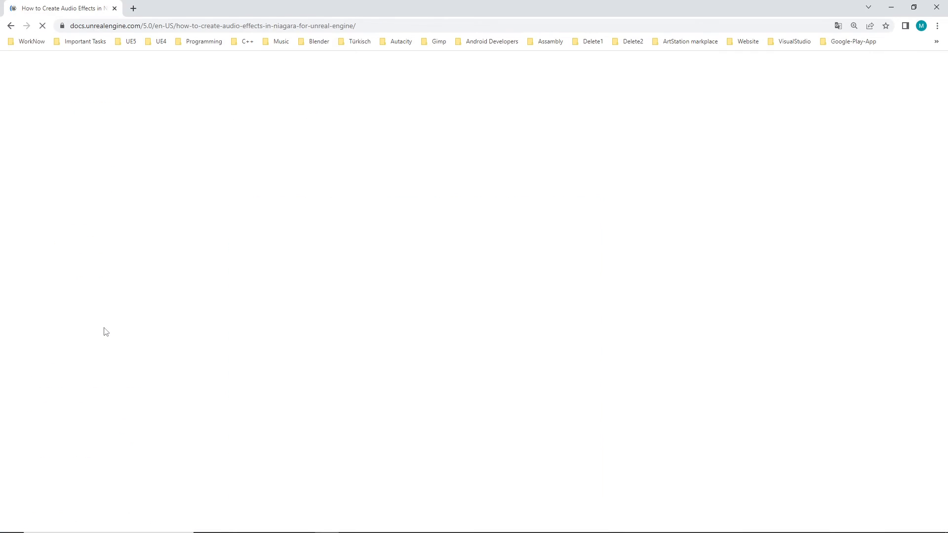
scroll(493, 334, down, 15)
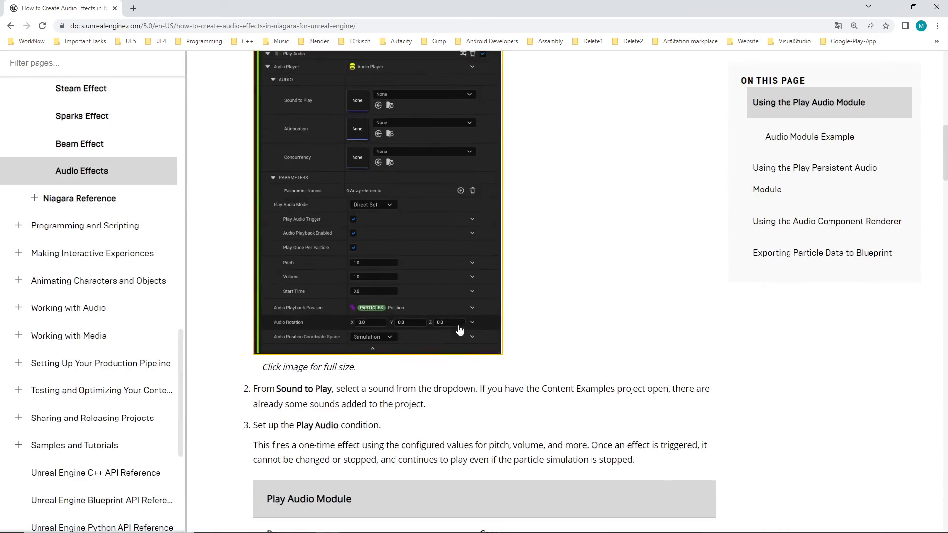
scroll(493, 335, down, 3)
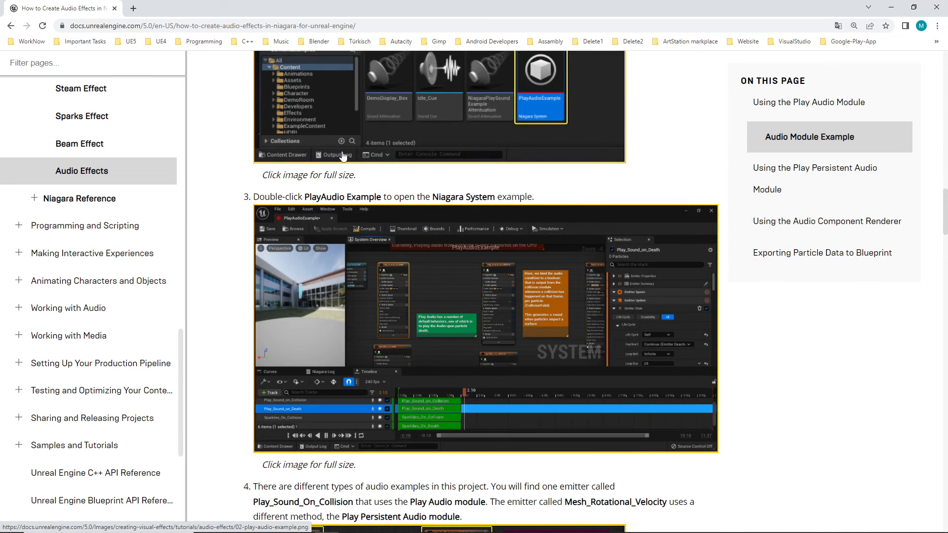
click(889, 7)
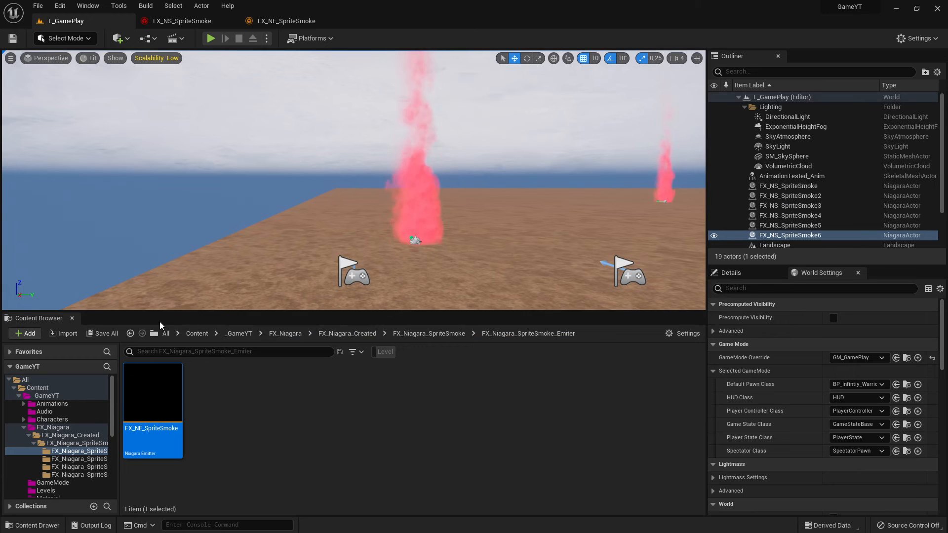
Enlarge the level viewport, view all the smoke columns on the landscape from a raised overview, and clear the actor selection
drag(188, 312, 196, 337)
right_drag(218, 257, 309, 275)
key(s)
key(w)
key(s)
key(w)
key(s)
key(d)
key(w)
key(a)
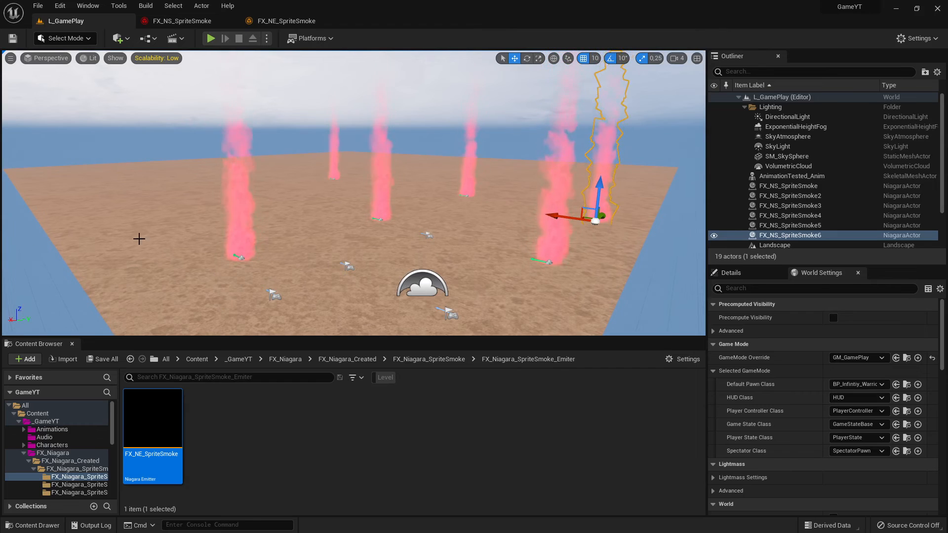
key(Escape)
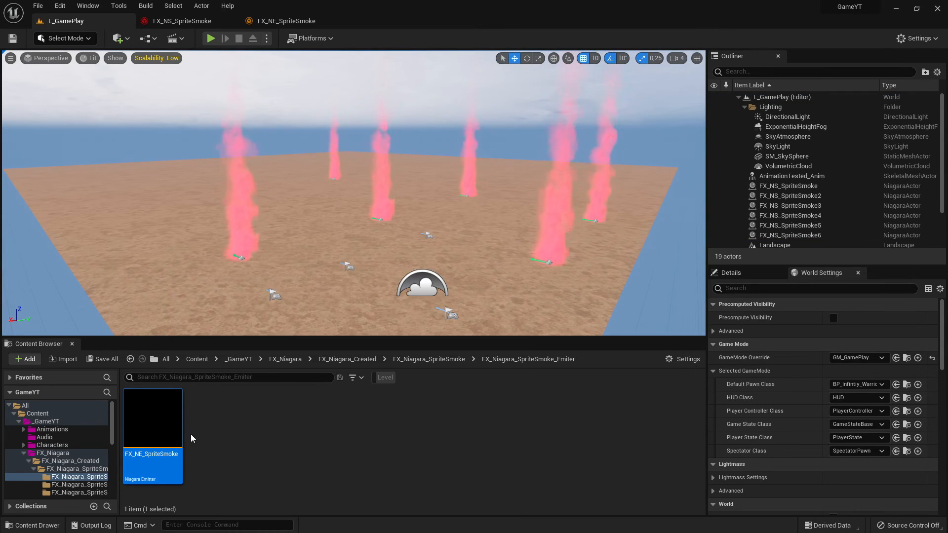
Look through the Characters, Audio and FX_Niagara folders and locate the default pawn class asset BP_Infintiy_Warrior
click(73, 447)
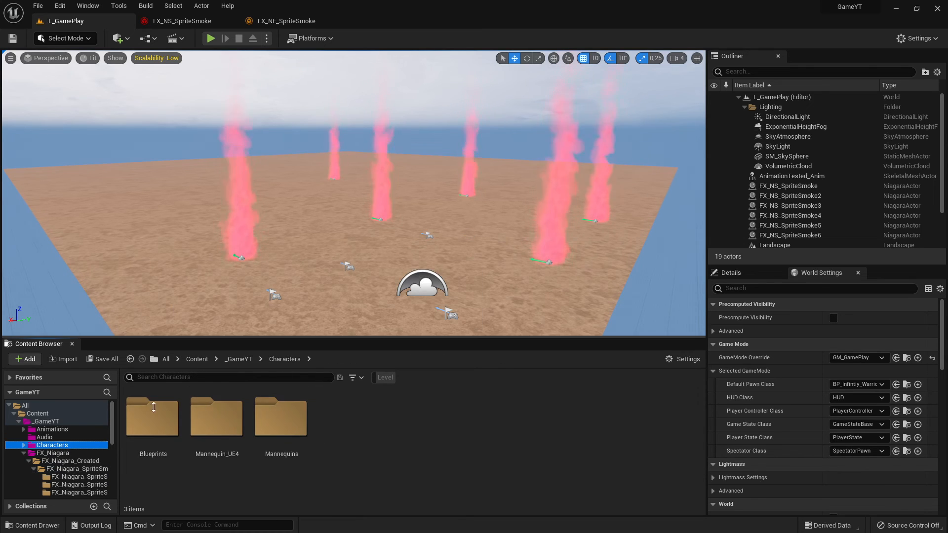
click(87, 438)
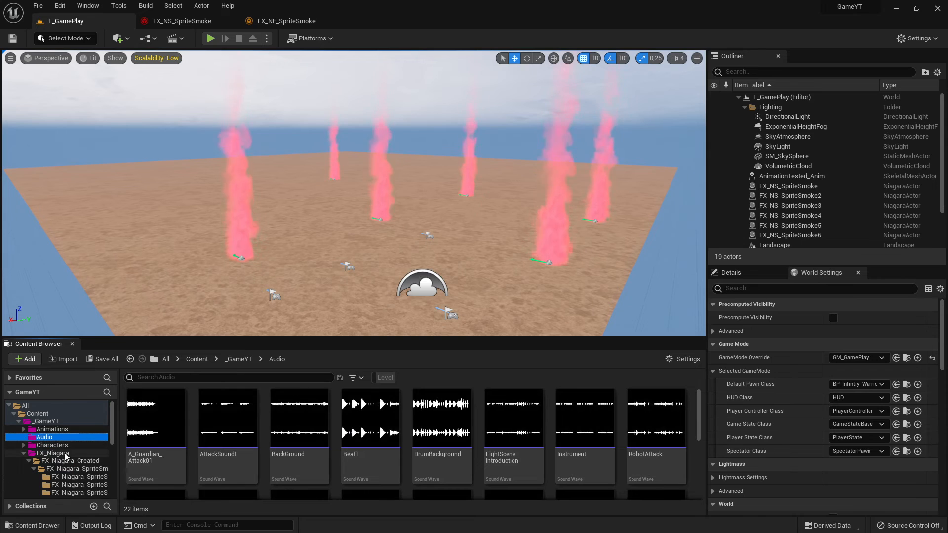
click(69, 447)
click(76, 453)
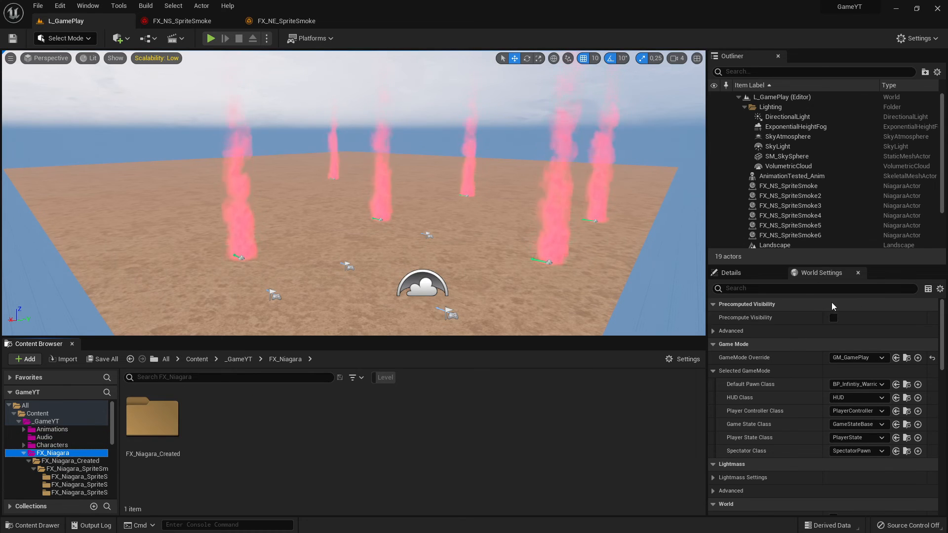
click(906, 384)
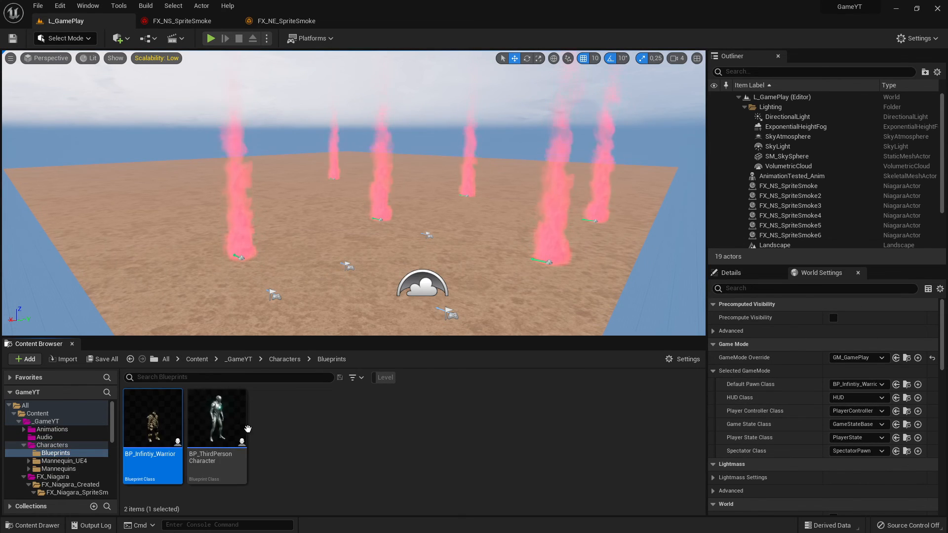
Open the NewAnimation2 animation asset from the Content folder
click(37, 414)
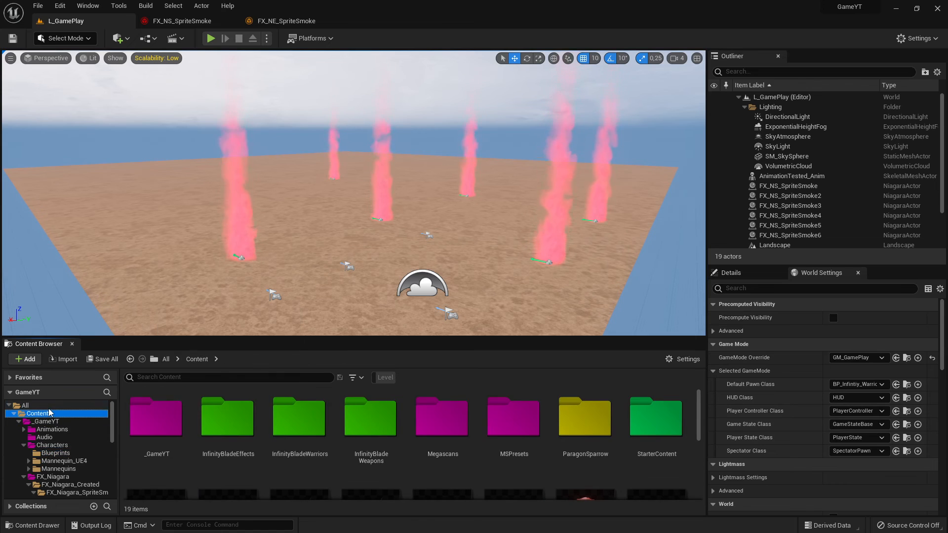
click(47, 407)
click(51, 415)
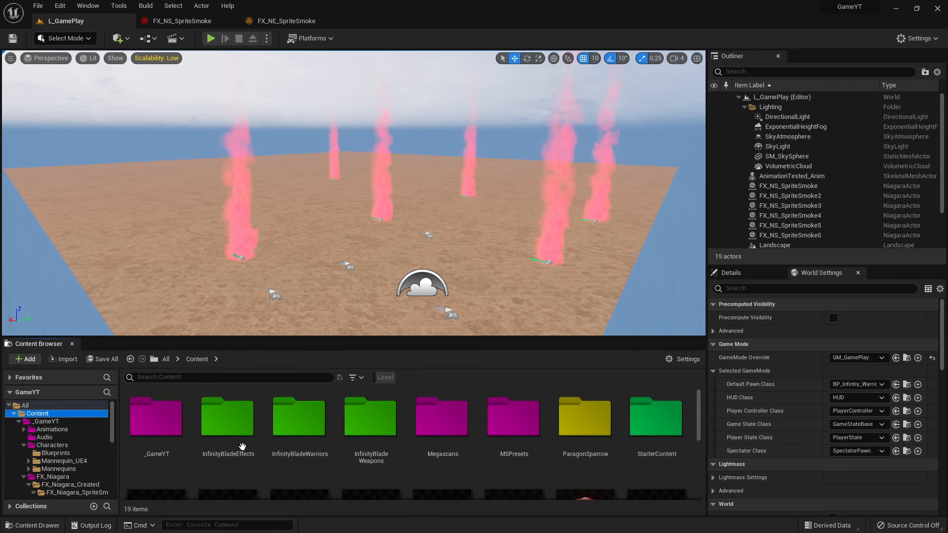
scroll(247, 478, down, 5)
double_click(247, 477)
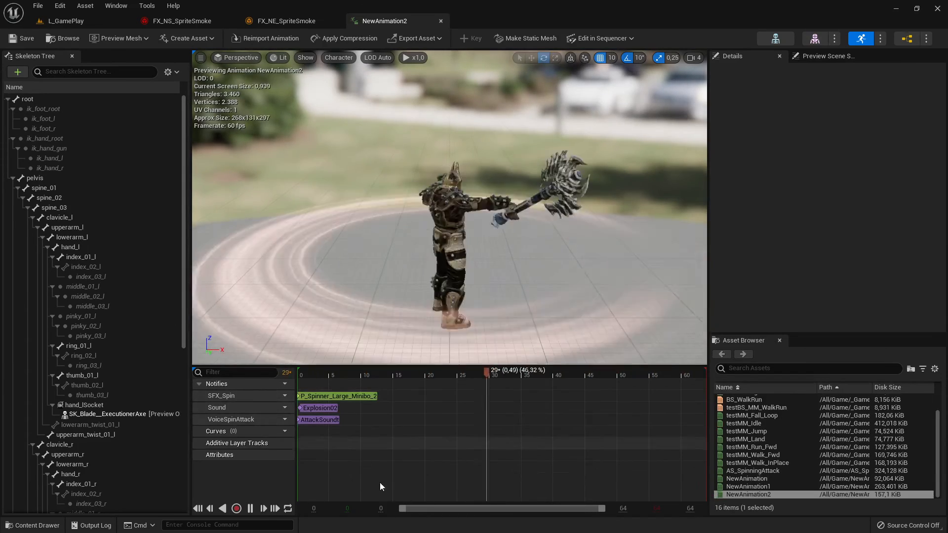
Pause the animation preview and add a new notify track below VoiceSpinAttack
click(250, 508)
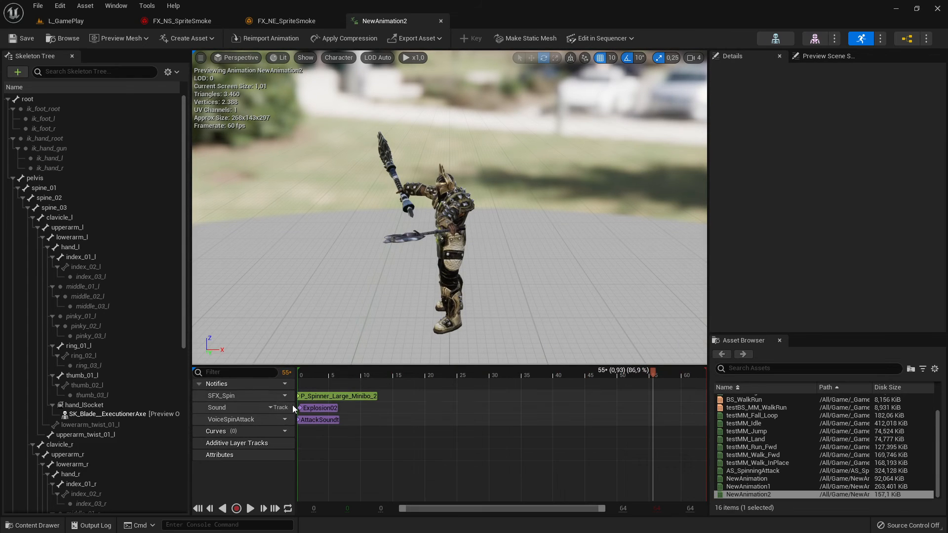
click(280, 384)
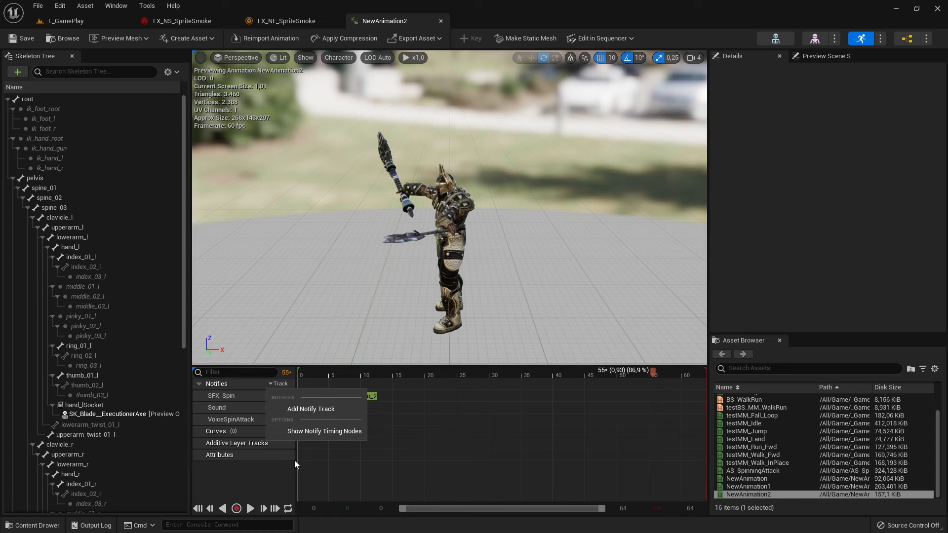
click(318, 409)
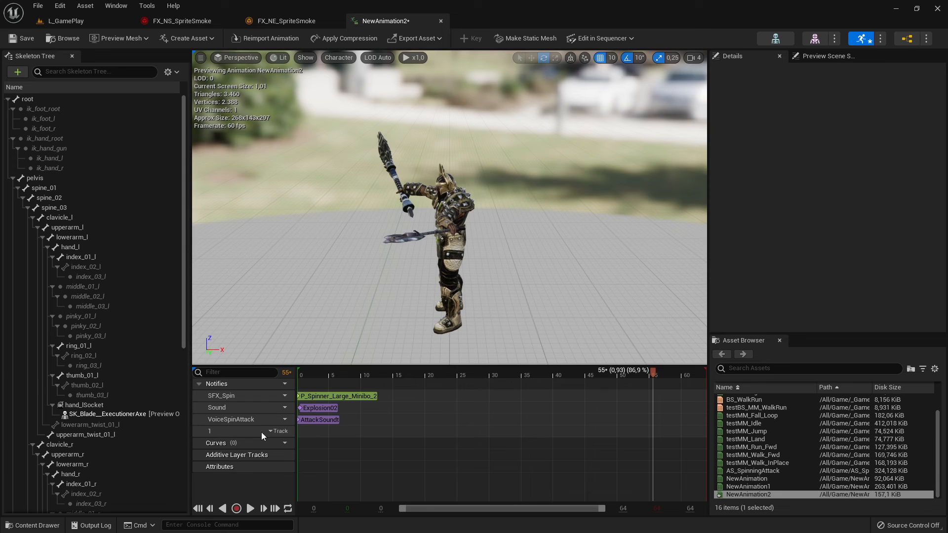
Add a trial Play Niagara Particle Effect notify to the new track, view its Niagara System choices, and remove it
right_click(313, 432)
mouse_move(353, 458)
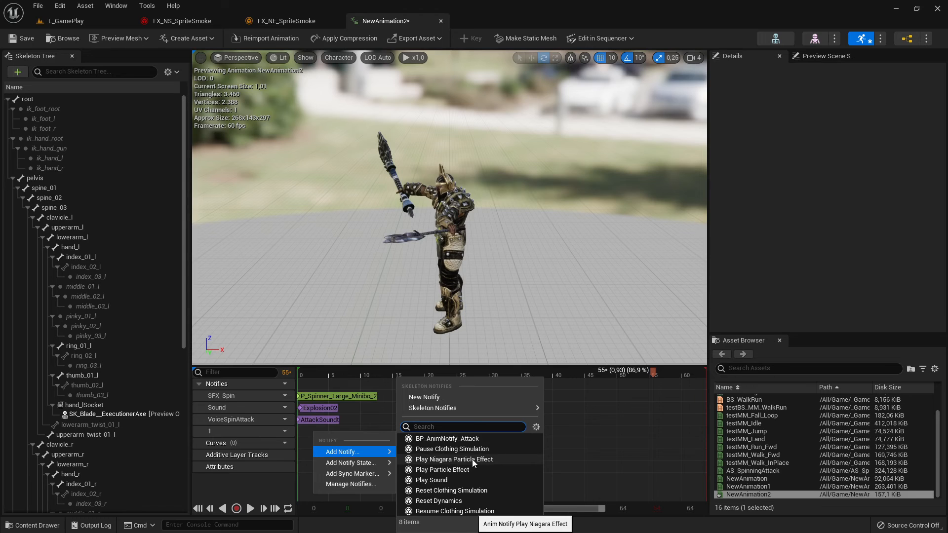
click(487, 459)
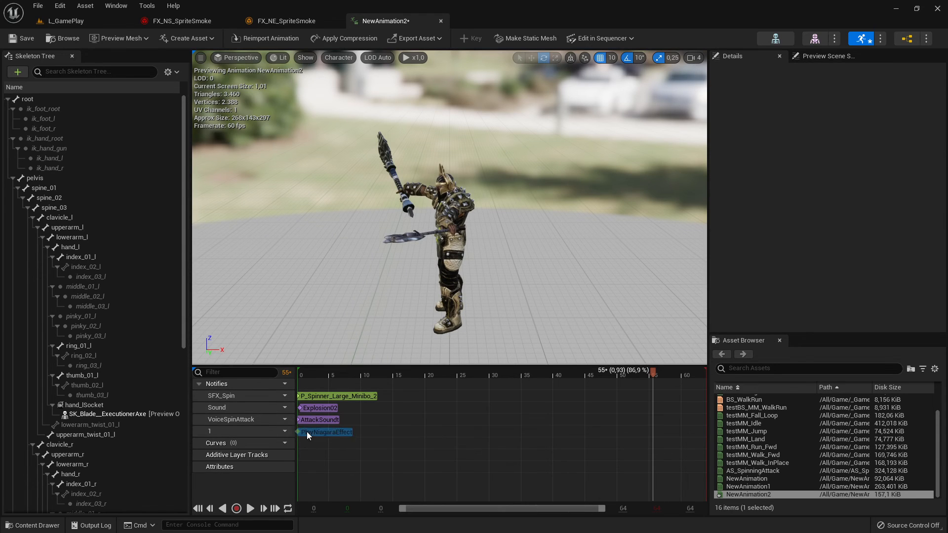
click(316, 432)
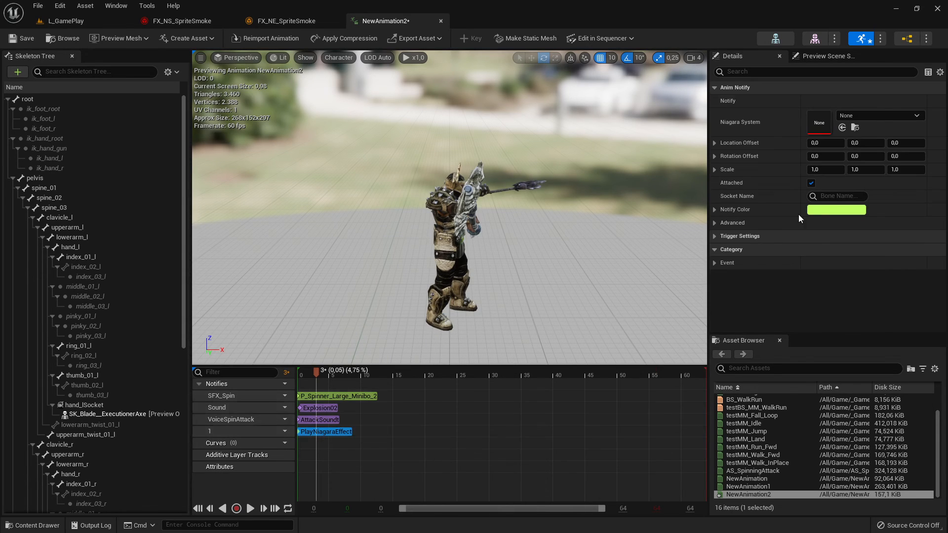
click(855, 117)
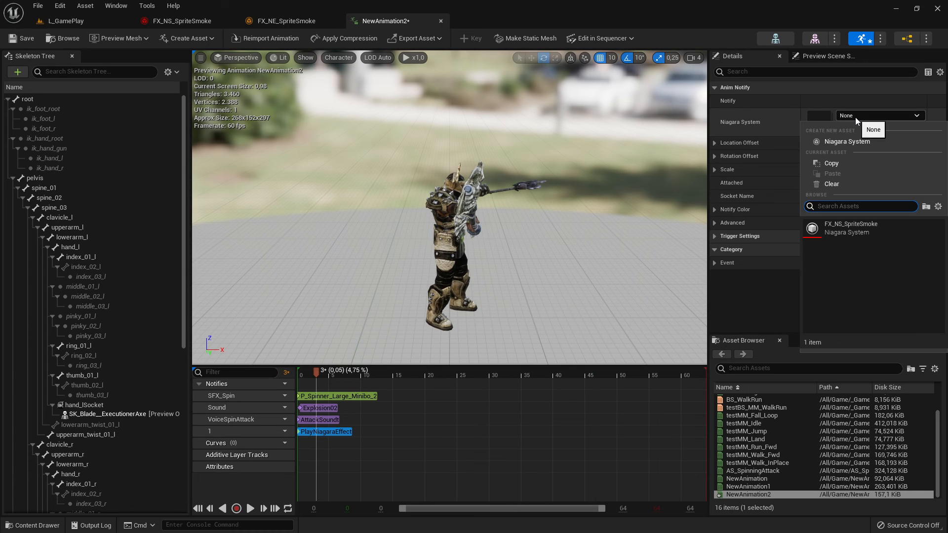
click(761, 299)
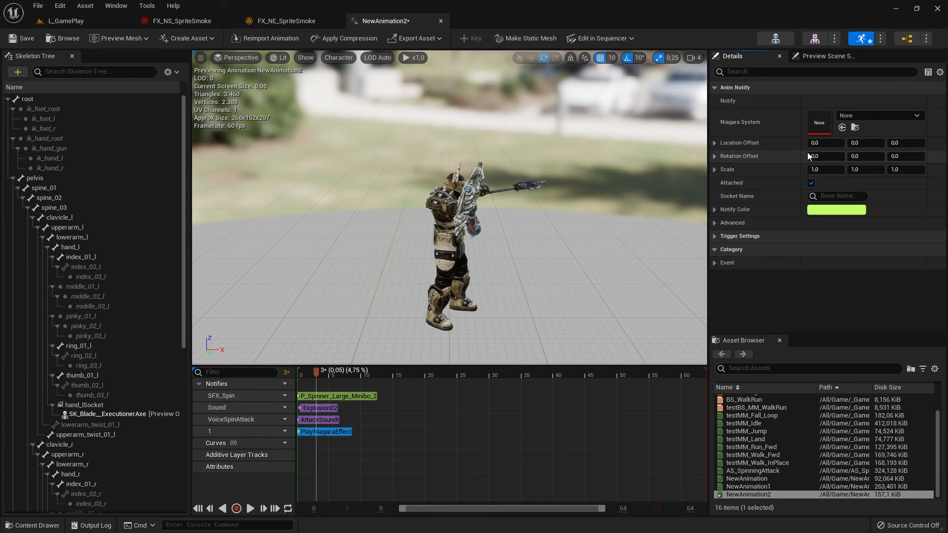
click(858, 115)
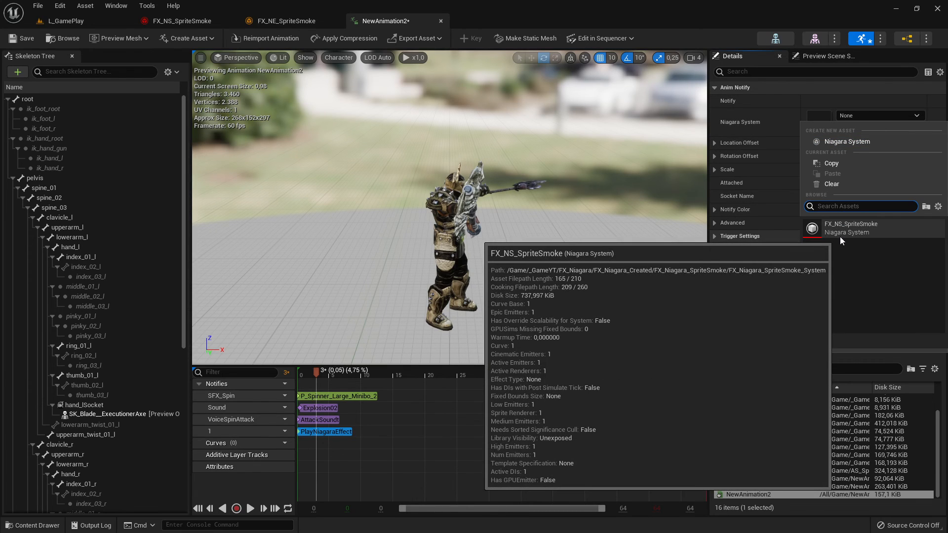
click(345, 432)
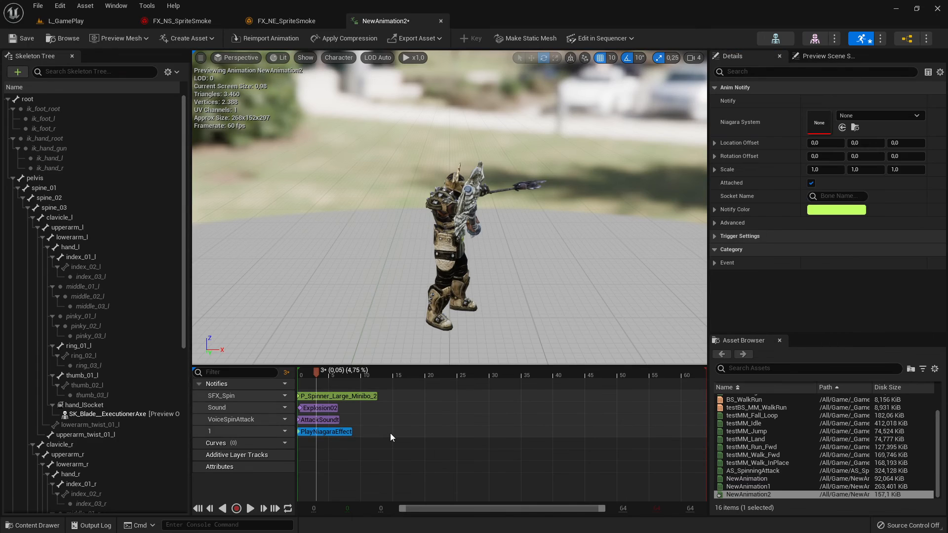
key(Delete)
Add a trial Play Particle Effect notify to the same track, view its legacy Cascade particle system choices, and remove it
right_click(306, 432)
mouse_move(349, 450)
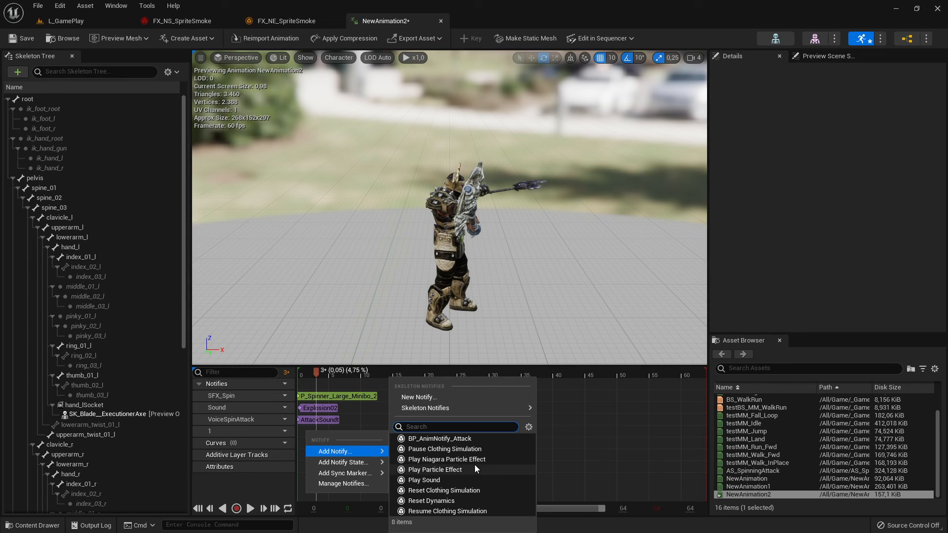
click(449, 470)
click(324, 432)
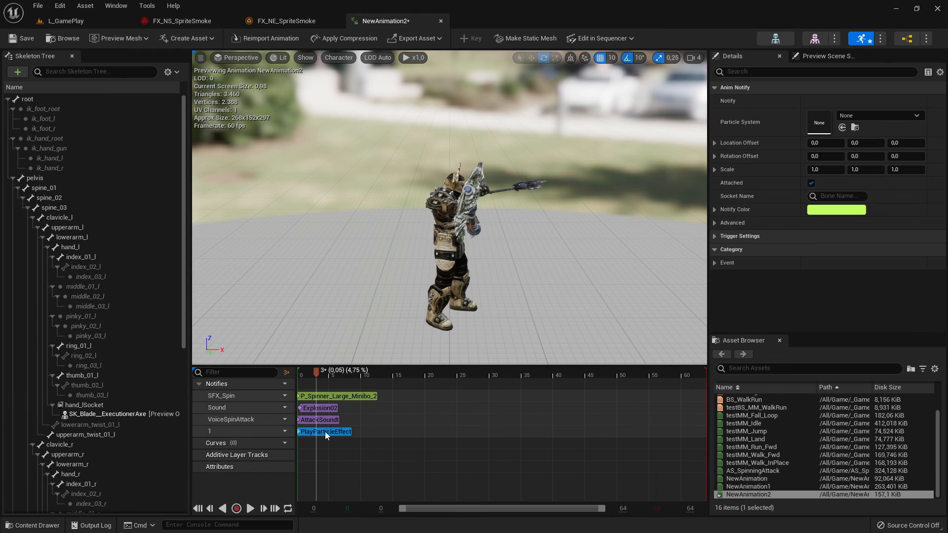
click(865, 115)
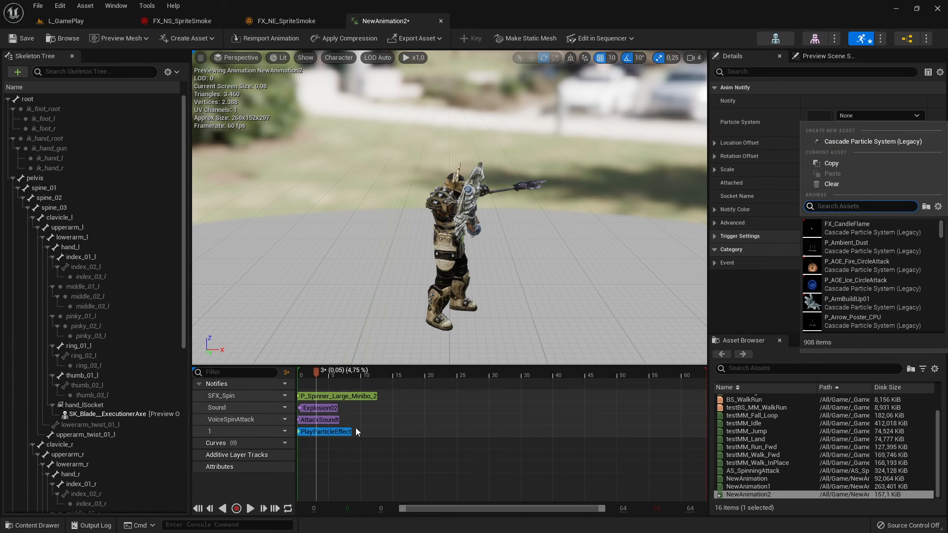
click(339, 432)
key(Delete)
Add a Play Niagara Particle Effect notify to the new track and place it at frame 0
right_click(314, 436)
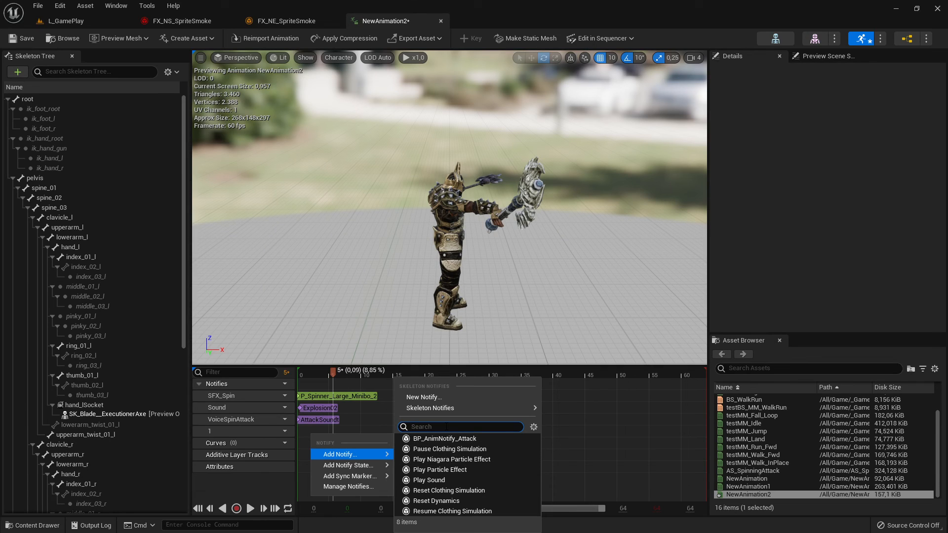
text(par)
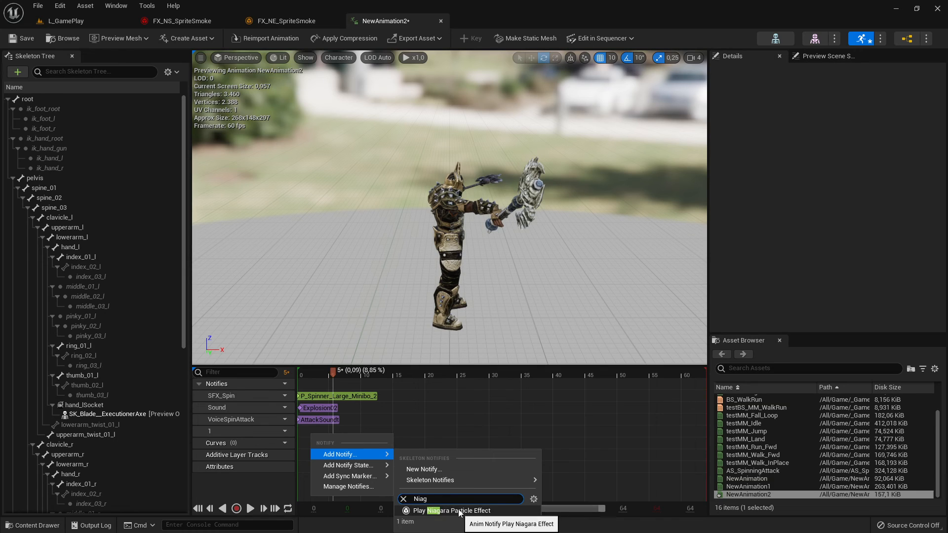
click(459, 511)
click(338, 431)
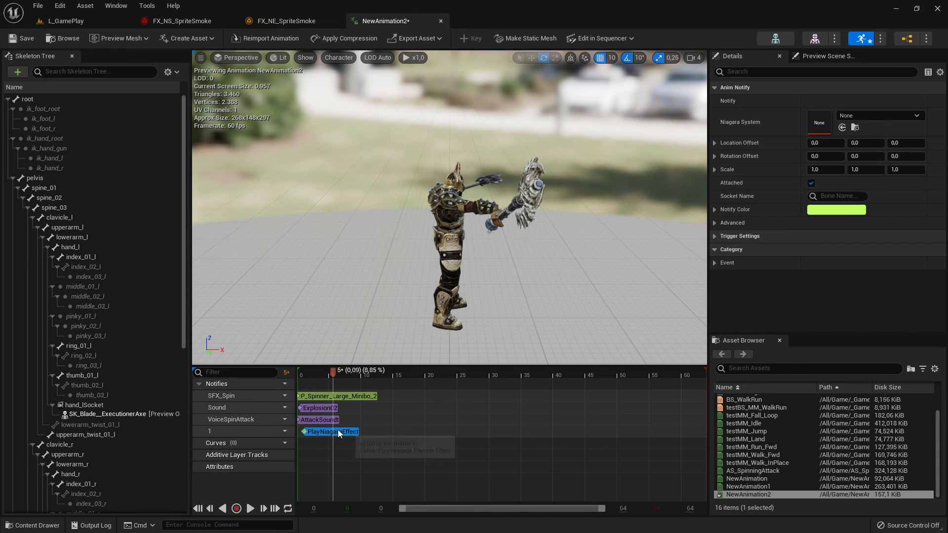
drag(339, 431, 333, 432)
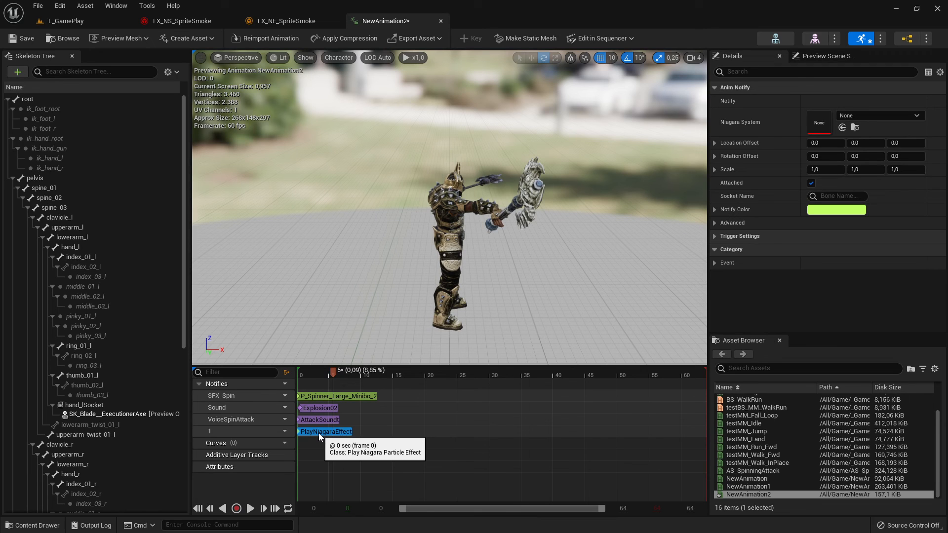
Assign FX_NS_SpriteSmoke as the notify's Niagara System and preview the animation at frame 0
click(879, 115)
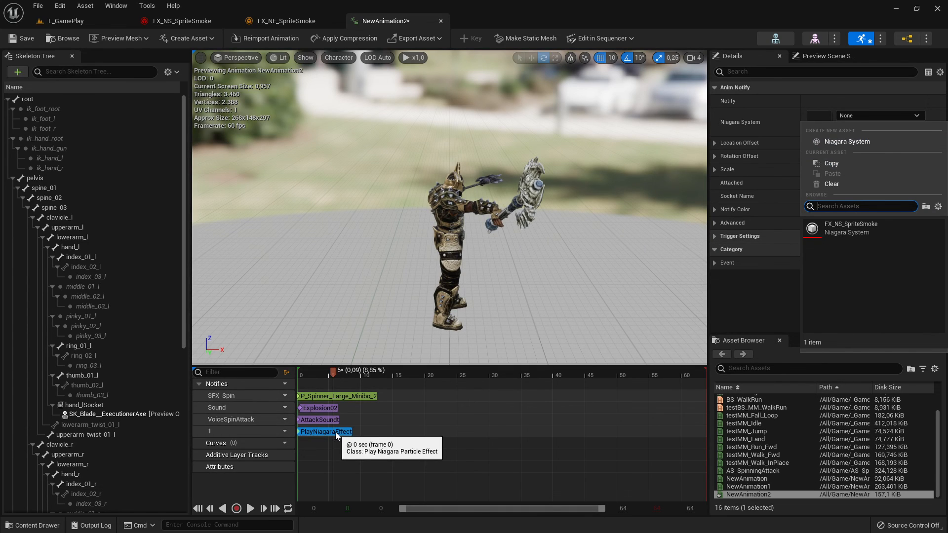
click(850, 228)
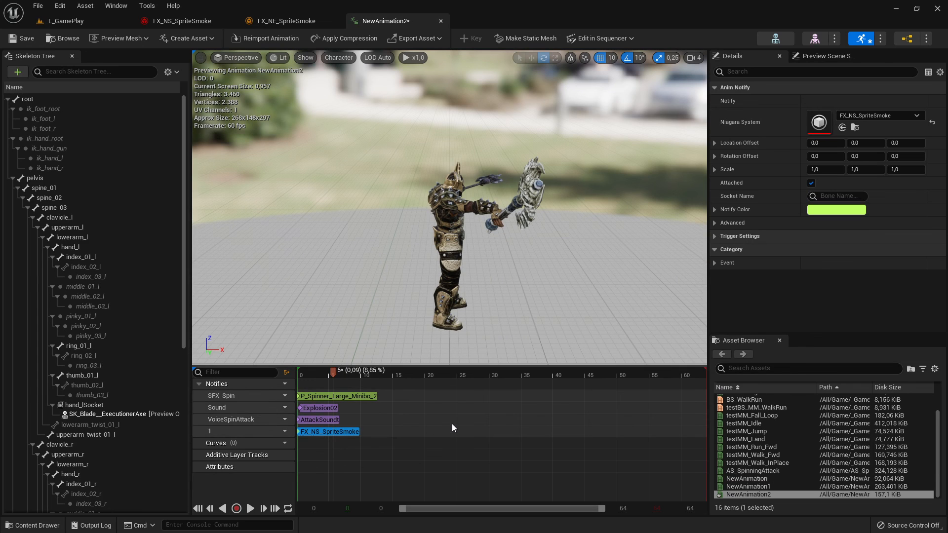
drag(333, 371, 298, 374)
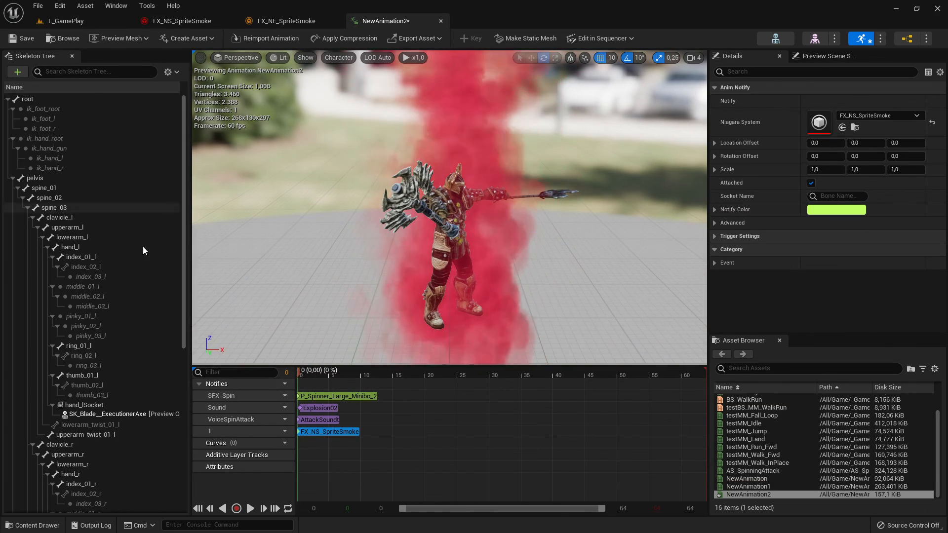
Return to the L_GamePlay level, run a brief play test of the attack effect, and stop it
click(68, 24)
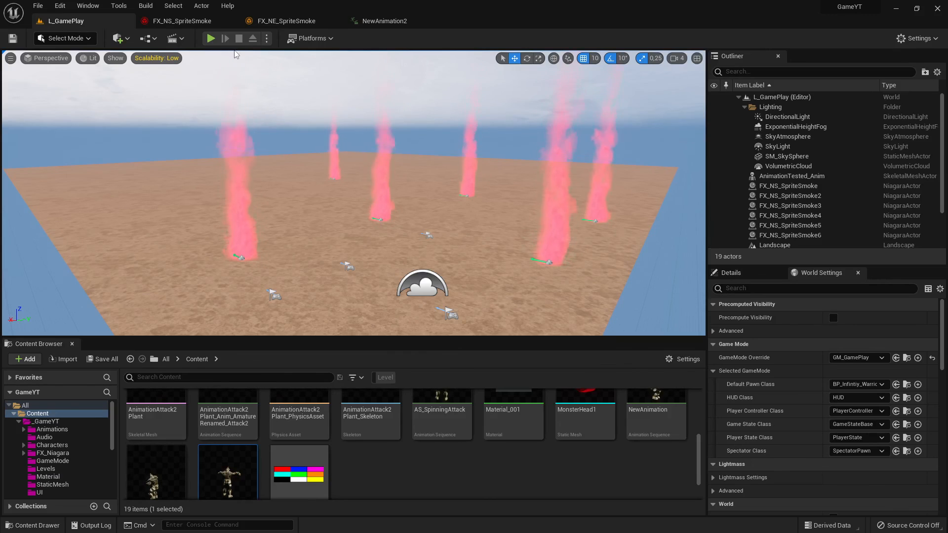
click(210, 38)
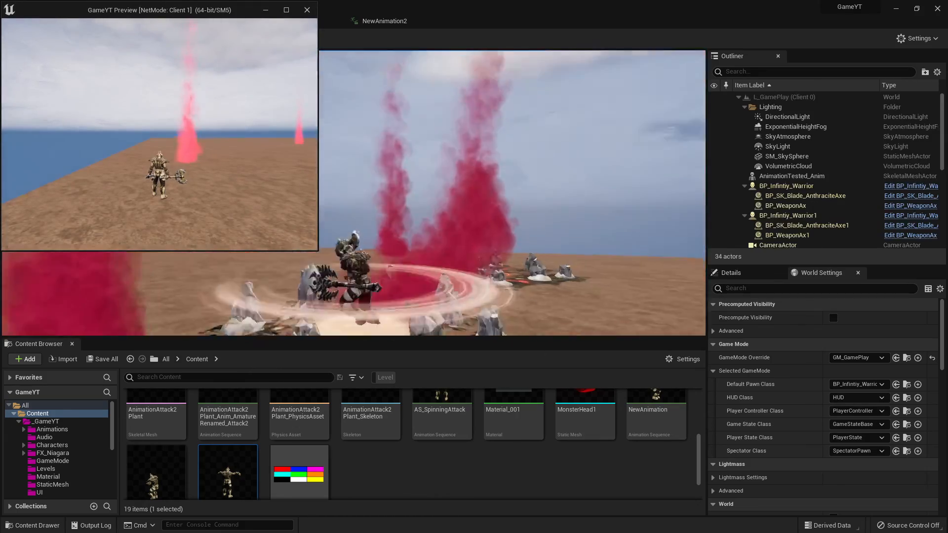
key(Escape)
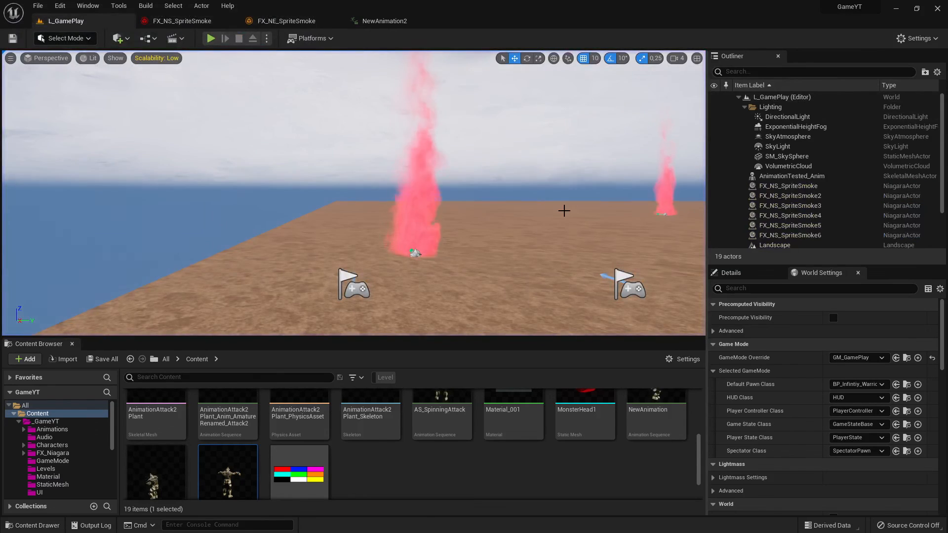
Set the play session to 1 player with the Play Standalone net mode
click(266, 39)
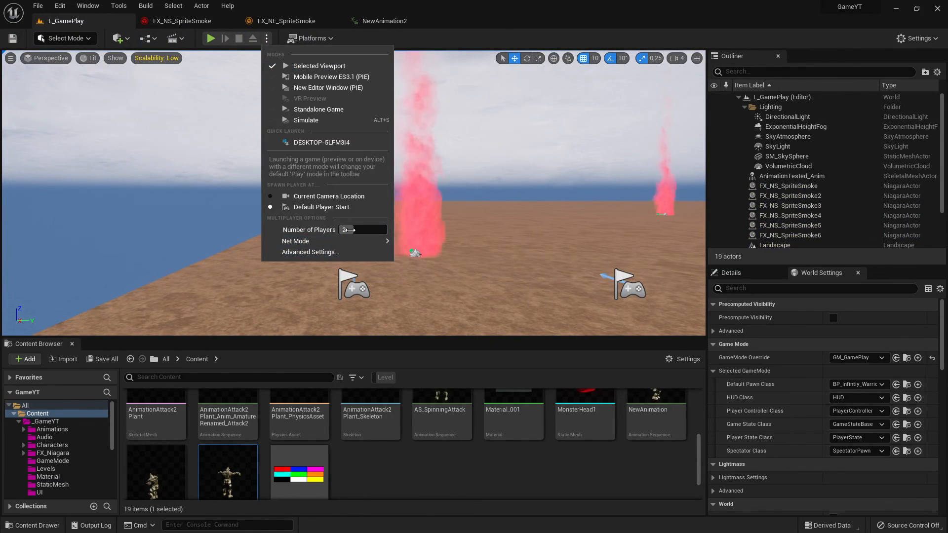
drag(348, 230, 341, 230)
mouse_move(369, 243)
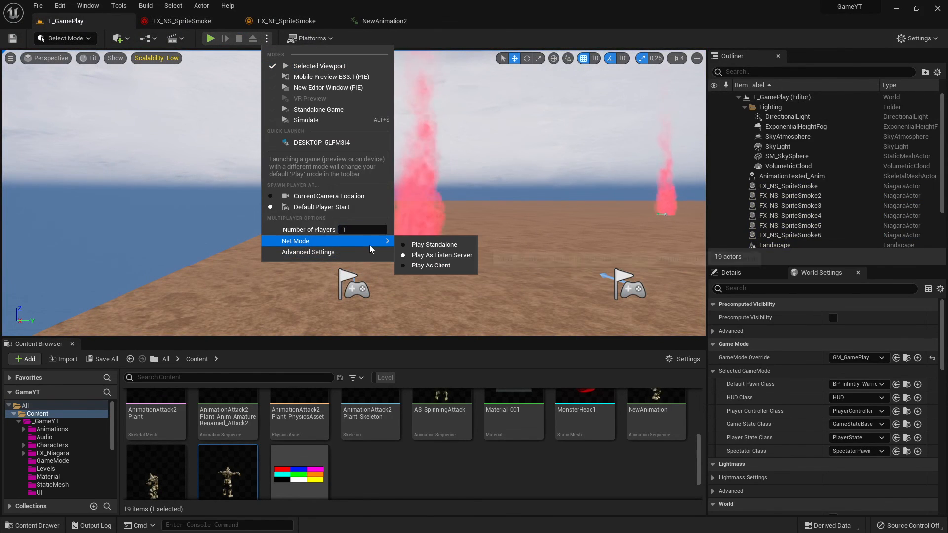
click(435, 245)
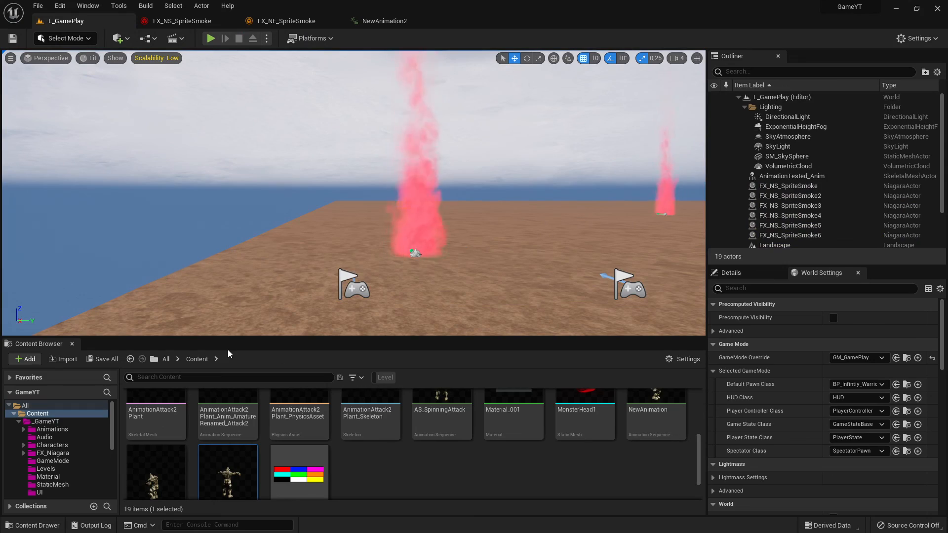
Enlarge the viewport, play-test the warrior's spin attack with the attached smoke while moving around the landscape, and stop the session
click(73, 344)
click(211, 38)
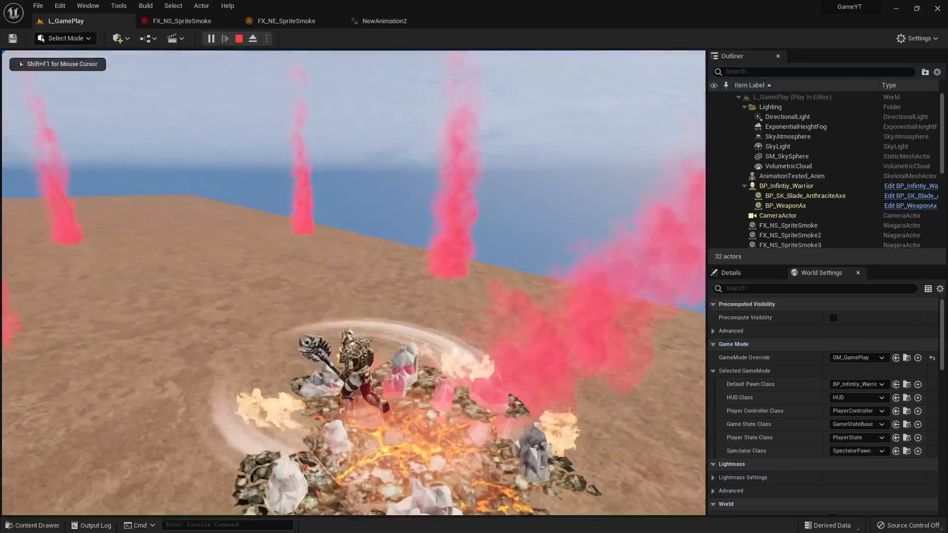
key(w)
key(w)
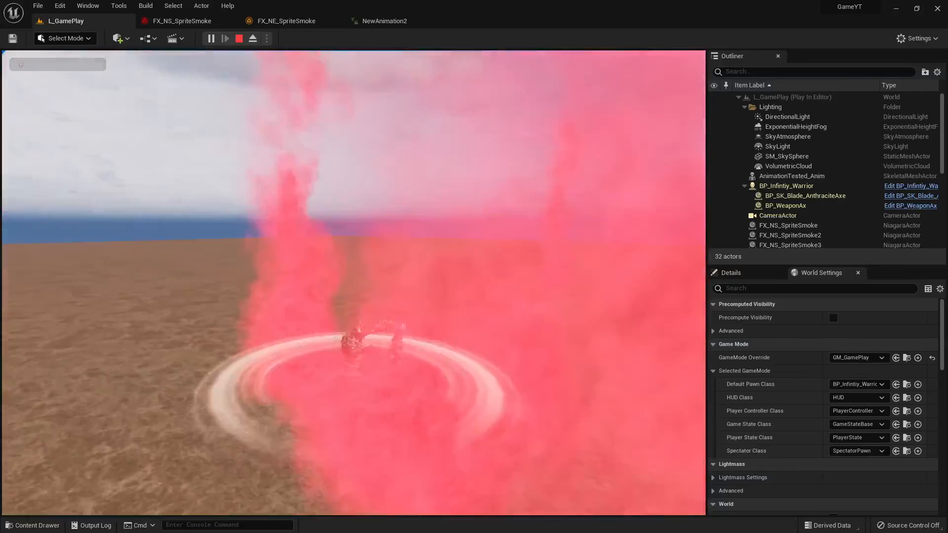
key(w)
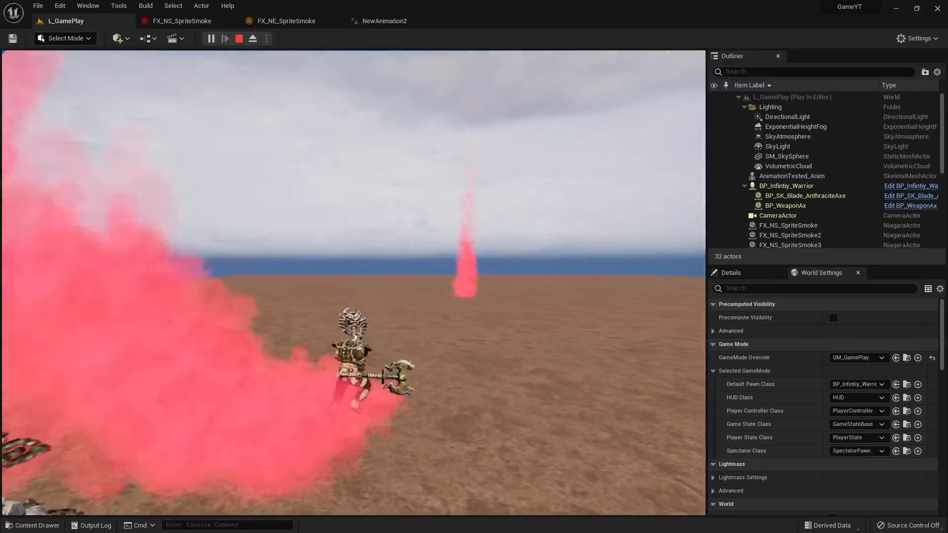
key(w)
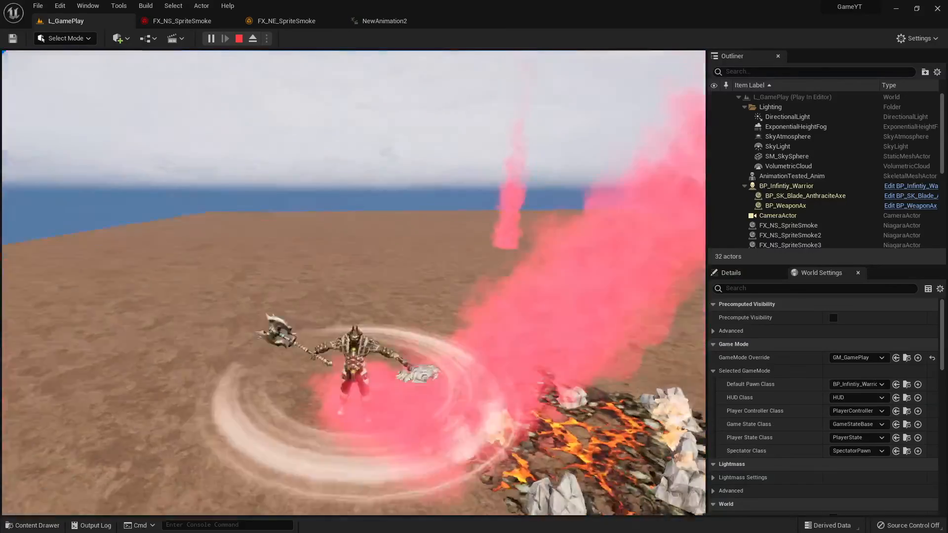
key(w)
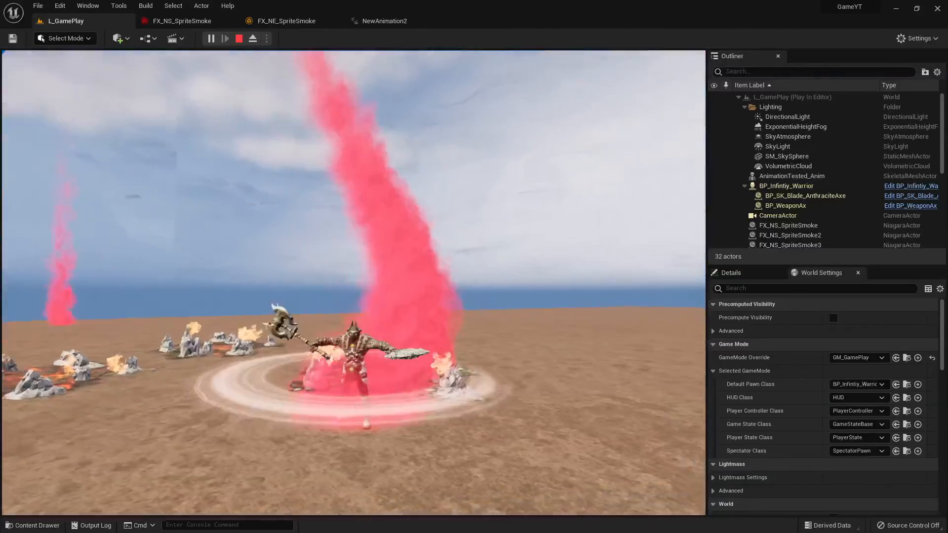
key(w)
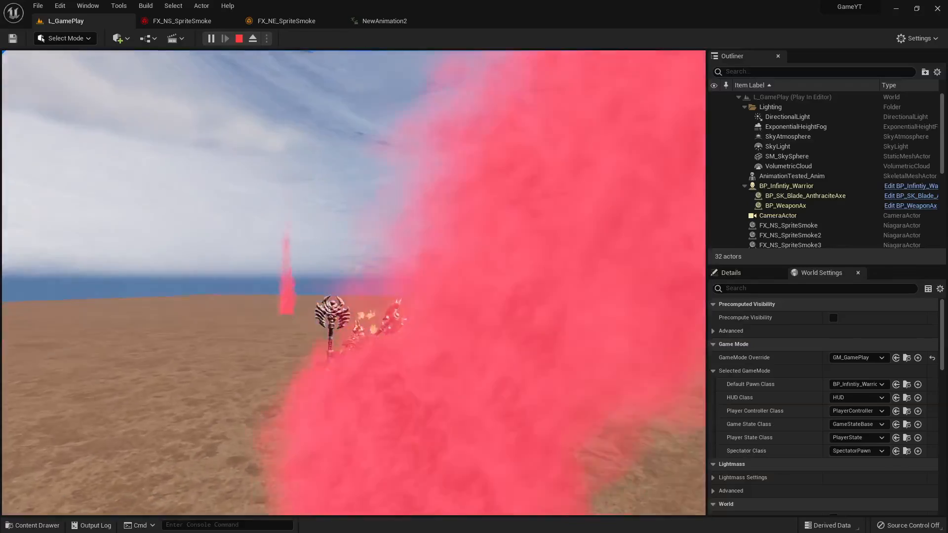
key(a)
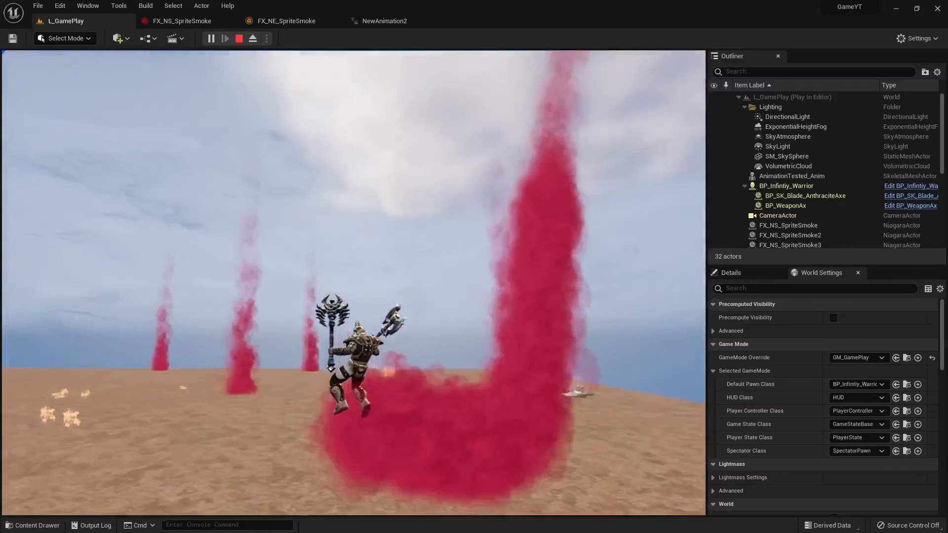
key(d)
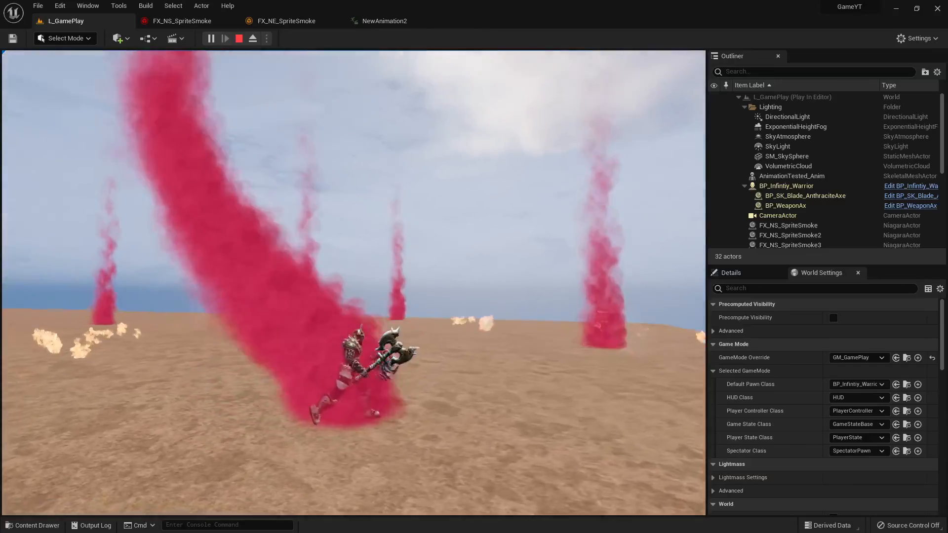
key(d)
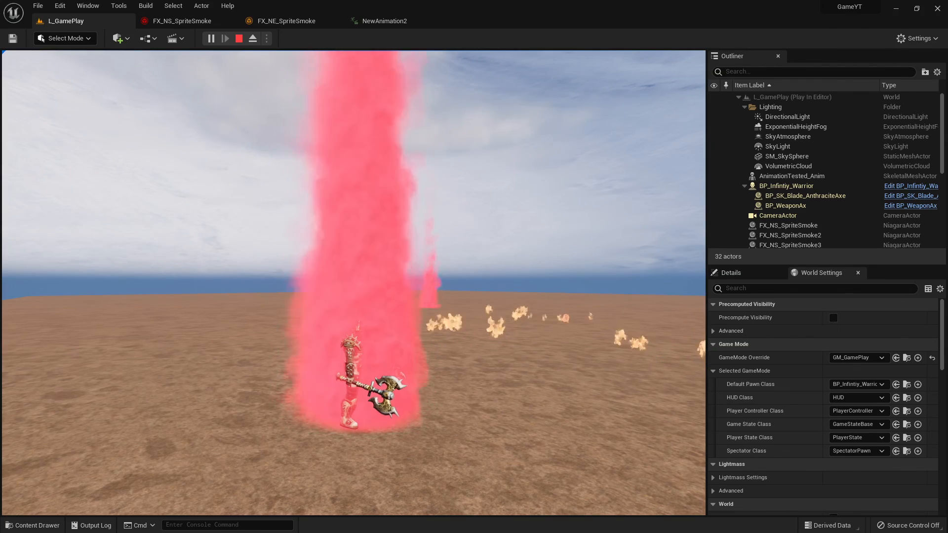
key(Escape)
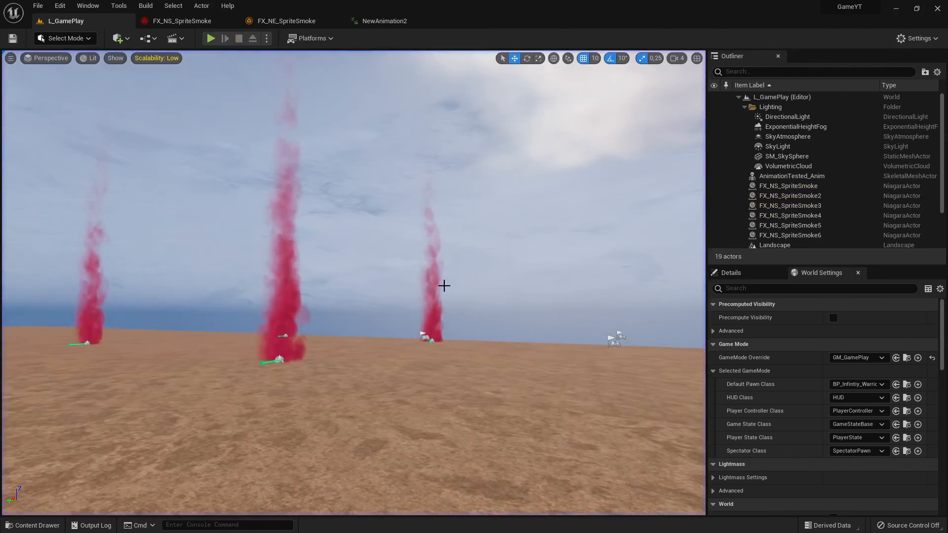